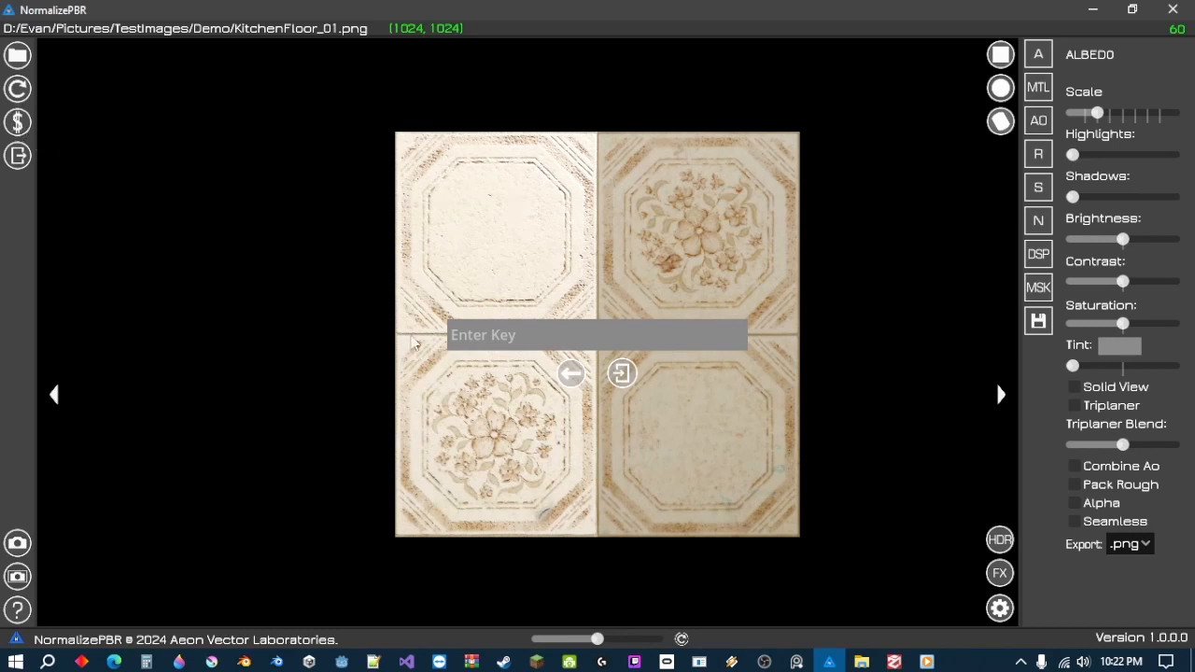
- Leave the key entry prompt and review the gamepad and keyboard controls in the program's Info window
click(572, 373)
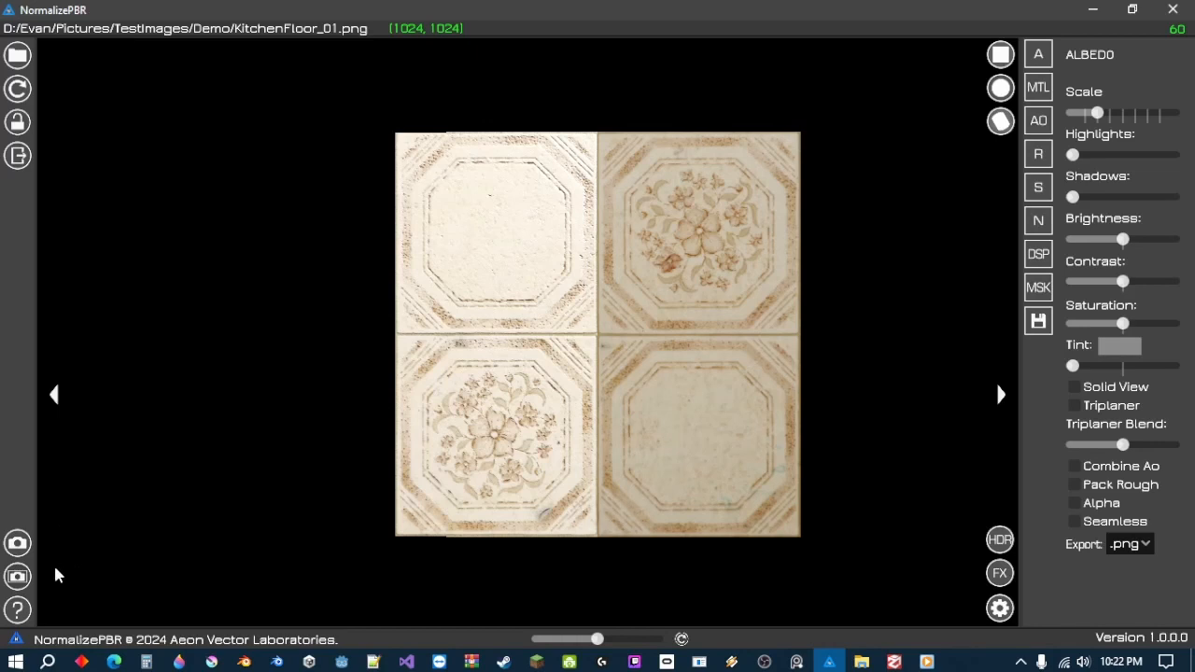
click(18, 610)
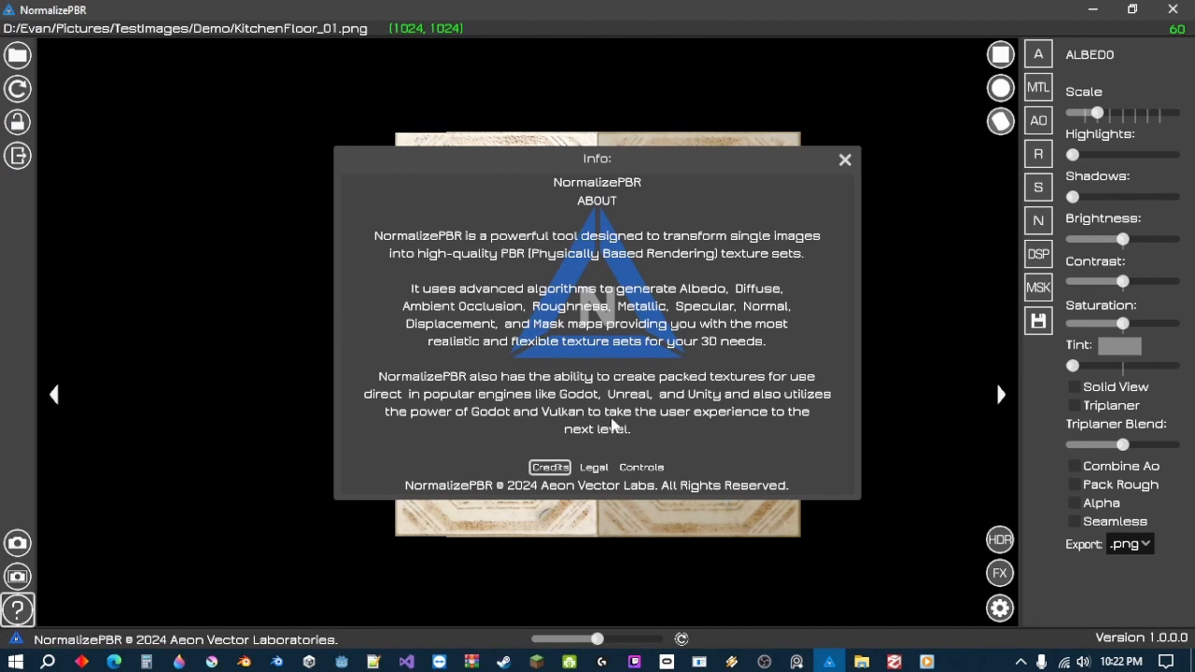
click(596, 469)
click(642, 470)
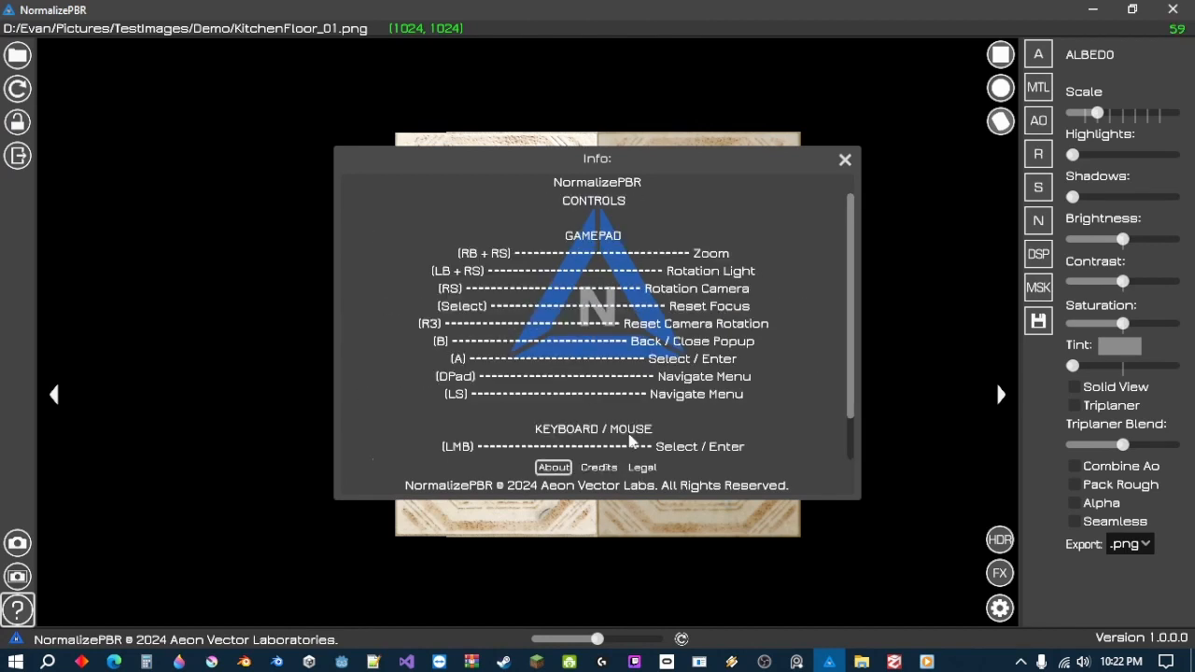
scroll(594, 359, down, 2)
scroll(594, 359, up, 2)
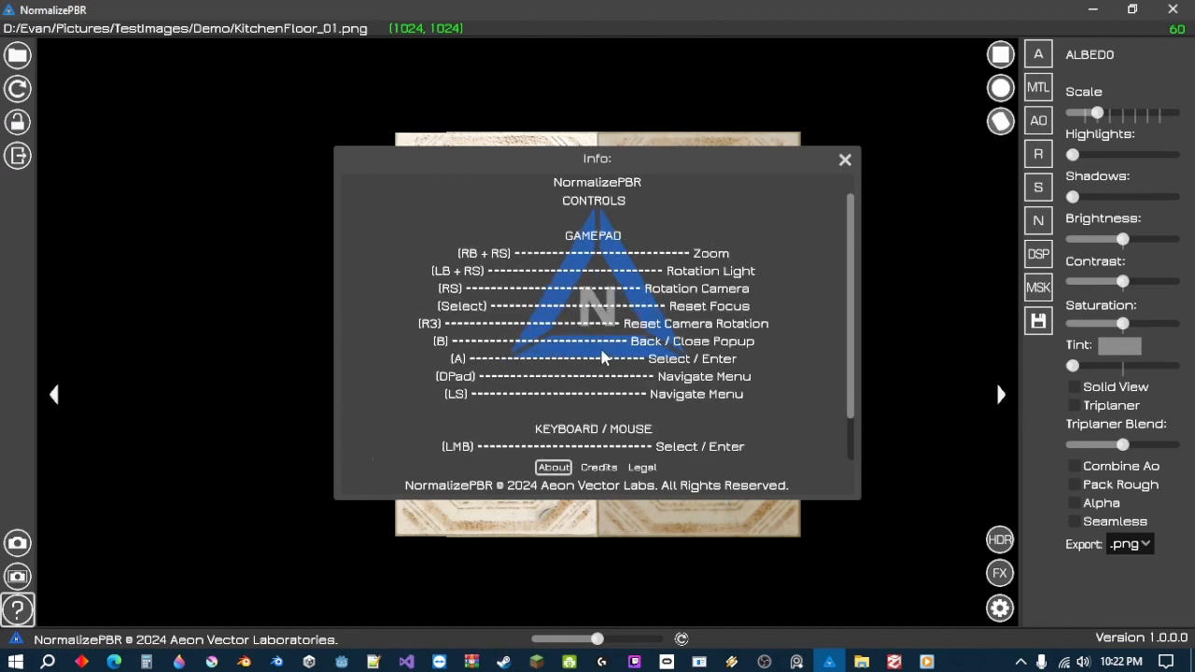
click(844, 161)
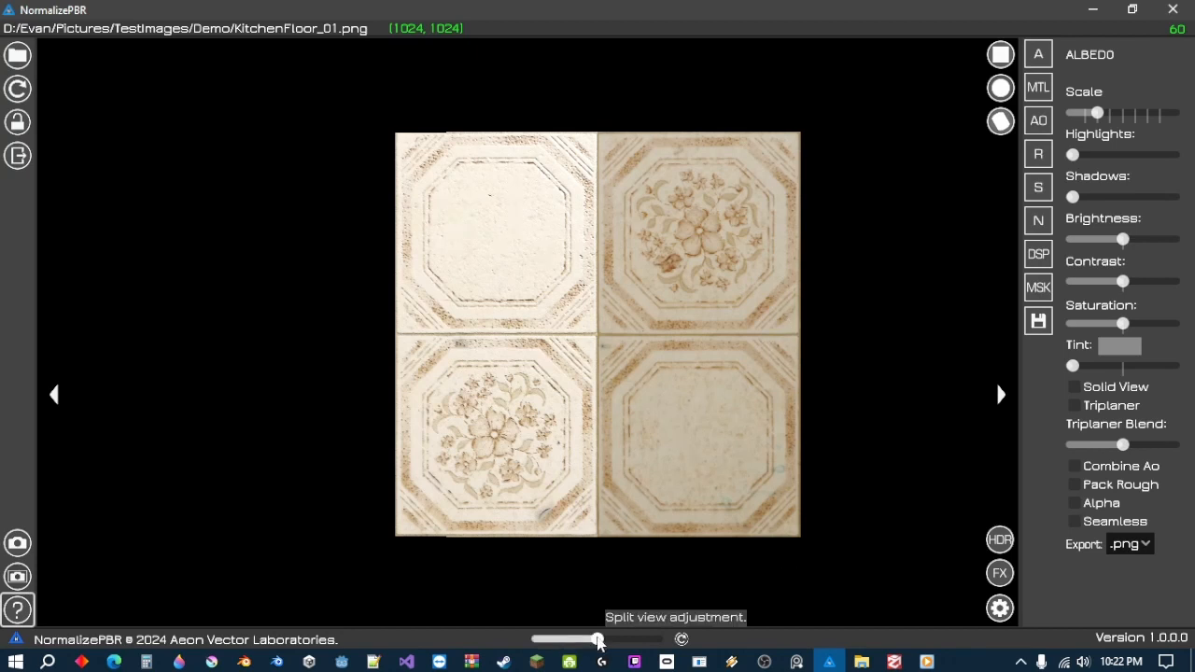
- Shift the split view divider slightly to the right and reset it to the centre
mouse_move(598, 642)
mouse_down()
mouse_move(625, 642)
mouse_move(545, 643)
mouse_move(628, 643)
mouse_move(583, 642)
mouse_move(600, 642)
mouse_up()
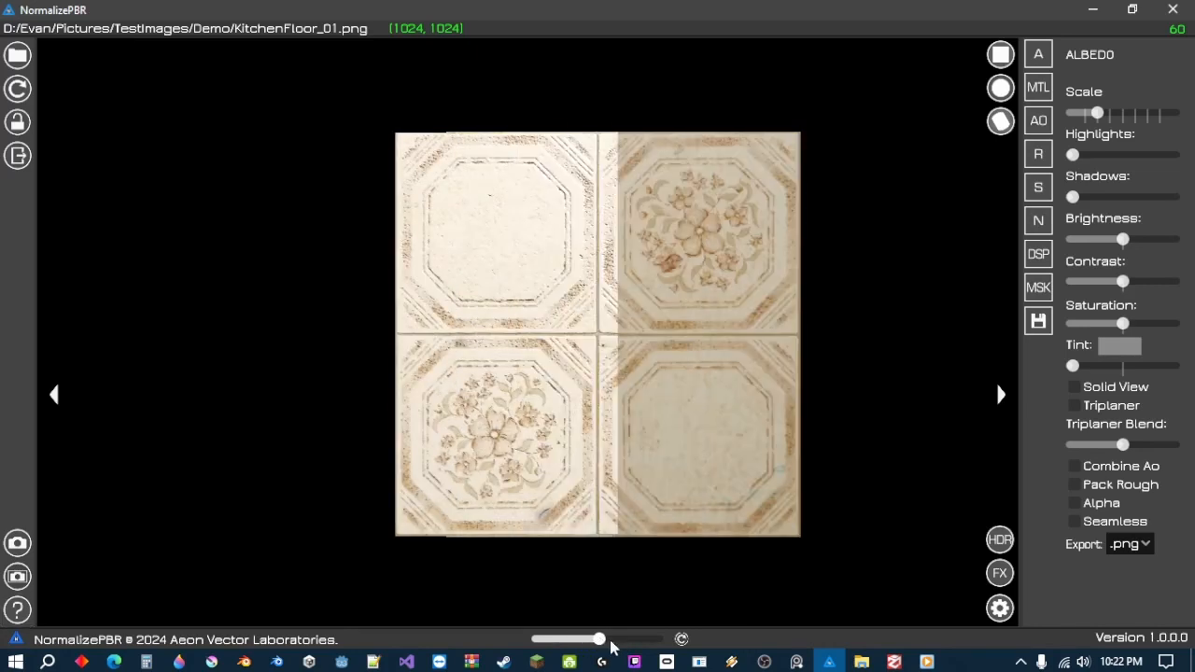
click(682, 640)
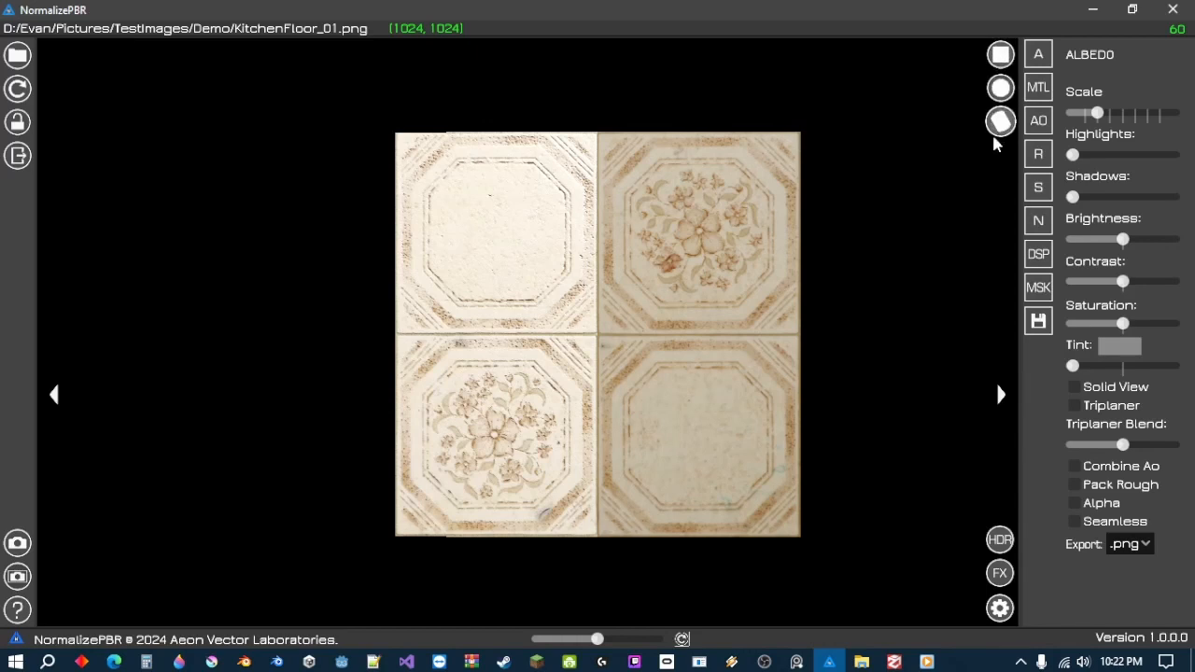
- Preview the kitchen floor texture on the sphere and the curved mesh, ending on the flat plane
click(1001, 88)
click(1000, 121)
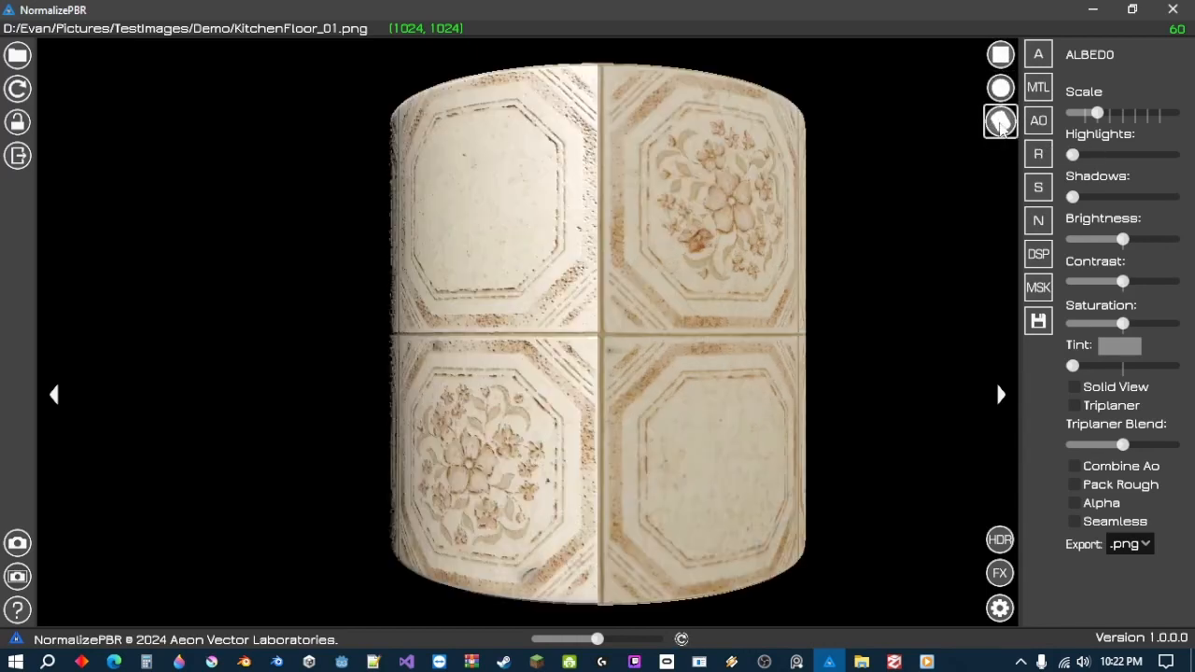
click(1001, 88)
click(1001, 54)
click(1001, 88)
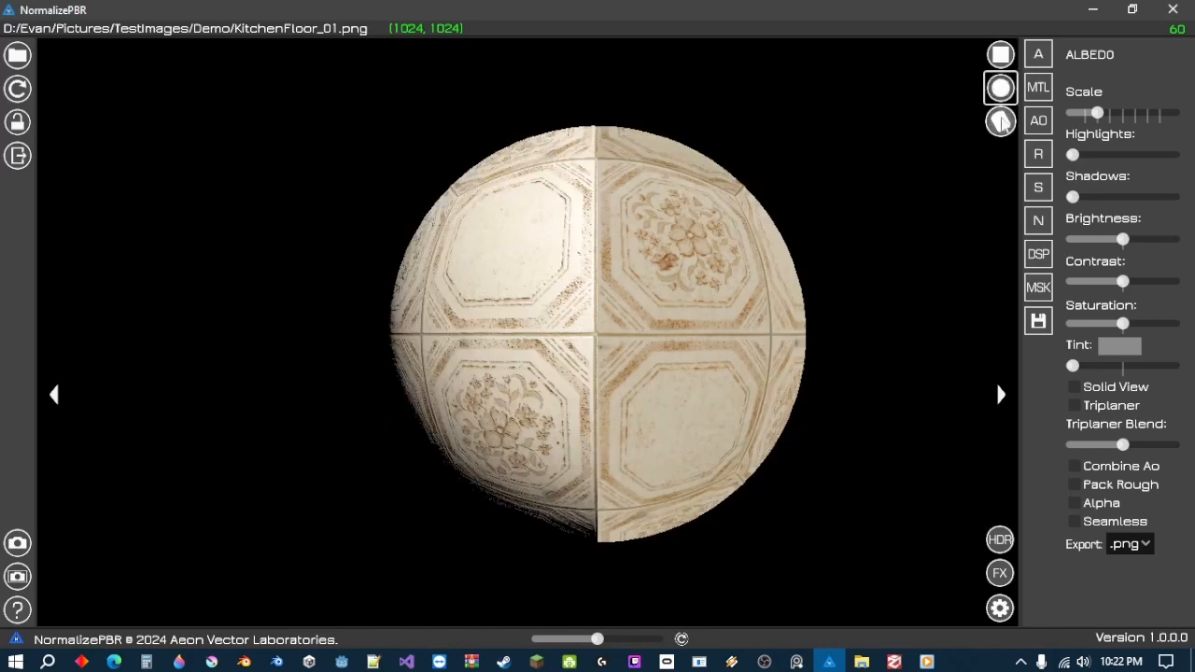
click(1000, 122)
click(1001, 87)
click(1001, 54)
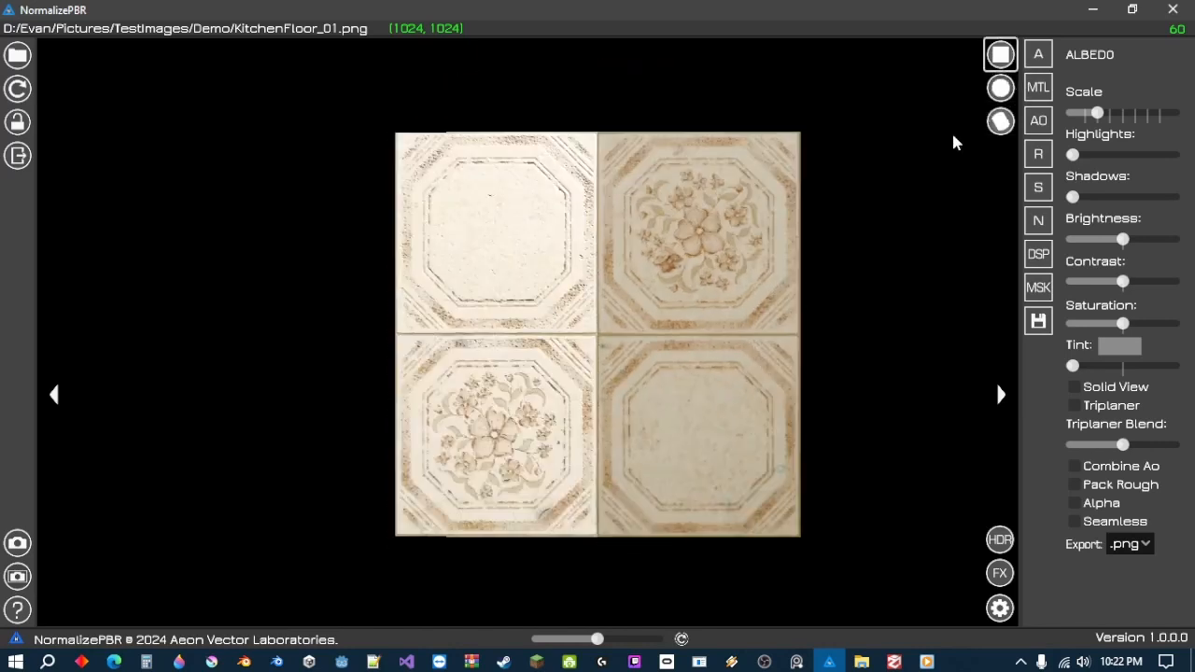
- Look through the Post FX, general settings and HDRI / Lighting options
click(1000, 573)
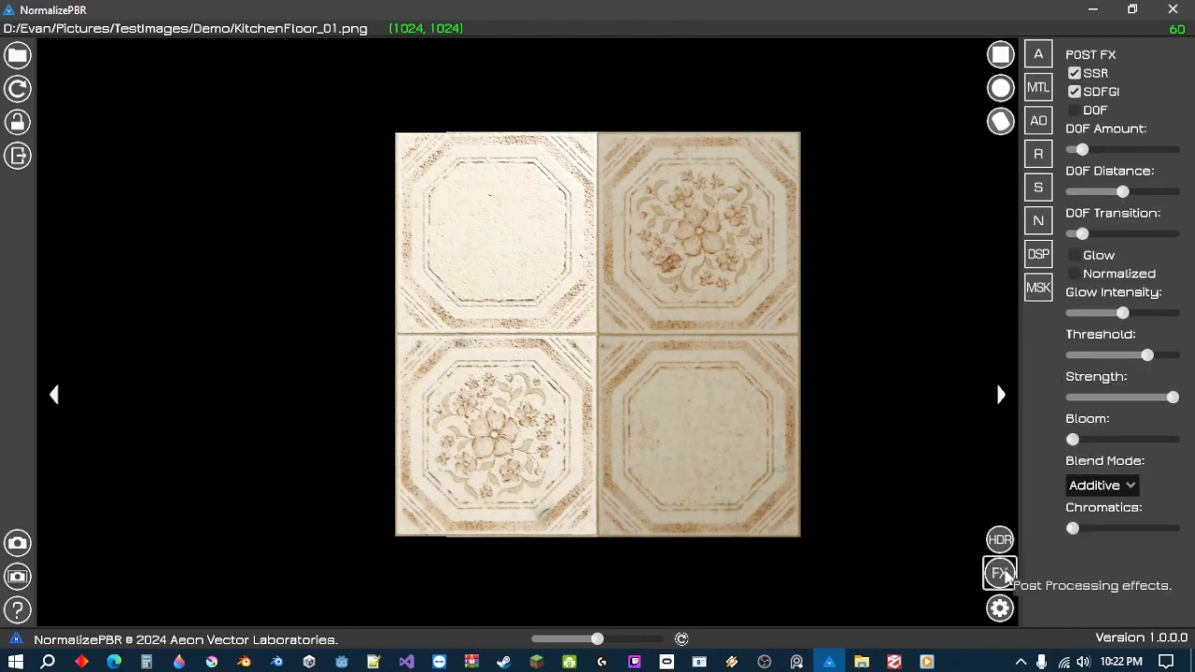
click(1001, 541)
click(1000, 572)
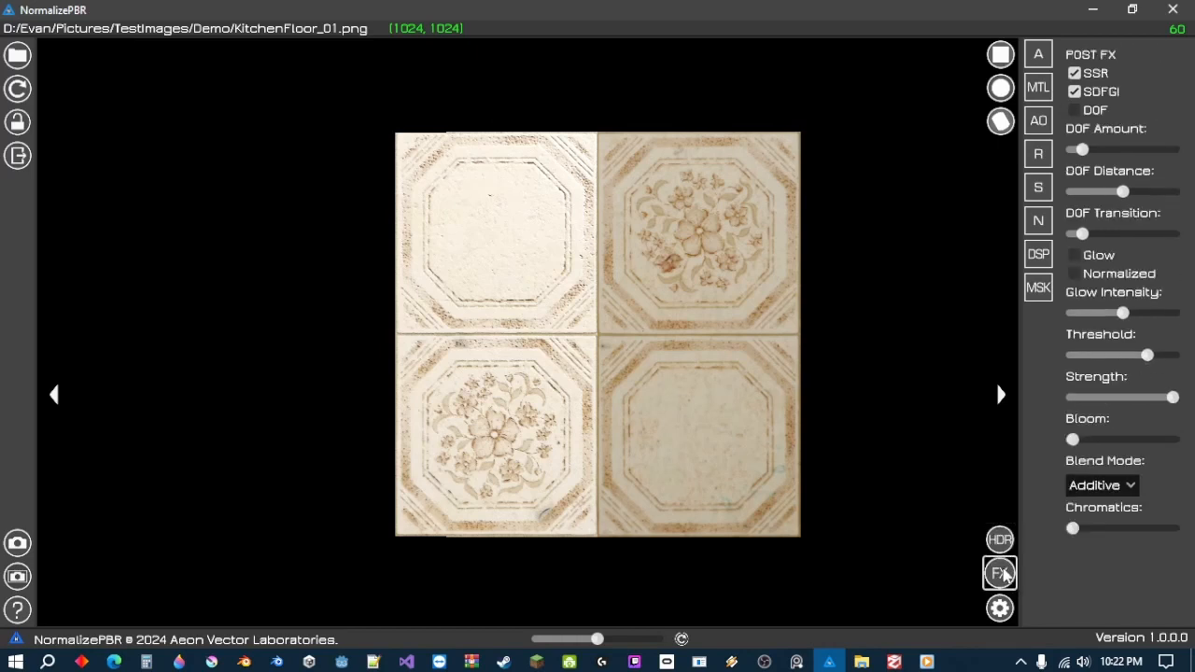
click(1000, 609)
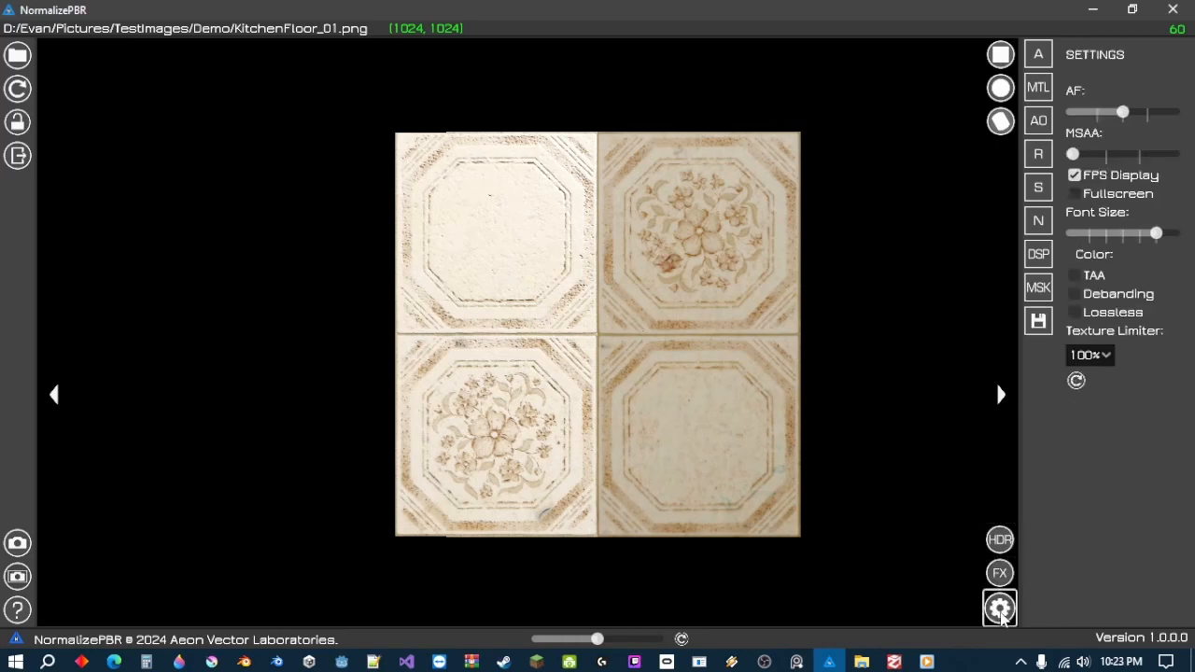
click(1000, 540)
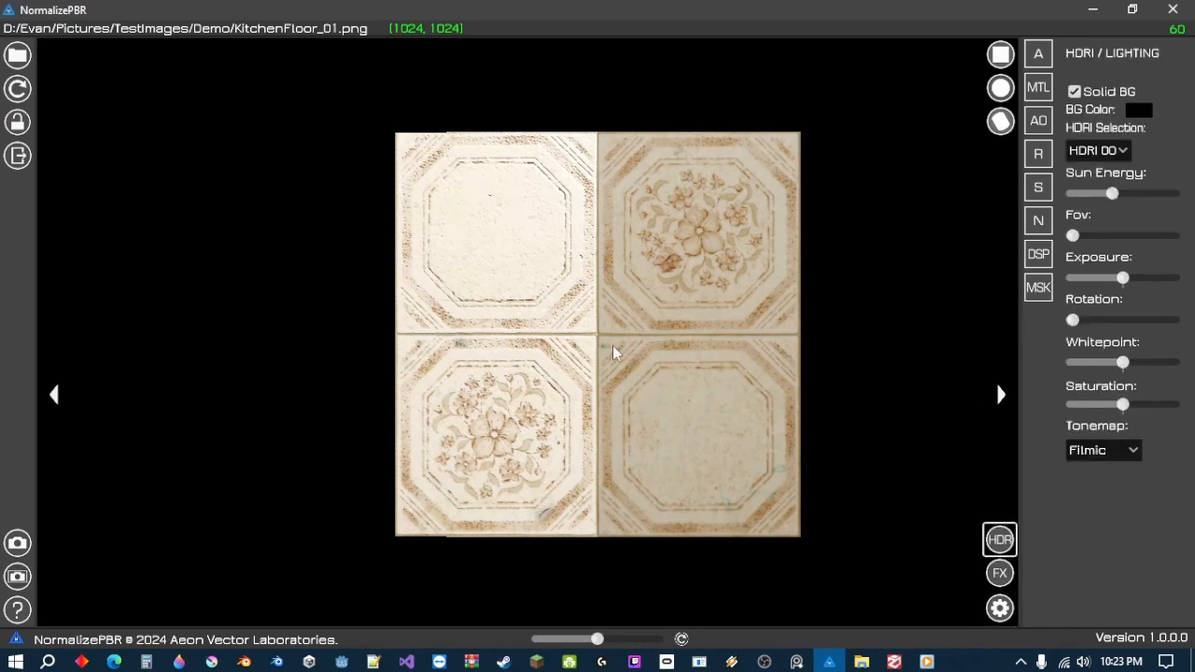
- Show the material on the sphere and rotate it, trying the split view further right before resetting the divider
mouse_move(518, 299)
mouse_down()
mouse_move(651, 379)
mouse_move(451, 315)
mouse_move(589, 323)
mouse_move(507, 294)
mouse_move(523, 299)
mouse_up()
click(1000, 88)
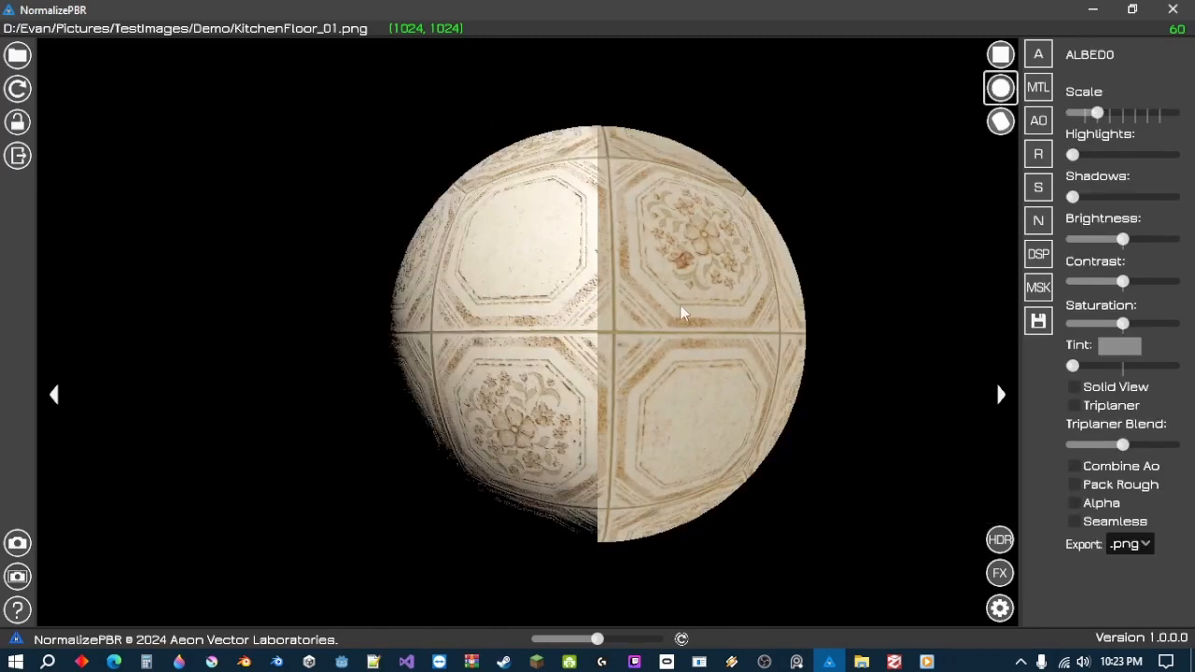
drag(688, 306, 629, 288)
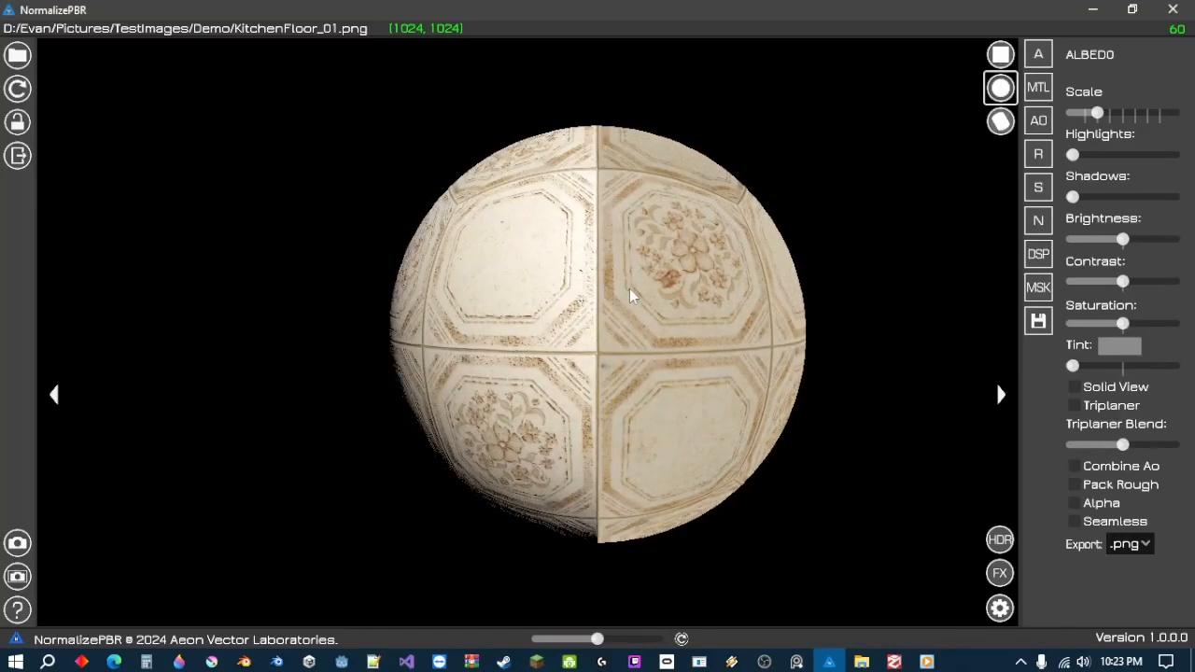
drag(602, 640, 647, 639)
mouse_move(668, 365)
mouse_down()
mouse_move(586, 355)
mouse_move(747, 381)
mouse_move(574, 372)
mouse_move(663, 409)
mouse_up()
click(683, 640)
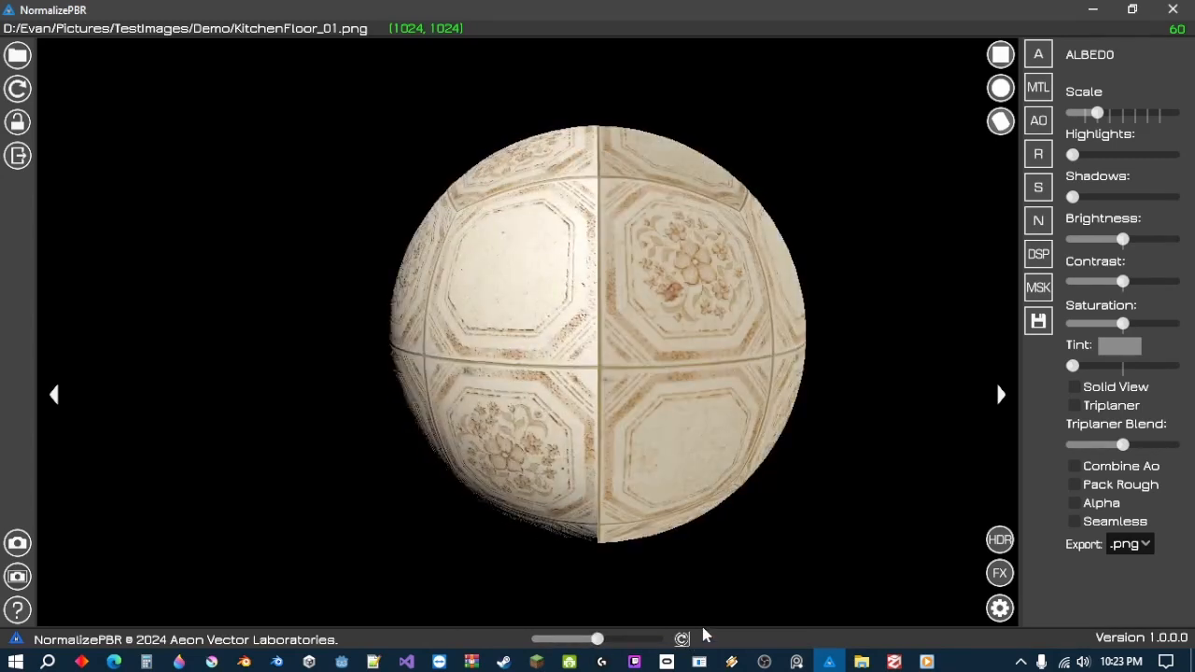
- Turn on Fullscreen in the general settings and switch it back off
click(1000, 608)
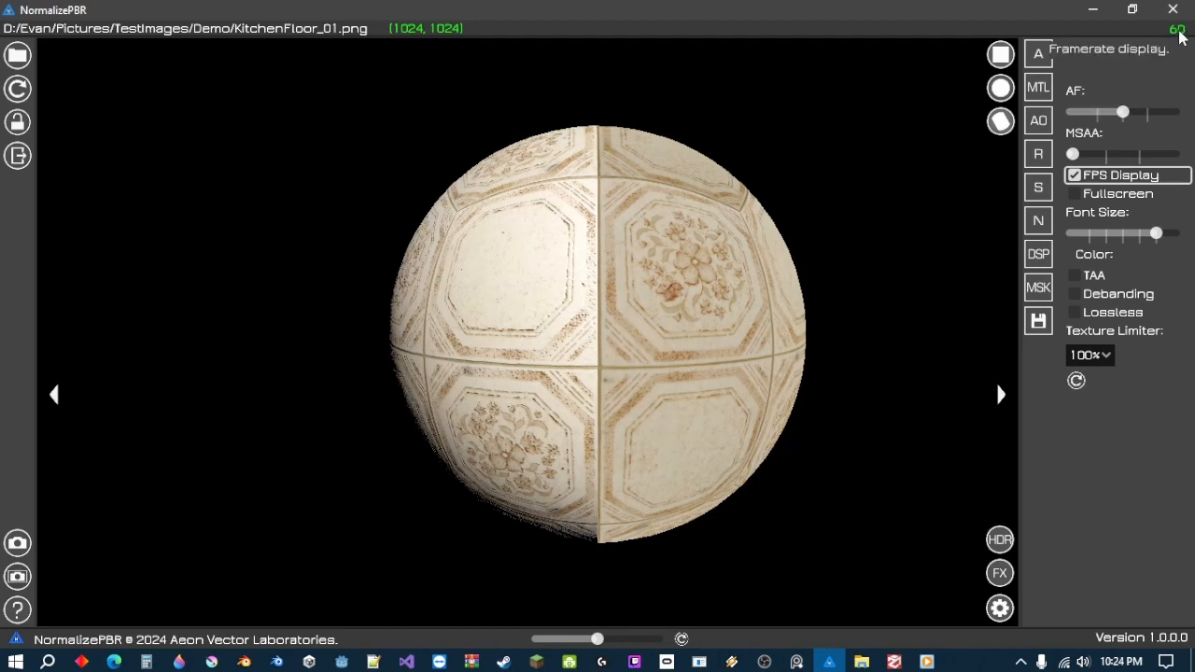
click(1078, 195)
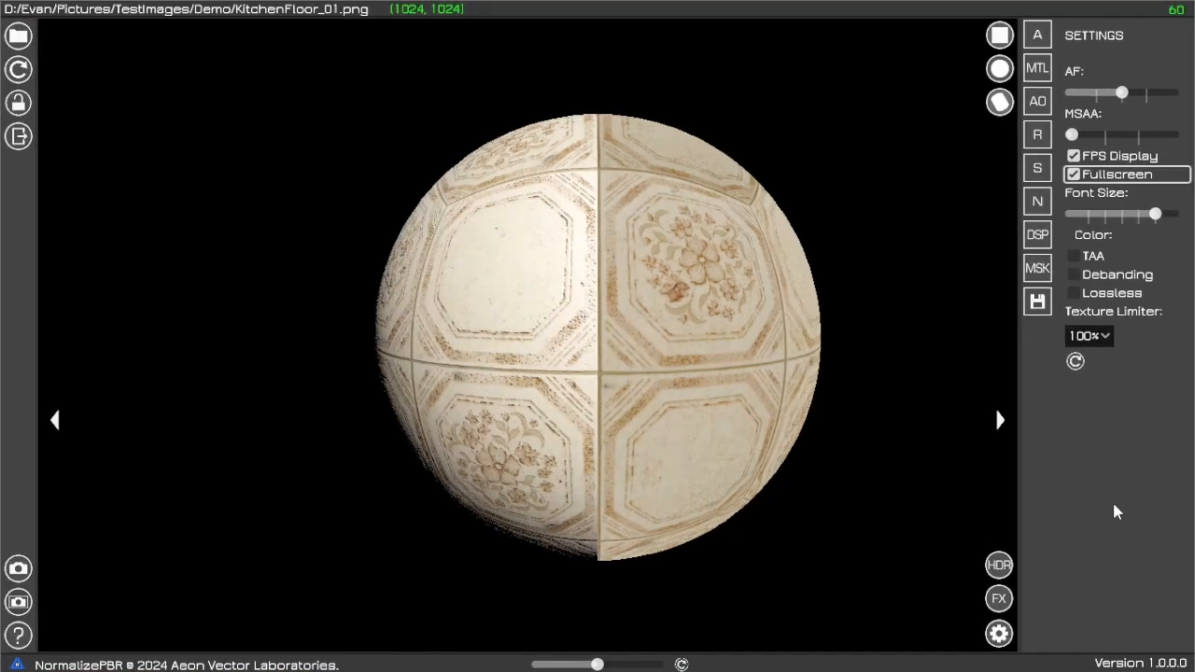
click(1132, 177)
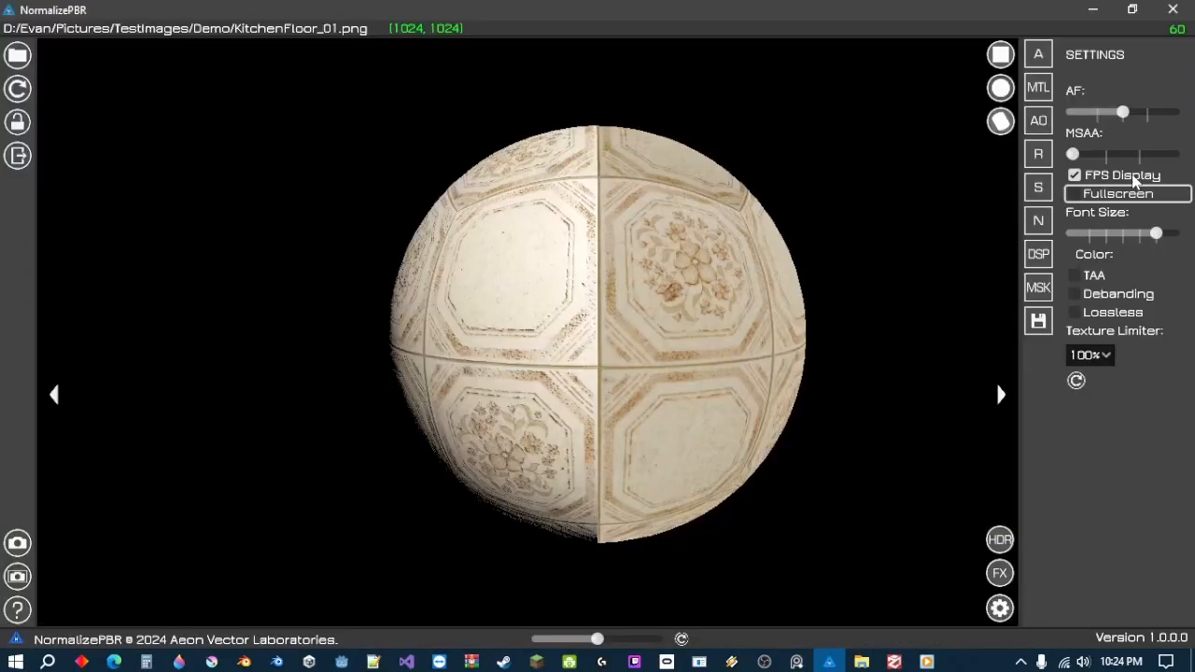
- Reduce the interface font size by one notch and set the interface color to hex 464646
mouse_move(1156, 235)
mouse_down()
mouse_move(1110, 239)
mouse_move(1101, 228)
mouse_move(1162, 247)
mouse_move(1147, 245)
mouse_up()
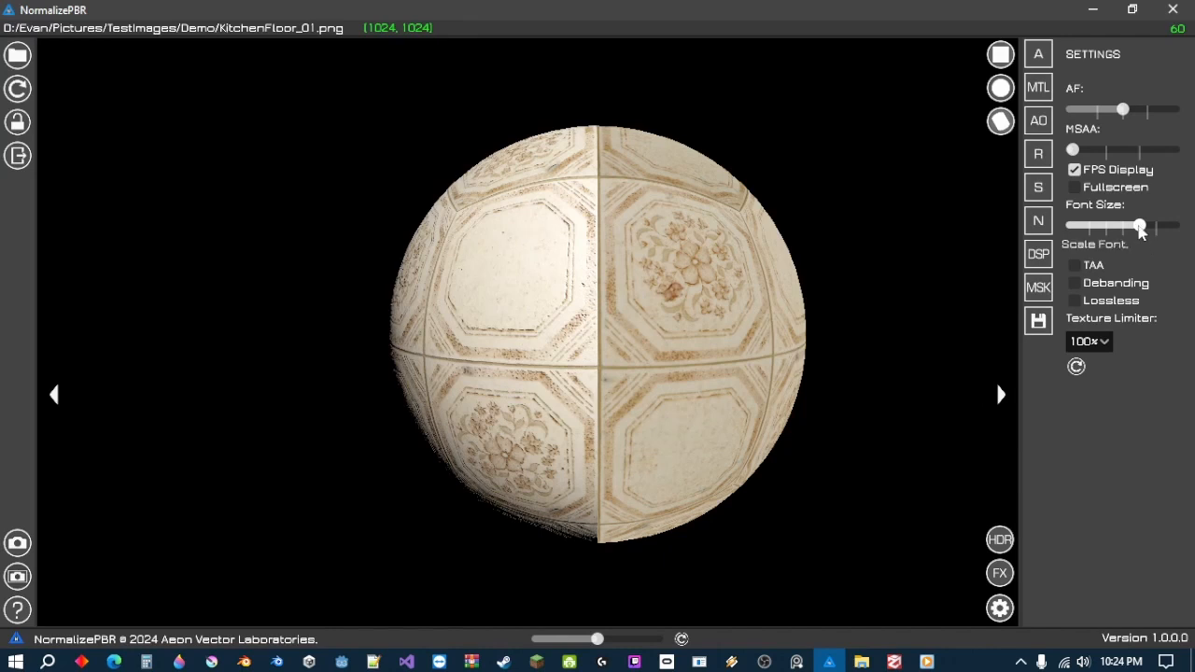
mouse_move(1139, 231)
mouse_down()
mouse_move(1156, 235)
mouse_move(1139, 234)
mouse_up()
click(1139, 243)
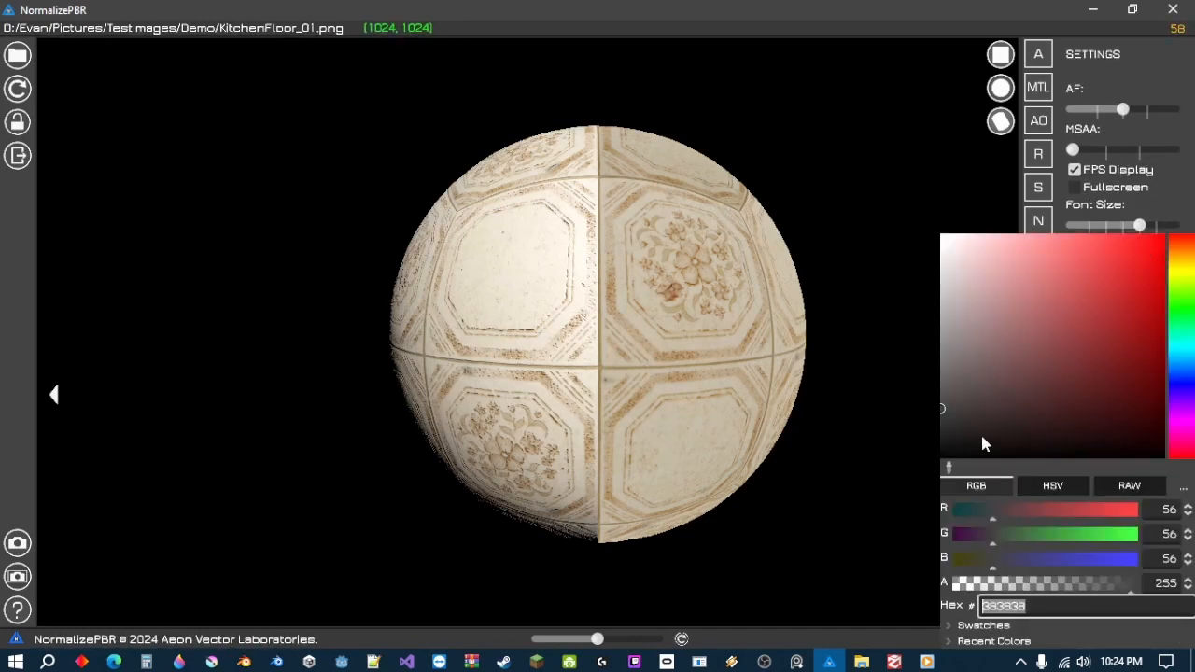
mouse_move(946, 412)
mouse_down()
mouse_move(1048, 384)
mouse_move(1064, 276)
mouse_move(1020, 271)
mouse_move(1003, 368)
mouse_move(935, 396)
mouse_up()
drag(1083, 595, 1150, 596)
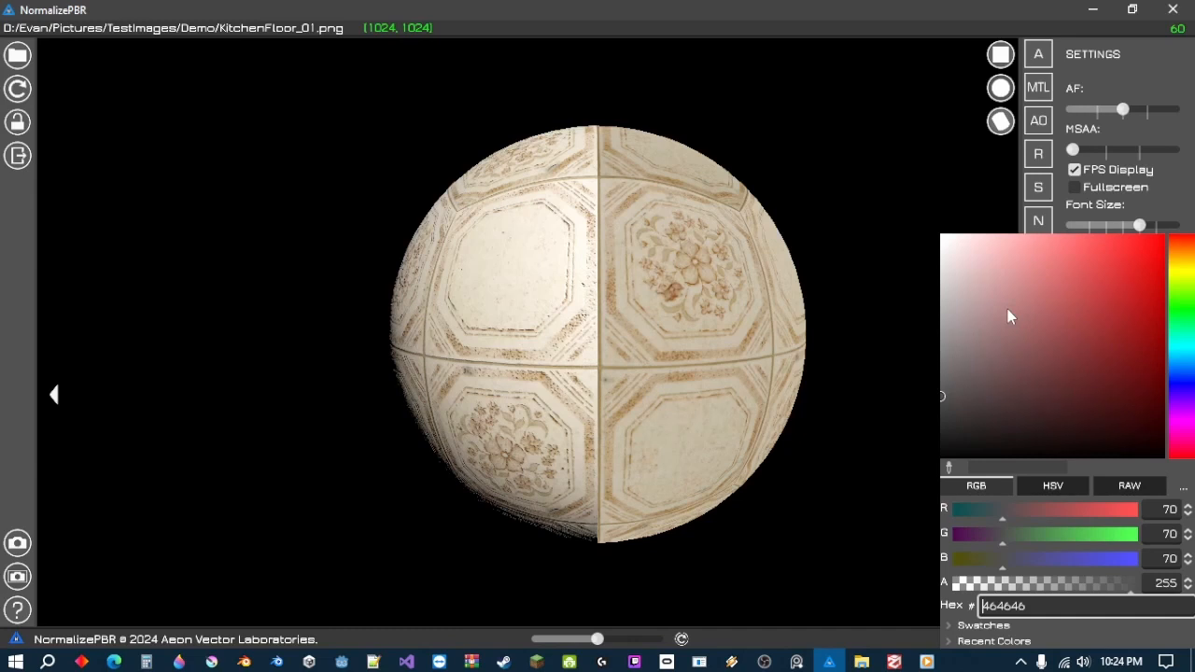
click(896, 211)
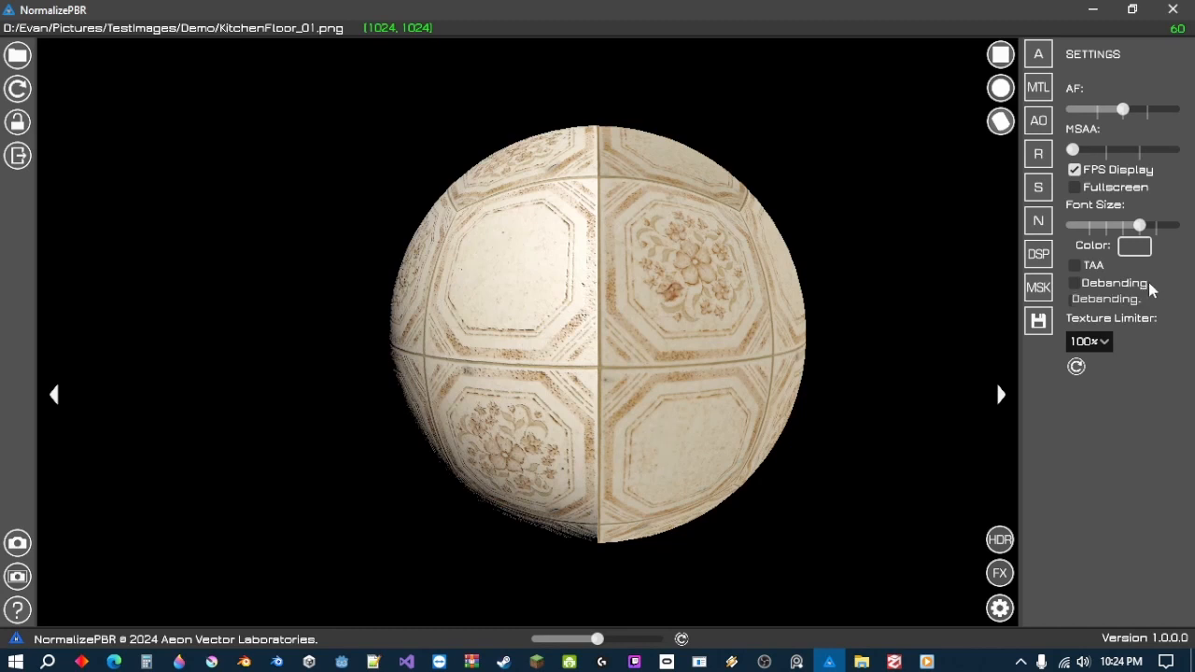
- Toggle TAA and Lossless on and off again, and keep the Texture Limiter at 100%
click(1088, 266)
click(1088, 266)
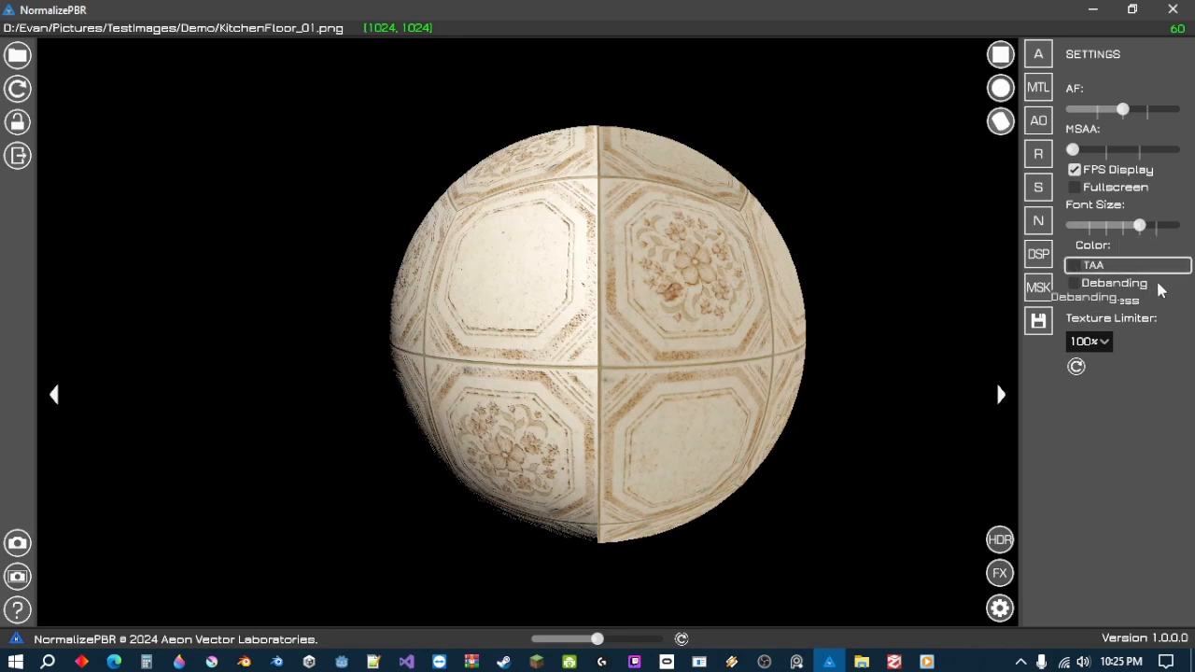
click(1144, 301)
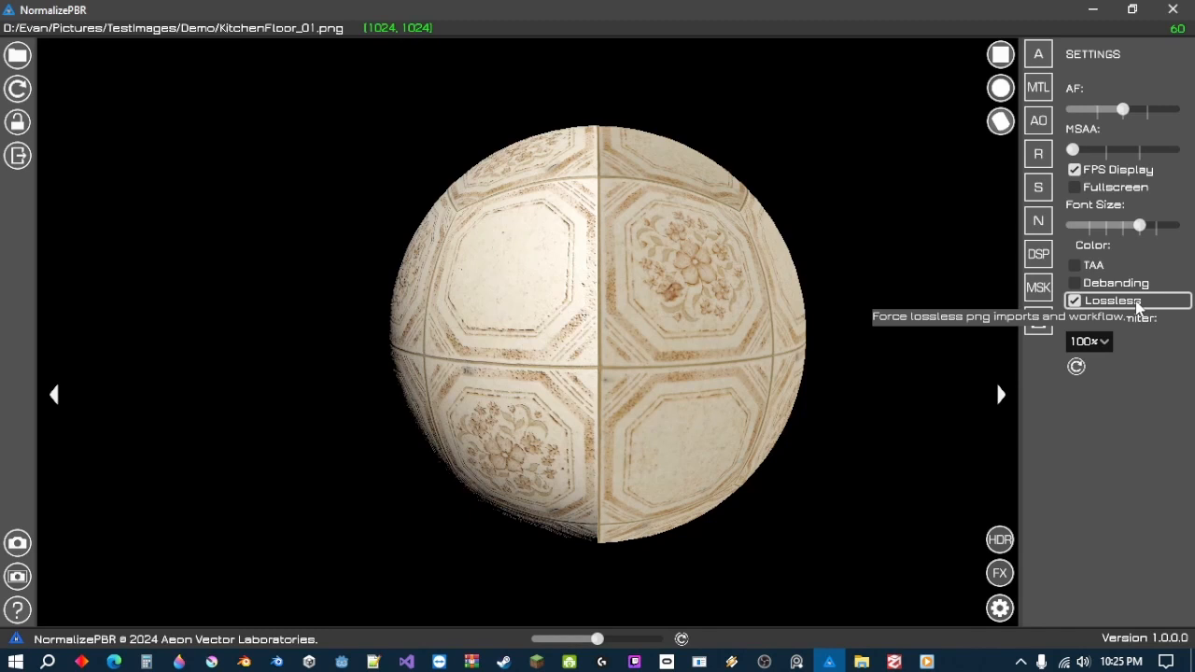
click(1138, 302)
click(1112, 342)
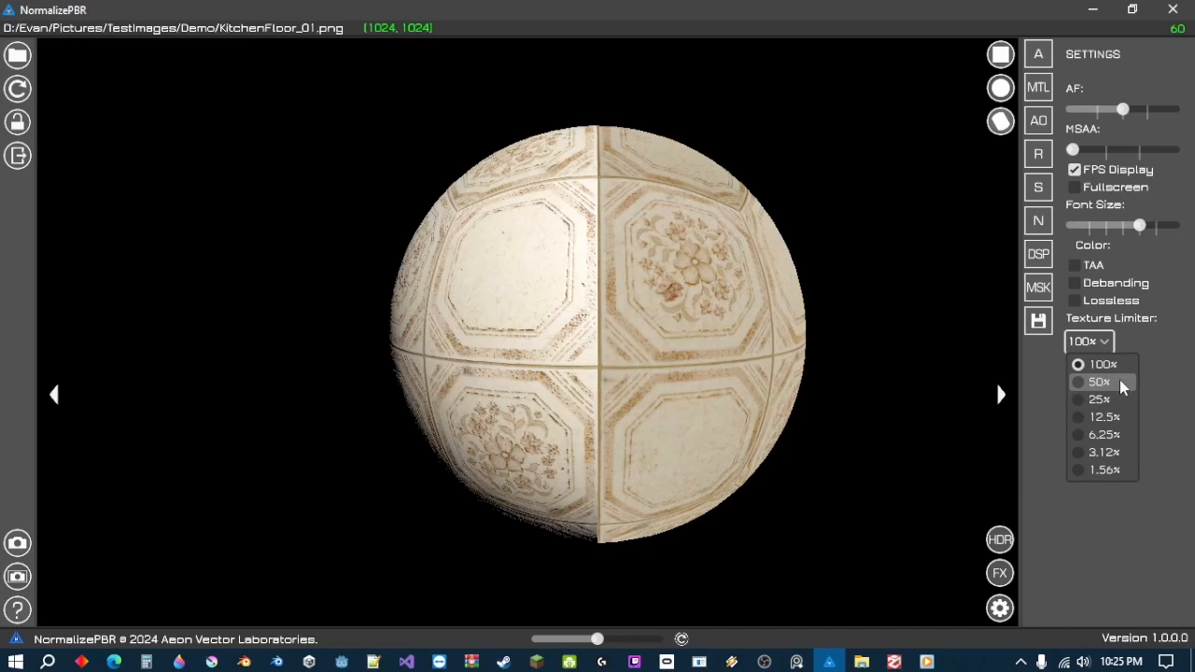
click(1088, 365)
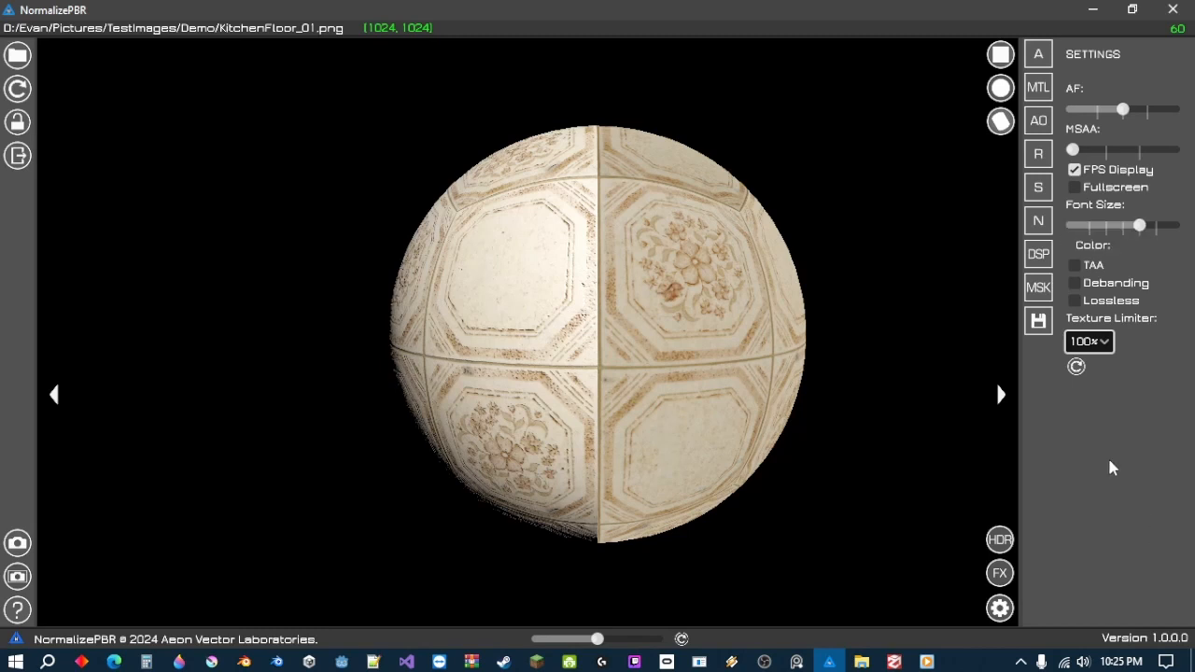
- Revisit the Post FX and HDRI / Lighting options to check which parameters they offer
click(1000, 540)
click(1000, 573)
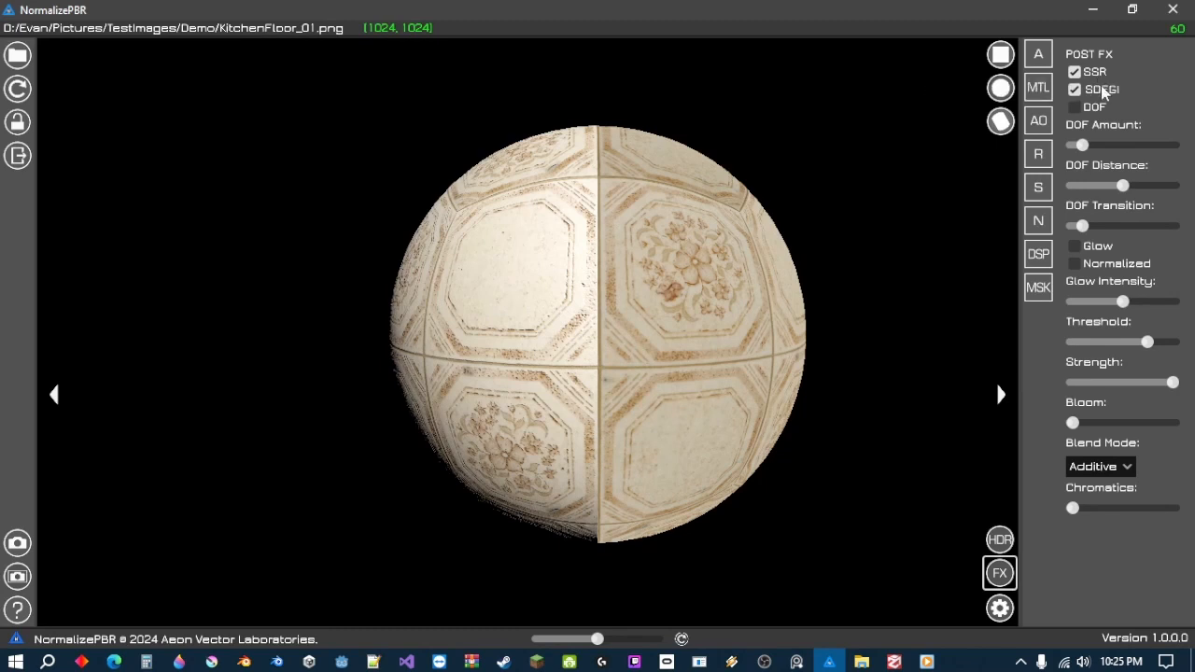
click(1005, 542)
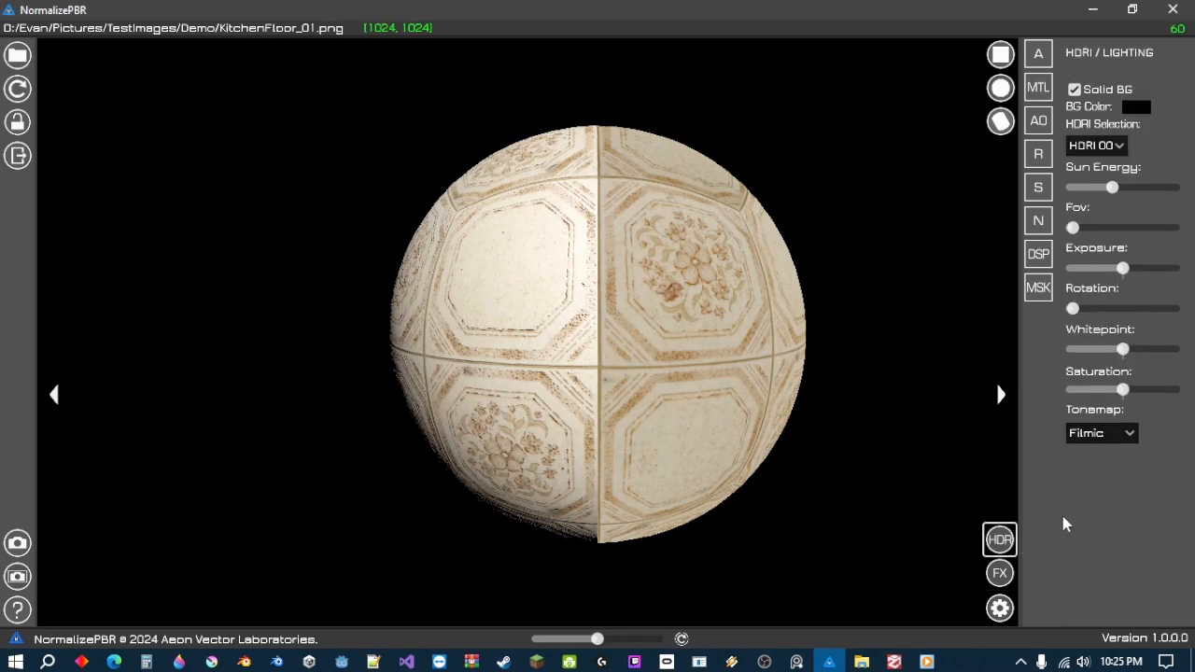
- Raise the Albedo scale by two notches on the flat plane preview and slide the split view divider fully left
click(1037, 58)
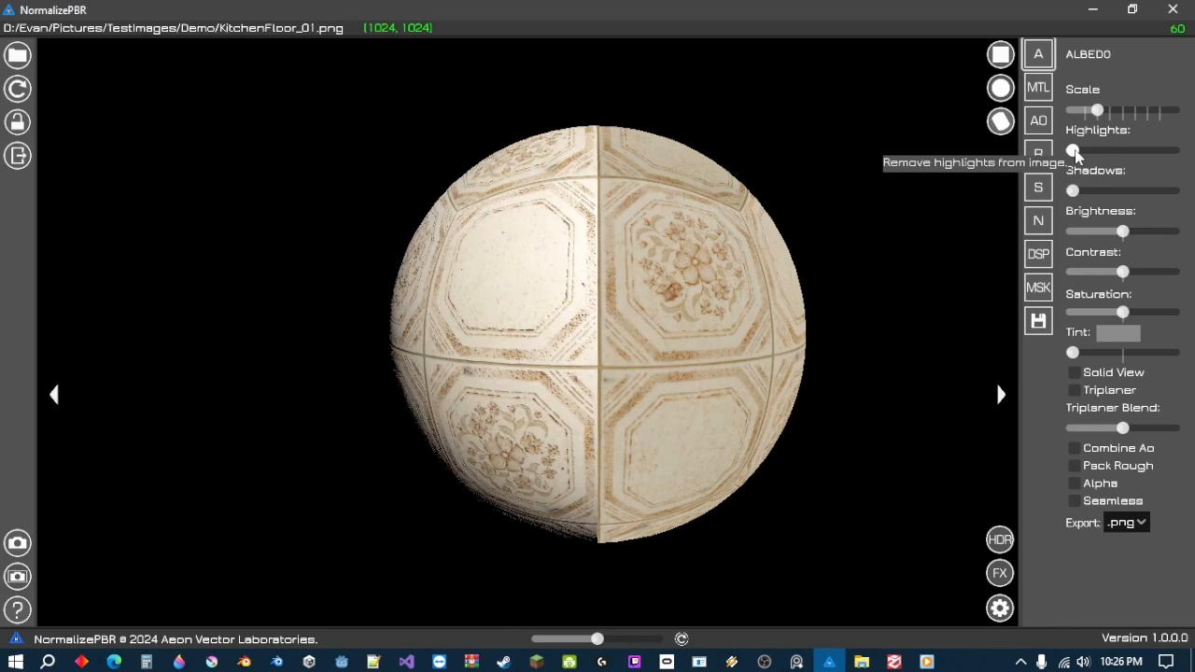
drag(1074, 152, 1071, 190)
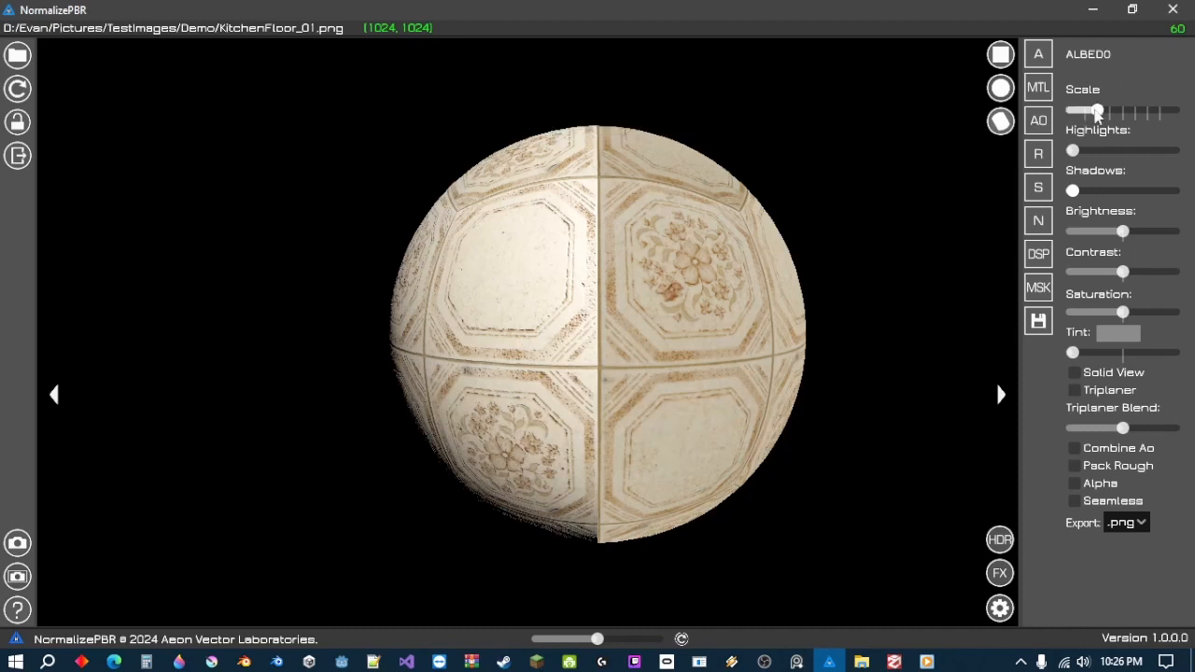
mouse_move(1098, 112)
mouse_down()
mouse_move(1134, 111)
mouse_move(1098, 111)
mouse_up()
click(1000, 54)
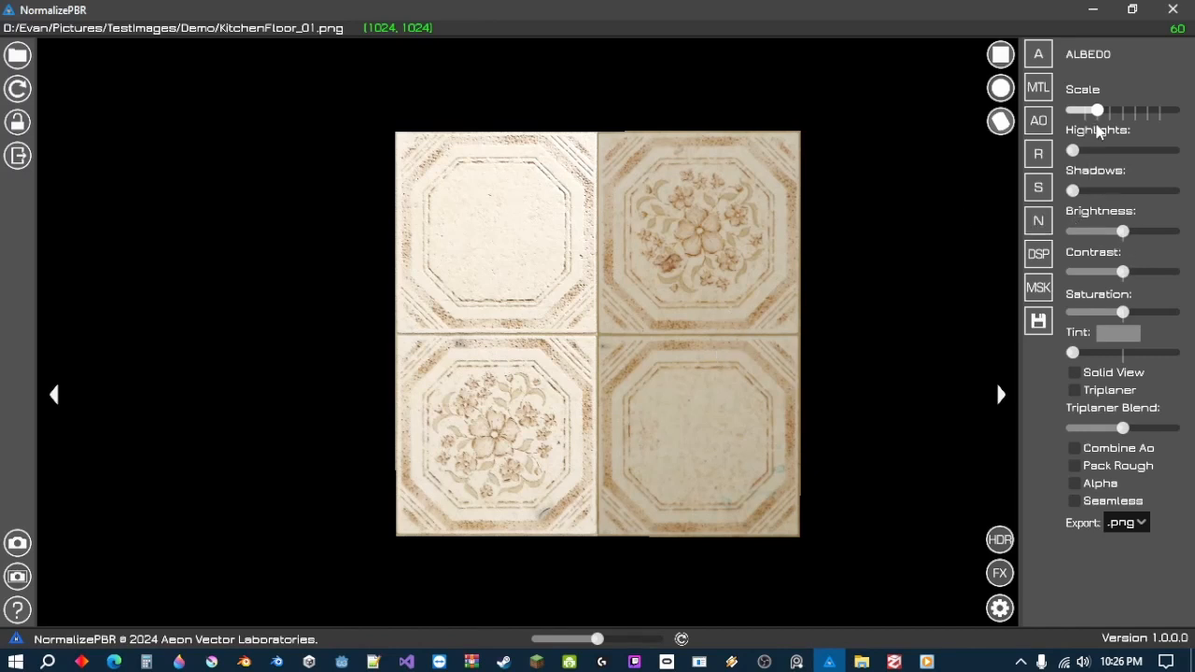
drag(1098, 111, 1124, 110)
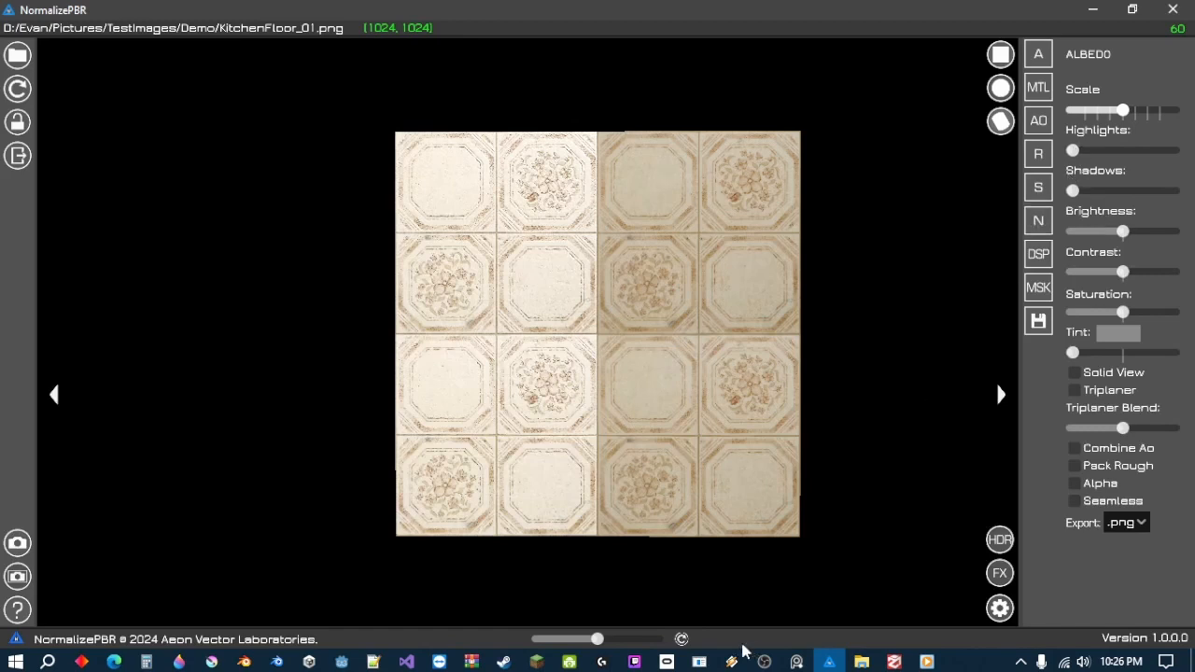
drag(597, 638, 538, 639)
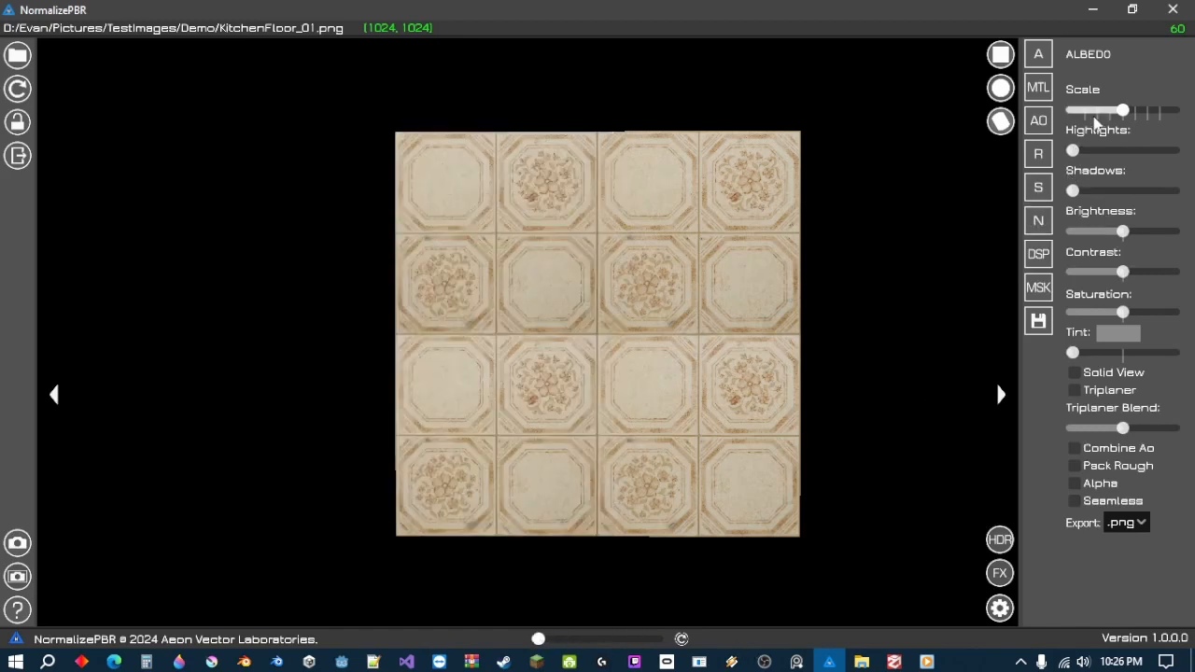
- Try the Albedo Highlights adjustment, return it to minimum, and lower the Albedo scale by two notches
drag(1073, 150, 1072, 192)
drag(1130, 155, 1069, 154)
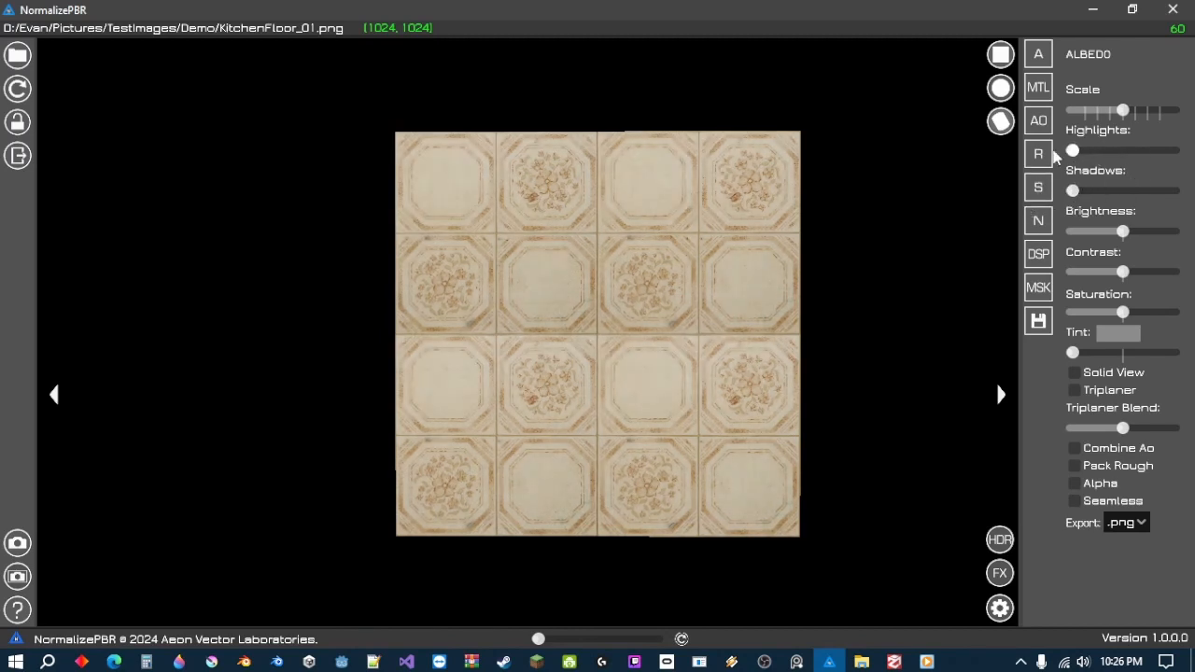
drag(1123, 110, 1099, 112)
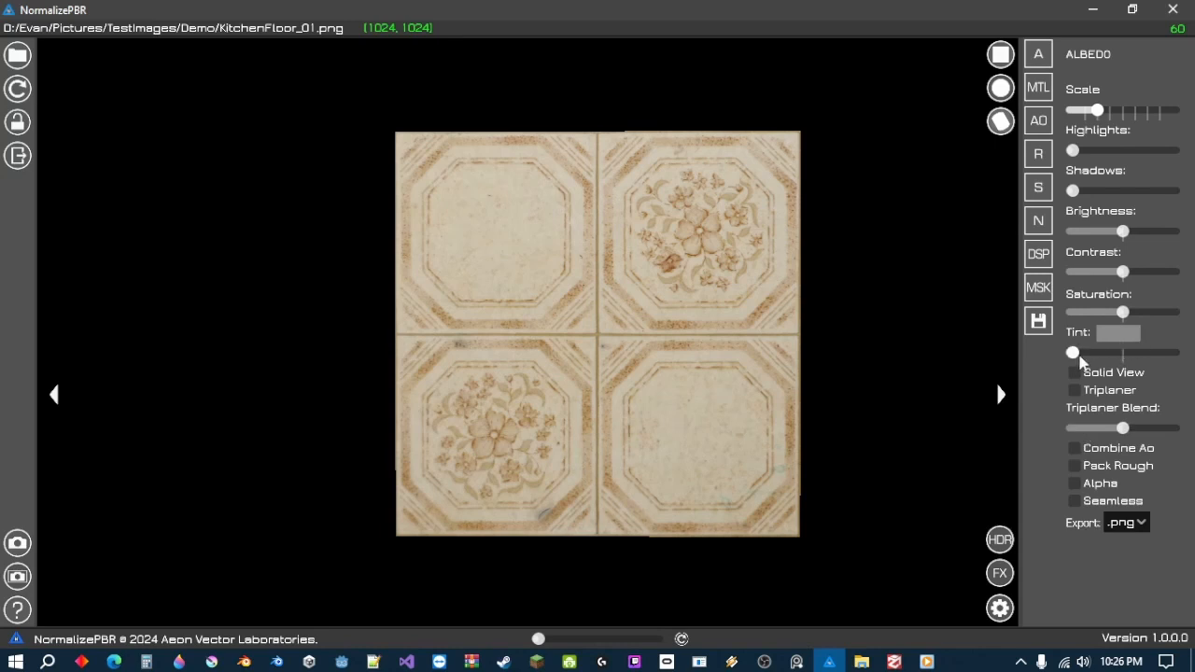
- Try a lighter grey Albedo tint at full strength and return the tint amount to minimum
drag(1074, 355, 1188, 372)
click(1113, 333)
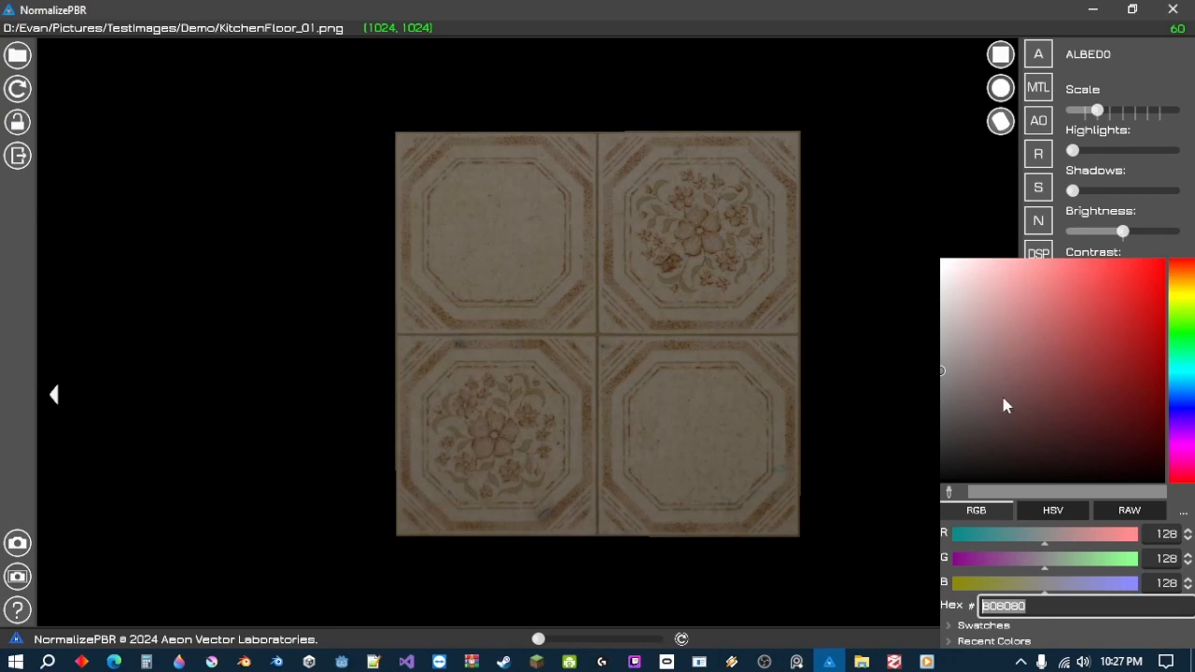
mouse_move(950, 377)
mouse_down()
mouse_move(1091, 349)
mouse_move(993, 264)
mouse_move(945, 267)
mouse_move(952, 404)
mouse_move(941, 371)
mouse_up()
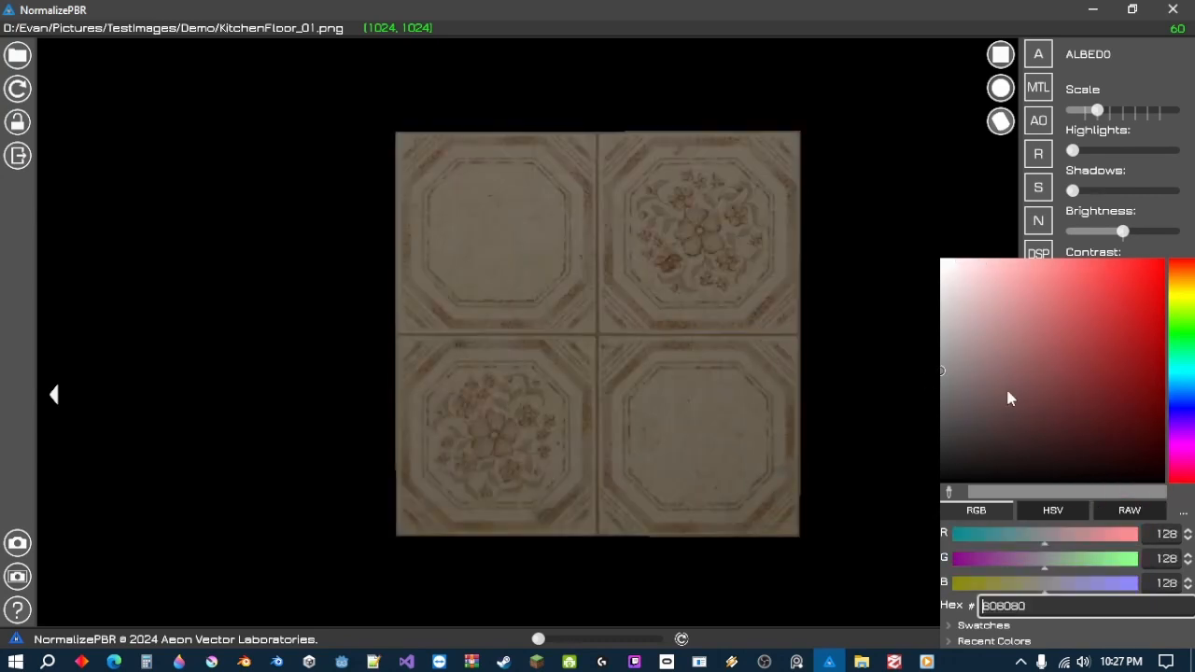
click(1182, 419)
click(1183, 332)
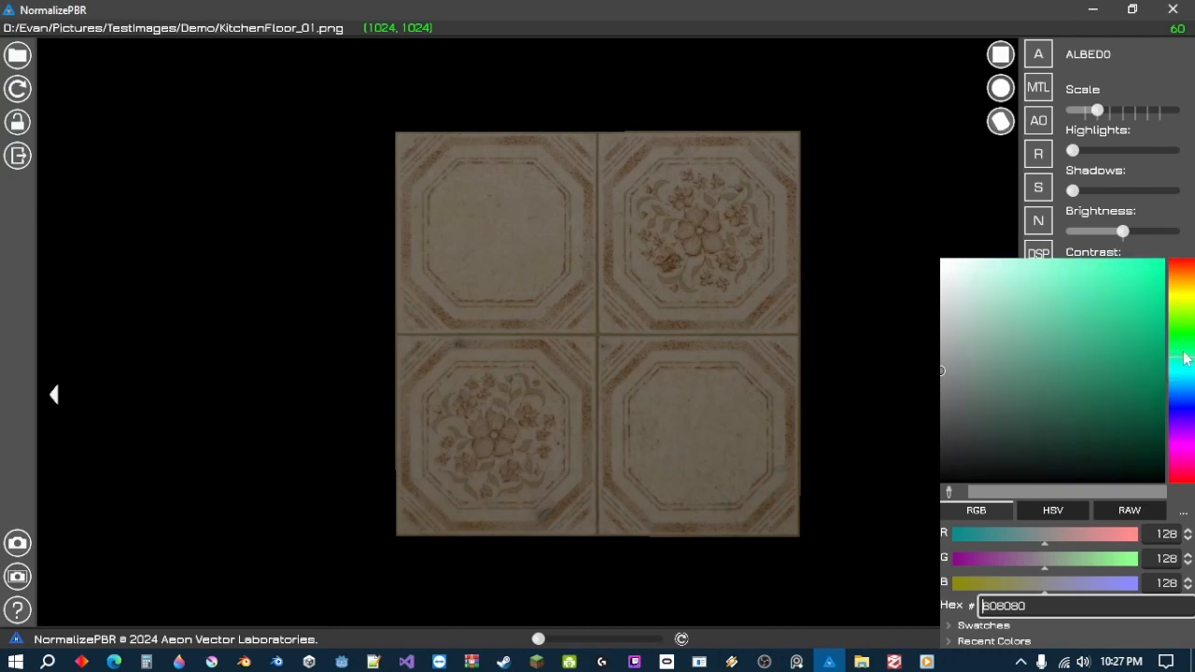
click(1000, 375)
mouse_move(1003, 378)
mouse_down()
mouse_move(1011, 286)
mouse_move(936, 269)
mouse_move(924, 355)
mouse_move(918, 340)
mouse_up()
click(919, 340)
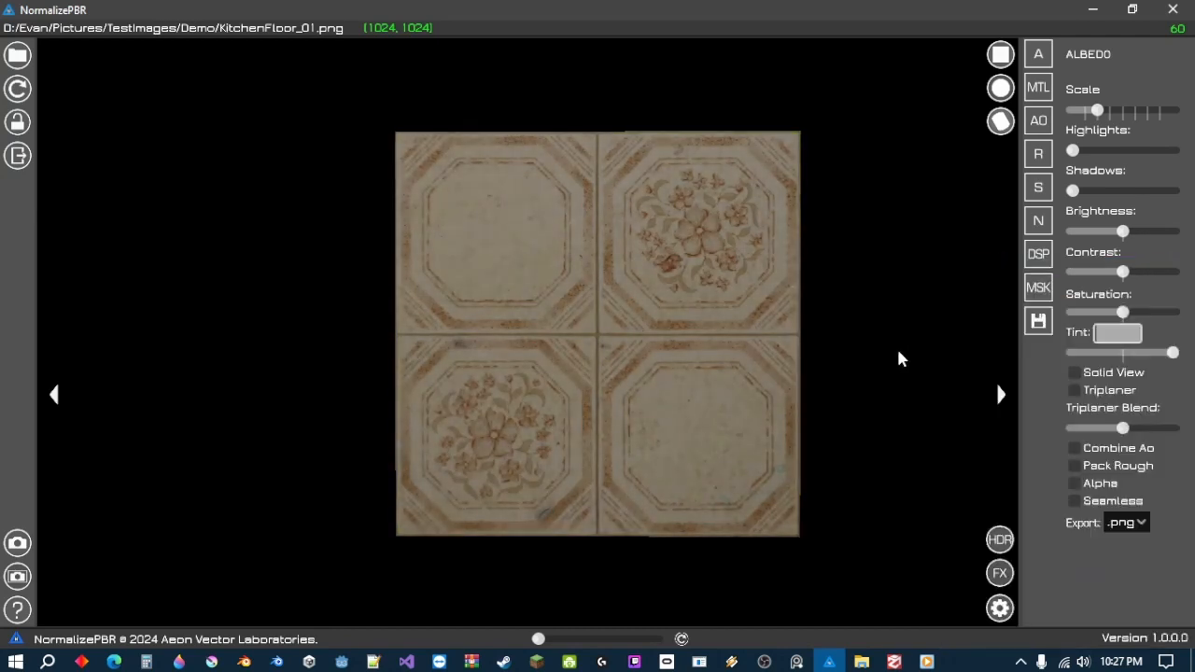
drag(1173, 352, 1048, 351)
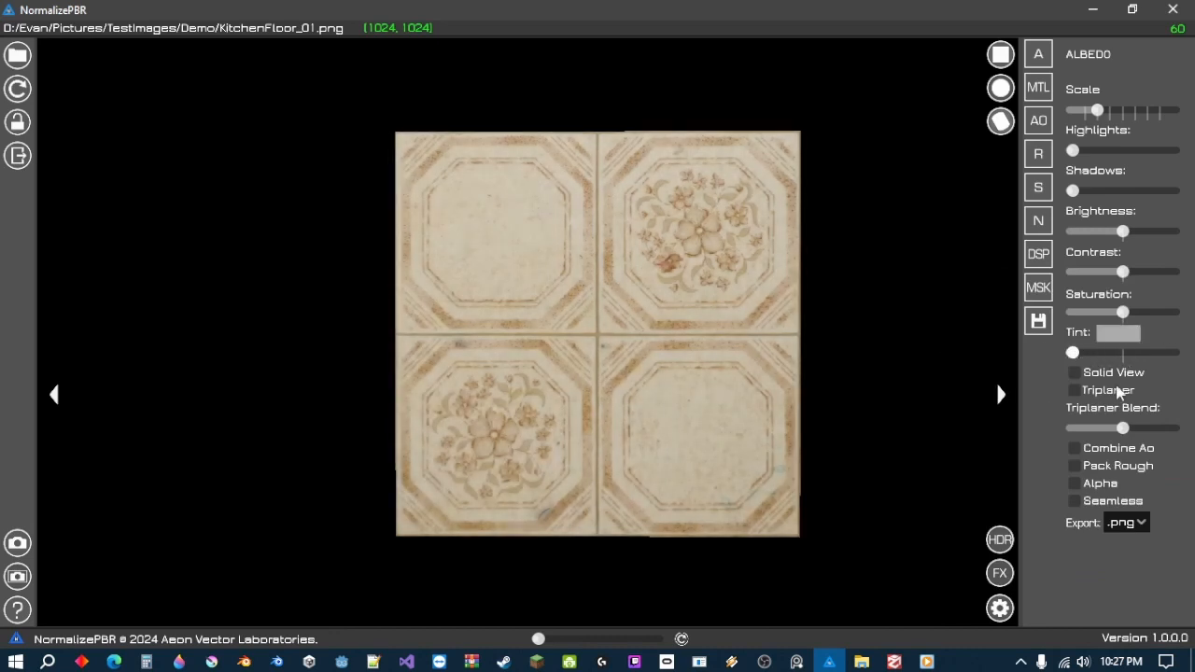
- Switch the preview to the sphere, enable Solid View and slide the split view divider fully right
click(1000, 88)
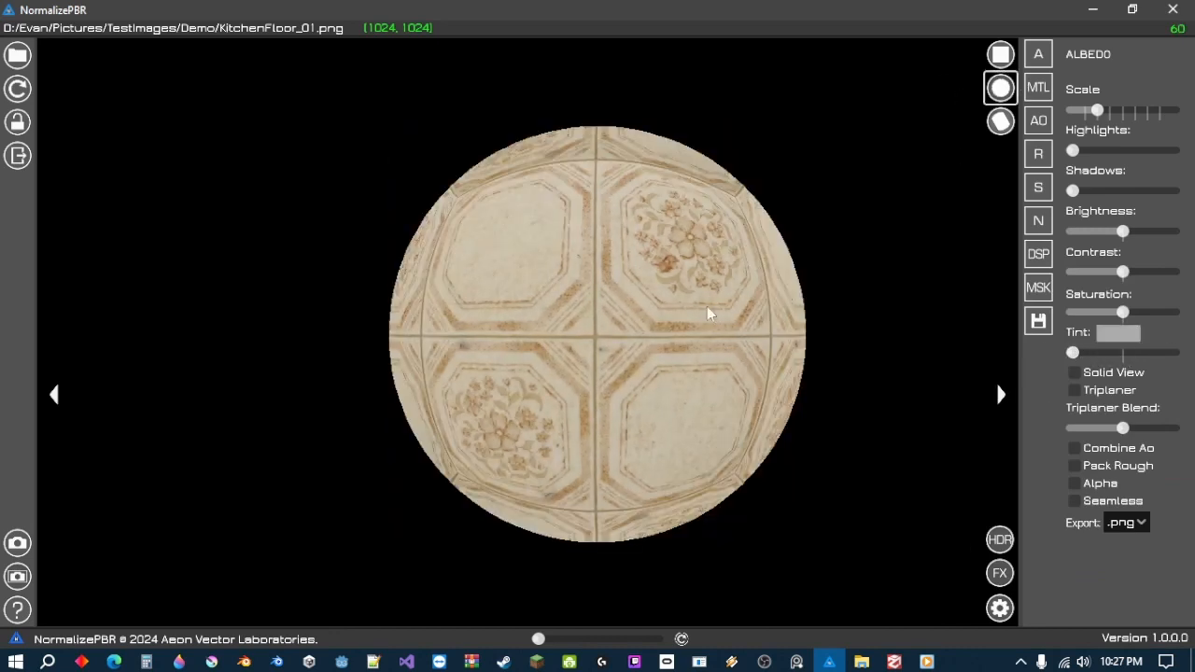
click(1098, 375)
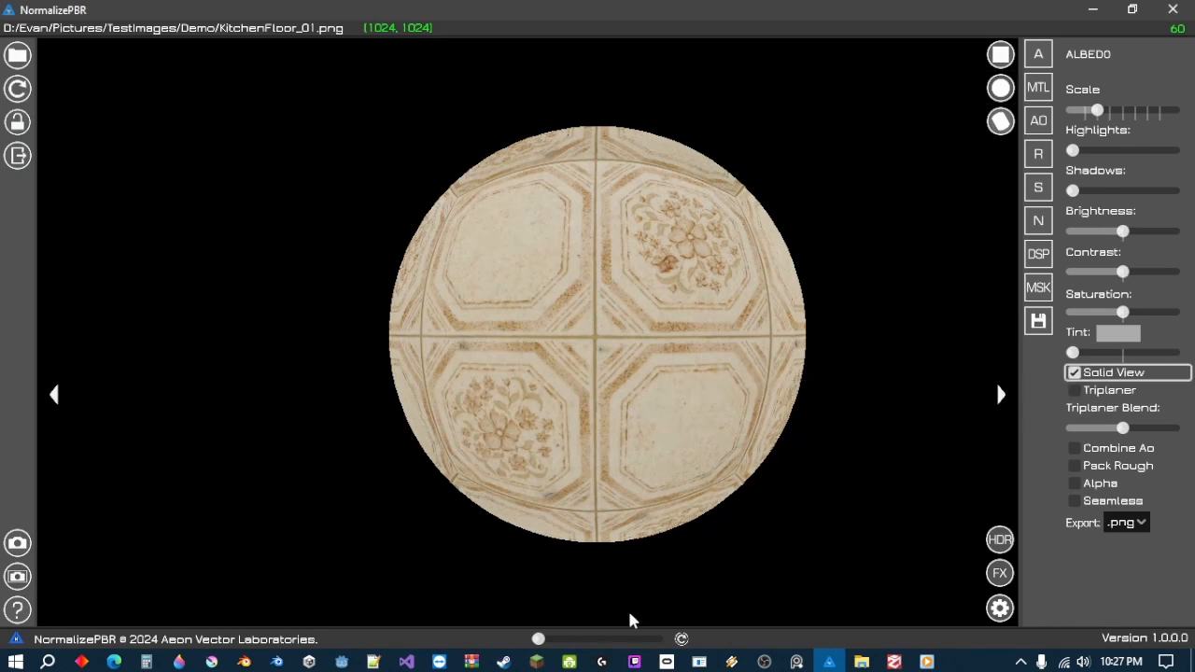
drag(544, 641, 656, 641)
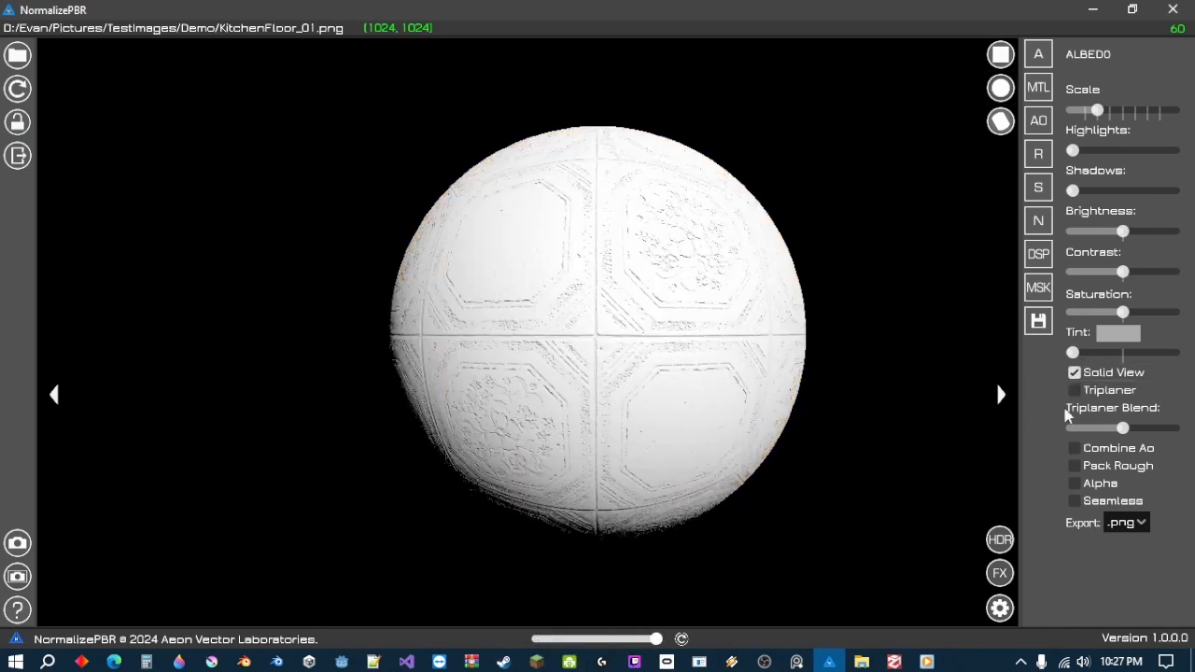
- Toggle Solid View off and on to compare the sphere's surface detail with and without the Albedo texture
click(1096, 375)
click(1098, 375)
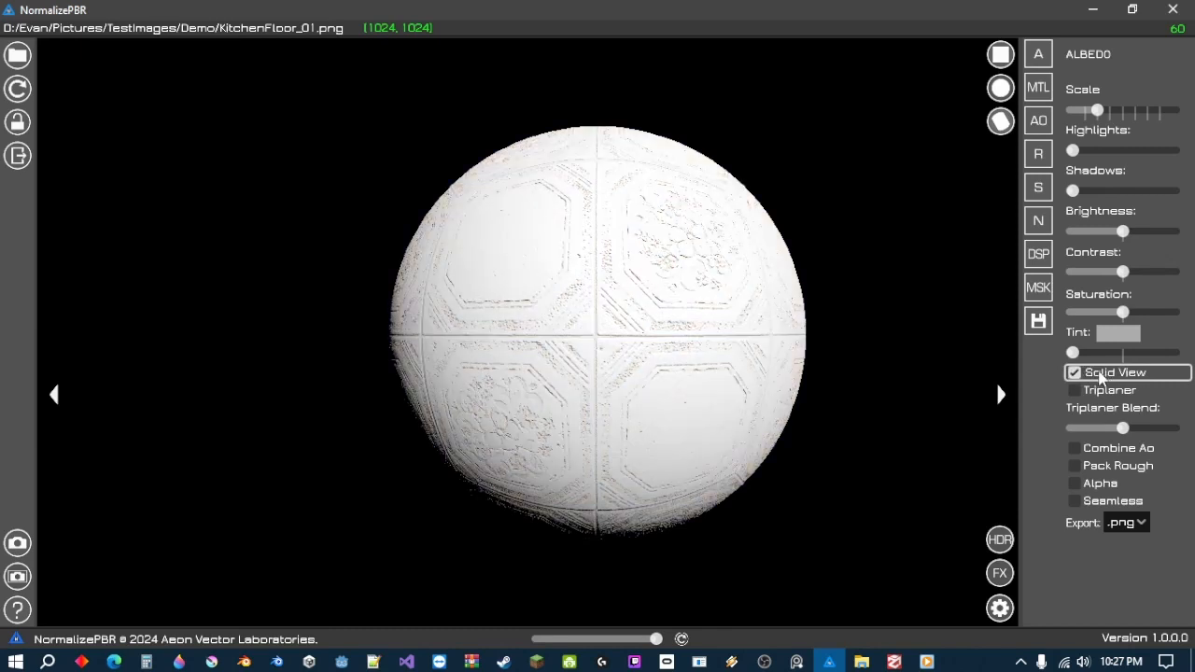
click(1099, 376)
click(1100, 374)
scroll(672, 355, up, 5)
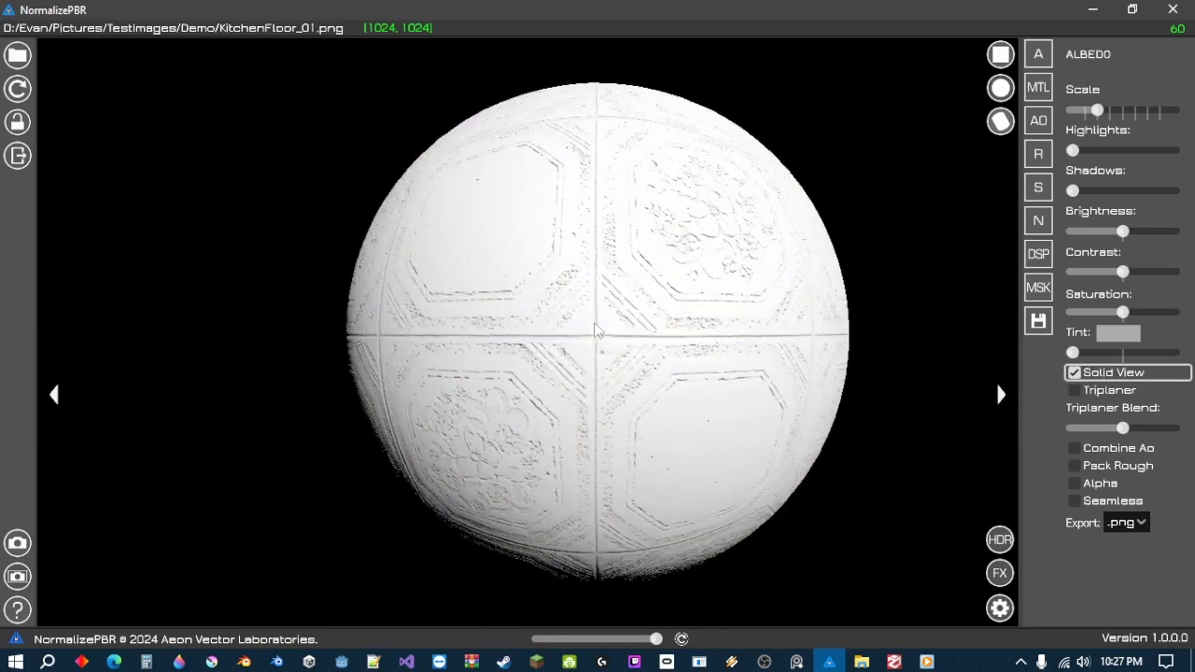
scroll(672, 355, down, 3)
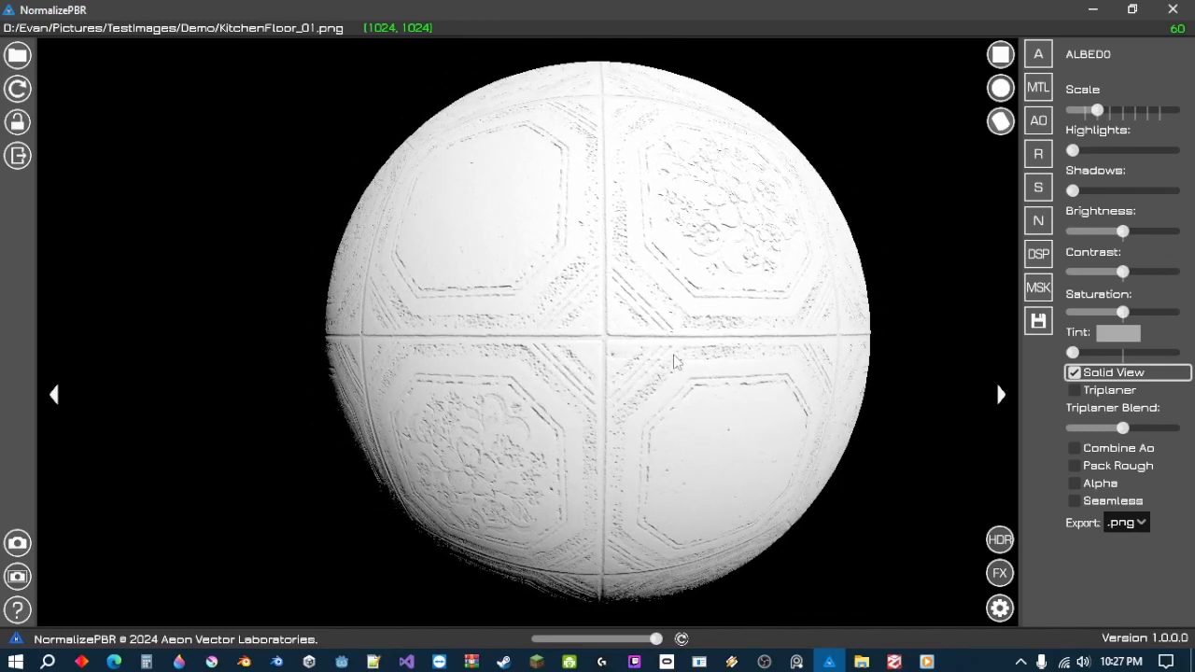
- Raise the Albedo scale by two notches on the solid sphere and turn Solid View off
drag(1099, 114, 1125, 132)
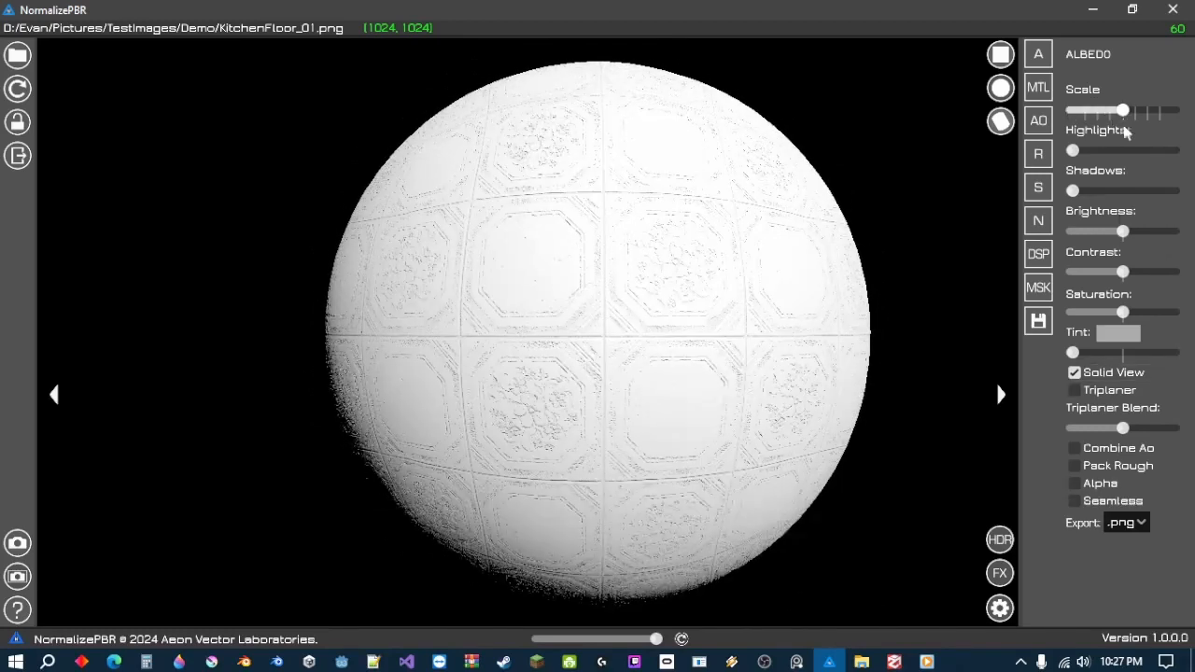
click(1113, 373)
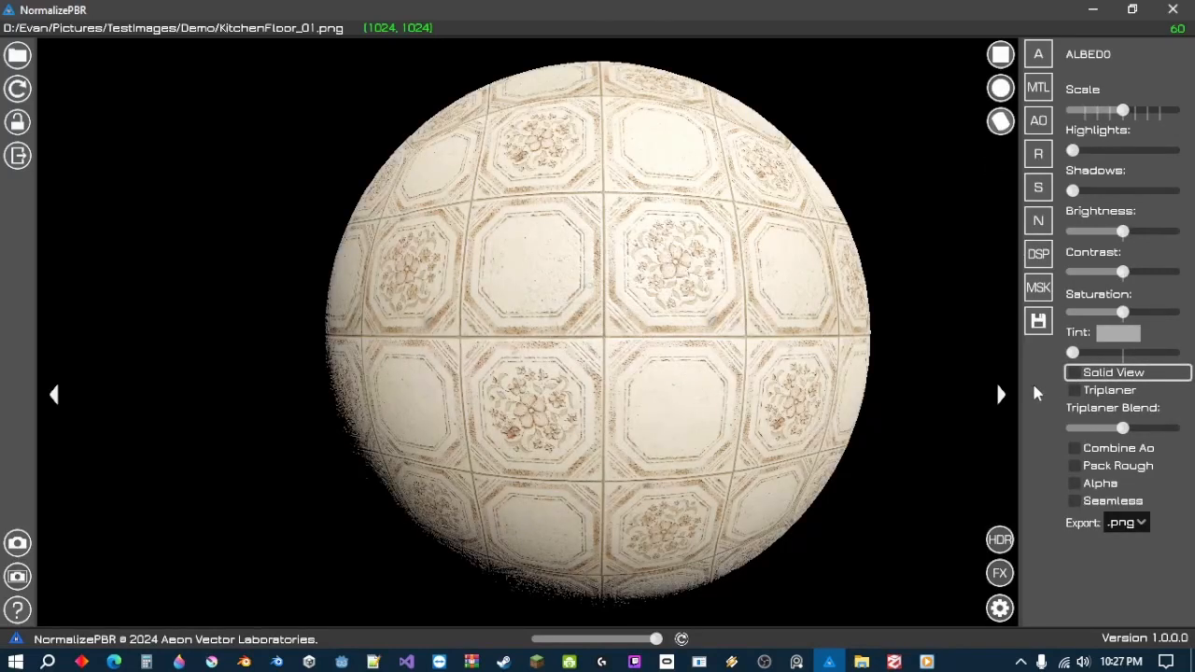
scroll(757, 322, down, 3)
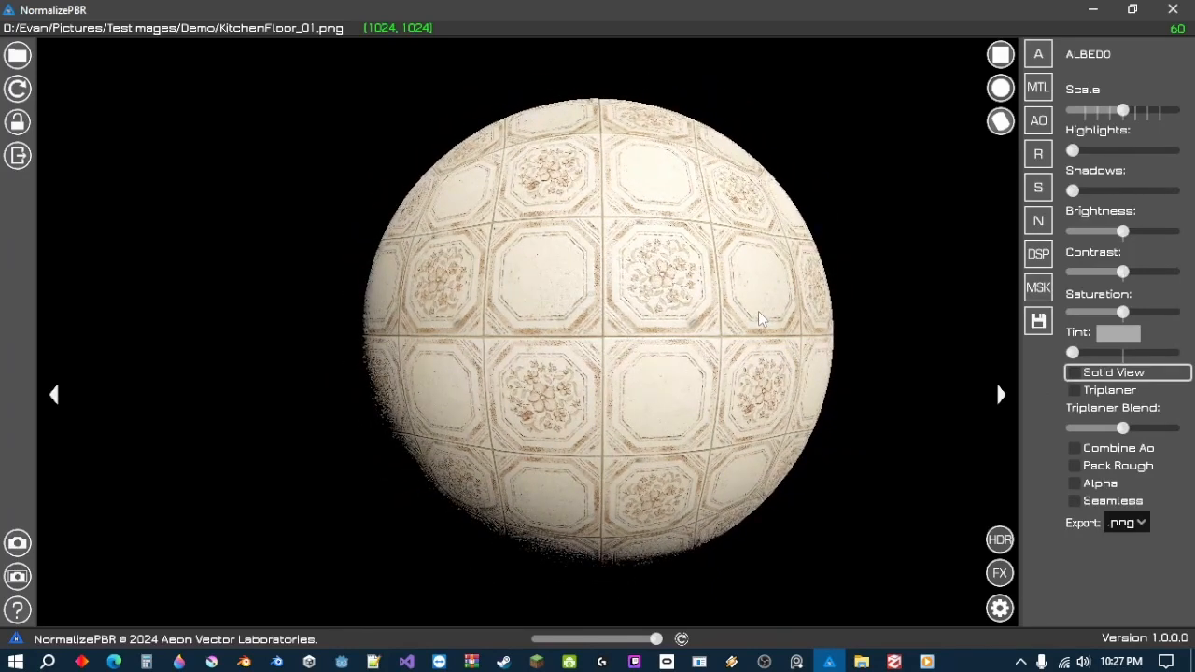
- Switch the preview to the cylinder, enable Triplaner mapping and set the Triplaner Blend to maximum
click(1000, 121)
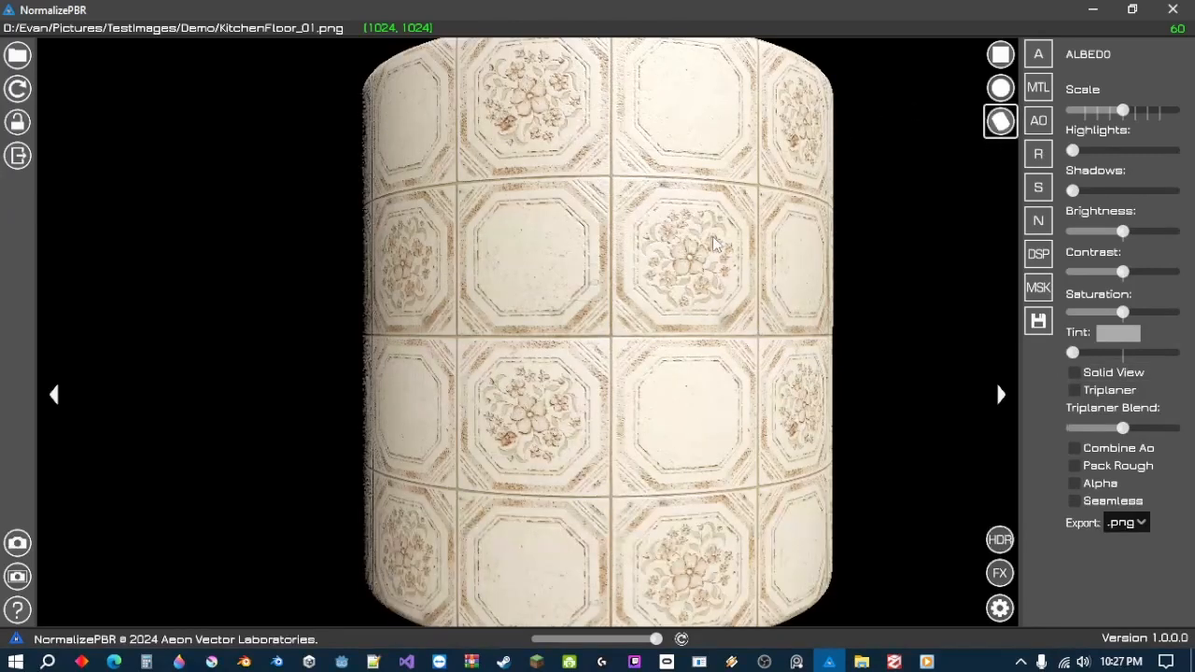
drag(715, 228, 640, 374)
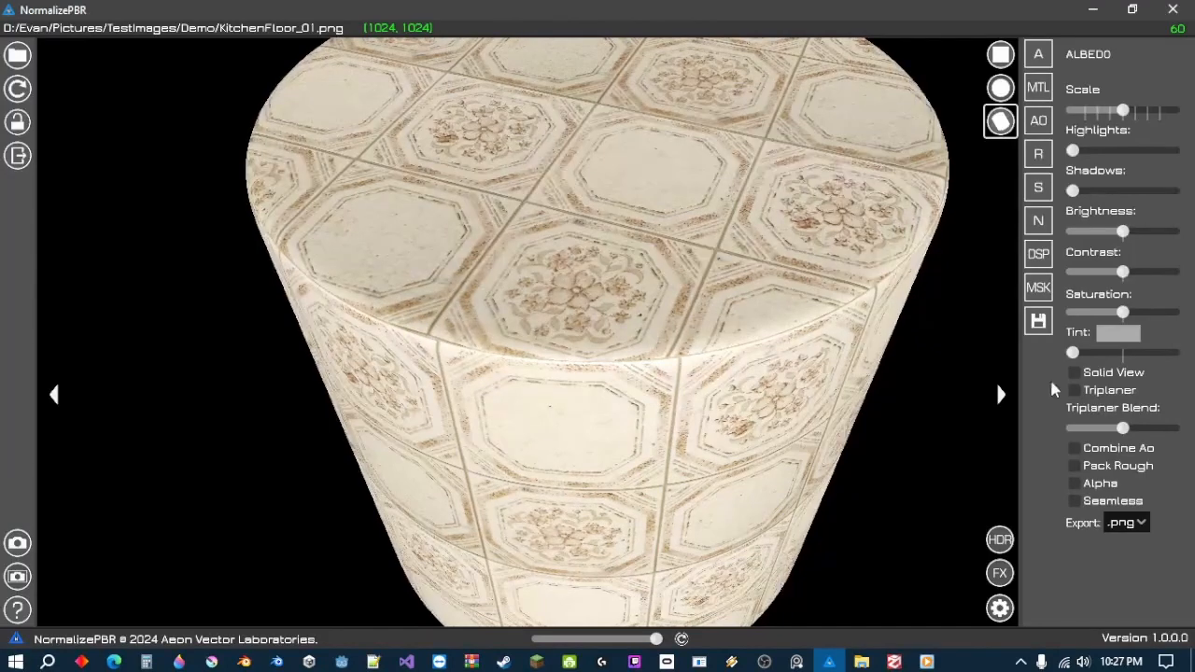
click(1111, 391)
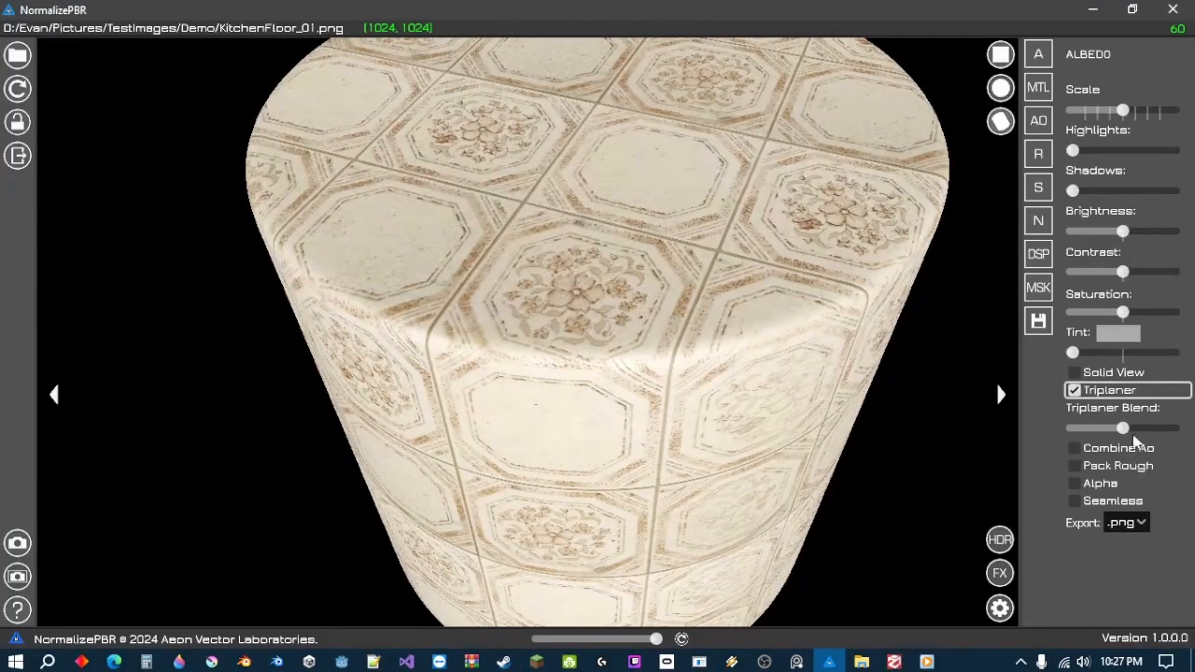
drag(1128, 430, 1178, 433)
- Examine the triplanar blending along the cylinder's side and turn Triplaner off
drag(791, 440, 721, 378)
scroll(720, 378, down, 3)
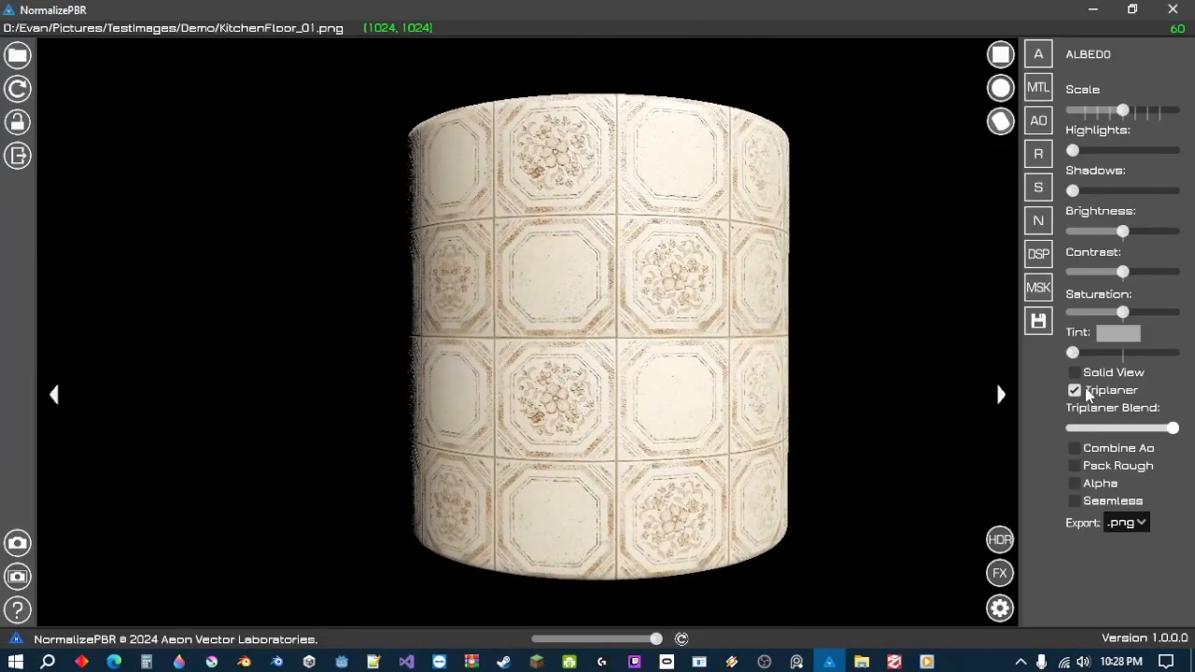
click(1090, 392)
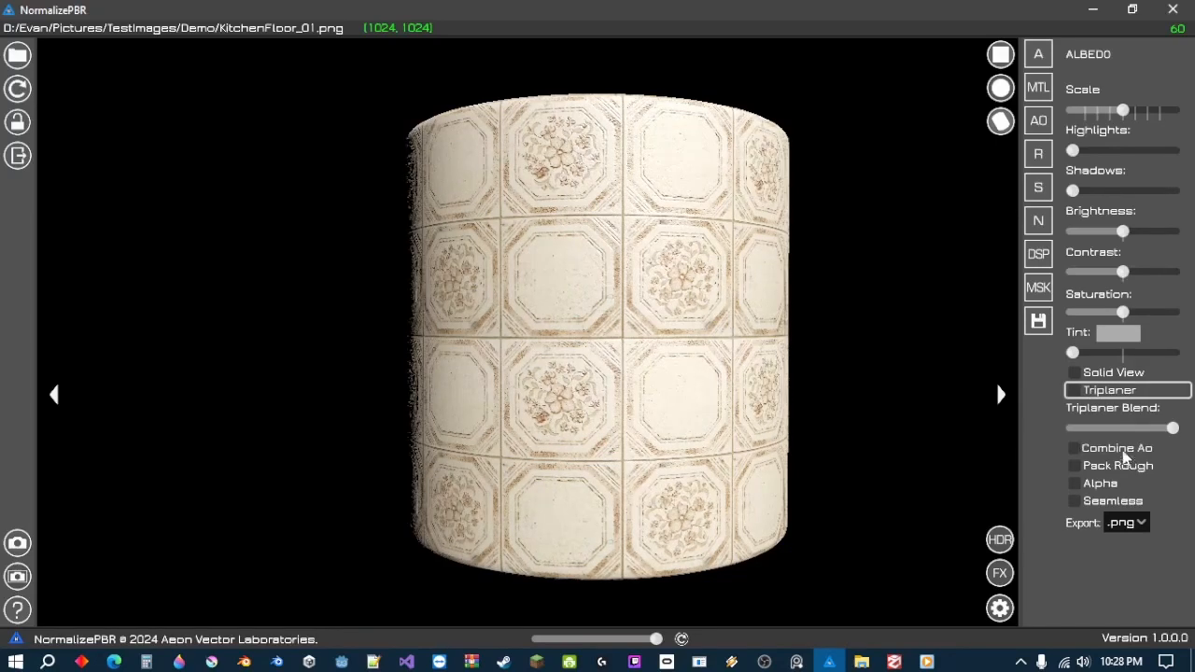
- Reset the split view divider to the center and enable Combine Ao for a close look at the cylinder's tiles
click(682, 639)
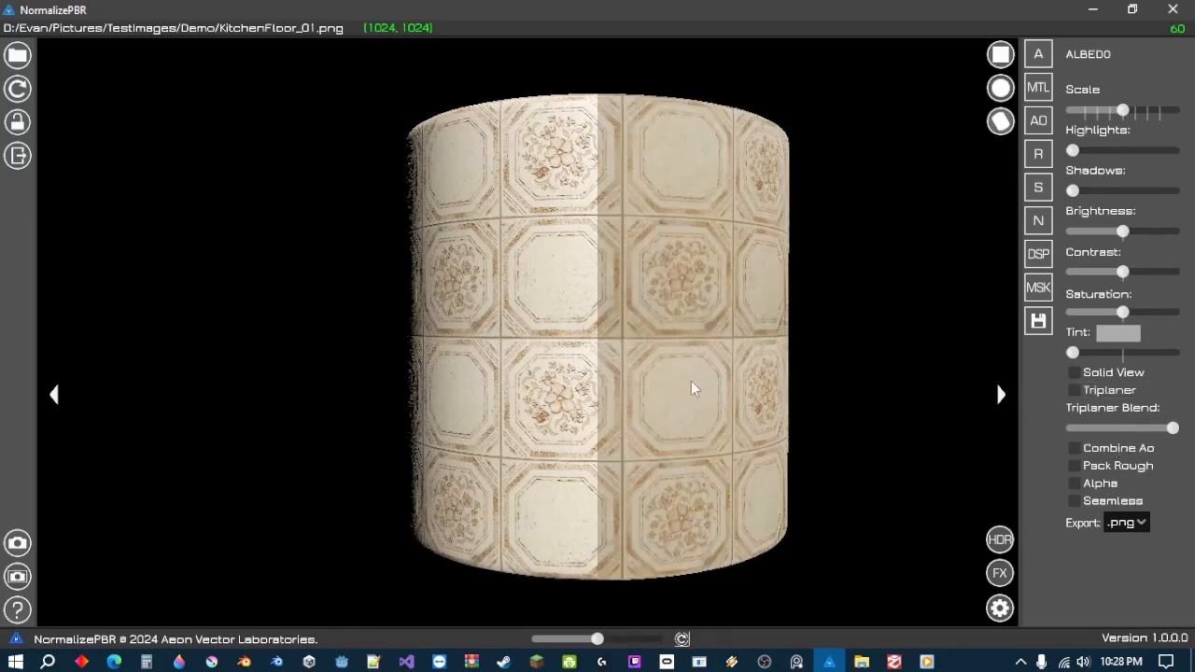
scroll(709, 390, up, 3)
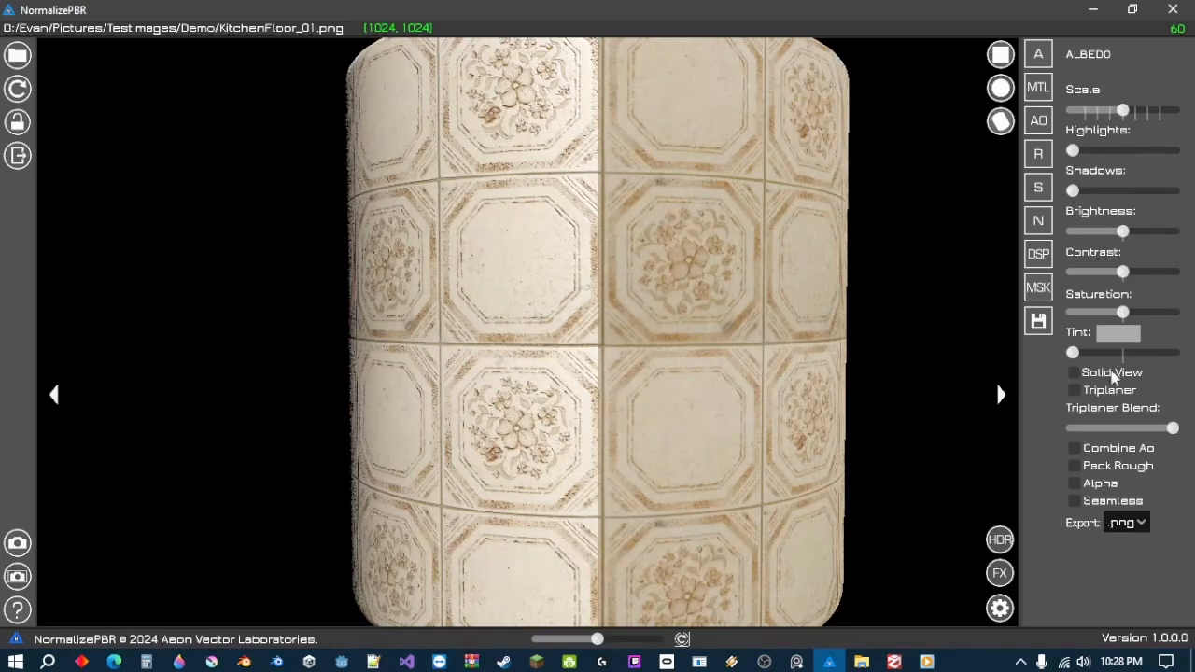
click(1104, 451)
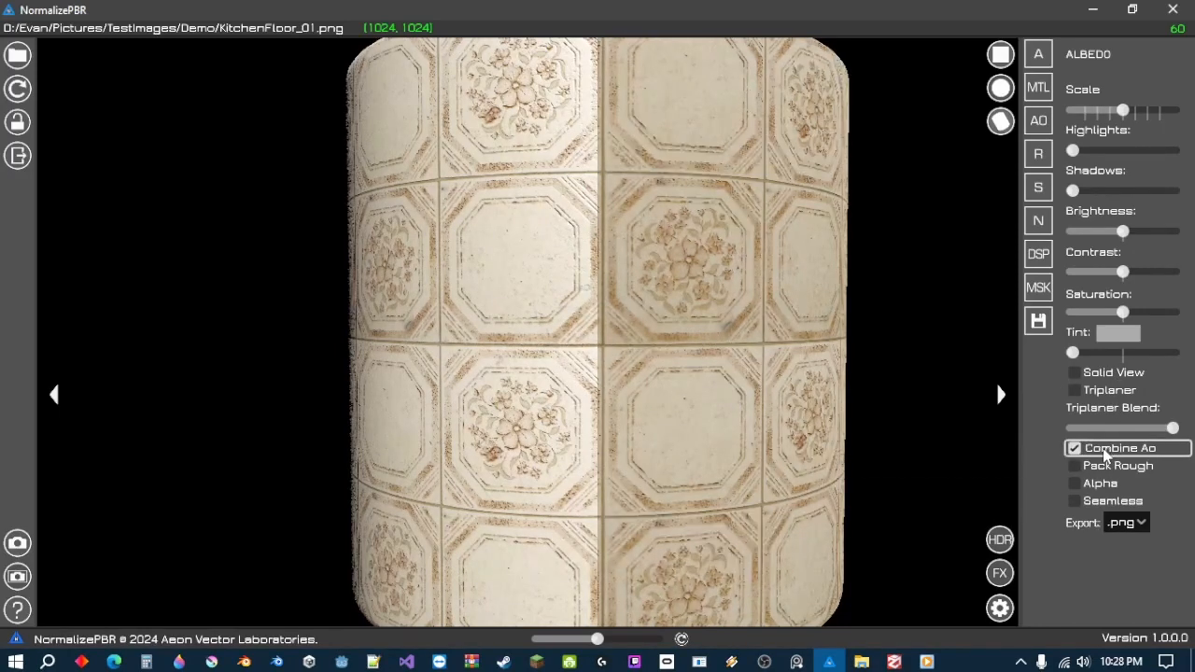
scroll(795, 375, up, 2)
scroll(796, 374, up, 2)
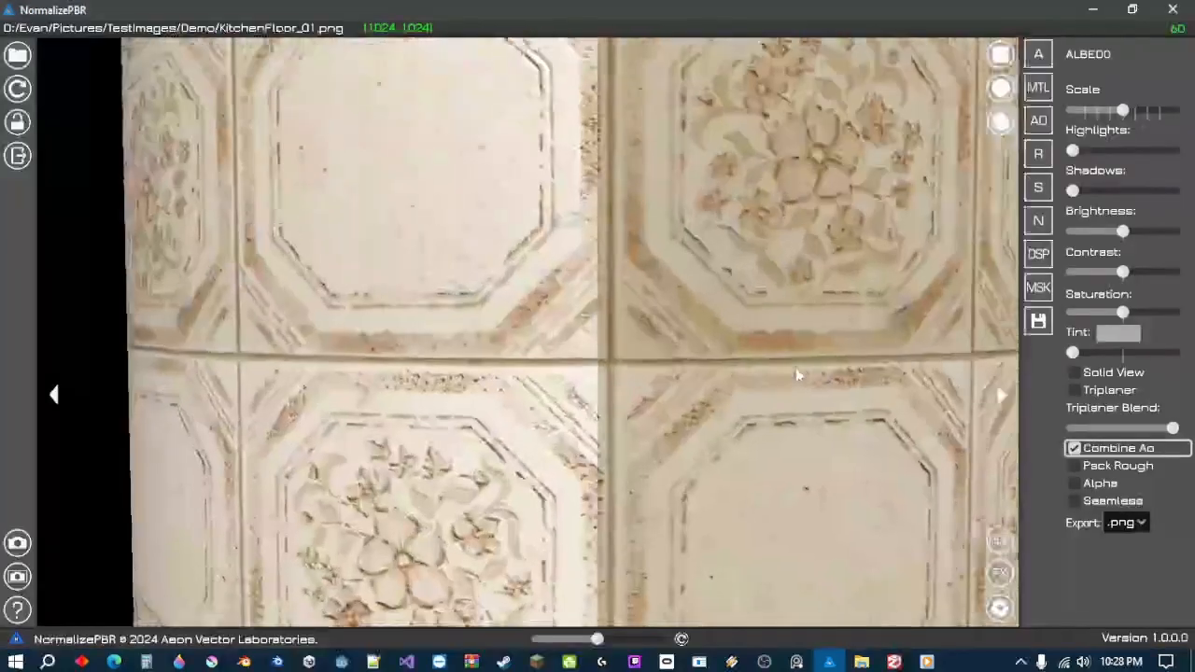
- Toggle Combine Ao repeatedly to compare its effect on the tile detail, leaving it off
click(1106, 450)
click(1106, 450)
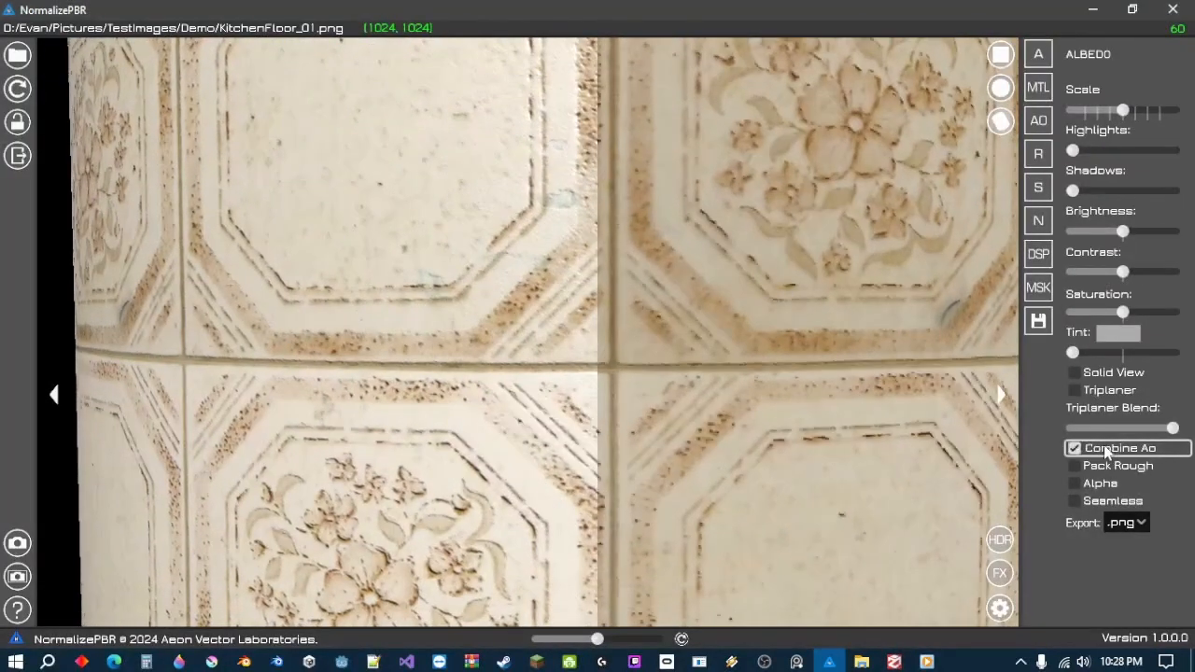
click(1107, 450)
click(1107, 450)
click(1106, 450)
scroll(696, 423, down, 4)
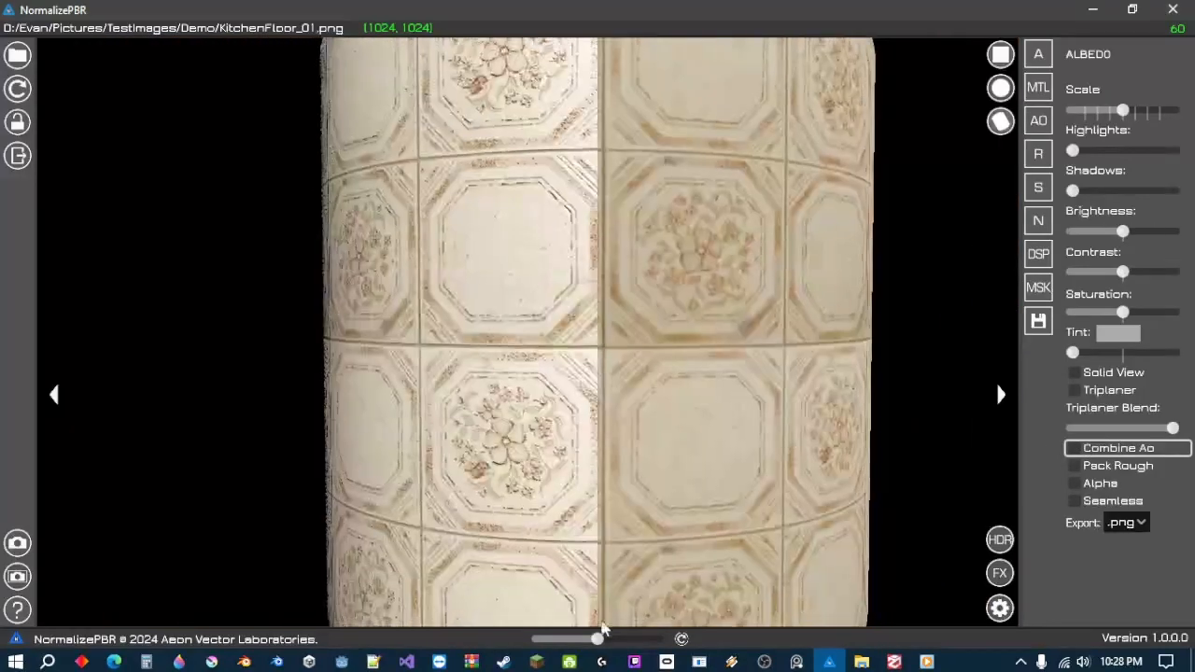
- Switch the preview back to the flat plane and toggle the Alpha option, leaving it off
click(683, 640)
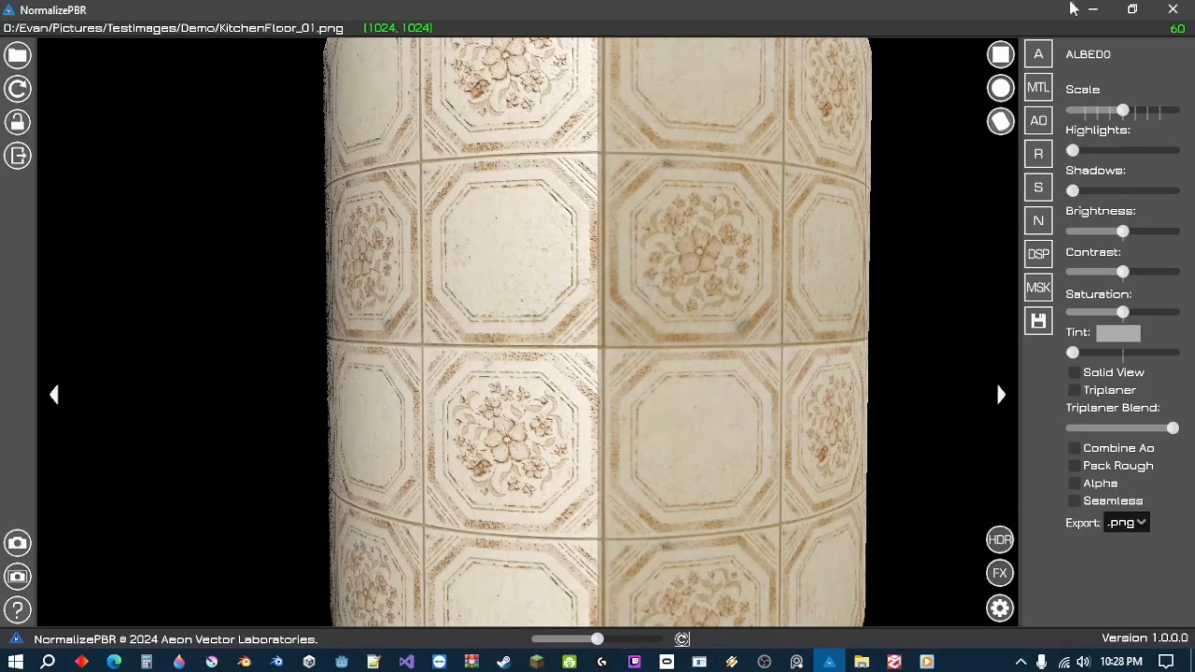
click(1001, 54)
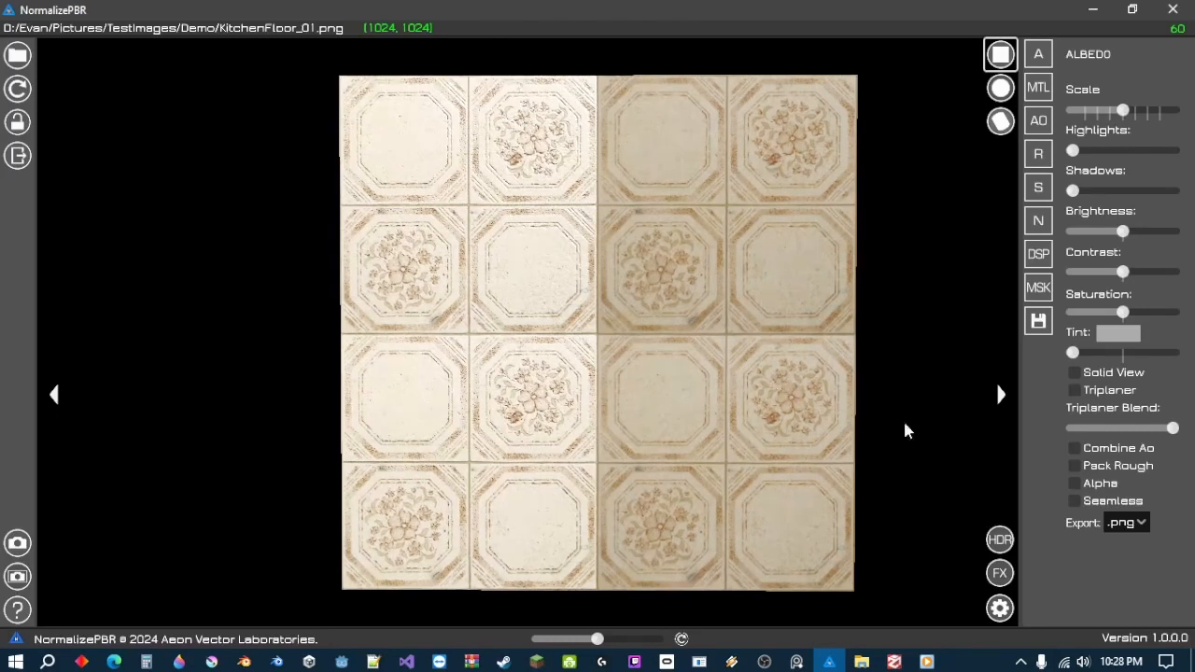
click(1088, 485)
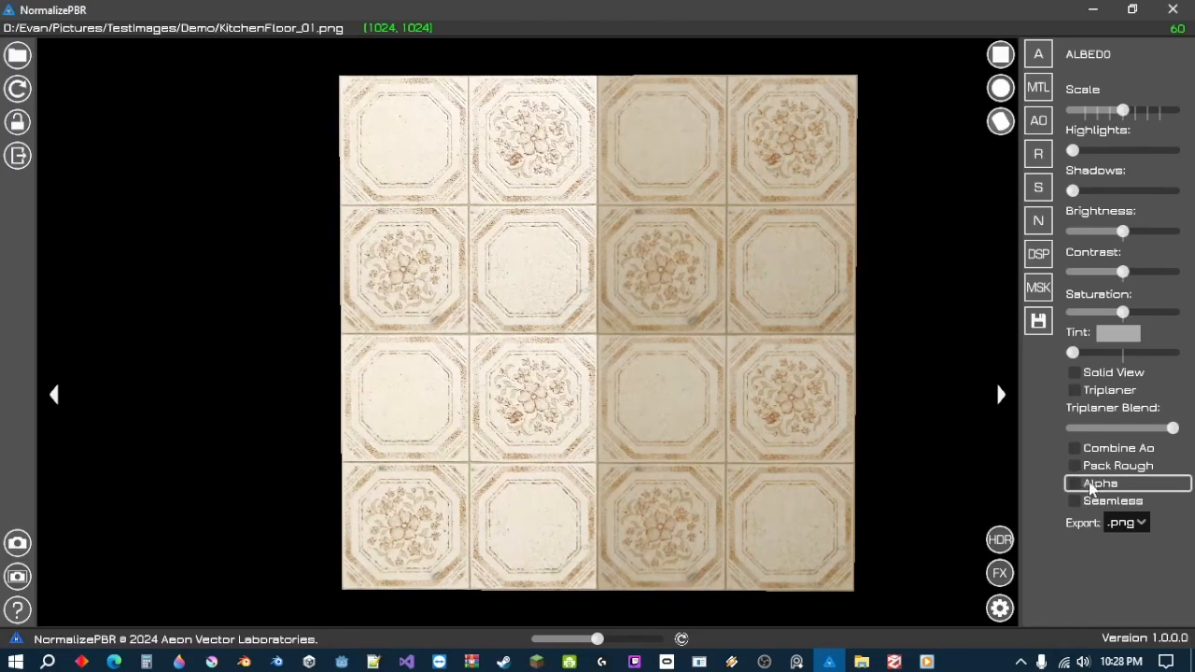
click(1099, 486)
- Toggle Seamless on and off to compare the tiling of the floor texture, leaving it off
click(1098, 502)
click(1096, 504)
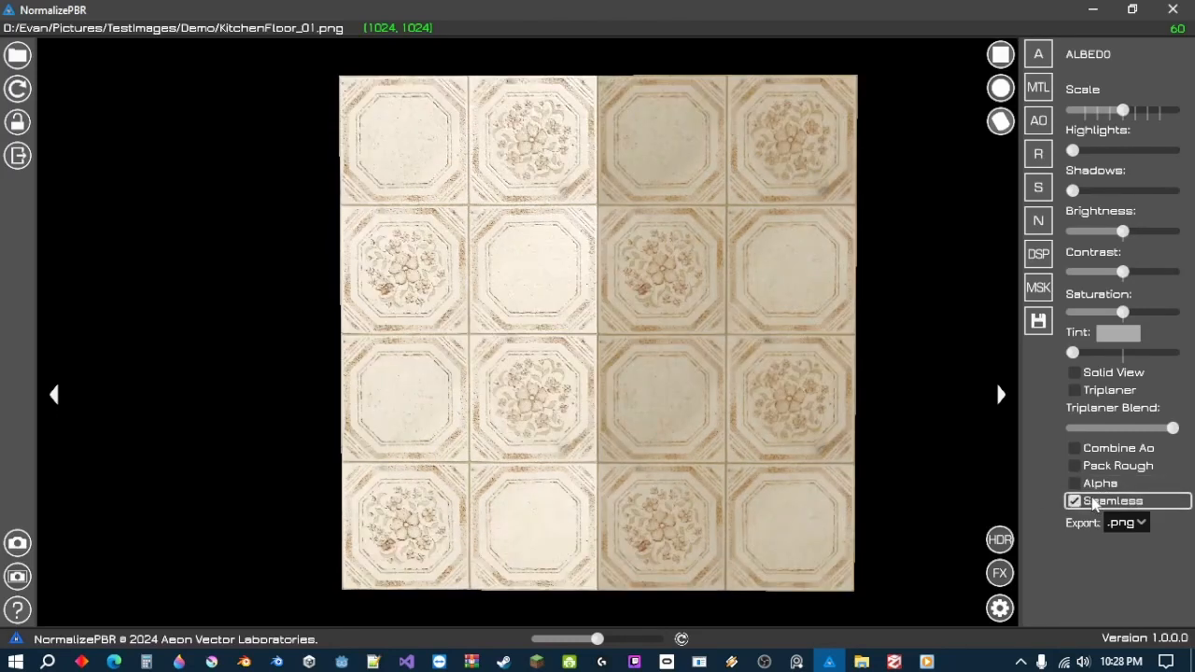
click(1095, 504)
click(1095, 505)
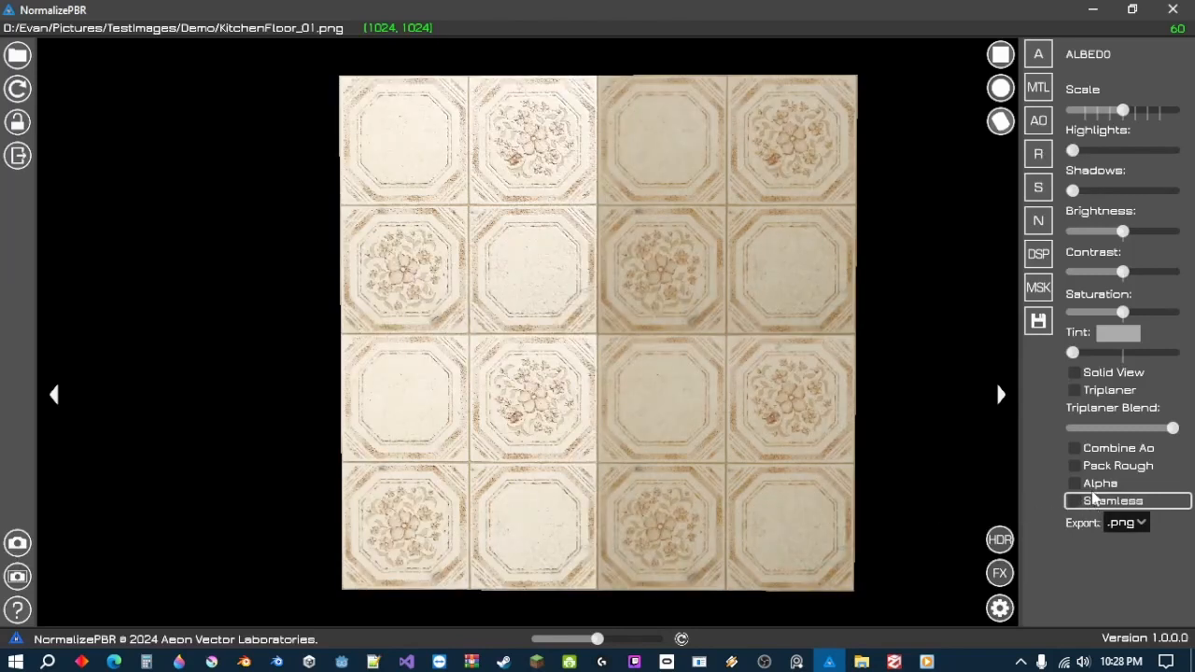
click(1094, 505)
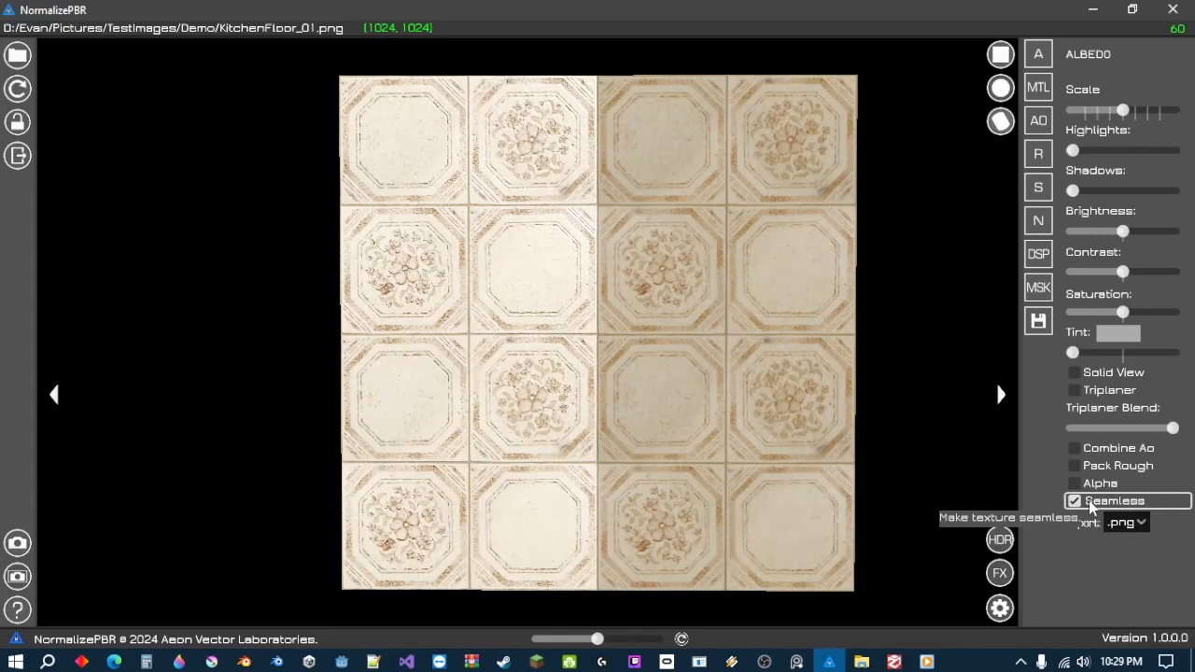
click(1089, 506)
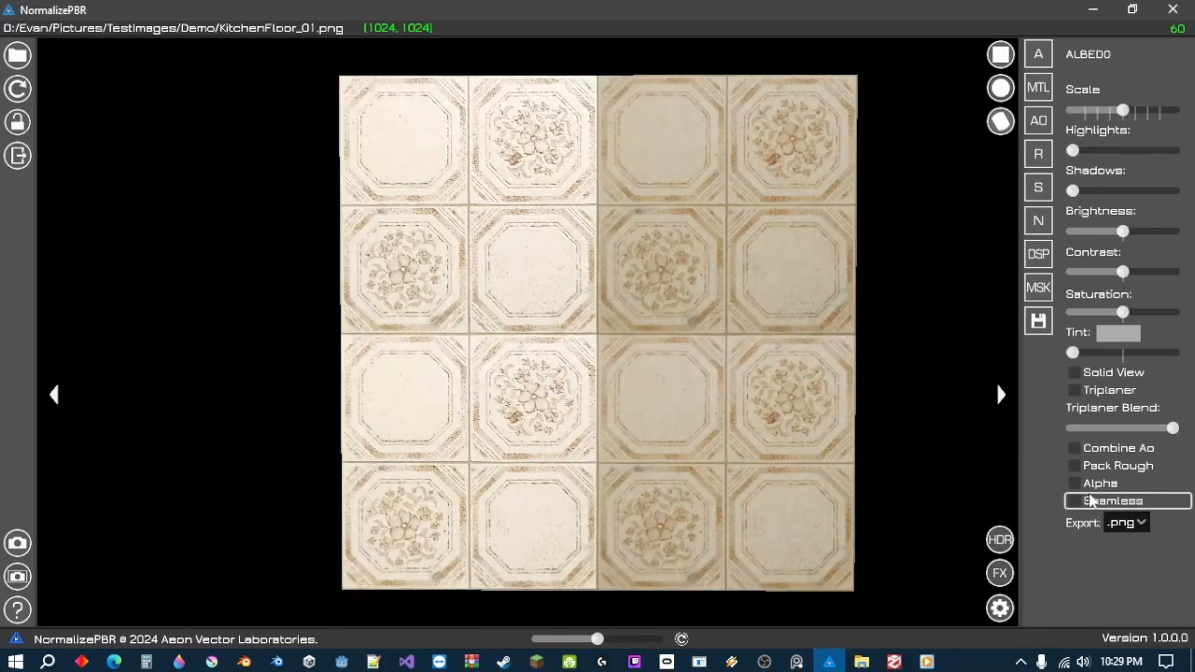
- Check the export formats available for the Albedo map, keeping .png selected
click(1141, 521)
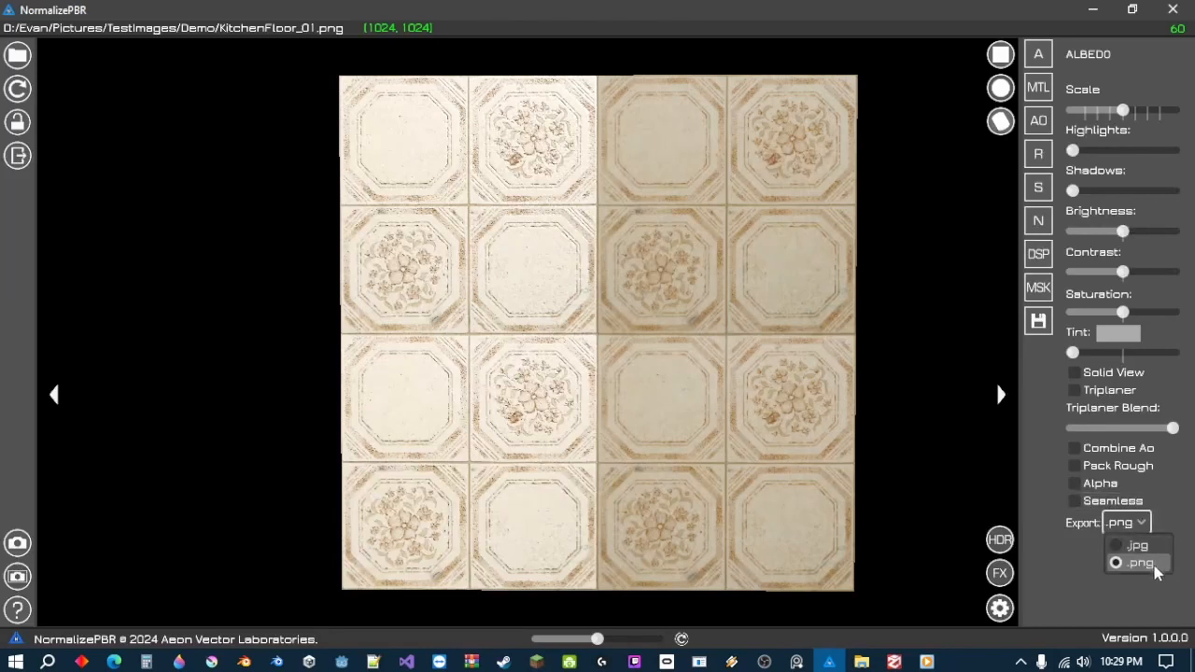
click(1147, 524)
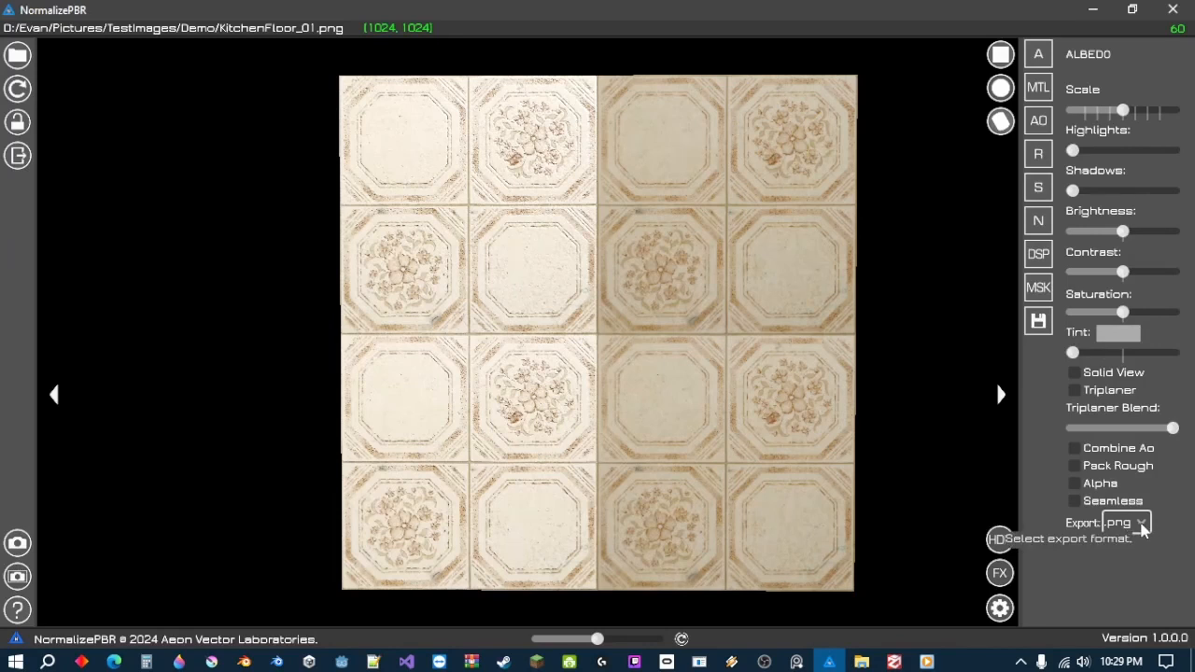
click(1039, 54)
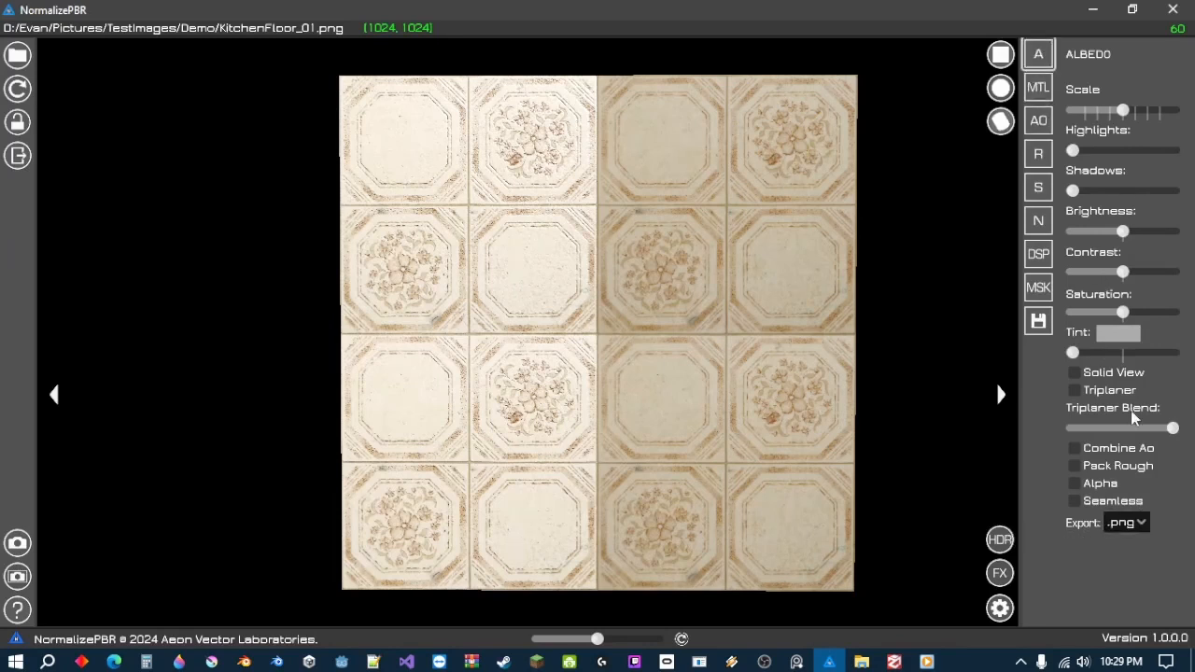
- Show the Metalness map and try Global at maximum, returning it to minimum and leaving Mix at minimum
click(1039, 88)
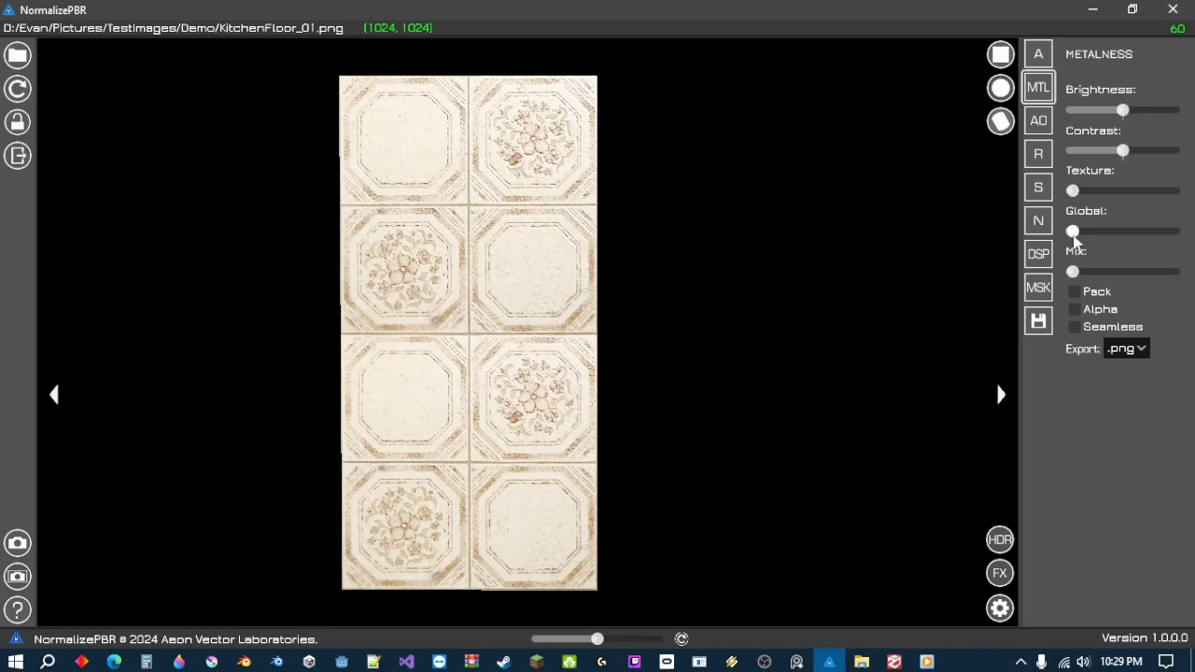
drag(1074, 232, 1188, 241)
mouse_move(1073, 271)
mouse_down()
mouse_move(1193, 283)
mouse_move(1051, 277)
mouse_up()
drag(1176, 232, 1041, 219)
- Raise the Metalness Texture and Global values to maximum, try Mix, and return all three to minimum
drag(1073, 192, 1192, 198)
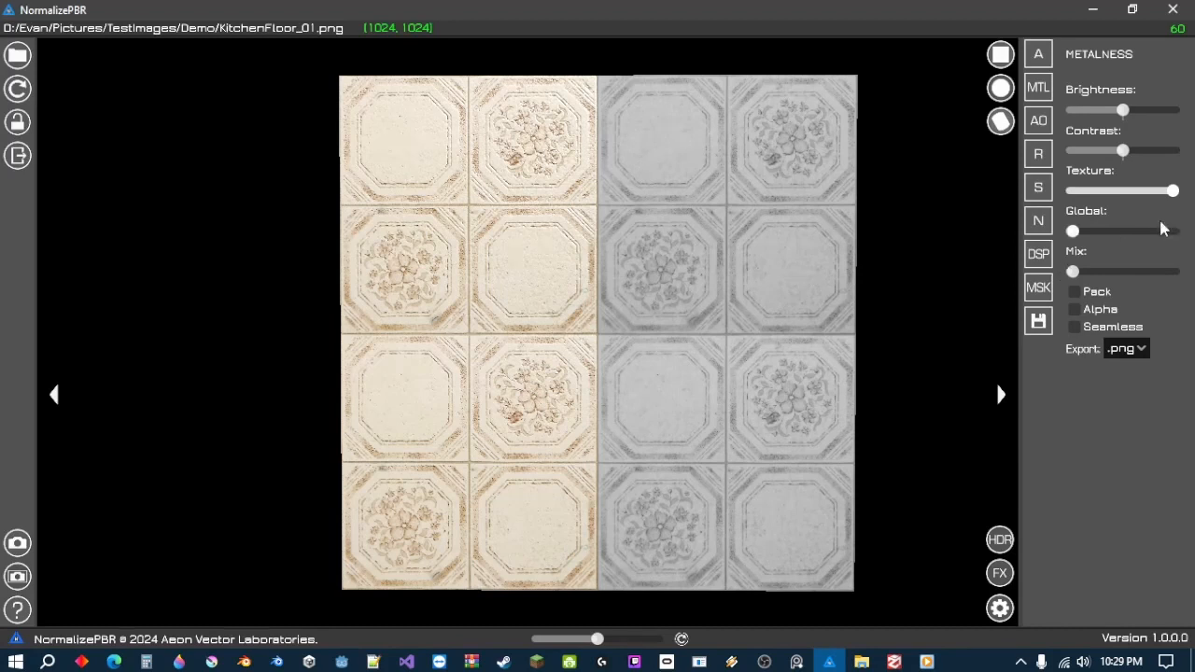
drag(1076, 232, 1175, 233)
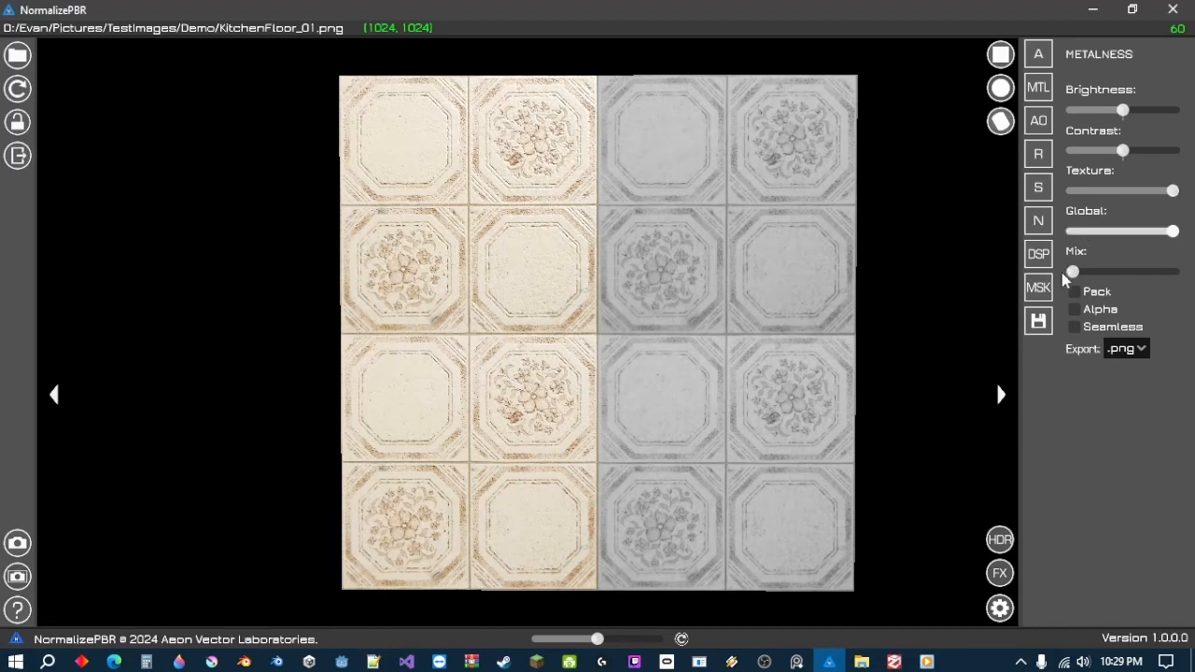
mouse_move(1078, 274)
mouse_down()
mouse_move(1159, 274)
mouse_move(1064, 273)
mouse_up()
drag(1173, 233, 1073, 233)
drag(1173, 191, 992, 191)
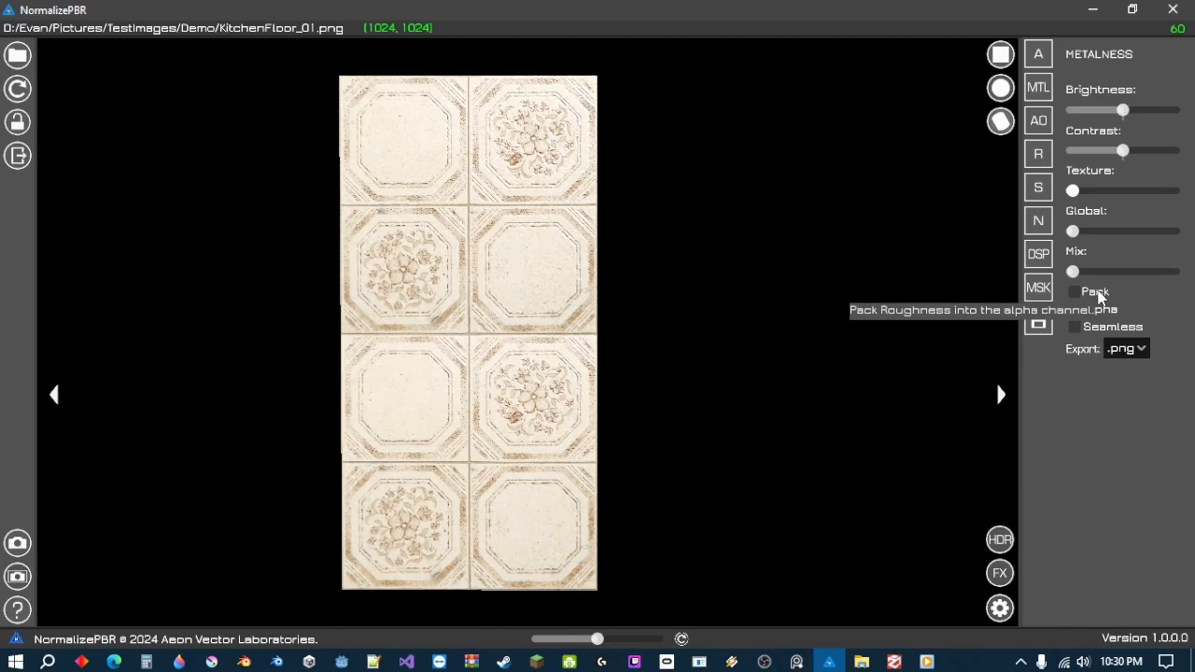
- Show the AO map, set its Detail to maximum and raise its Blur to the second notch
click(1042, 129)
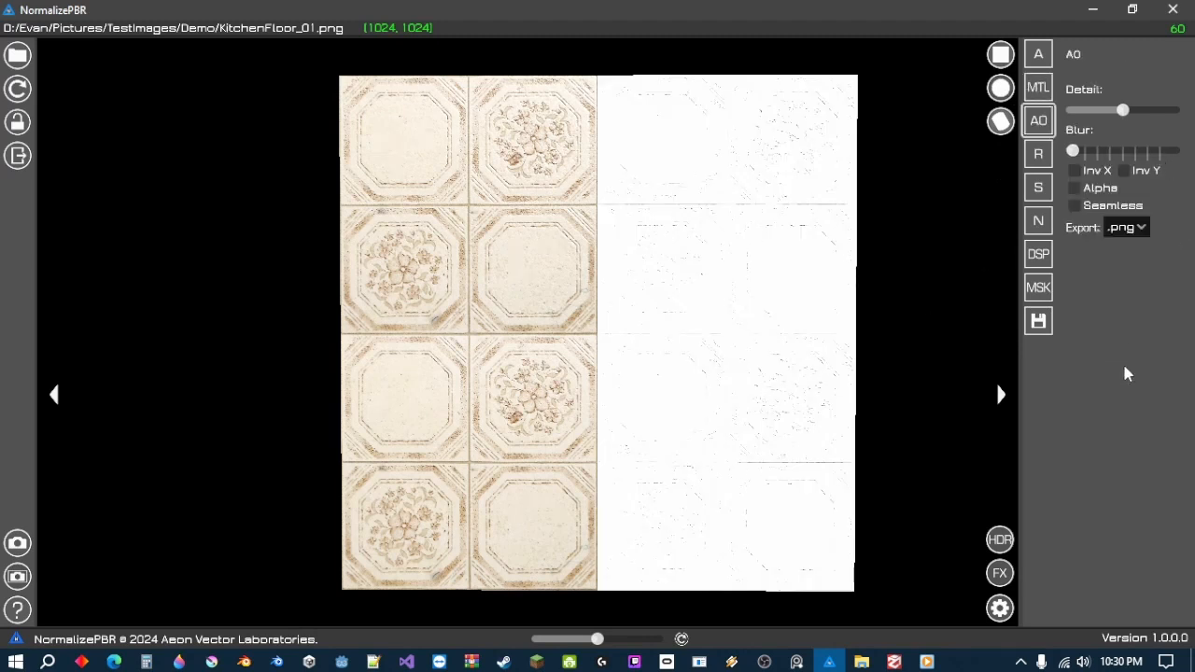
scroll(738, 364, up, 3)
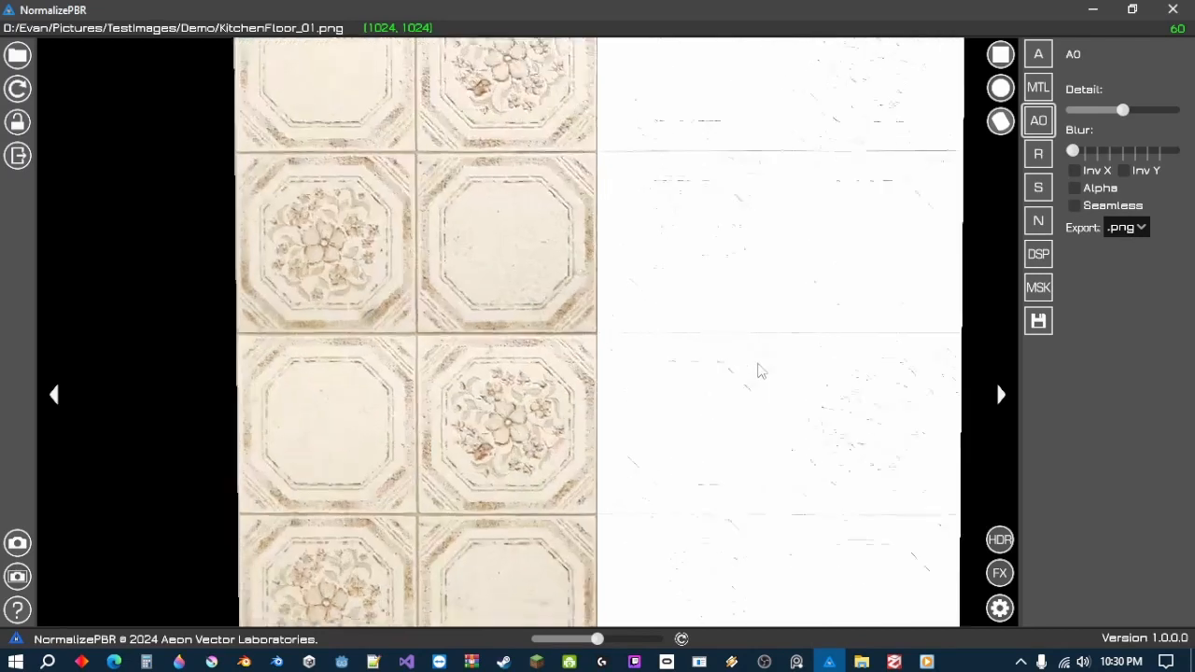
scroll(758, 372, down, 2)
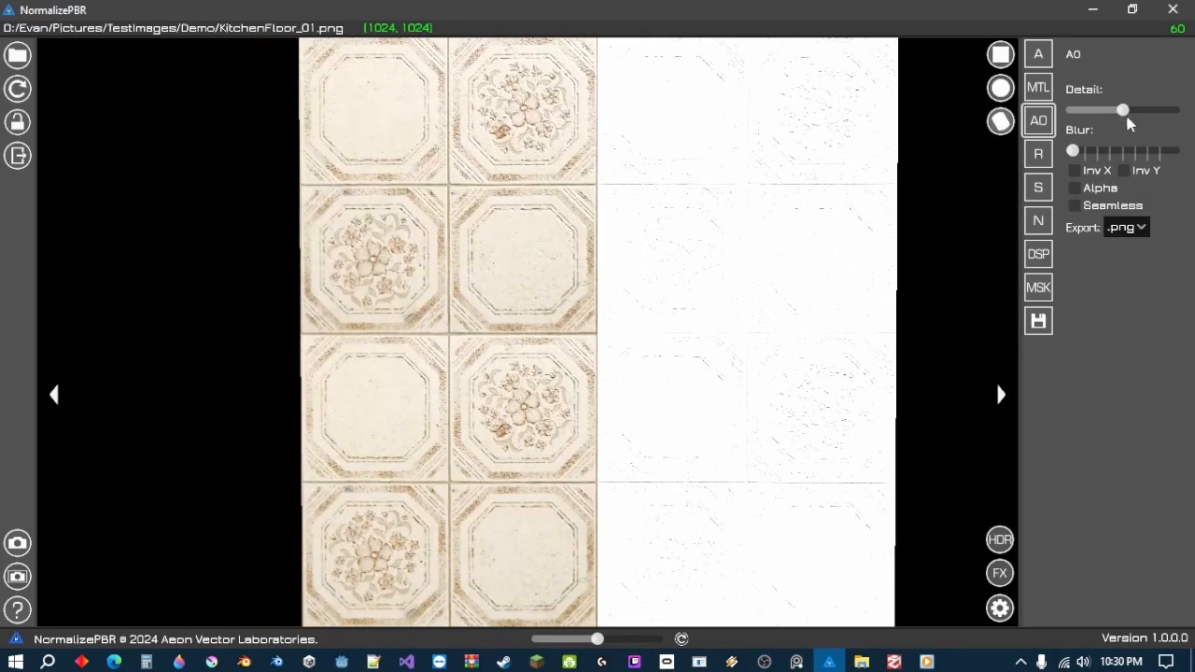
drag(1122, 111, 1173, 111)
scroll(717, 341, up, 3)
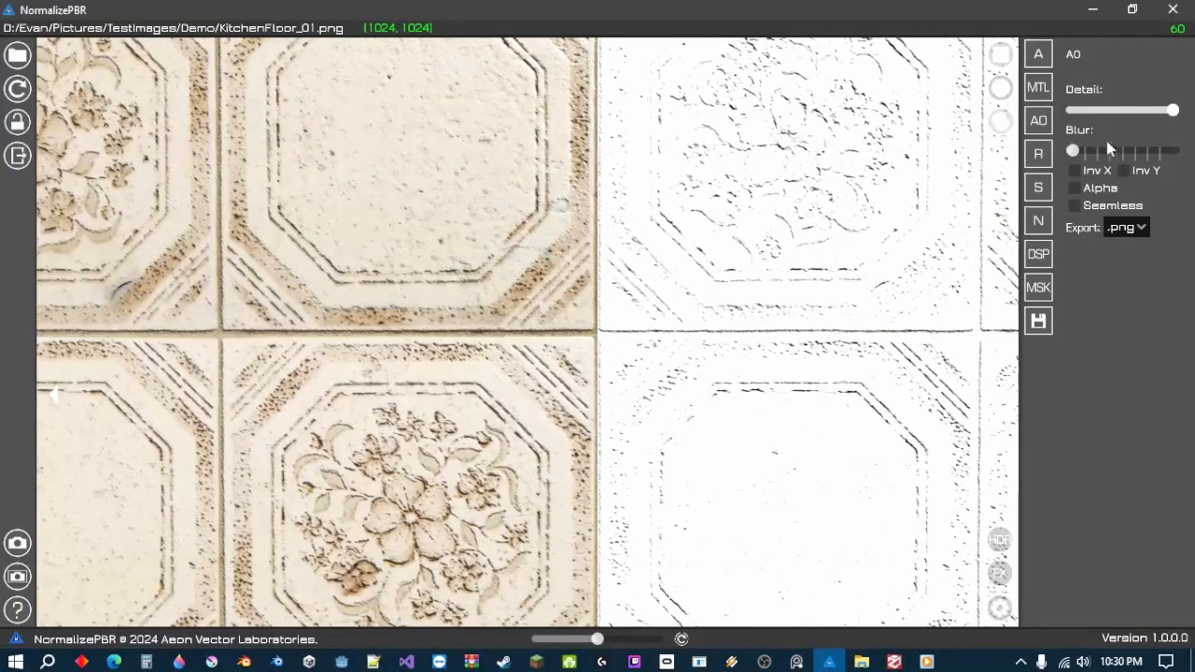
drag(1073, 150, 1099, 159)
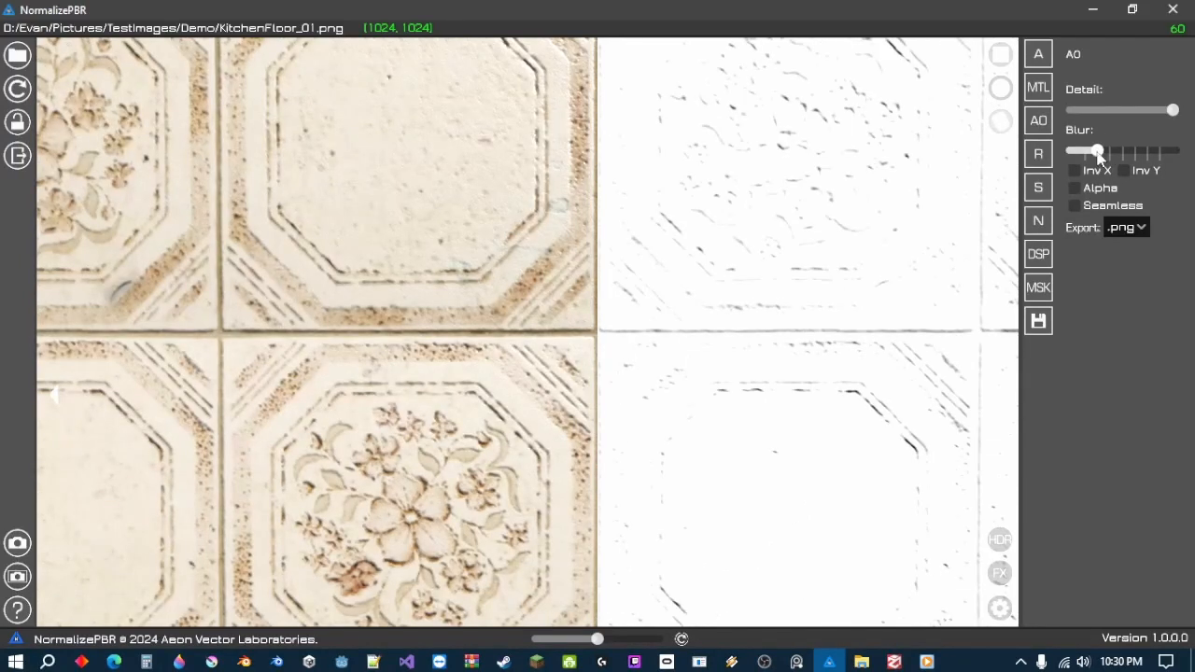
- Toggle Inv X and Inv Y on the AO map to compare shadow directions, leaving both off
click(1098, 170)
click(1138, 171)
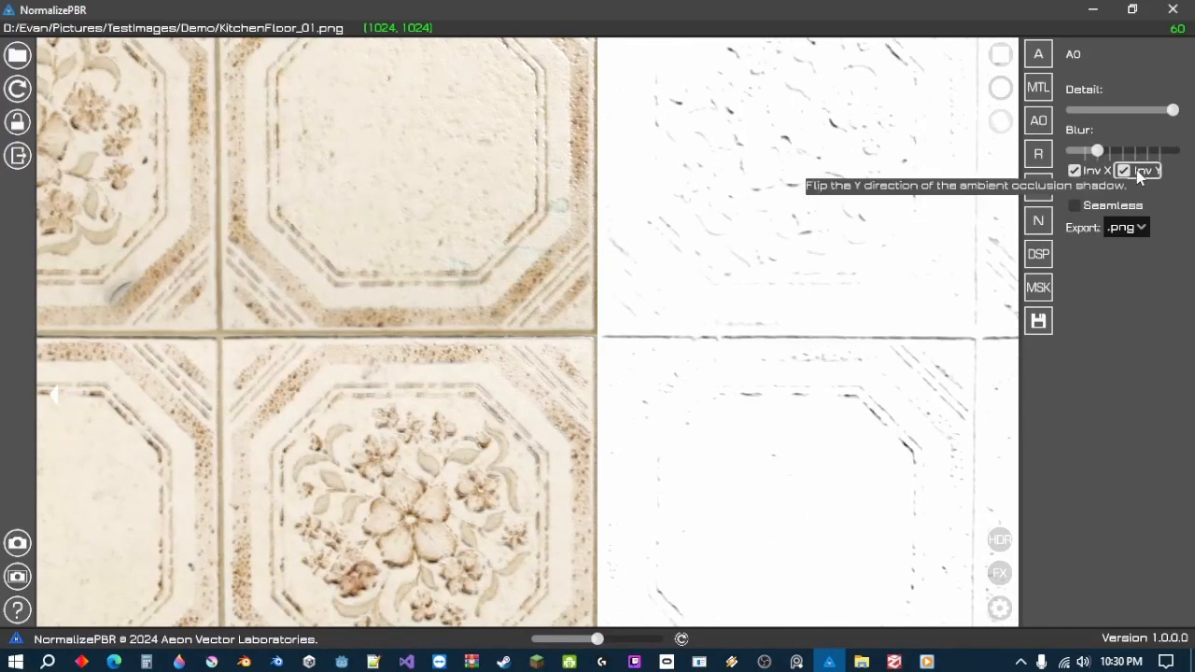
click(1138, 171)
click(1107, 171)
scroll(894, 220, down, 5)
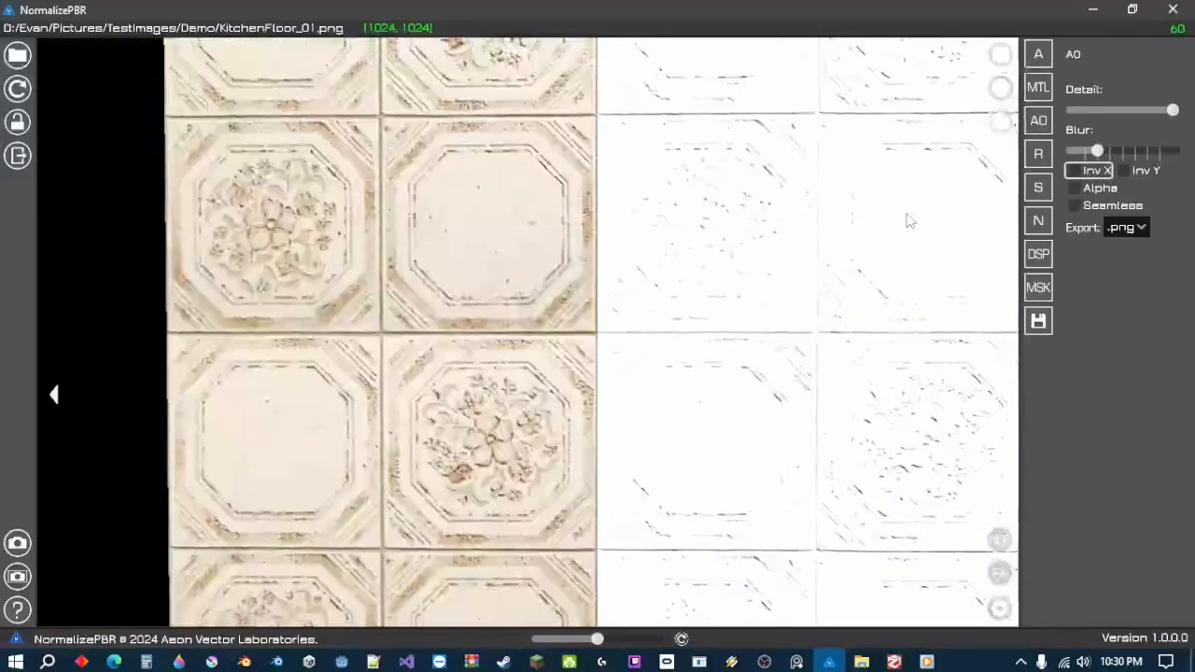
- Show the whole Roughness map and try its Brightness adjustment, leaving it at the midpoint
click(1039, 154)
scroll(841, 239, down, 4)
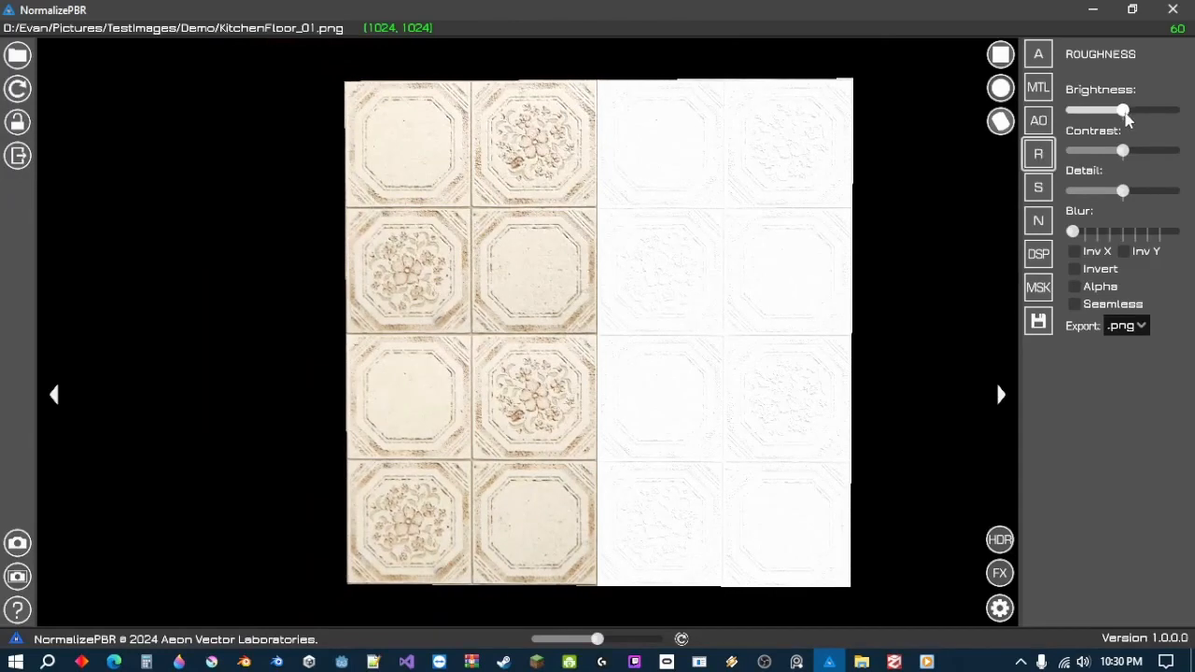
mouse_move(1123, 110)
mouse_down()
mouse_move(1162, 110)
mouse_move(1124, 112)
mouse_up()
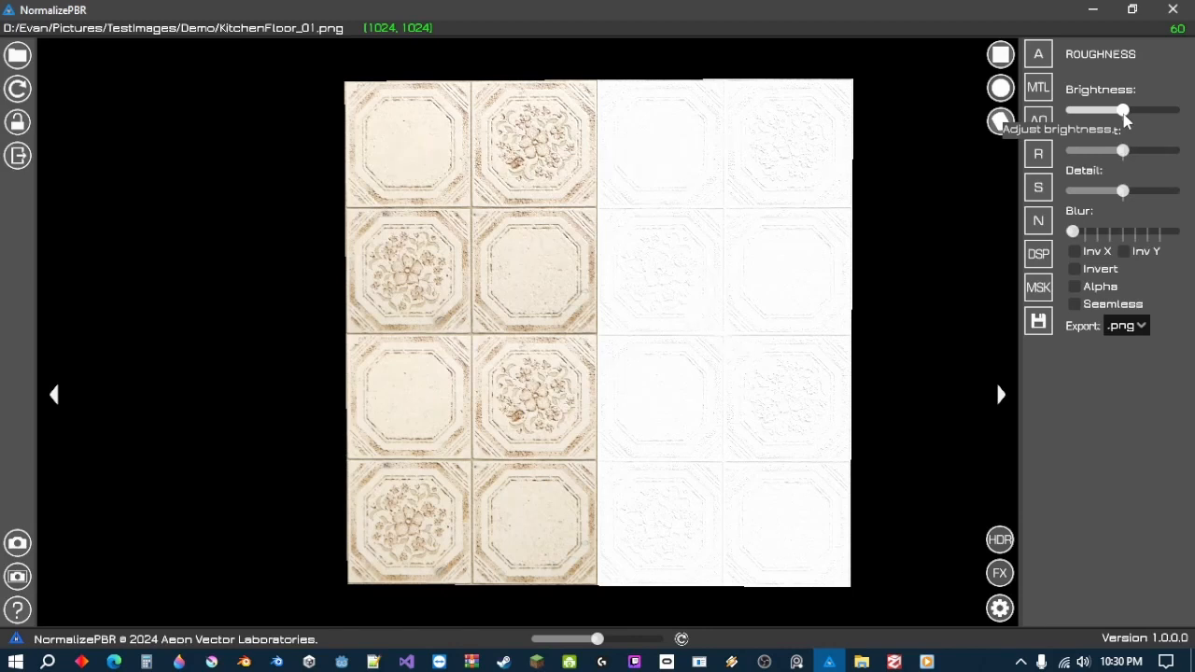
- Compare the Roughness map with Detail at maximum, returning Detail to the midpoint
click(1118, 191)
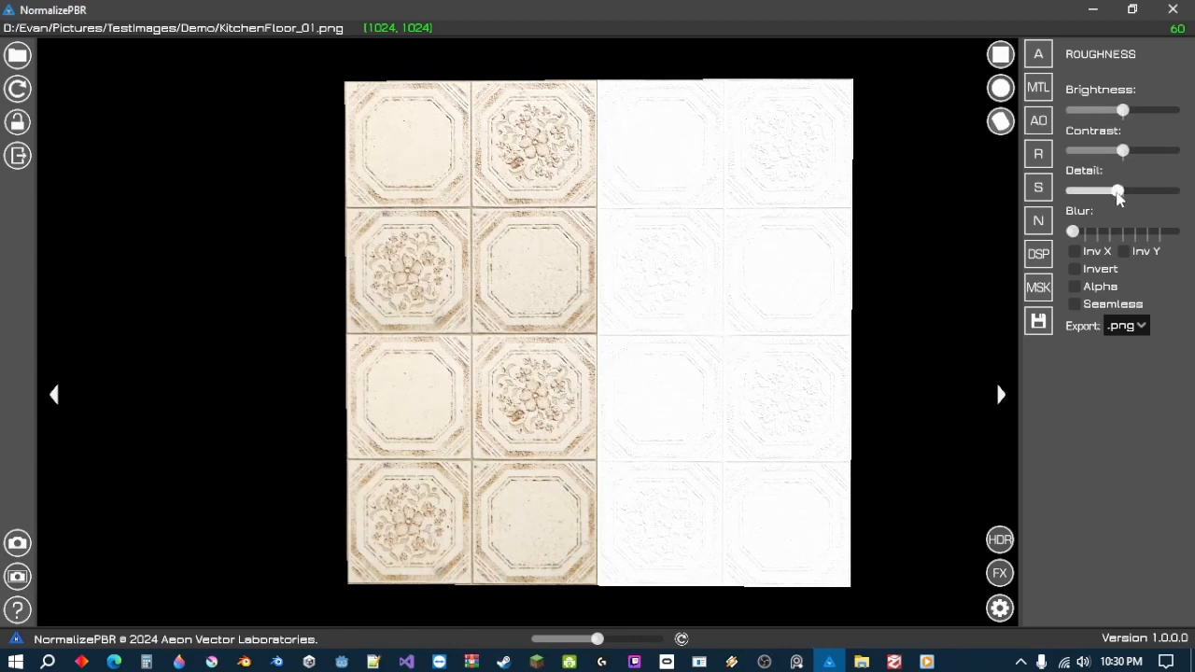
drag(1118, 196, 1179, 192)
scroll(731, 358, up, 1)
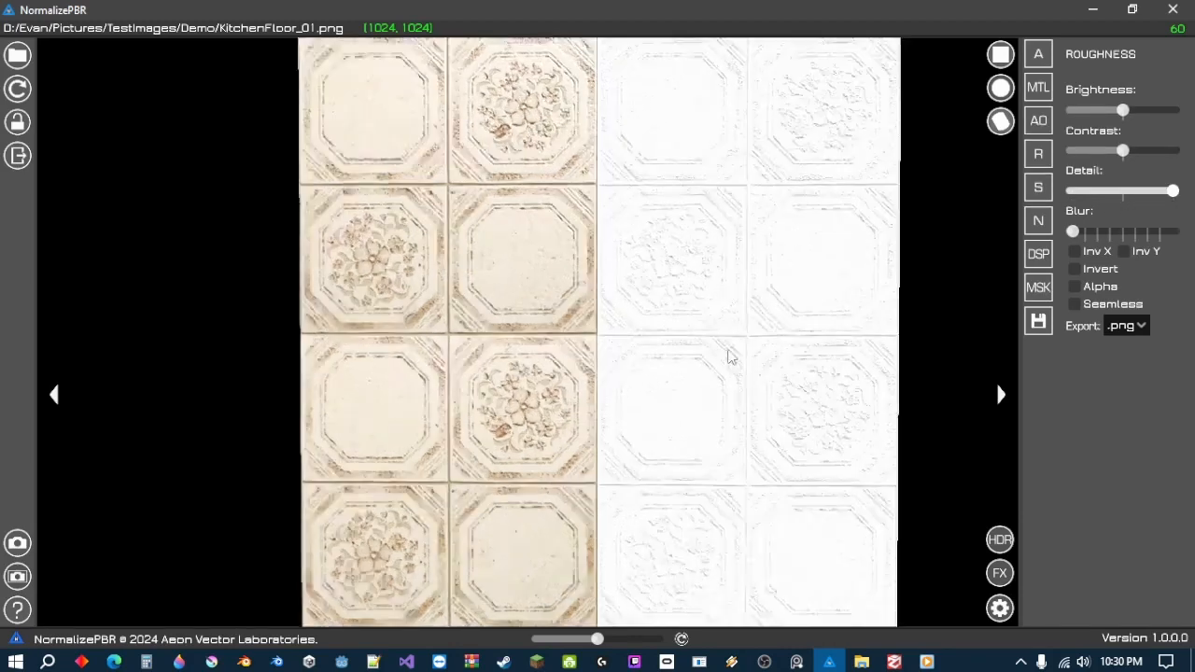
scroll(731, 358, up, 3)
scroll(803, 320, down, 4)
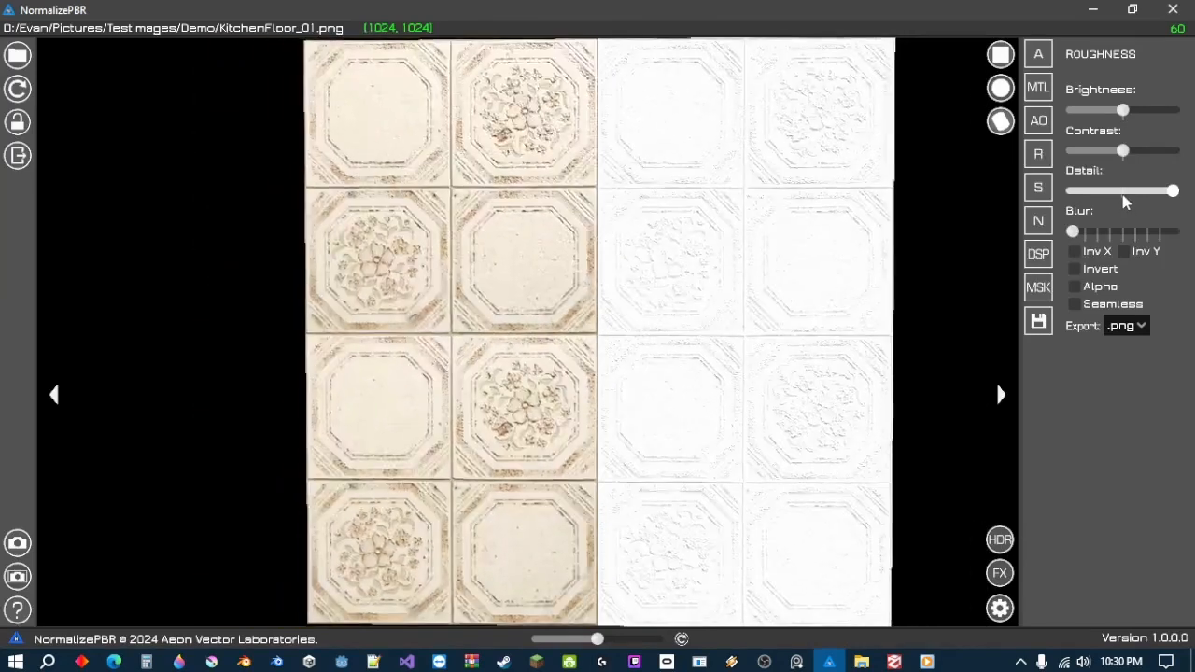
click(1124, 192)
- Raise the Roughness Blur to the second notch and toggle Inv X and Inv Y, leaving both off
mouse_move(1075, 232)
mouse_down()
mouse_move(1109, 234)
mouse_move(1098, 233)
mouse_up()
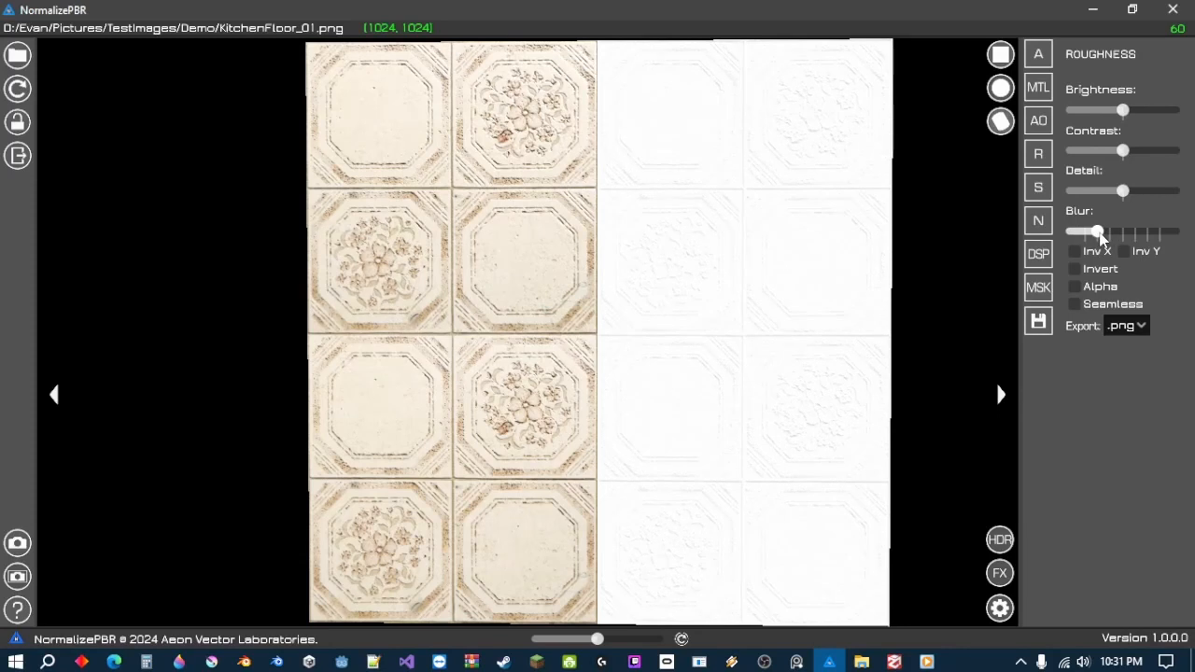
click(1094, 254)
click(1133, 252)
click(1135, 253)
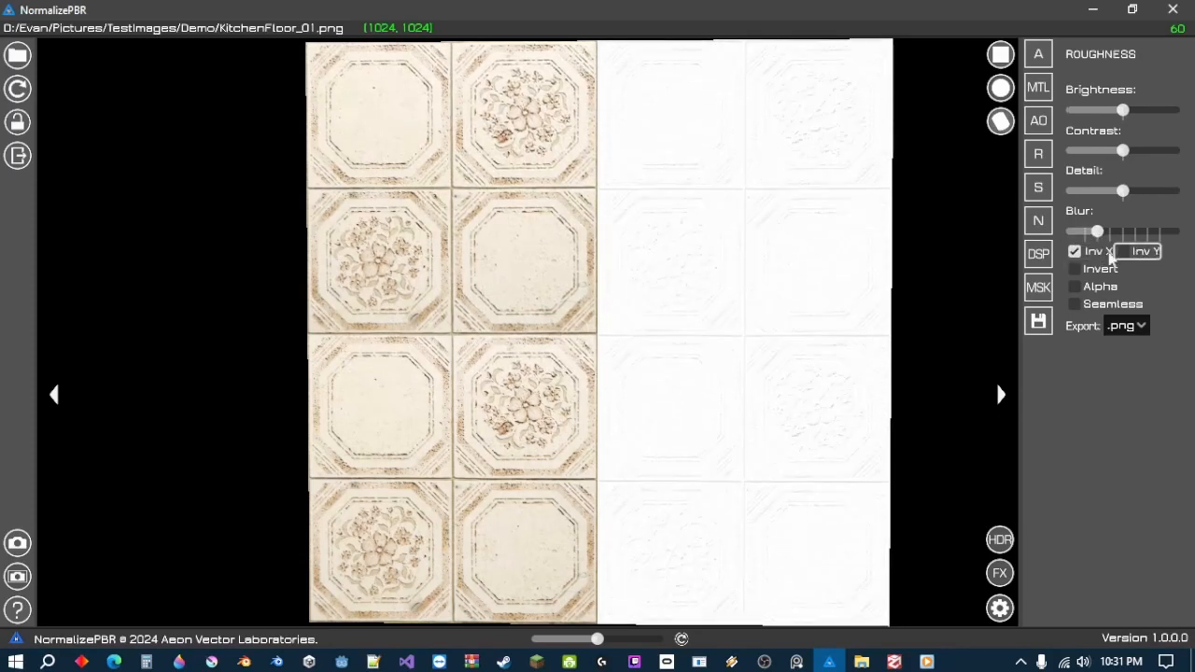
click(1090, 254)
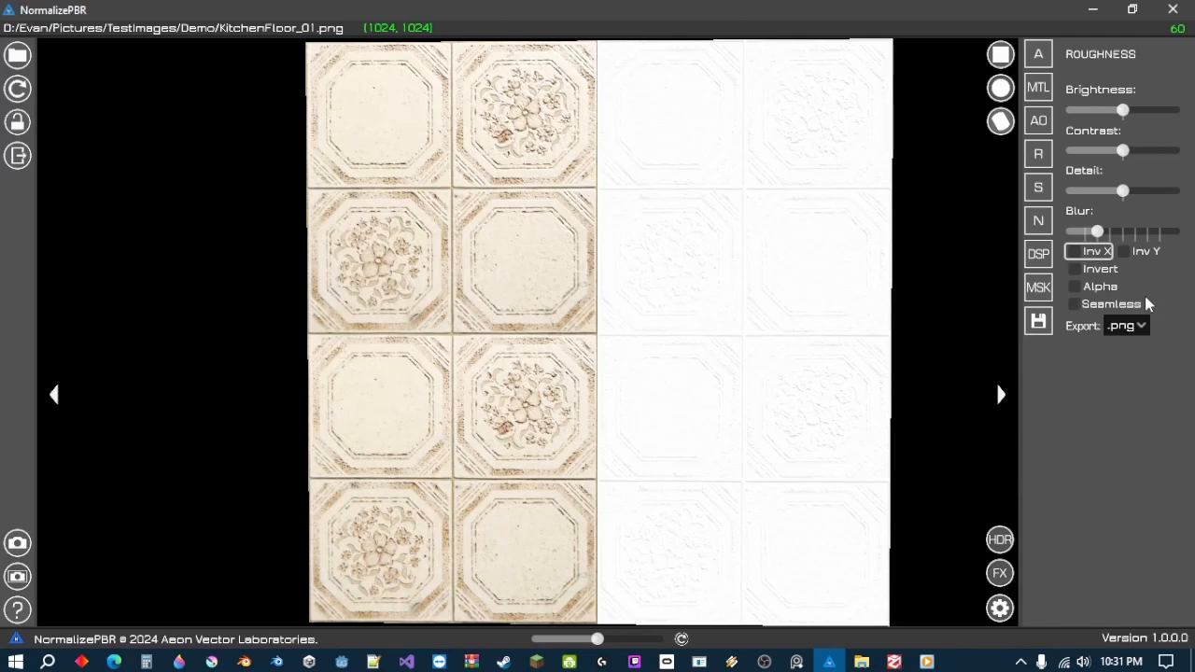
- Show the Specular map, try Brightness while leaving it at the midpoint, and set Blur to the first notch
click(1039, 188)
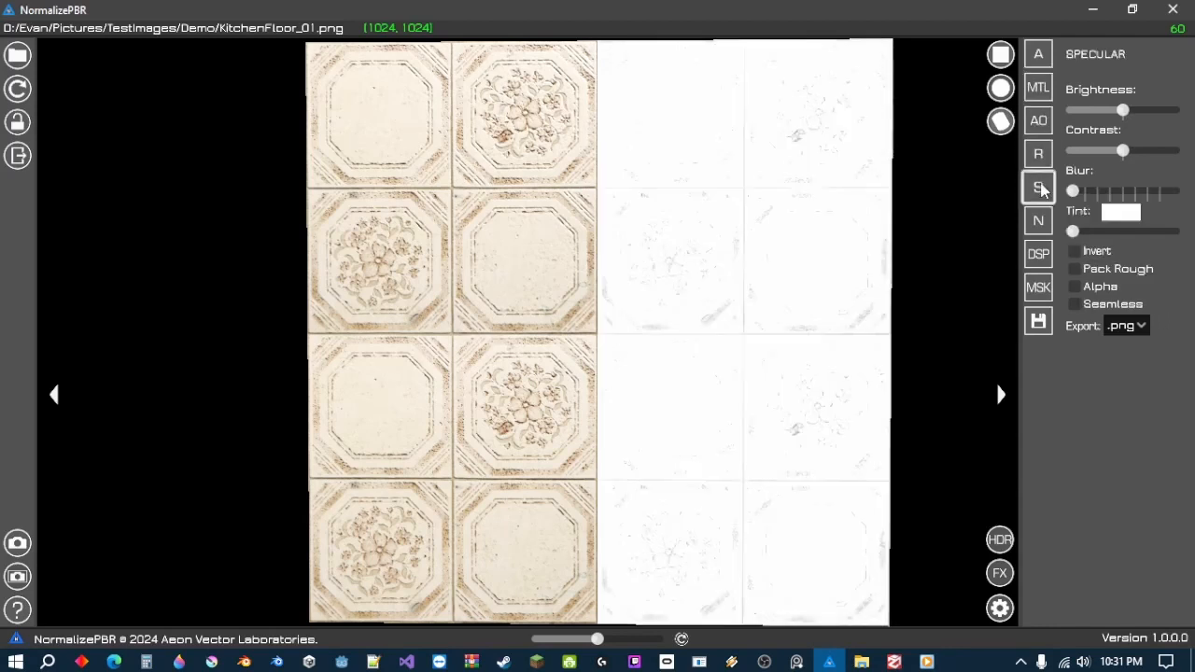
scroll(761, 308, down, 2)
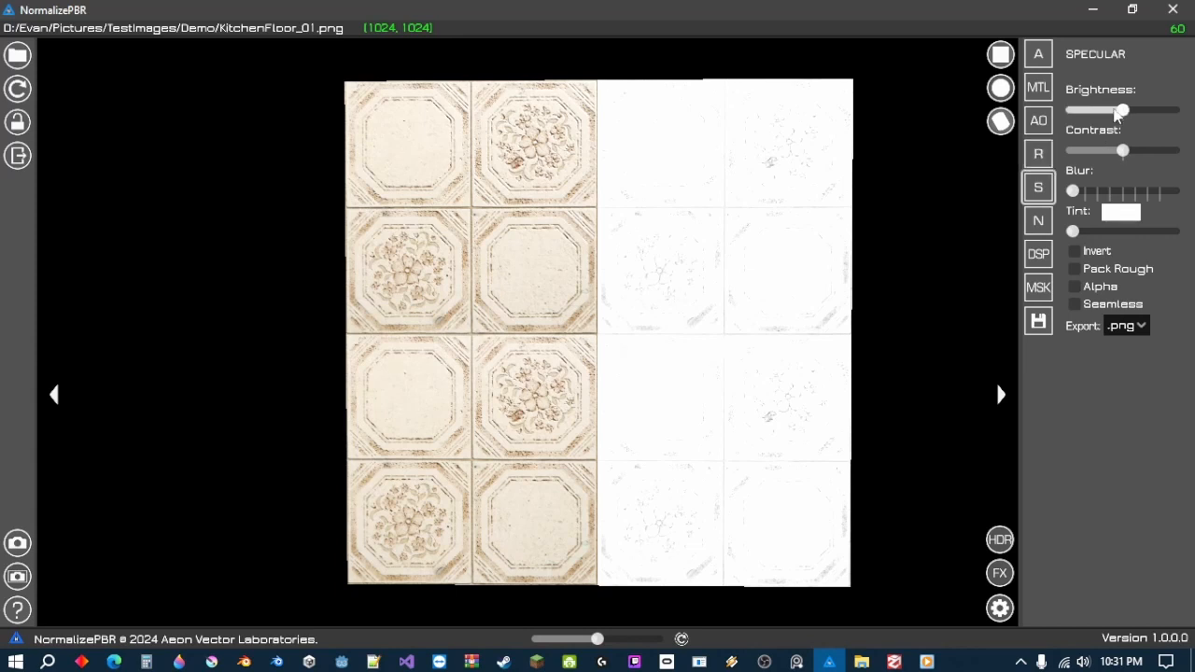
mouse_move(1122, 110)
mouse_down()
mouse_move(1075, 110)
mouse_move(1122, 111)
mouse_up()
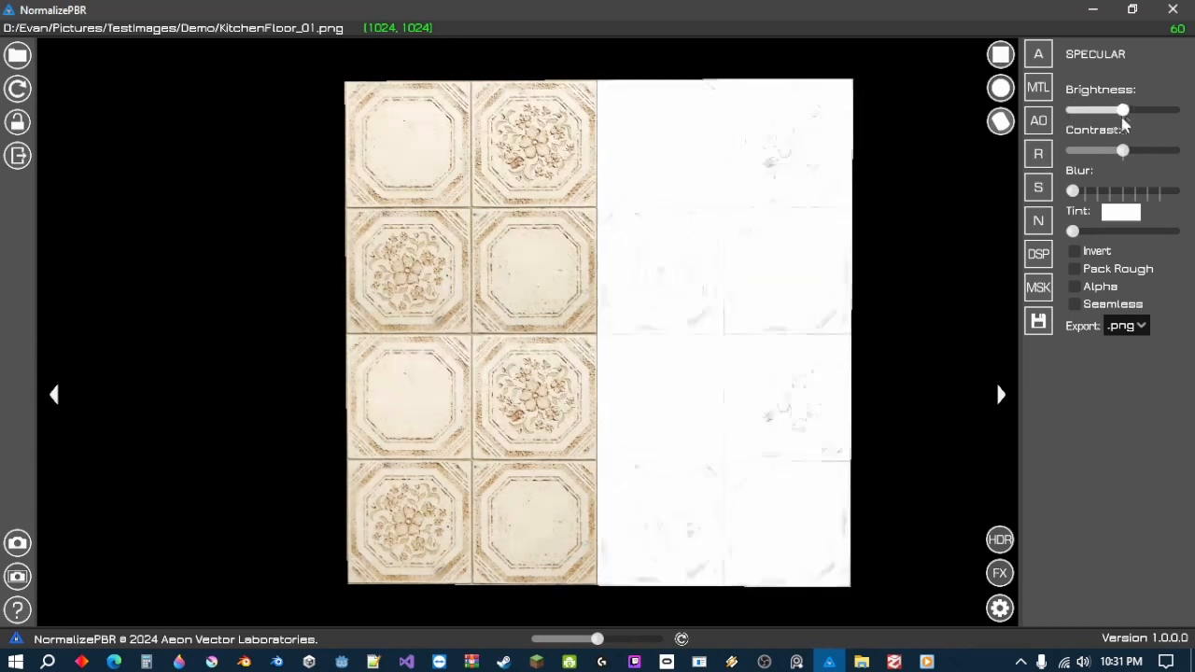
drag(1090, 197, 1086, 192)
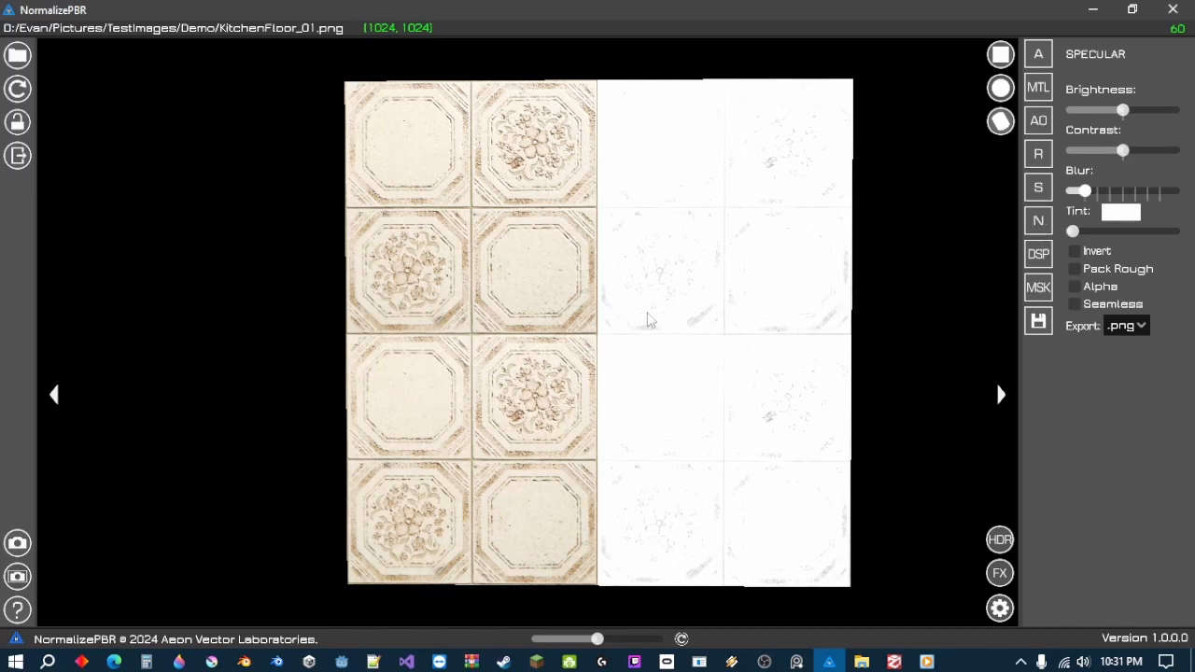
- Show the Normal map up close, set Detail slightly below the midpoint, and try Blur, returning it to minimum
click(1039, 222)
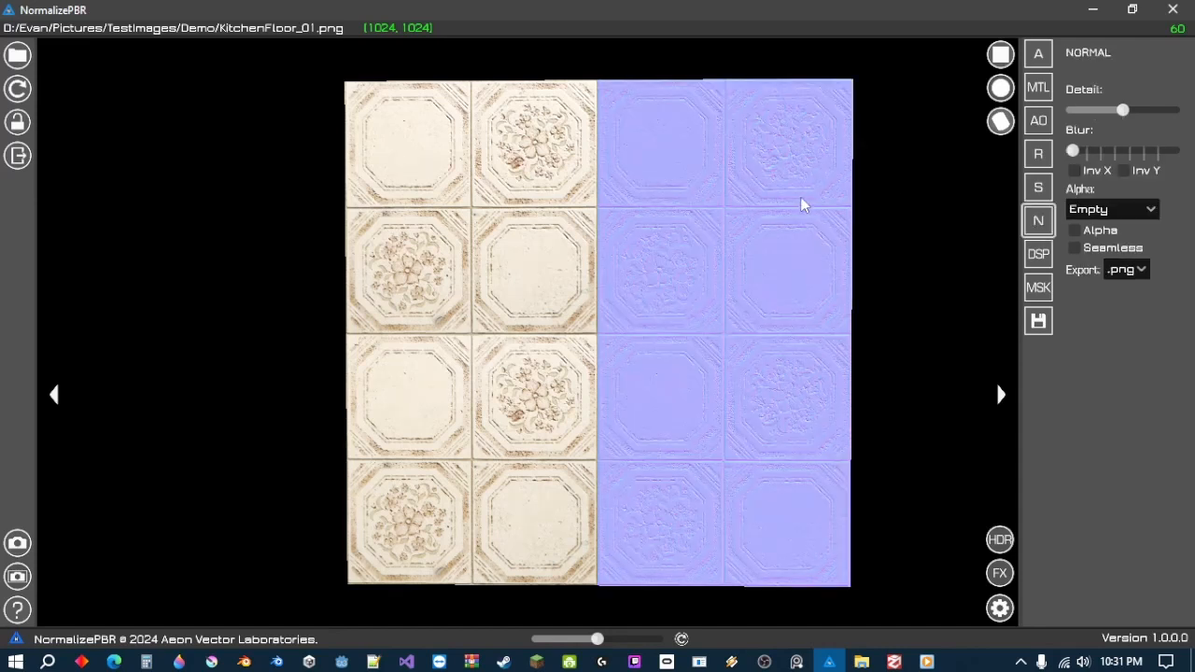
scroll(754, 344, up, 4)
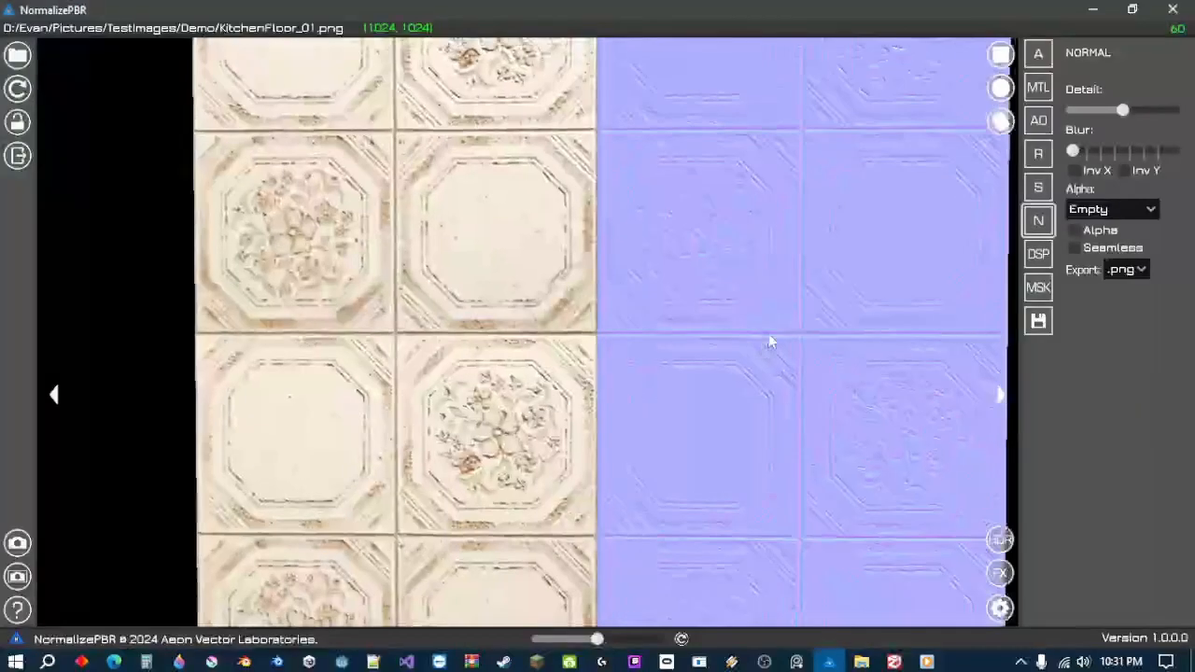
drag(769, 334, 770, 309)
scroll(768, 313, up, 4)
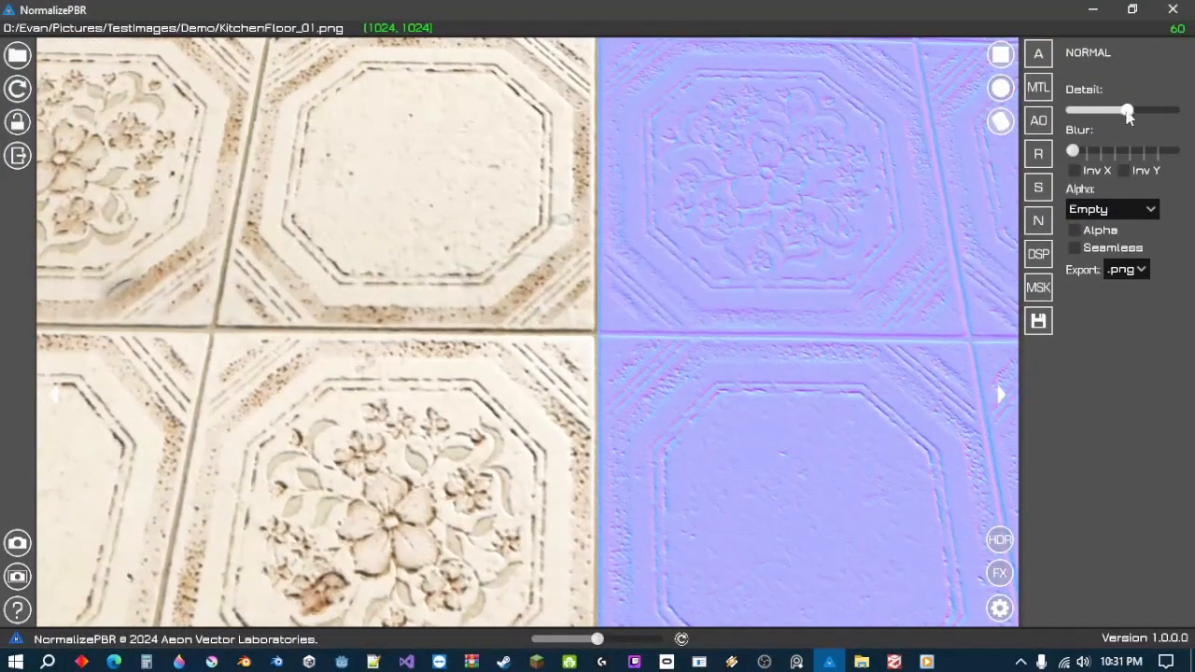
mouse_move(1122, 110)
mouse_down()
mouse_move(1078, 110)
mouse_move(1180, 126)
mouse_move(1118, 114)
mouse_up()
mouse_move(1073, 151)
mouse_down()
mouse_move(1184, 166)
mouse_move(1089, 168)
mouse_up()
scroll(775, 215, down, 5)
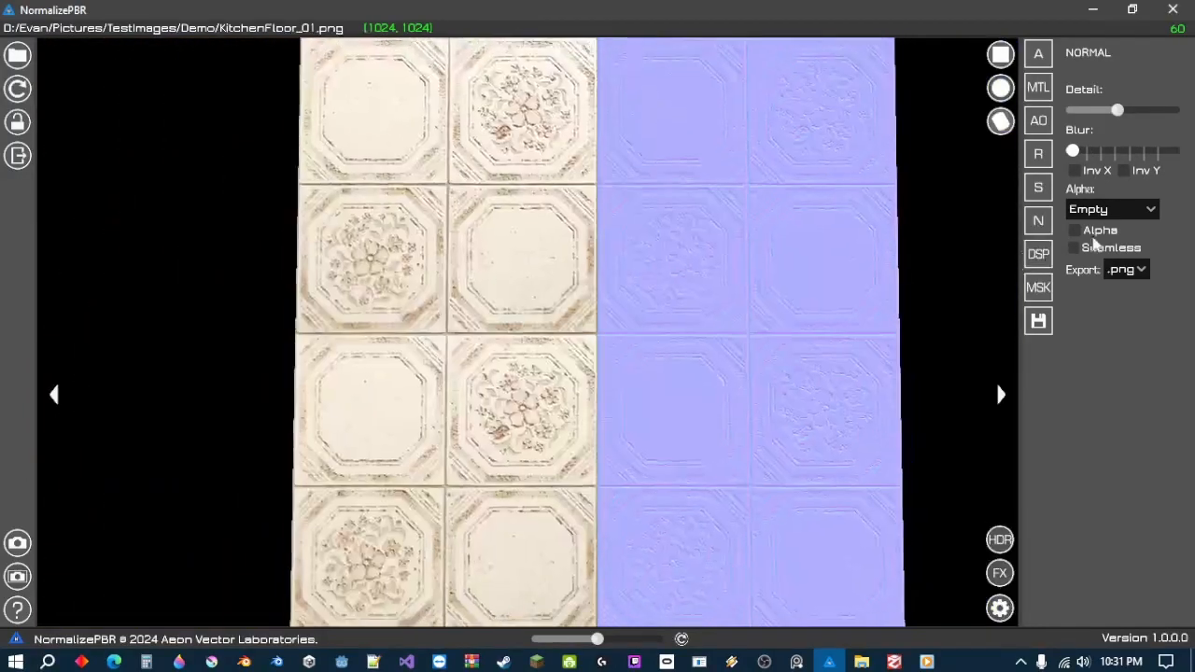
- Check the Normal map's alpha channel choices, keeping Empty selected
click(1147, 209)
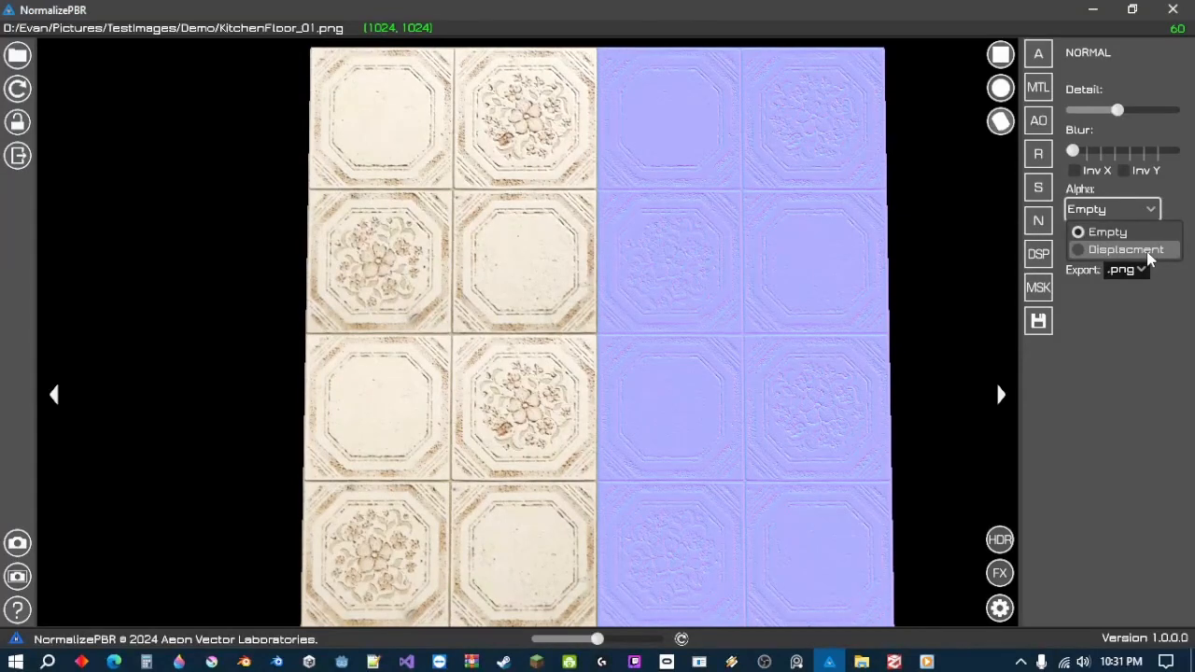
click(1177, 209)
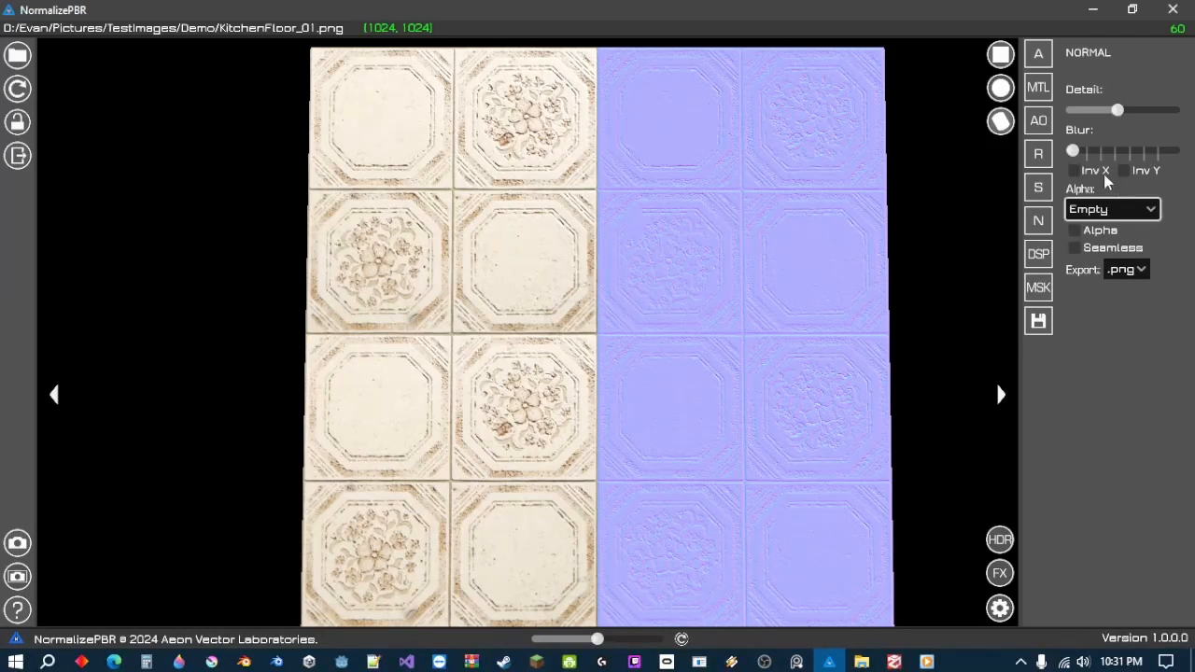
scroll(686, 258, down, 2)
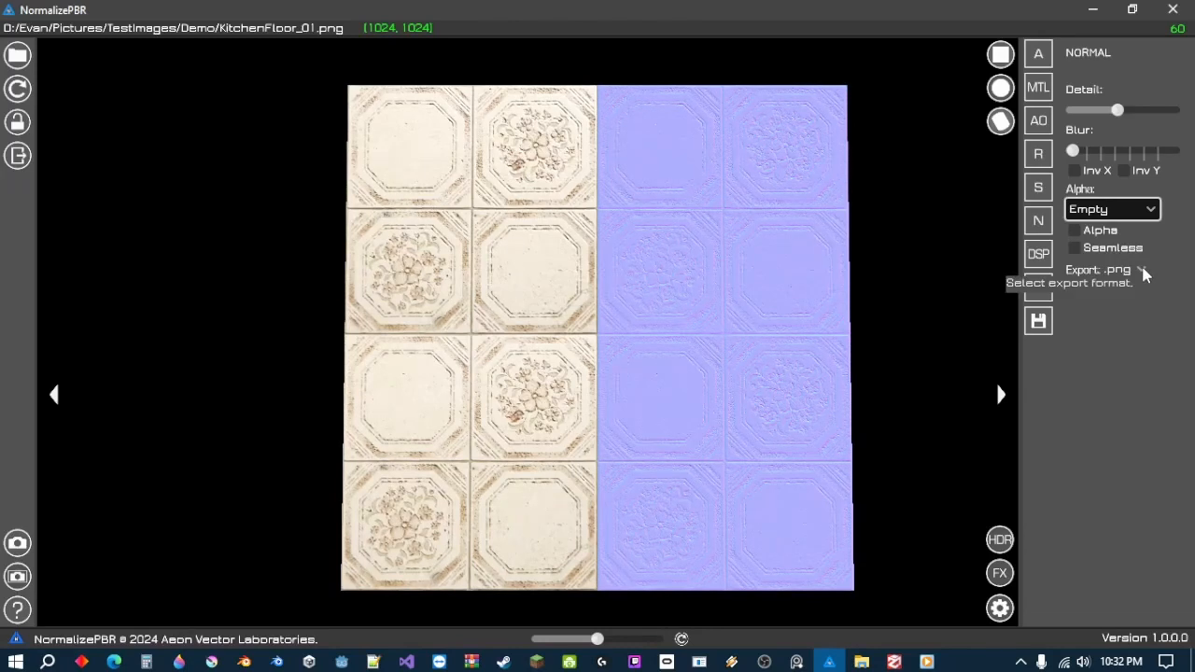
- Show the Displacement map, try Highlights while leaving it at minimum, and switch the preview to the sphere
click(1038, 254)
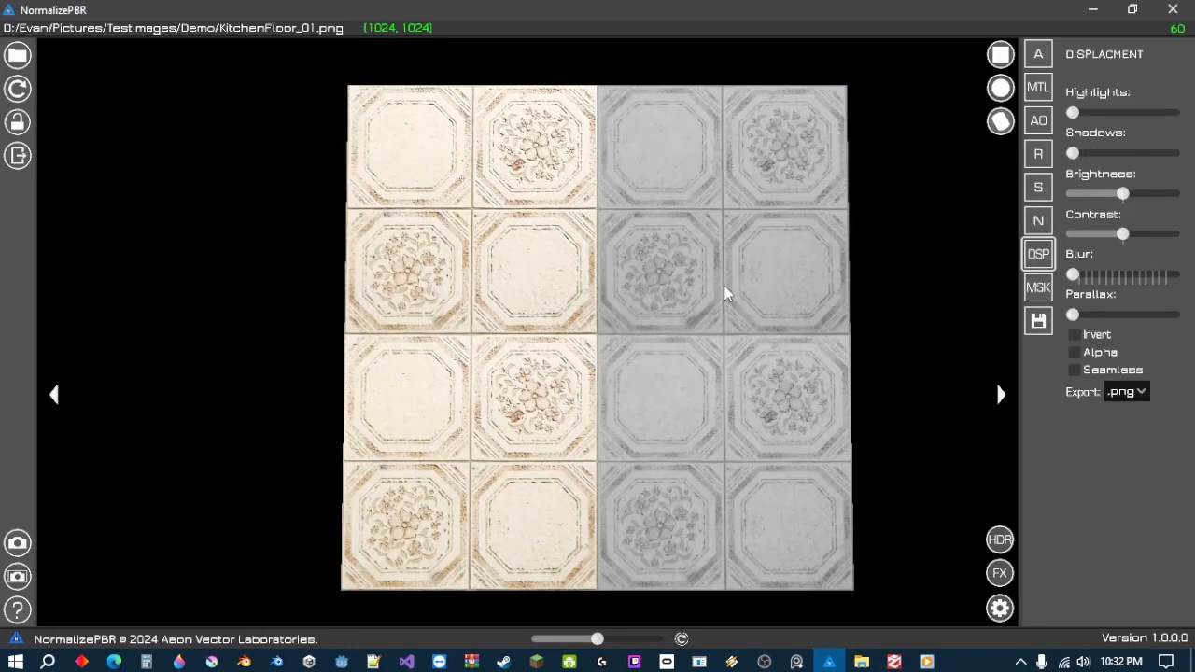
drag(1073, 113, 1059, 152)
click(999, 93)
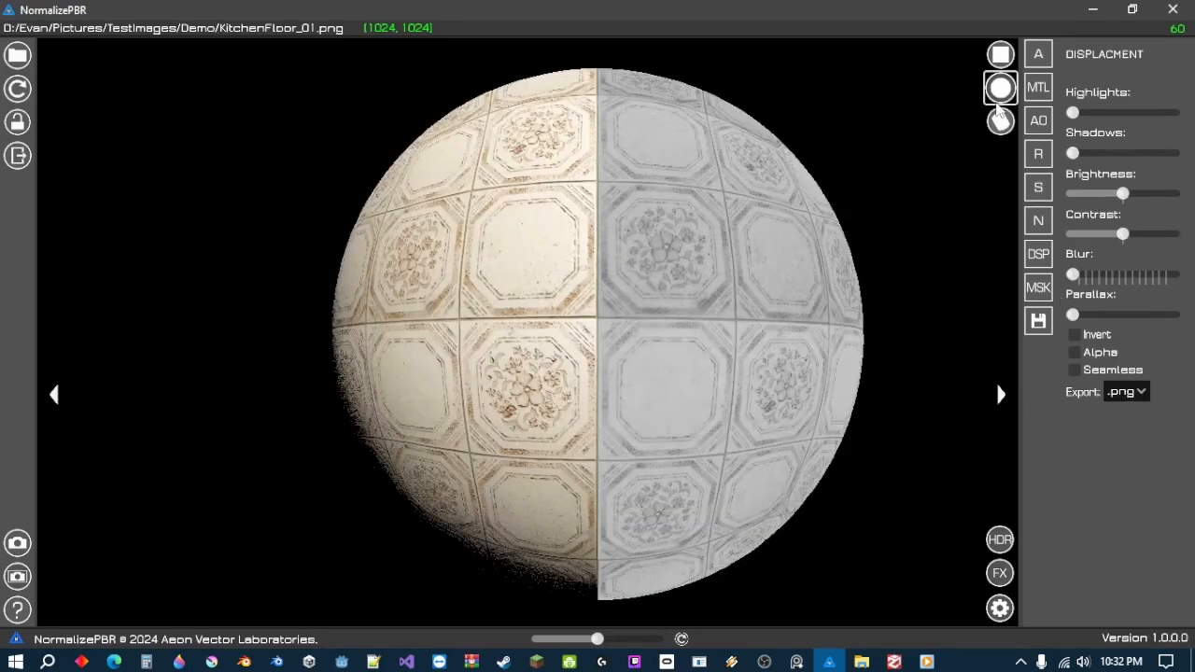
- Compare the sphere's full material render with the split Displacement view, restoring the preview divider to the midpoint
drag(597, 639, 734, 640)
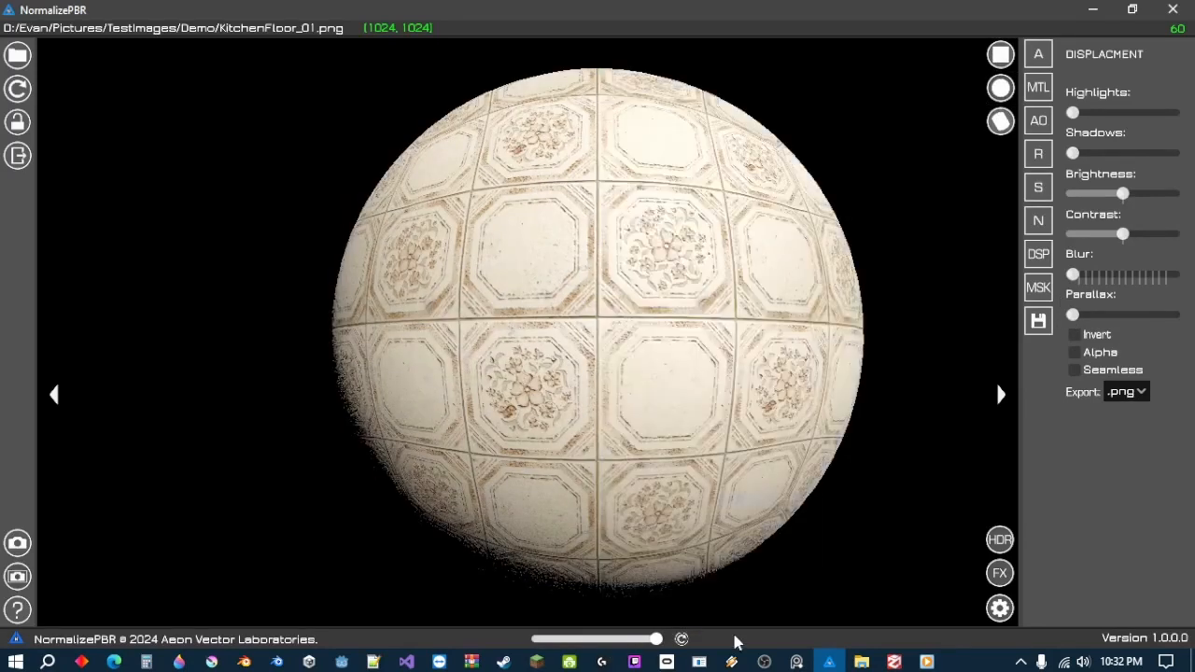
drag(677, 279, 683, 288)
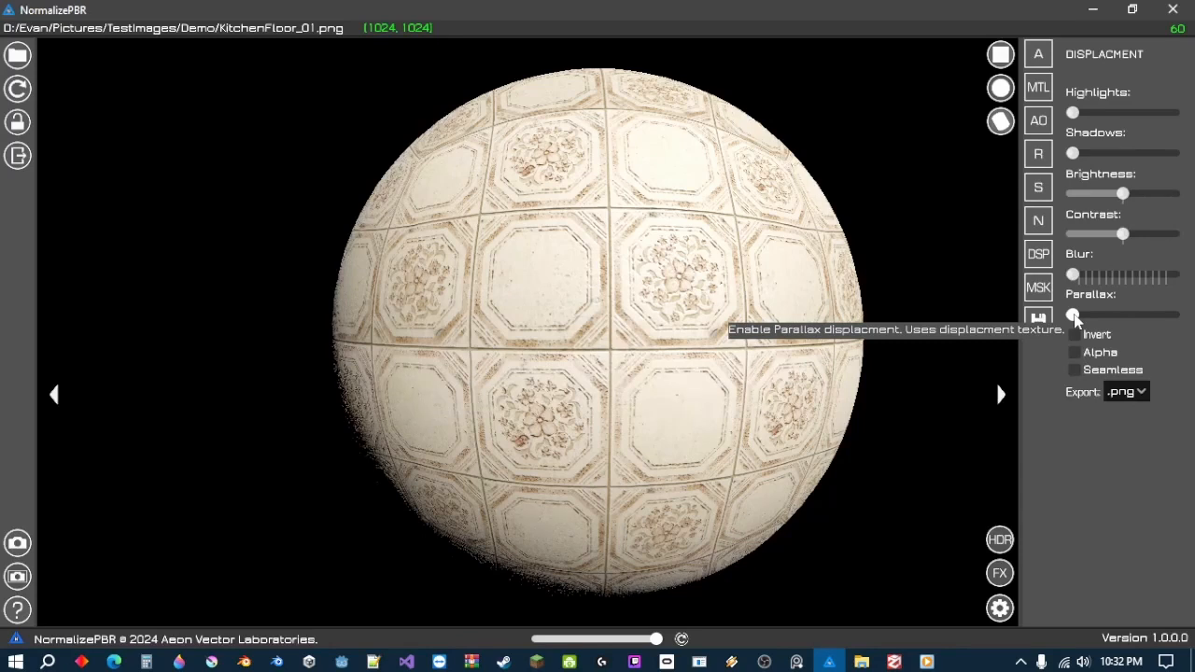
click(683, 639)
drag(659, 581, 650, 520)
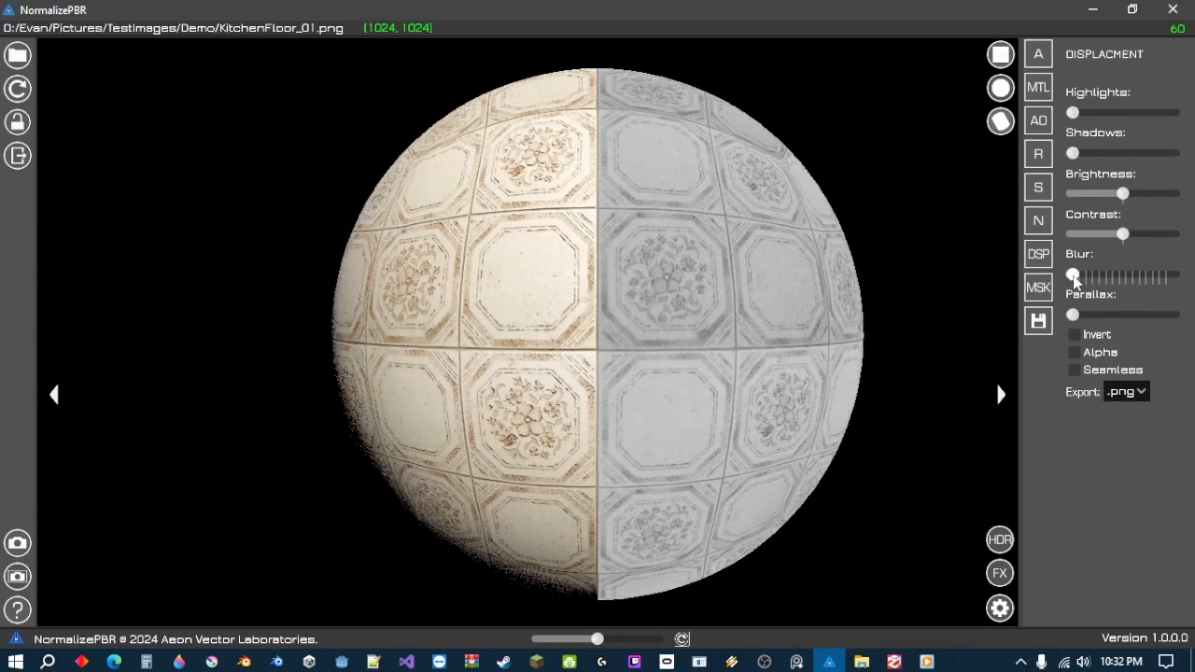
- Set Displacement Blur to about a third and Parallax to about a quarter while viewing the full material, and enable Seamless
drag(1073, 275, 1107, 275)
drag(1074, 316, 1179, 323)
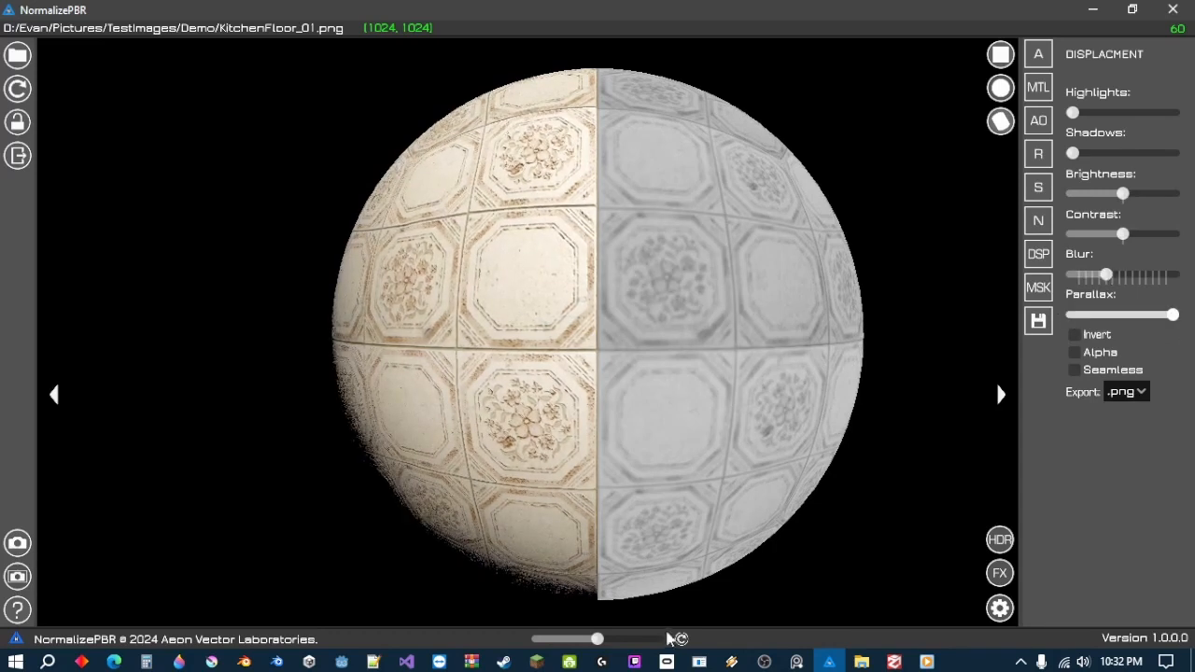
drag(617, 645, 656, 639)
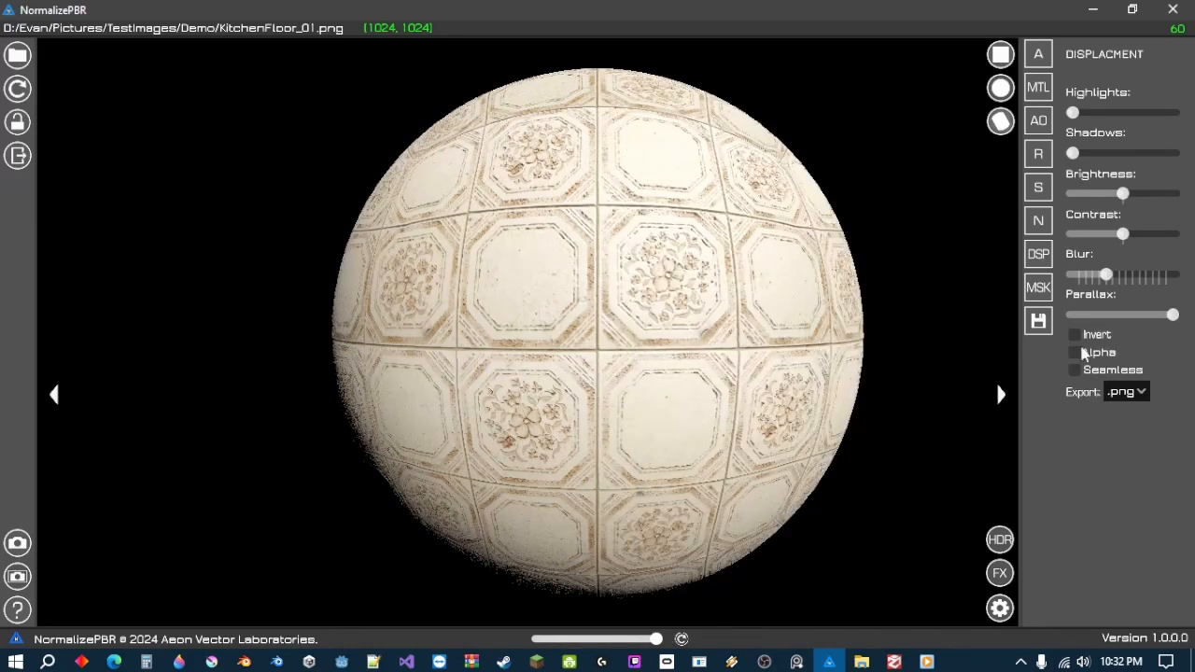
drag(1174, 316, 1100, 320)
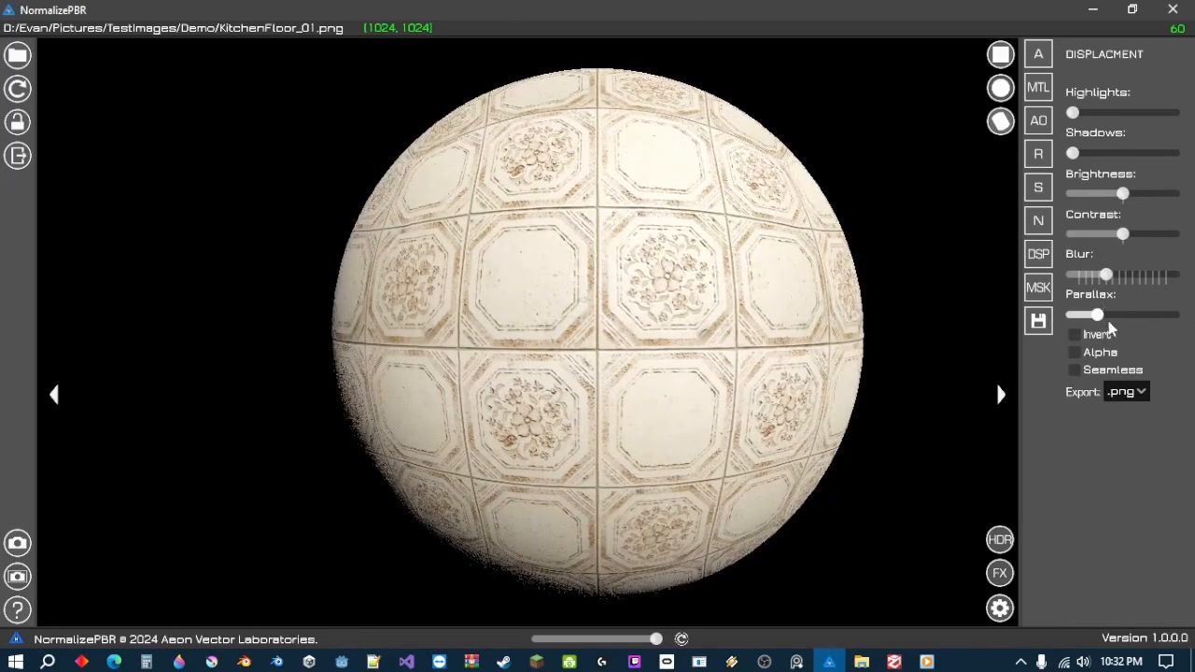
click(1112, 371)
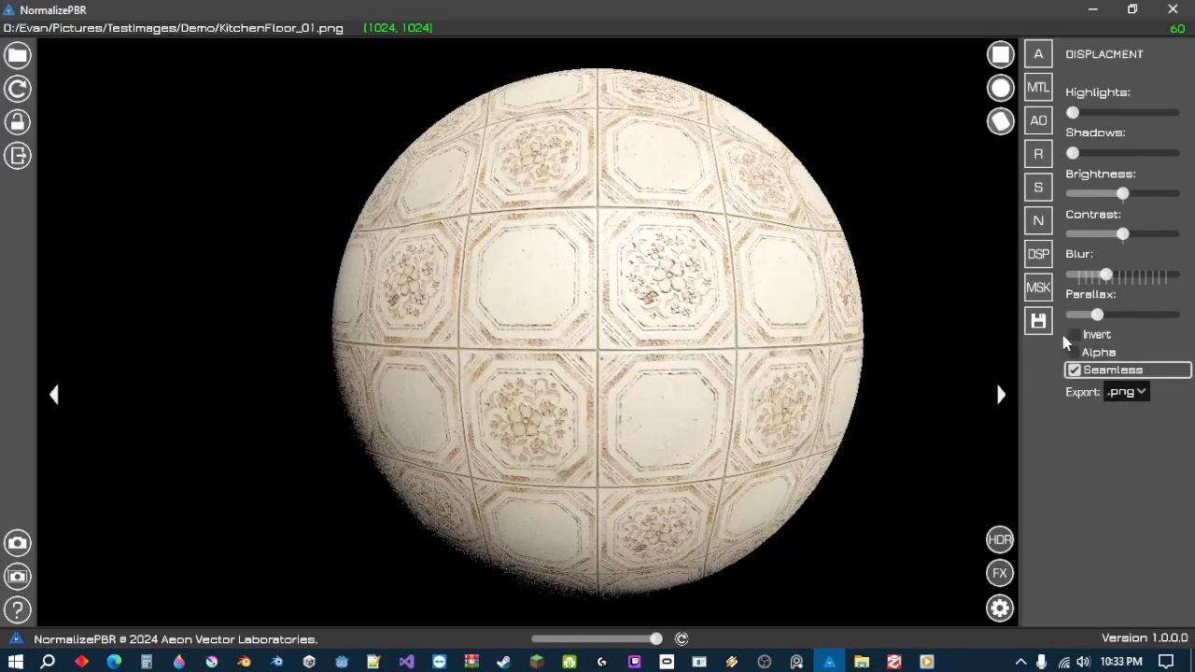
- Show the Mask map settings and assign Metalness to the red channel and Ao to the green channel
click(1039, 289)
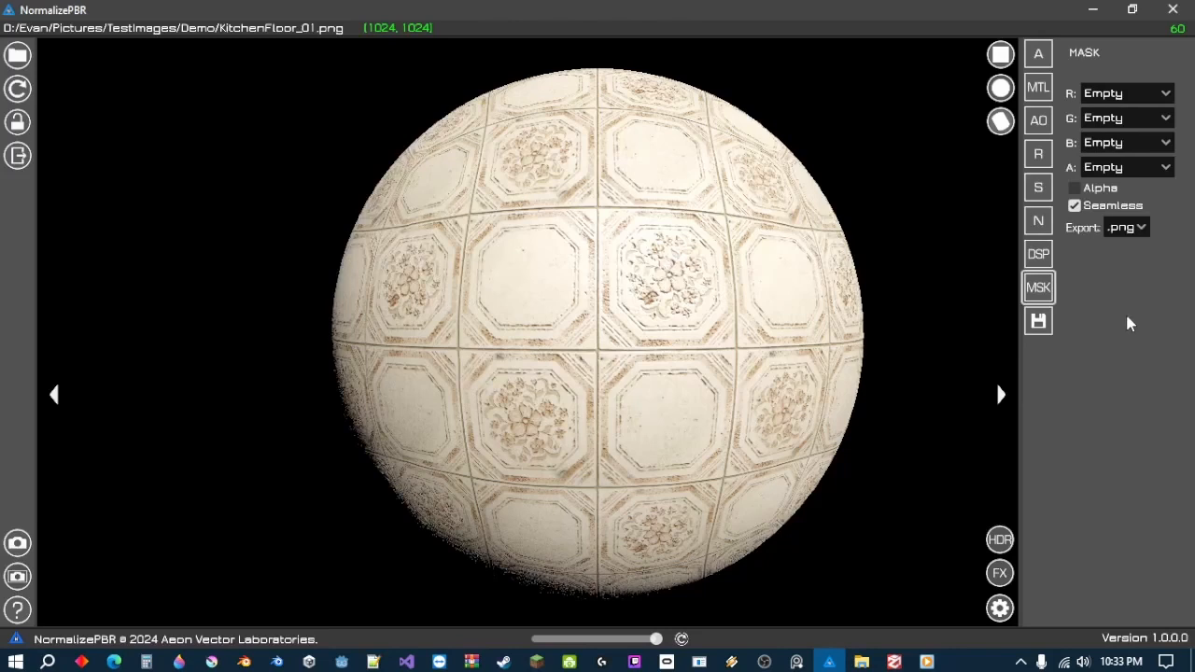
click(1143, 97)
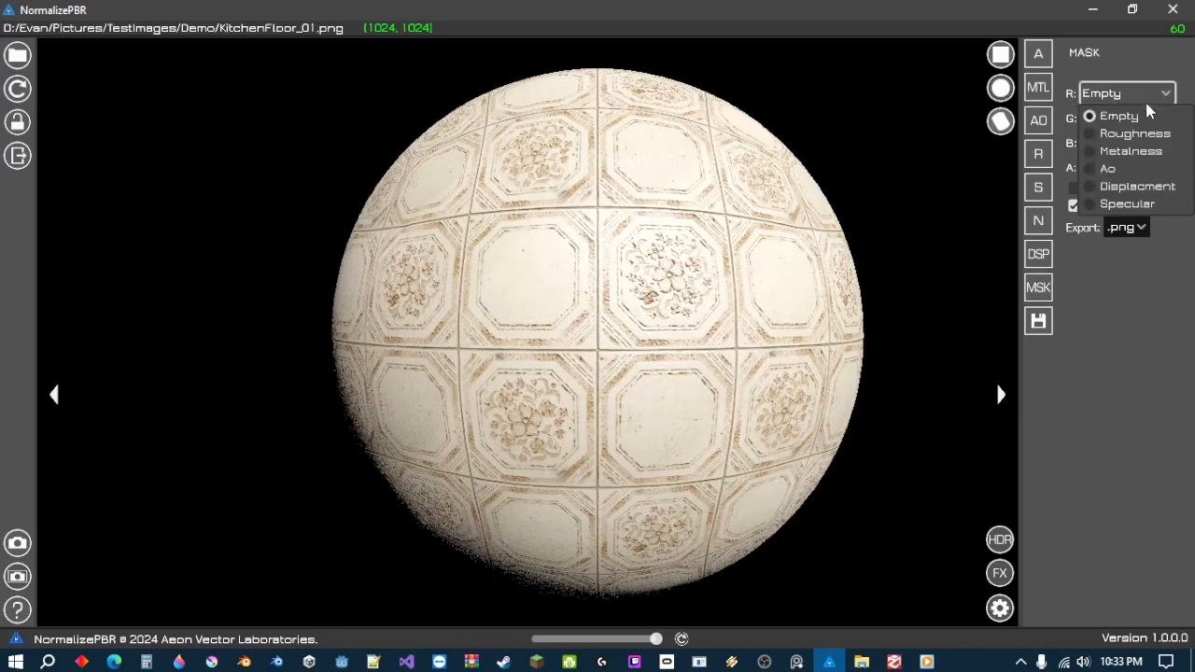
click(1154, 154)
click(1123, 114)
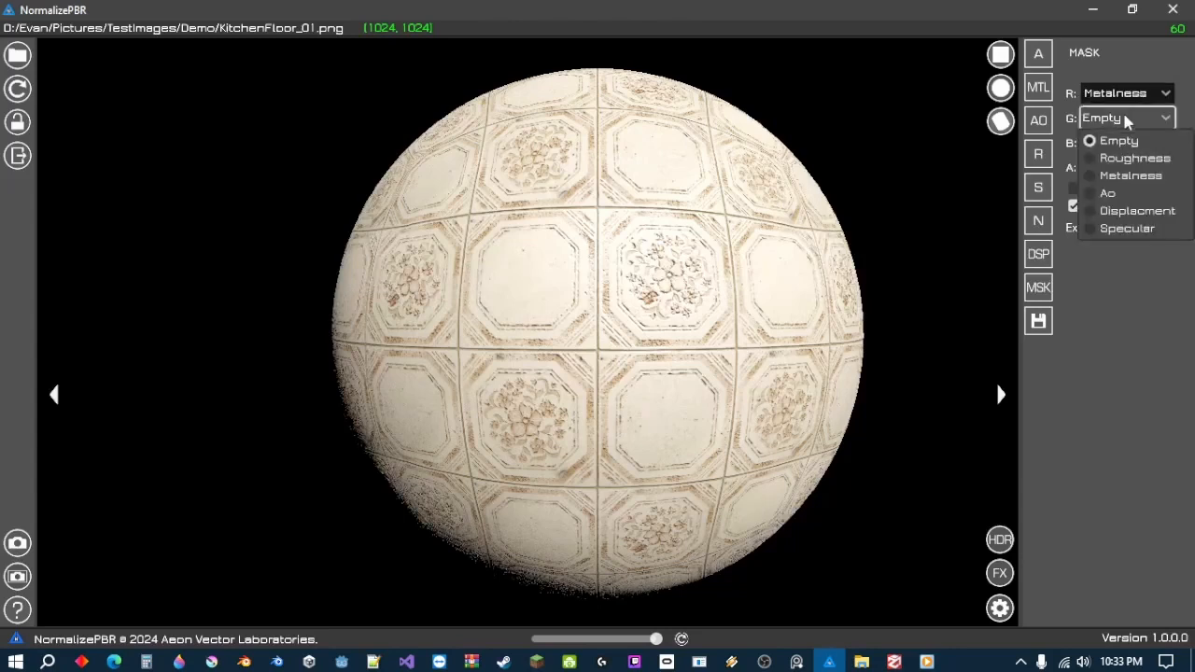
click(1135, 193)
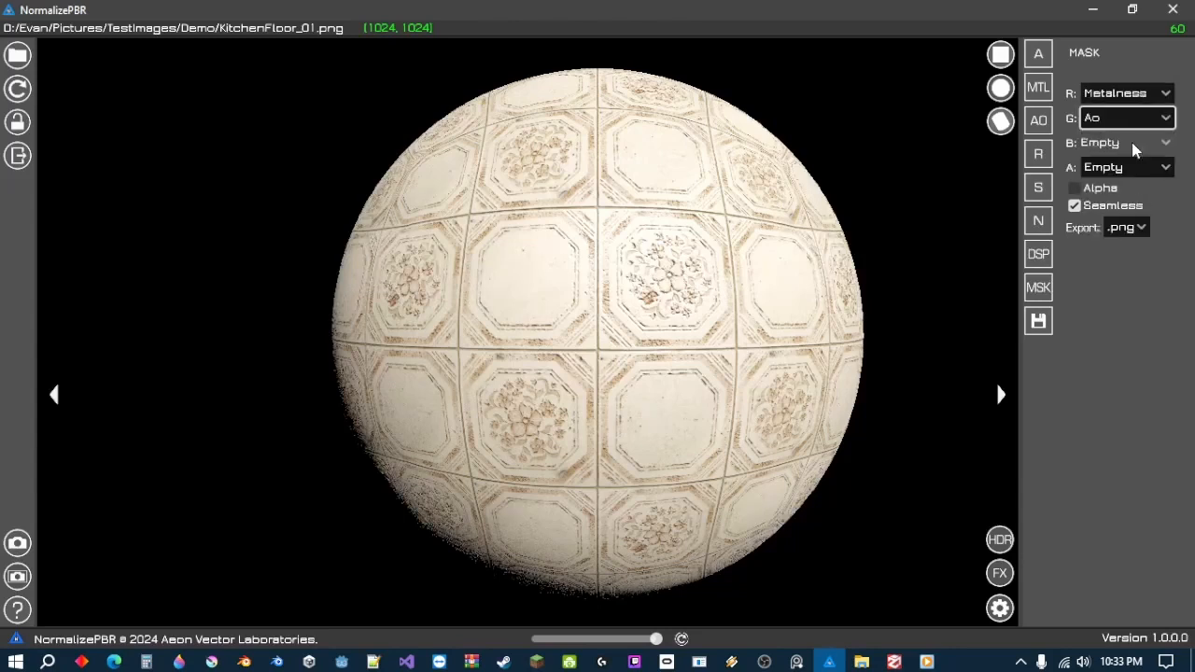
- Assign Specular to the mask's blue channel and Roughness to its alpha channel, and enable Alpha
click(1148, 143)
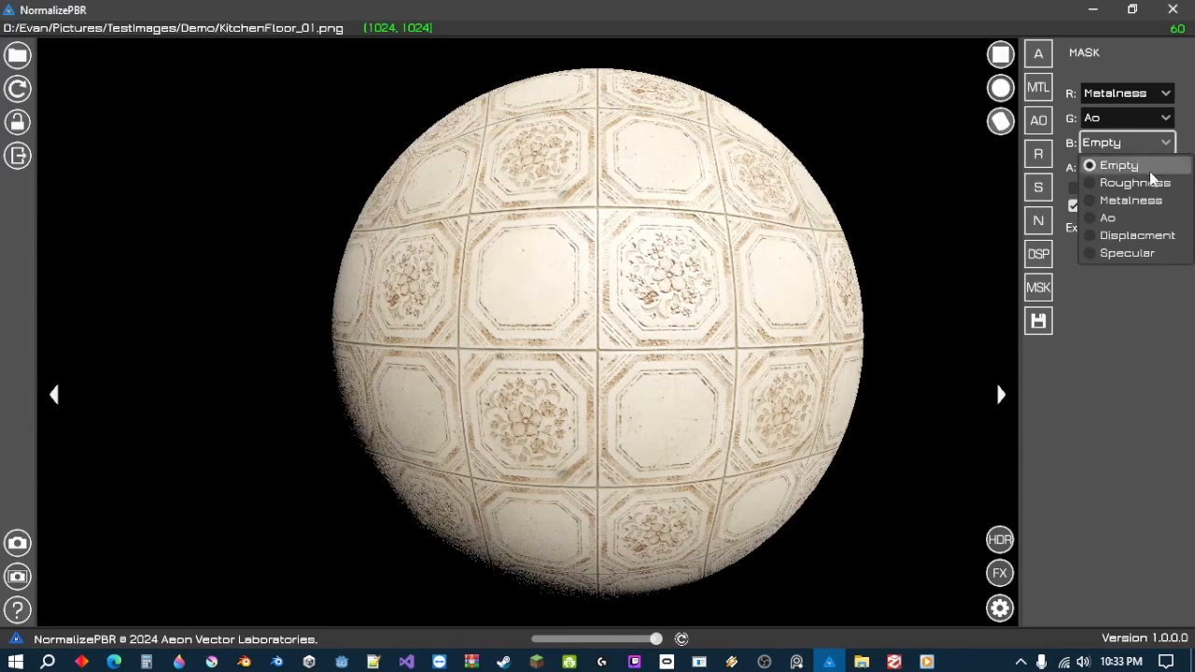
click(1134, 253)
click(1147, 161)
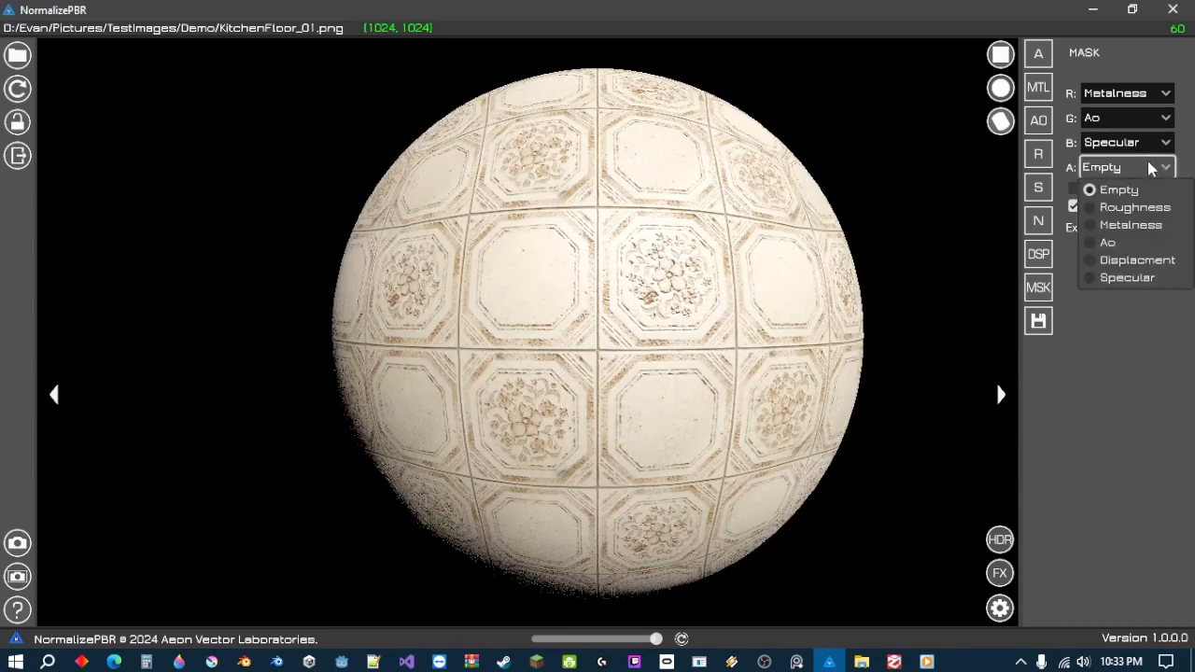
click(1141, 211)
click(1102, 190)
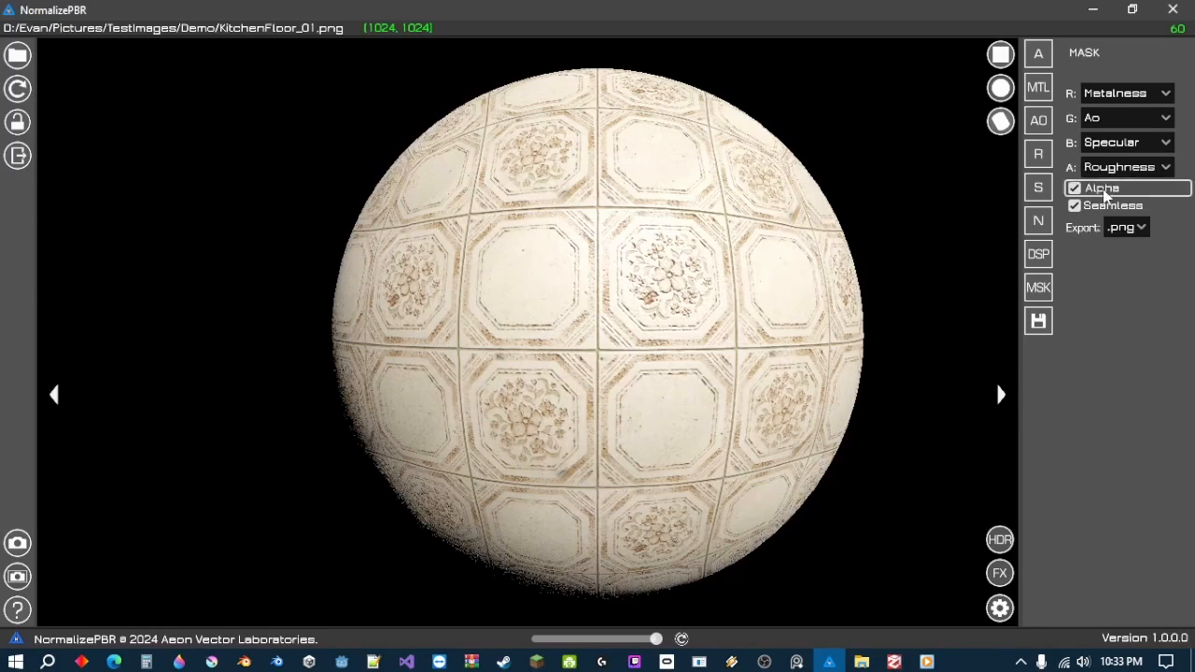
click(1102, 191)
click(1102, 190)
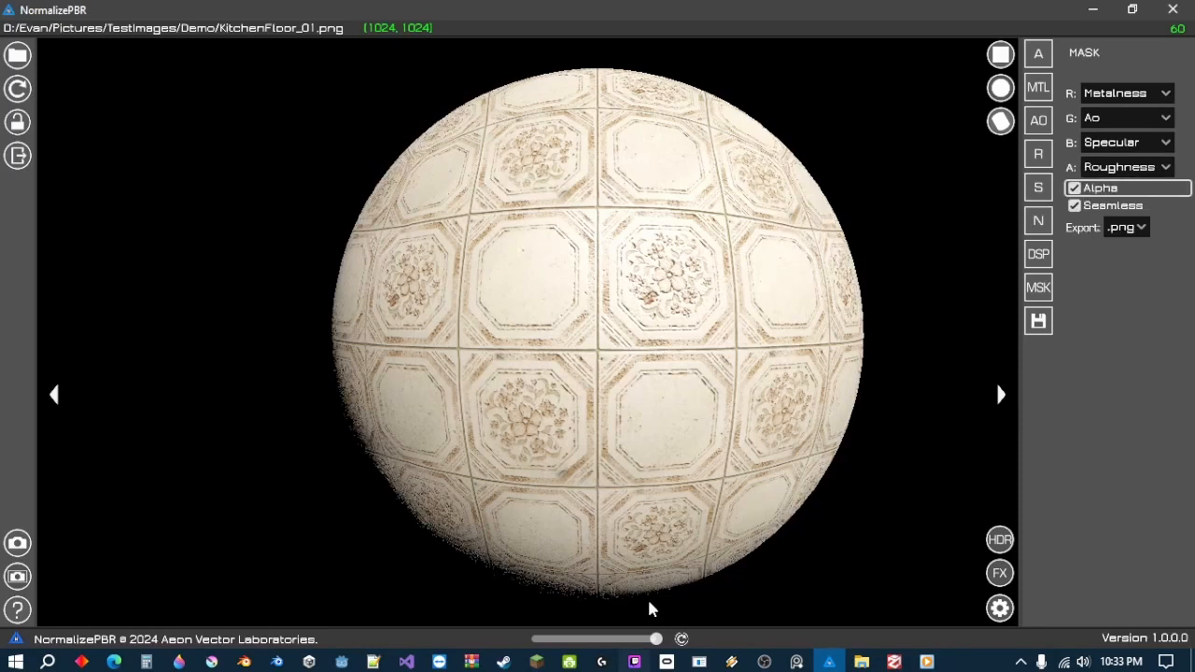
- Show the packed mask across the whole sphere and try Roughness in the red channel, returning it to Metalness
click(683, 640)
drag(598, 640, 538, 639)
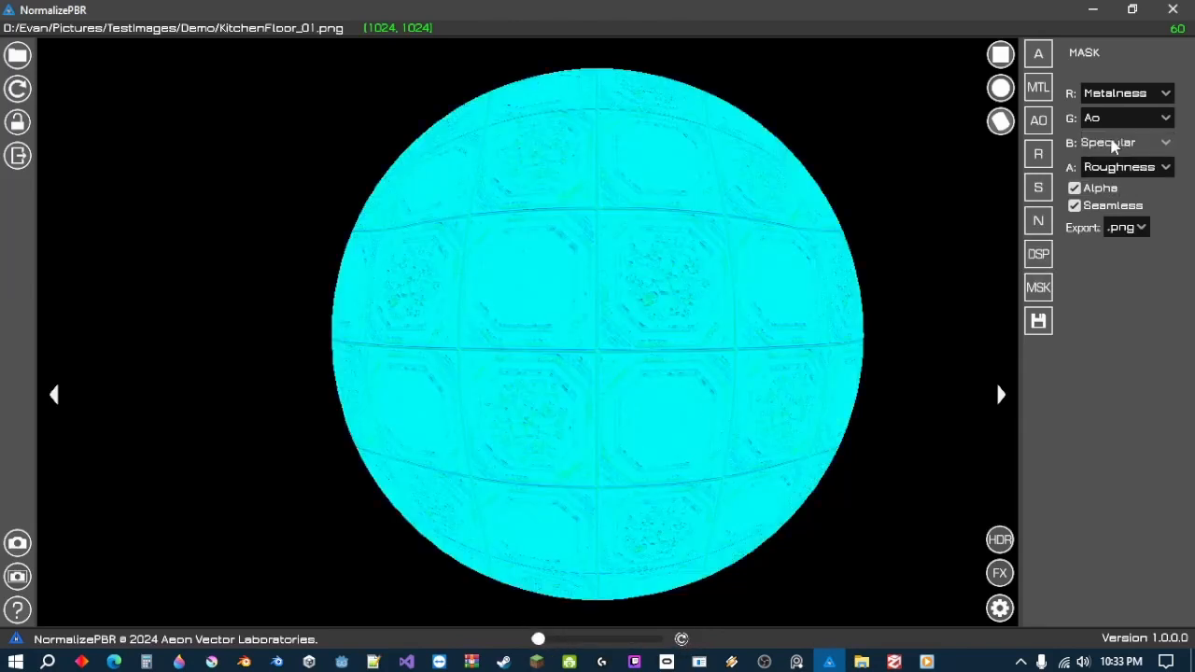
click(1106, 94)
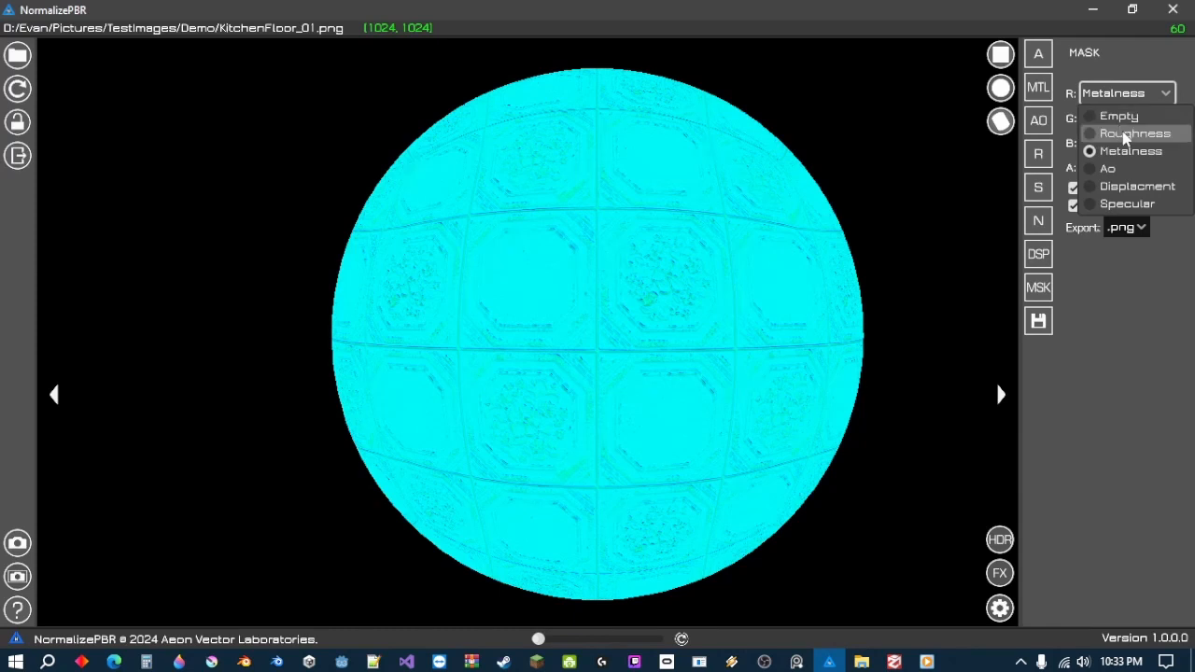
click(1124, 130)
click(1114, 99)
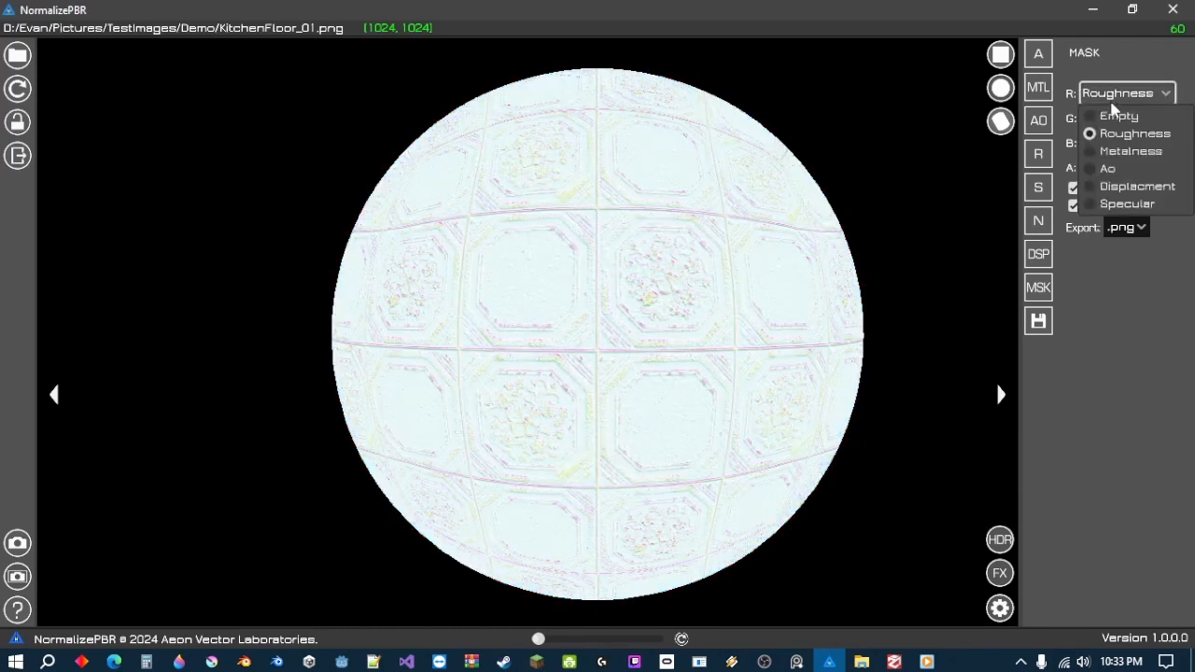
click(1132, 151)
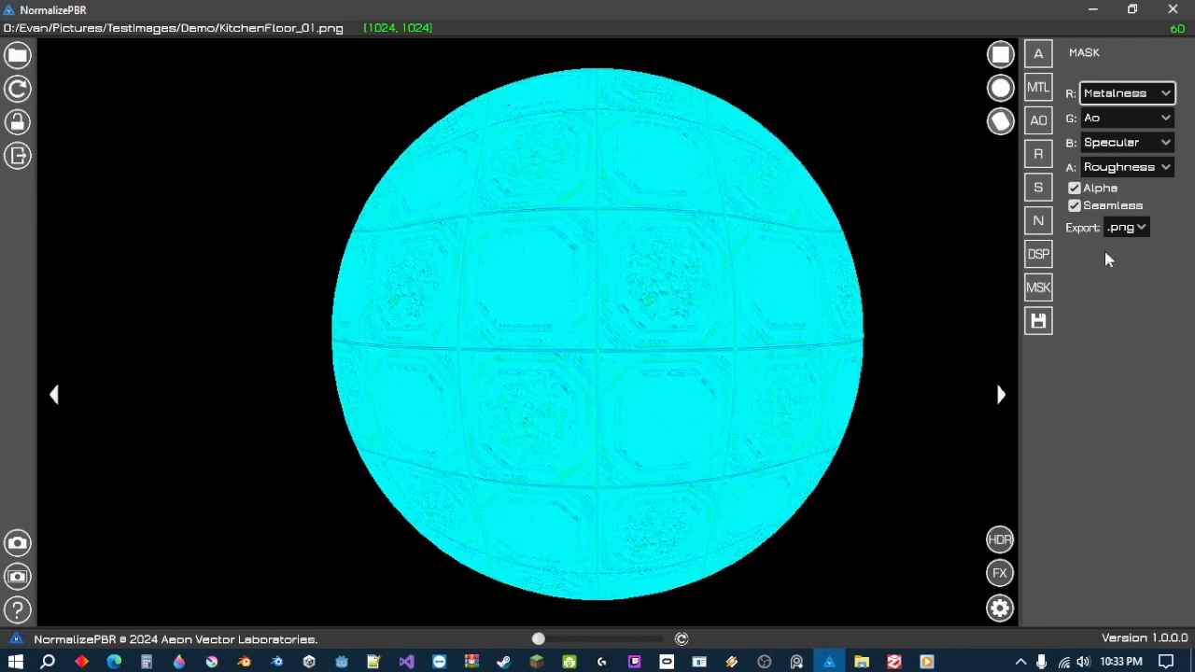
- Show the Albedo settings with the full material preview and rotate the light to cast more shadow on the sphere's left side
click(1038, 54)
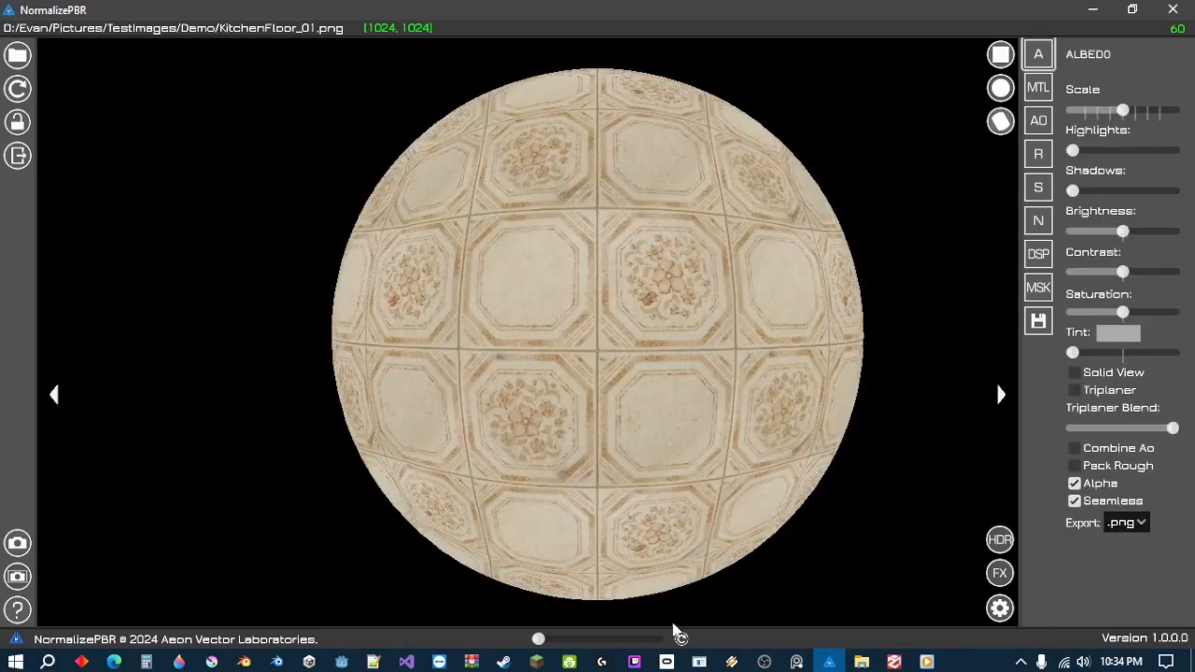
click(681, 638)
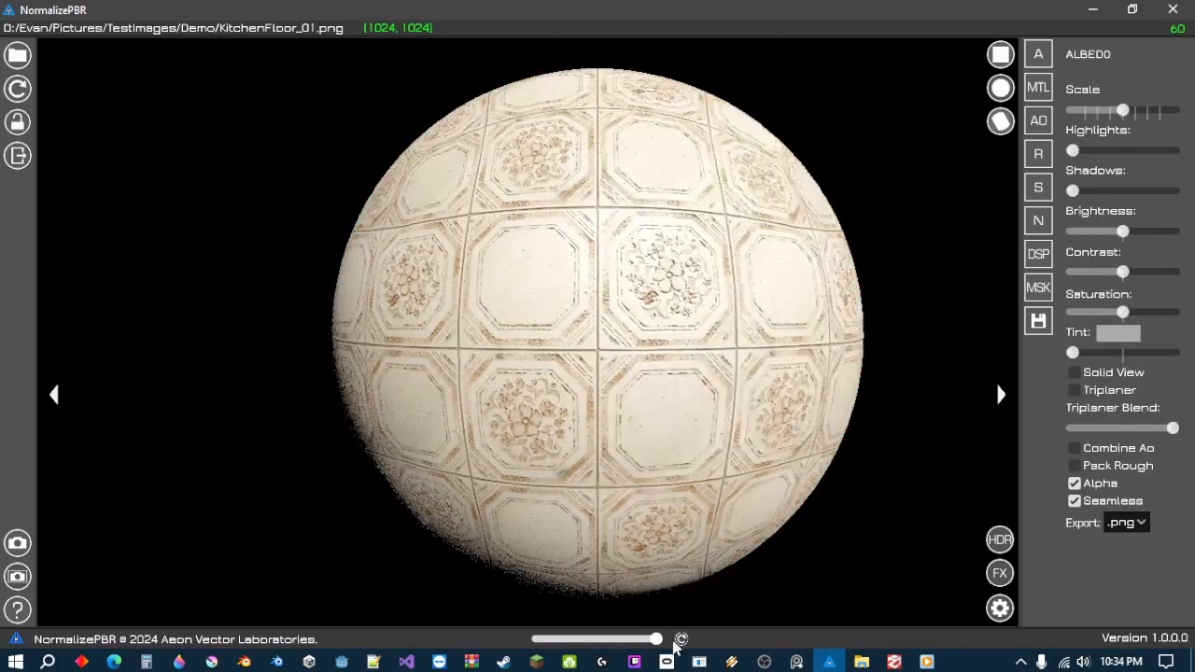
mouse_move(701, 324)
mouse_down()
mouse_move(756, 325)
mouse_move(628, 324)
mouse_up()
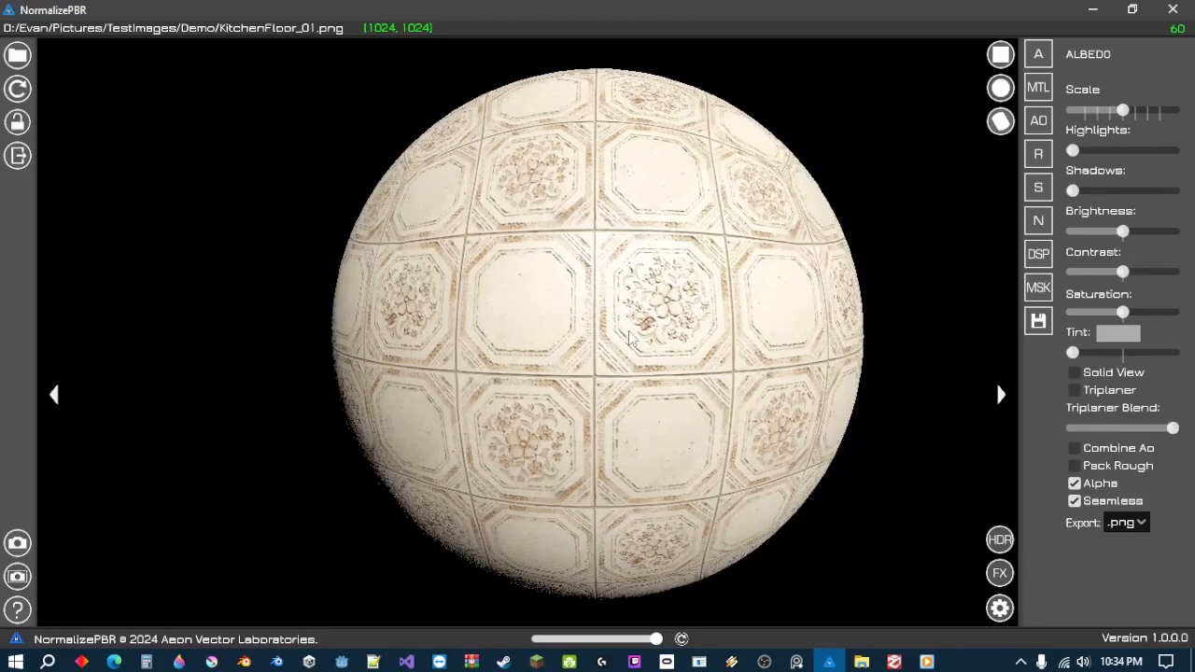
right_drag(582, 361, 520, 116)
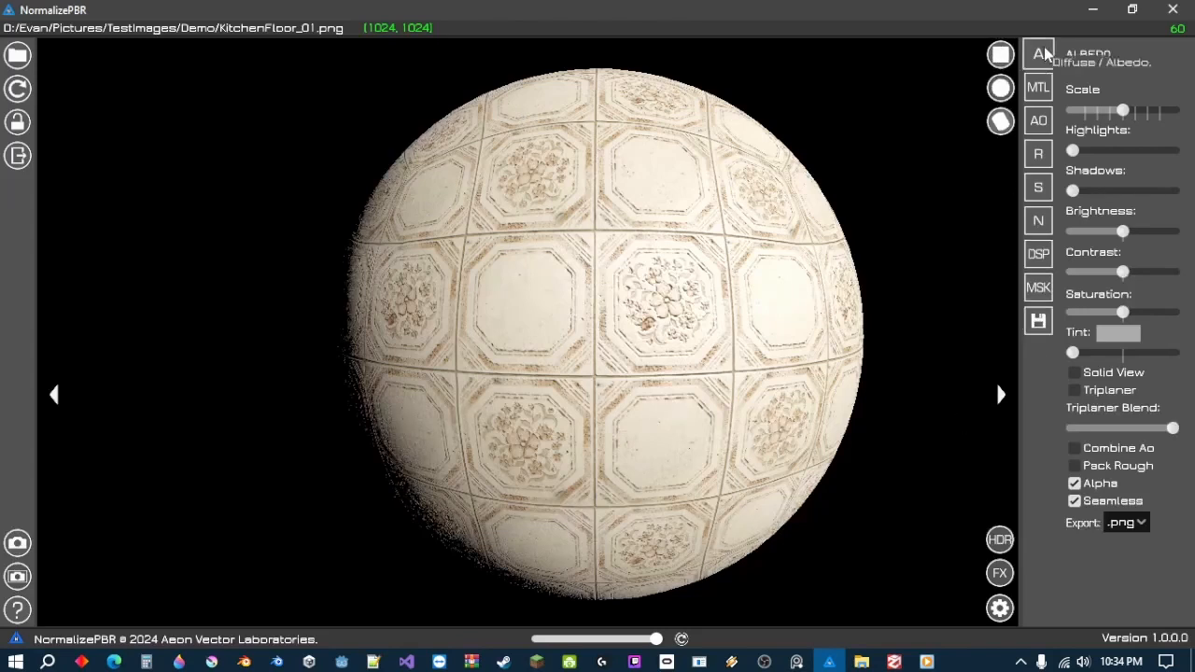
- In the HDRI lighting settings, disable the solid background and set Sun Energy to minimum
click(1001, 539)
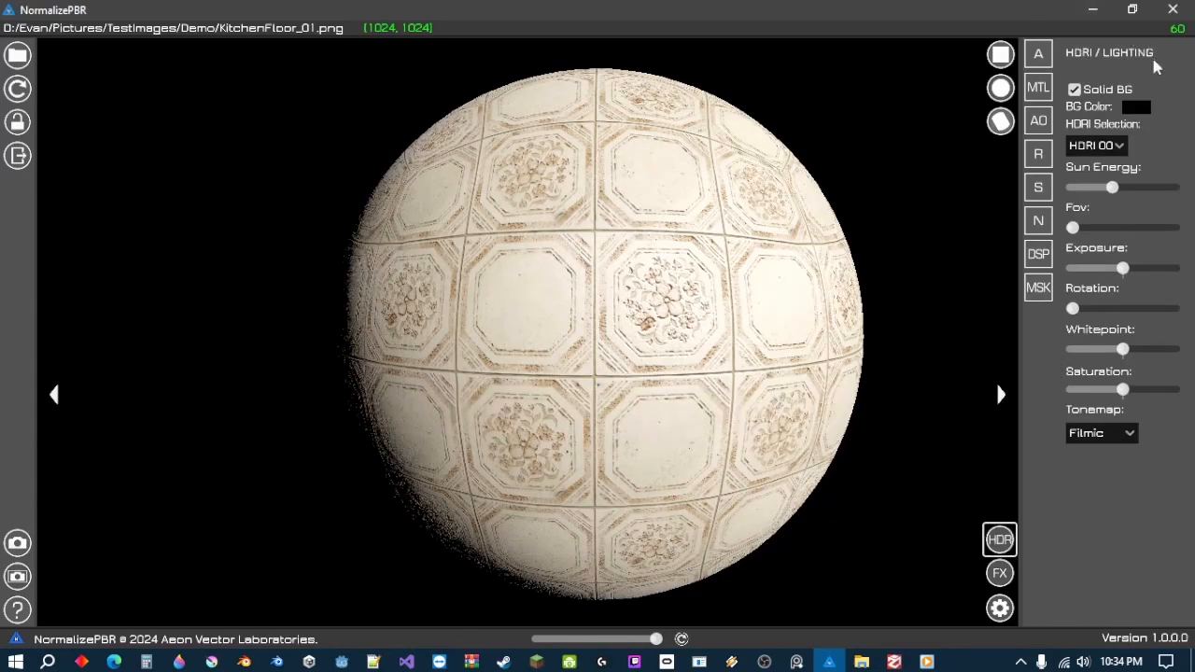
scroll(841, 159, down, 3)
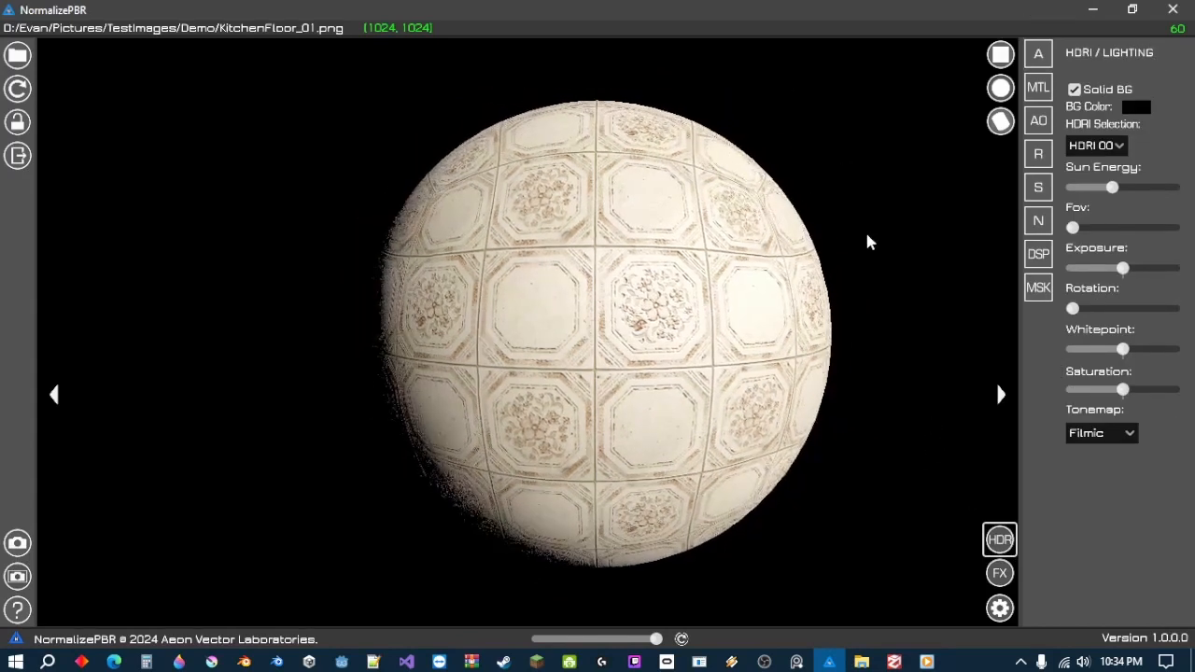
click(1074, 89)
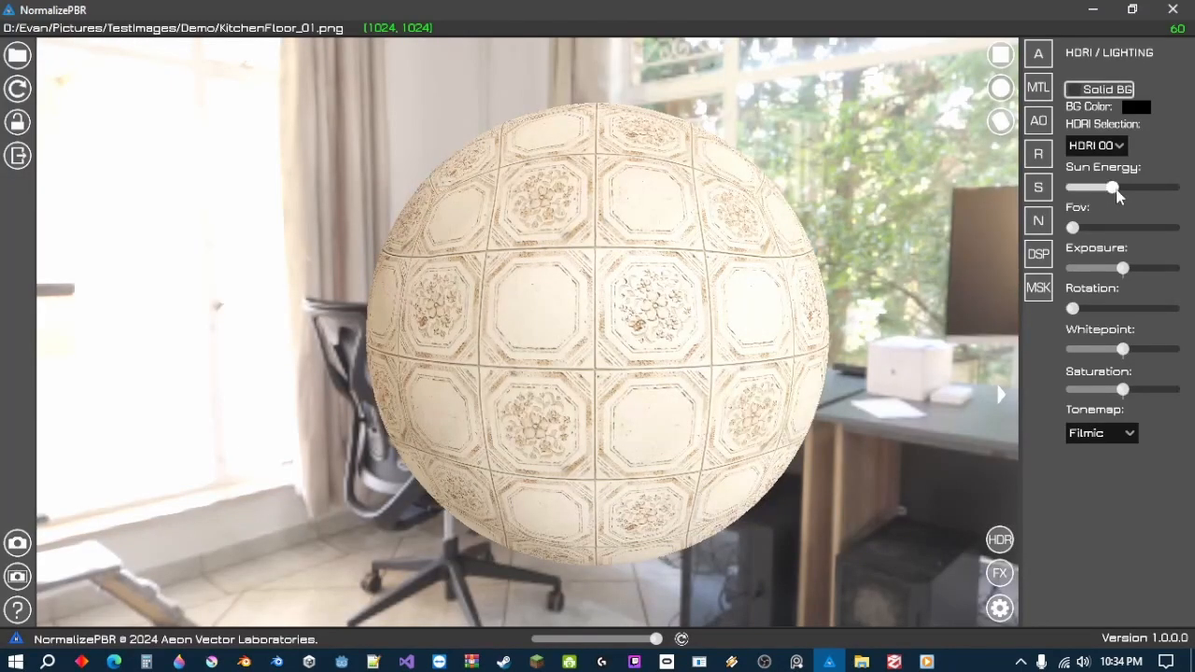
drag(1115, 189, 1073, 189)
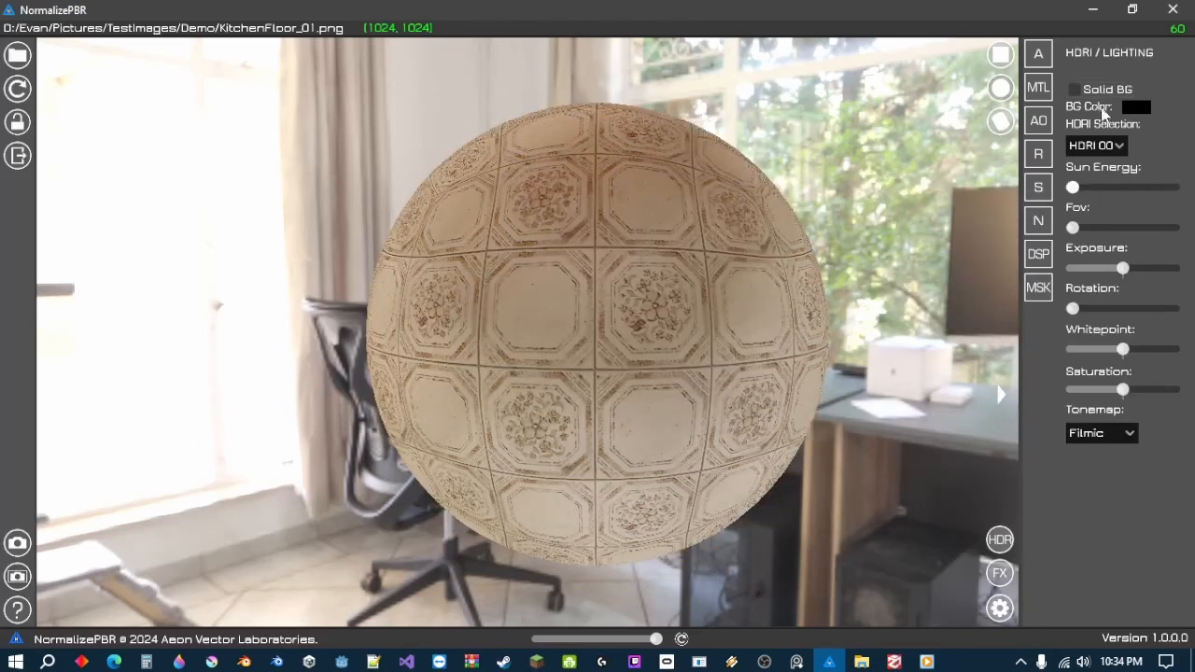
- Try the HDRI 01 and HDRI 02 environments, viewing the sphere from different angles in each
click(1102, 146)
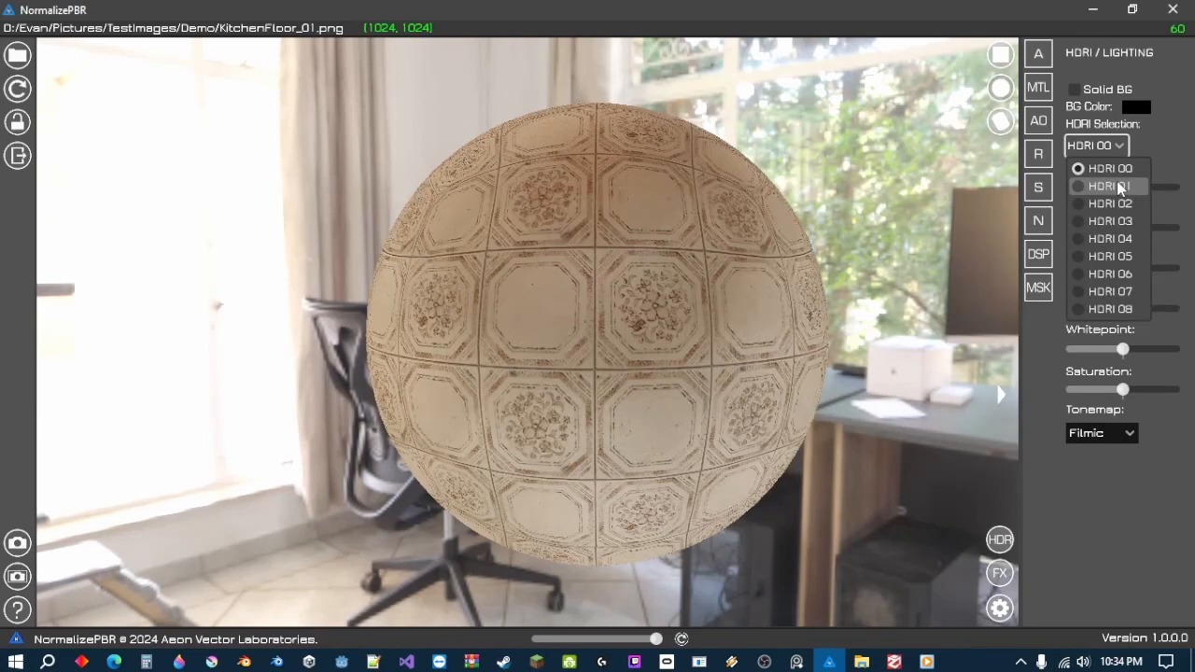
click(1118, 183)
drag(696, 263, 576, 280)
click(1100, 145)
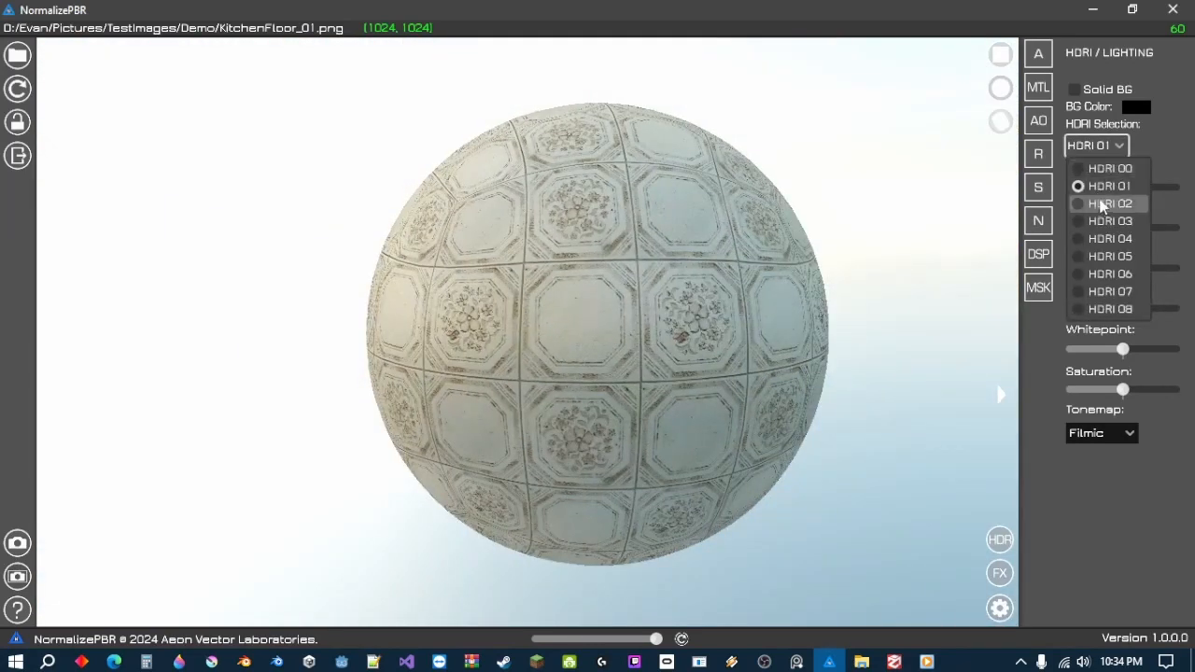
click(1103, 201)
drag(613, 259, 1023, 177)
- Try the HDRI 03 and HDRI 04 environments, viewing the sphere from different angles in each
click(1098, 145)
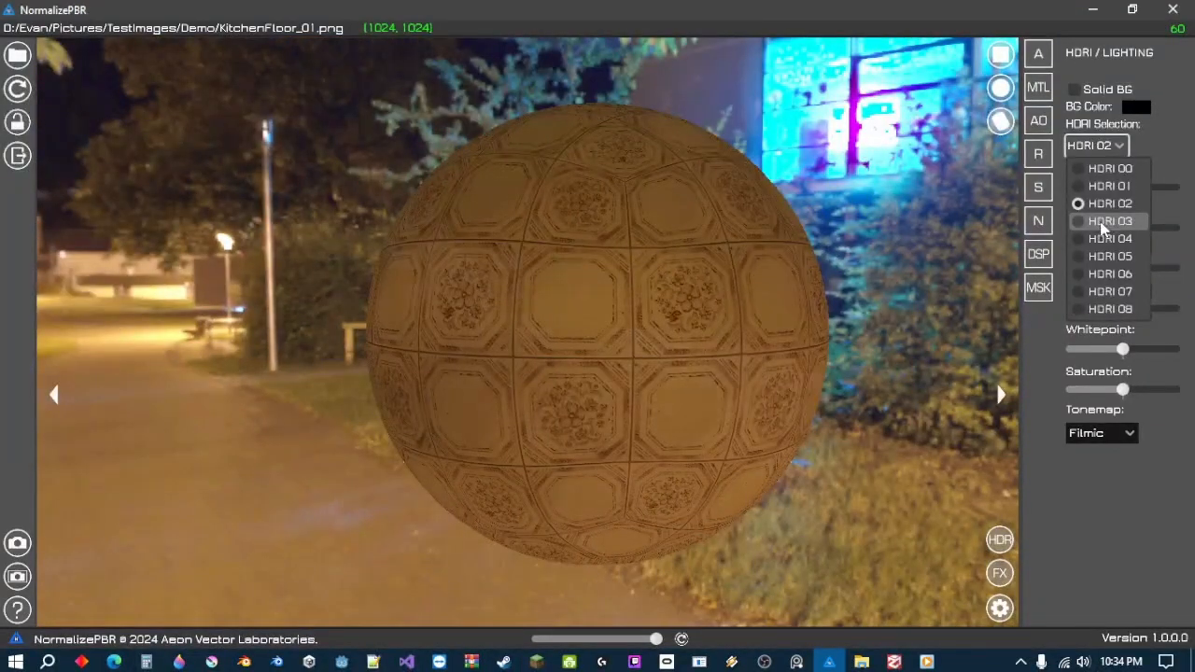
click(1104, 223)
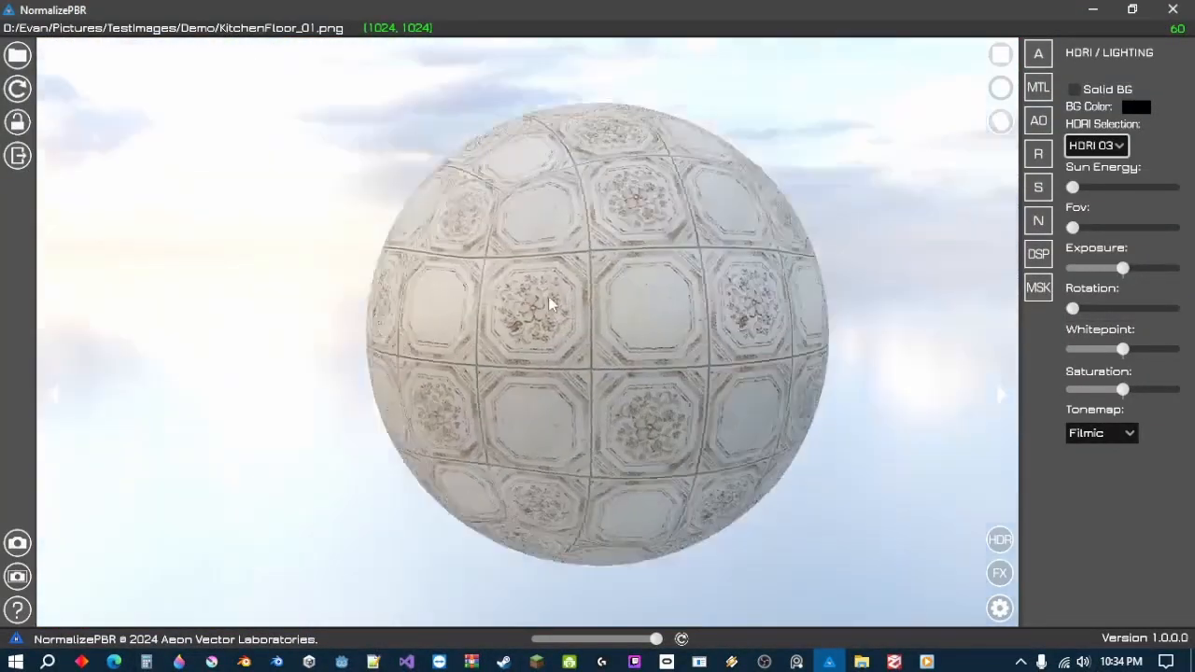
drag(549, 296, 872, 229)
click(1141, 145)
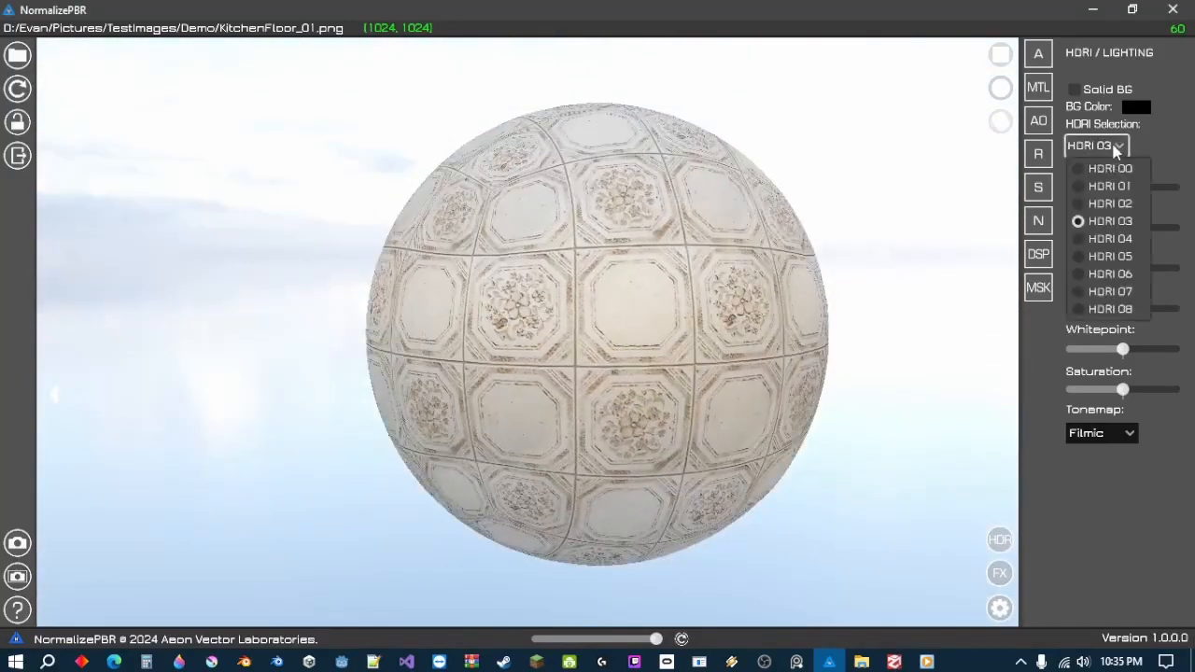
click(1111, 239)
drag(775, 279, 671, 282)
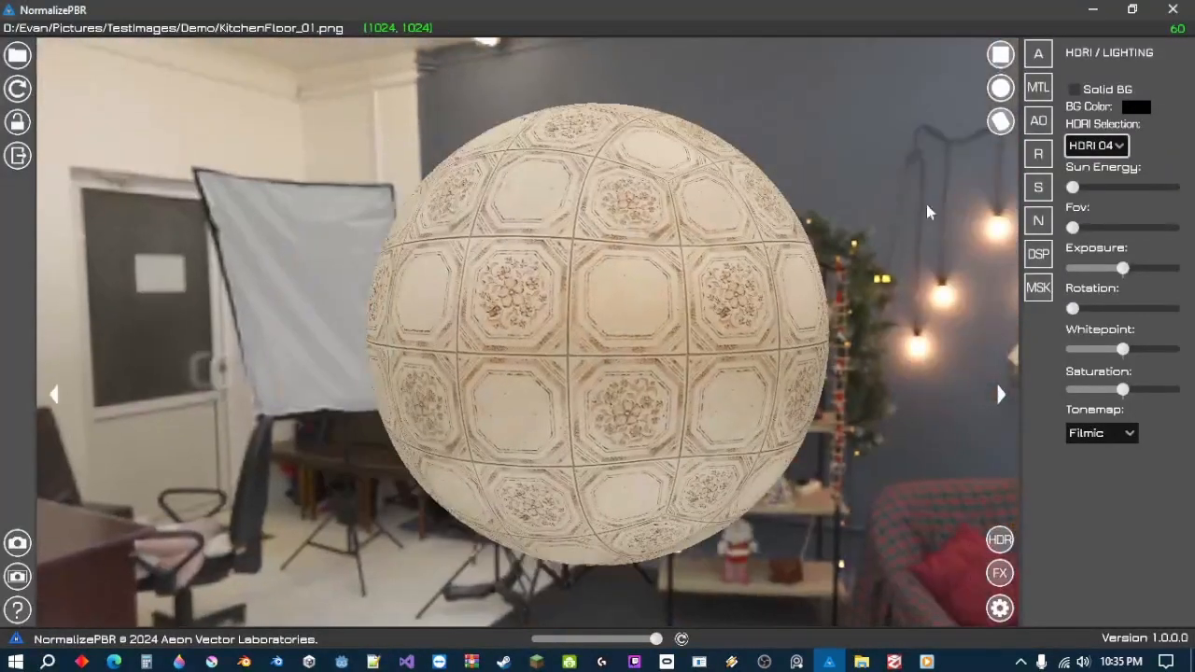
- Try the HDRI 05, HDRI 06 and HDRI 07 environments, viewing the sphere from different angles in each
click(1109, 145)
click(1106, 256)
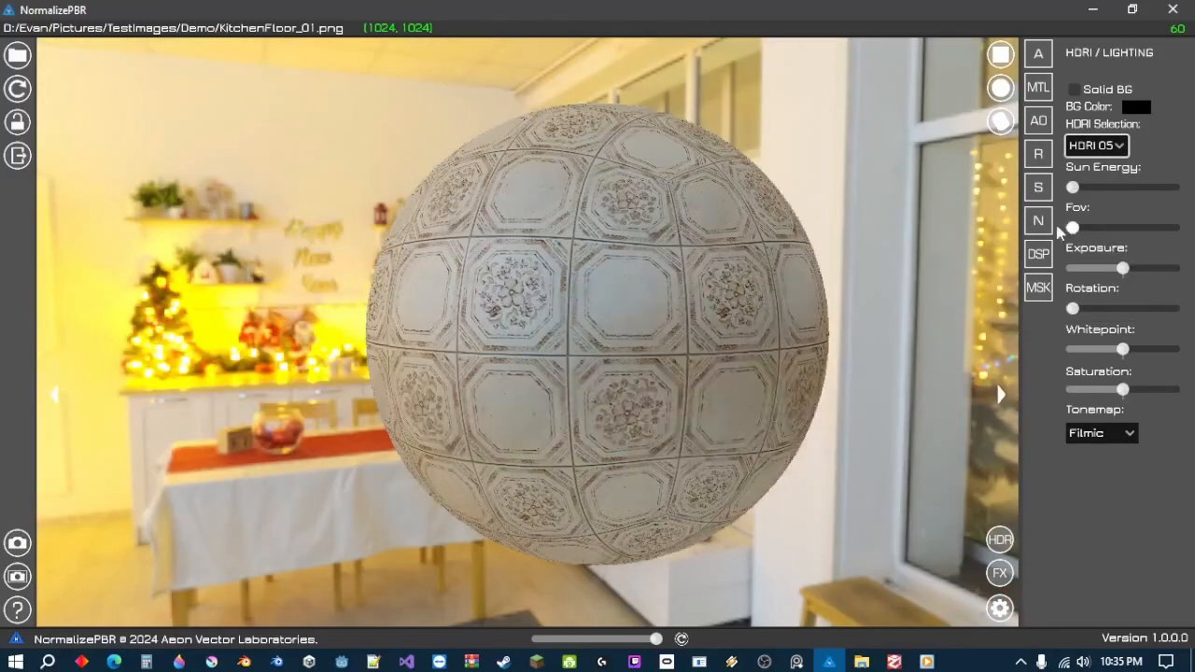
mouse_move(660, 305)
mouse_down()
mouse_move(507, 307)
mouse_move(654, 301)
mouse_up()
click(1097, 145)
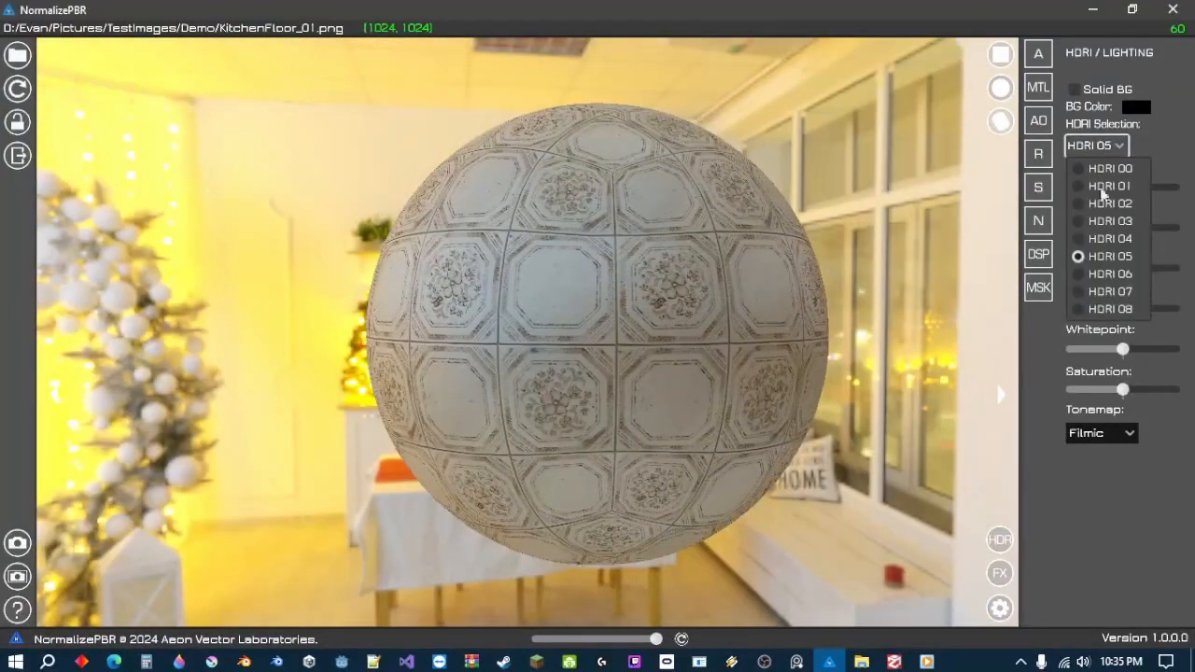
click(1107, 274)
drag(778, 316, 1011, 198)
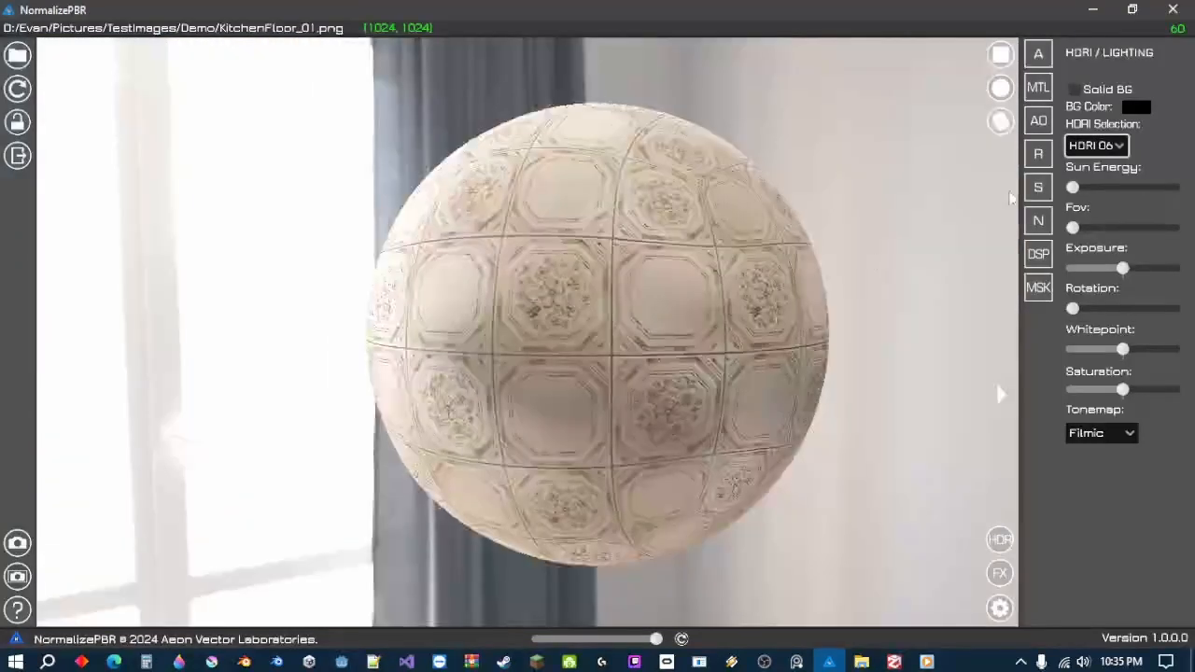
click(1097, 147)
click(1107, 291)
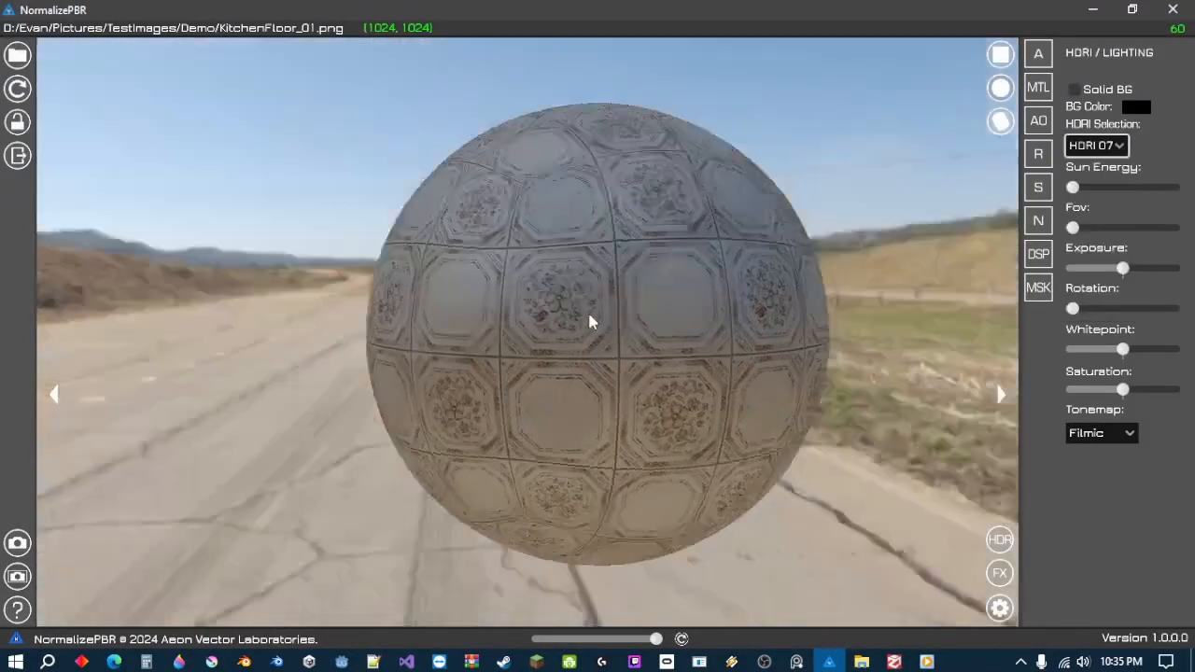
drag(589, 321, 865, 229)
- Switch the environment to HDRI 08 and view the sphere from another angle and slightly farther away
click(1096, 145)
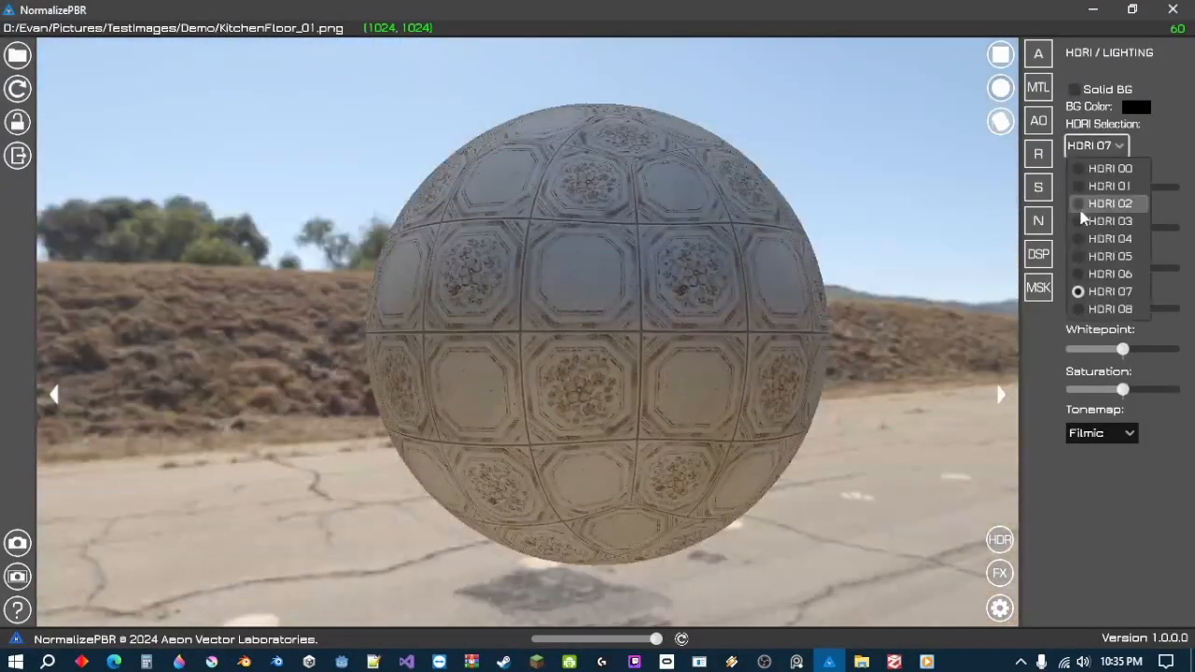
click(1106, 308)
drag(712, 297, 678, 304)
scroll(678, 305, down, 3)
scroll(669, 321, up, 5)
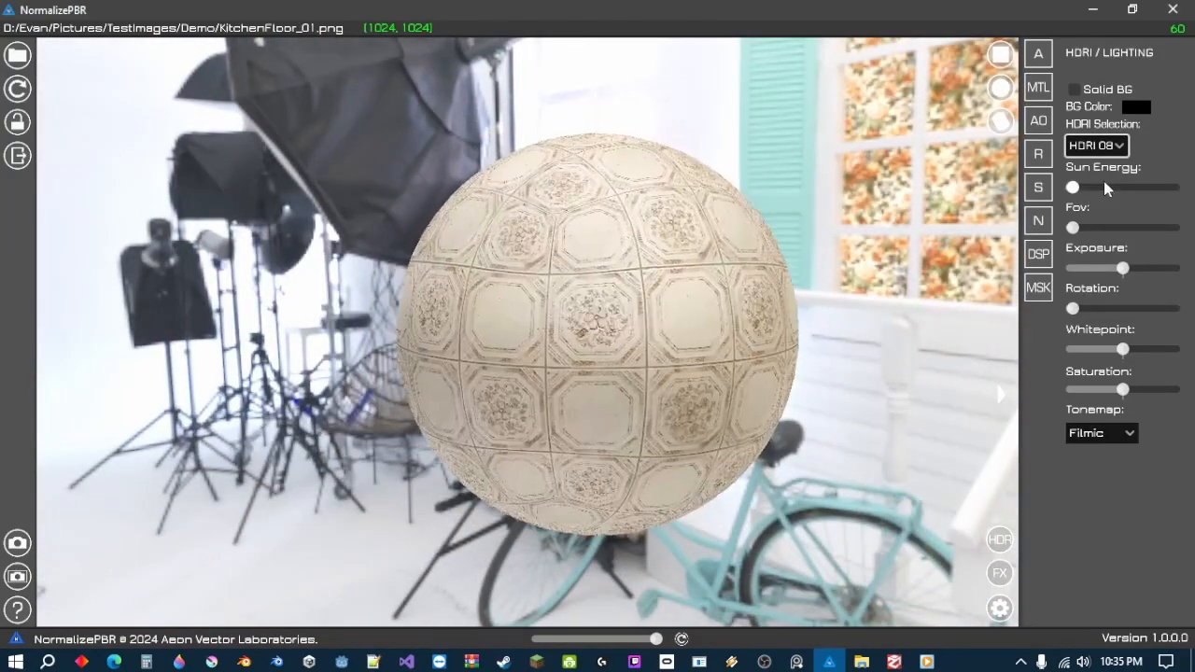
- Raise Sun Energy to about a quarter and Fov slightly above minimum, and try out Exposure, Rotation, Whitepoint and Saturation
mouse_move(1074, 188)
mouse_down()
mouse_move(1115, 190)
mouse_move(1083, 191)
mouse_move(1096, 192)
mouse_up()
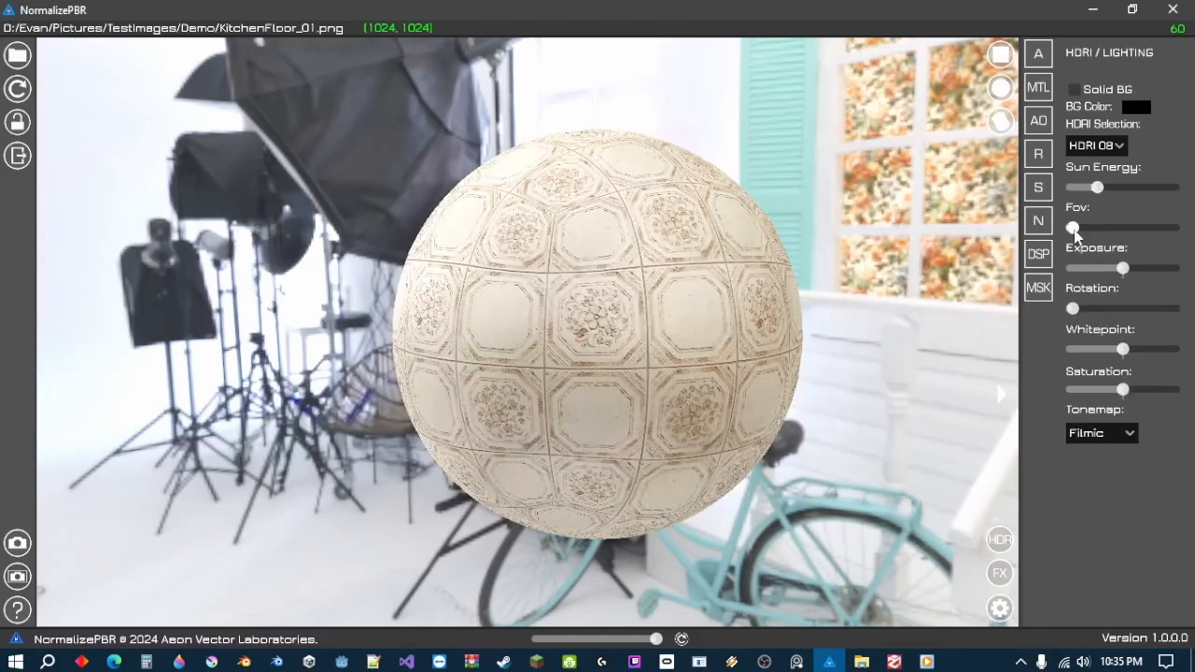
drag(1071, 231, 1124, 272)
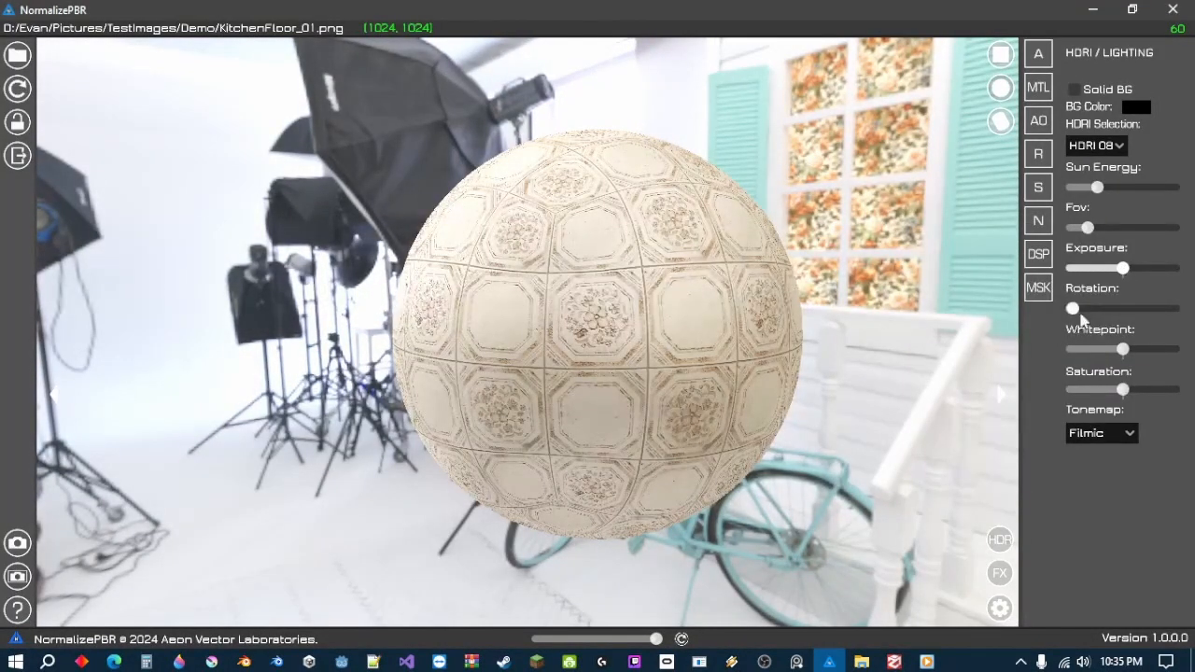
mouse_move(1074, 309)
mouse_down()
mouse_move(1102, 311)
mouse_move(1065, 313)
mouse_up()
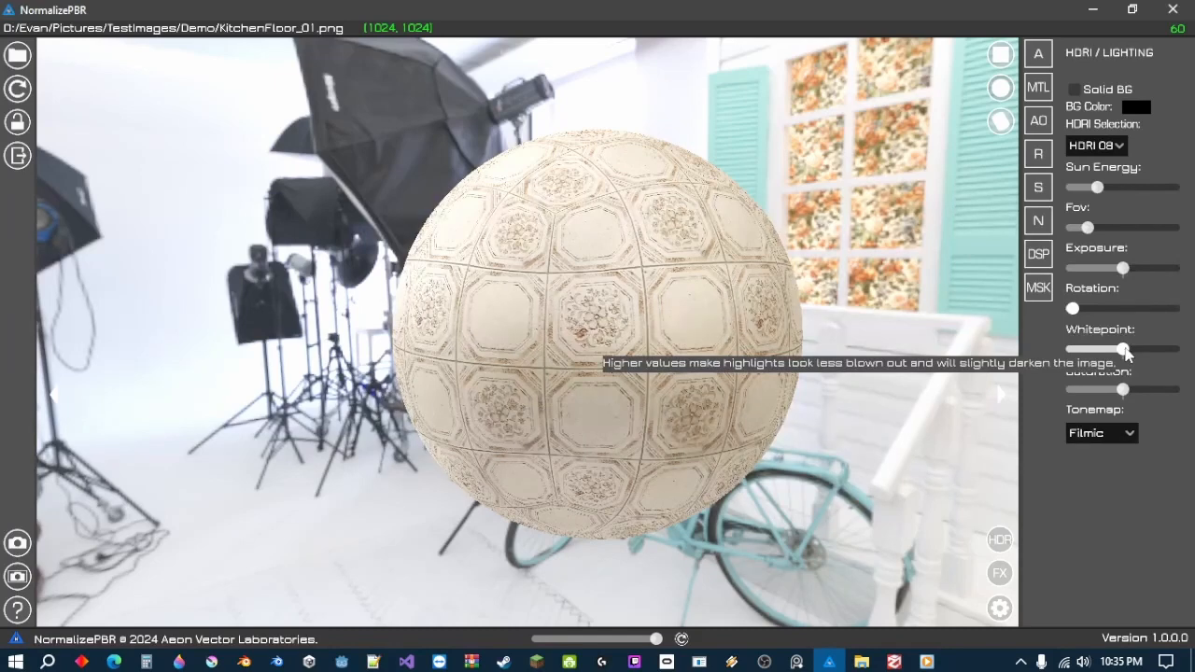
drag(1125, 350, 1128, 398)
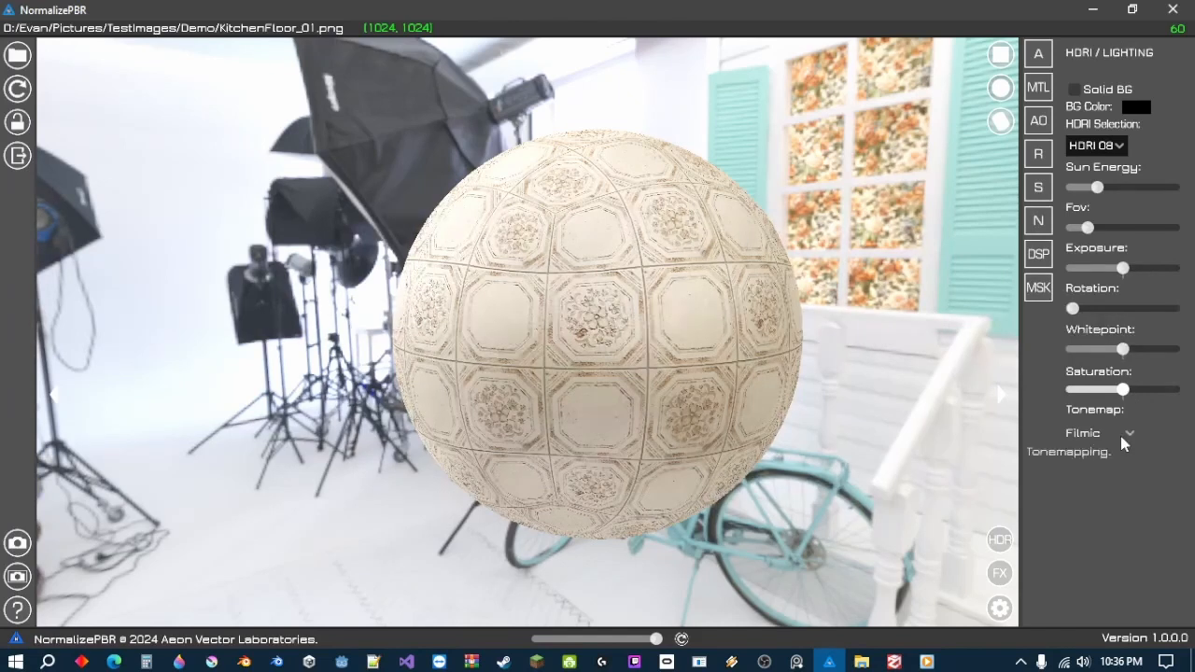
- Compare the ACES, Reinhard and Linear tonemaps with Filmic on the HDRI 08 scene
click(1121, 436)
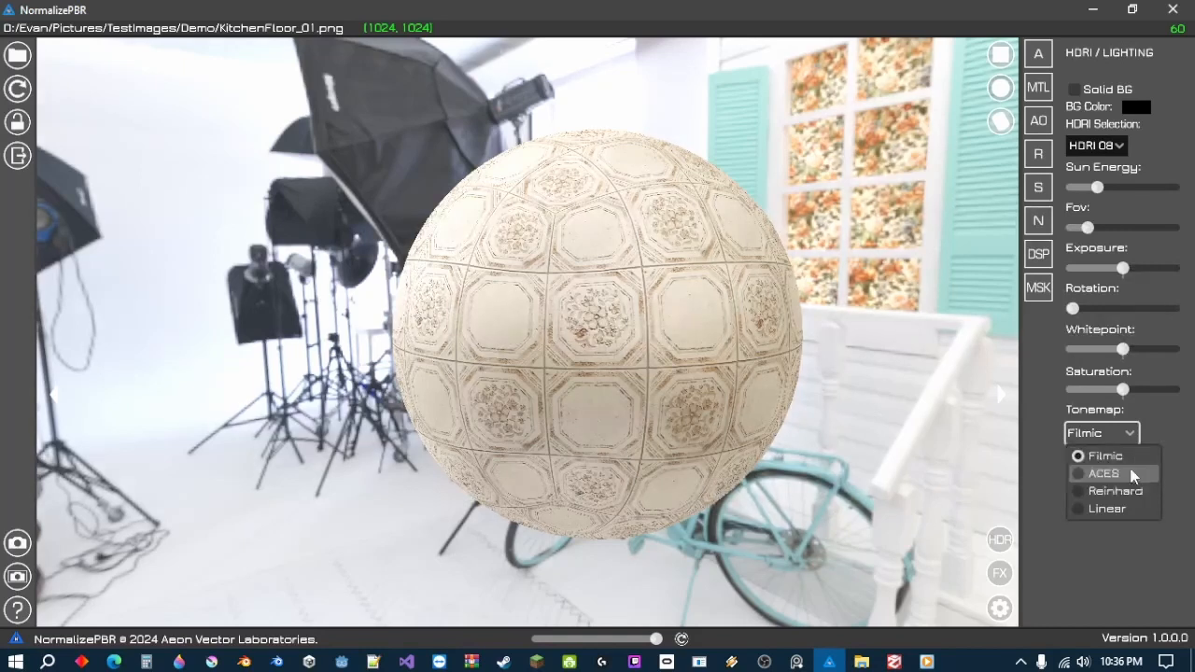
click(1125, 474)
click(1121, 436)
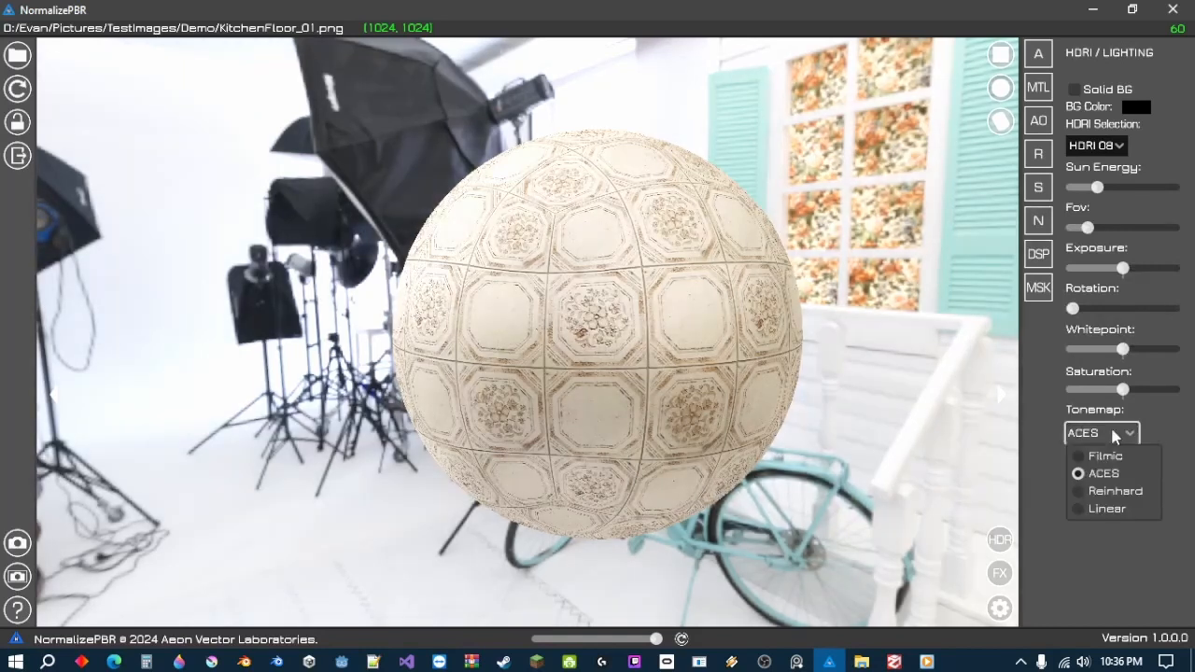
click(1114, 492)
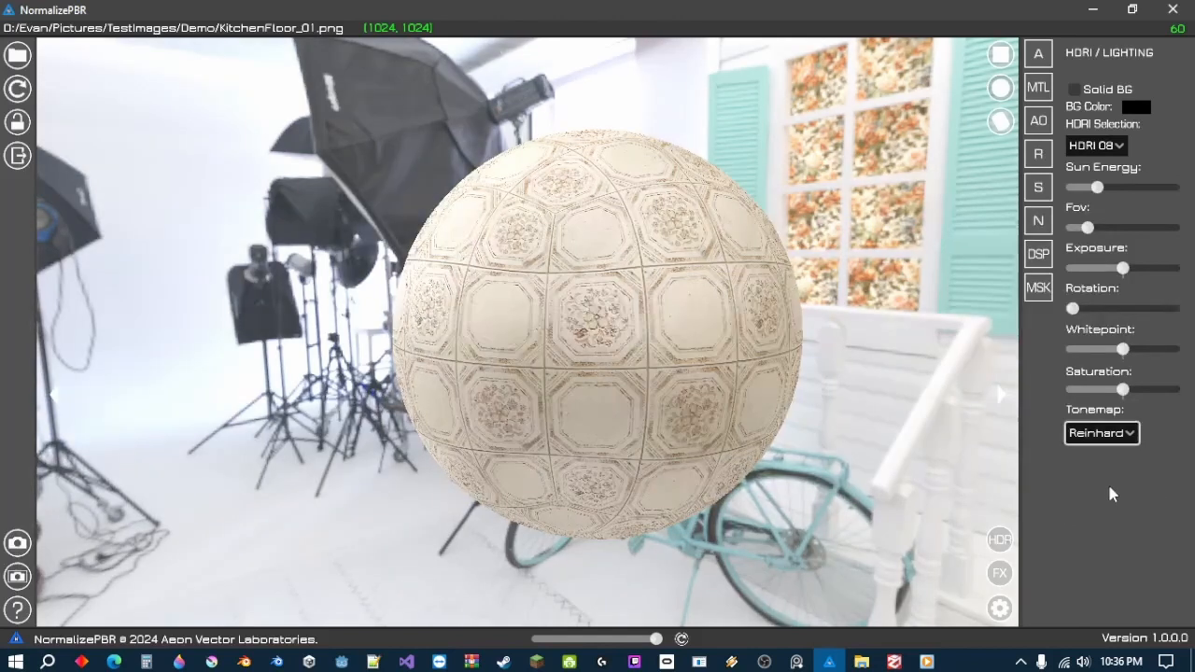
click(1117, 436)
click(1111, 509)
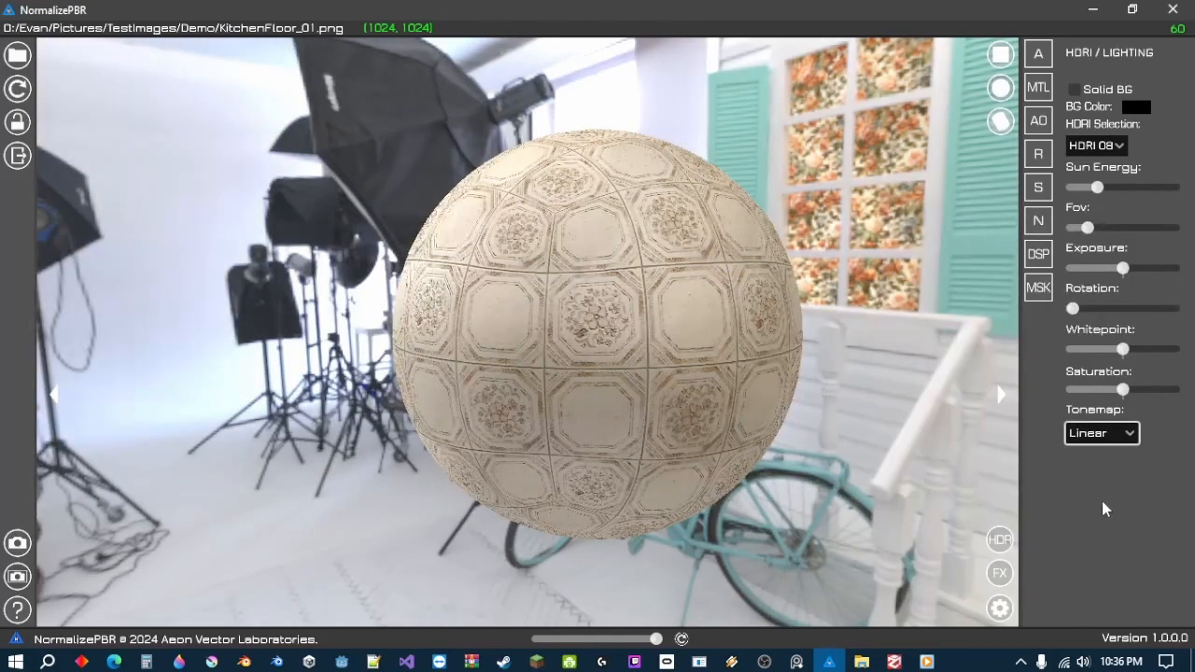
click(1097, 436)
click(1105, 456)
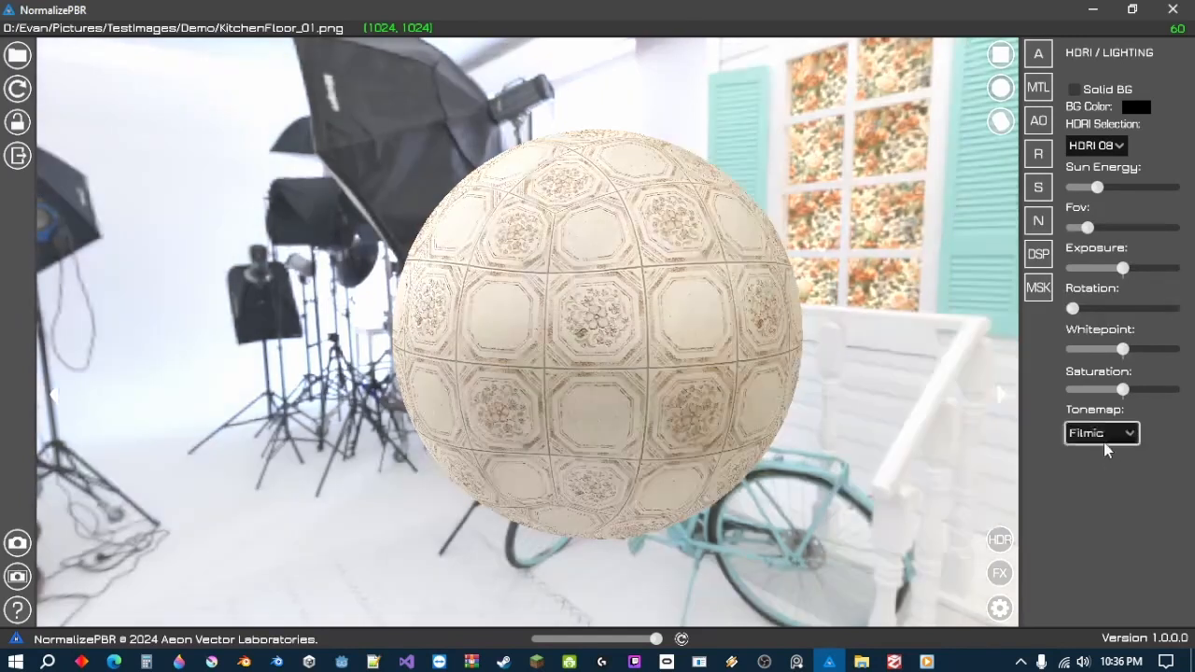
- Set the tonemap to ACES and slightly lower Sun Energy and Exposure
click(1104, 441)
click(1104, 474)
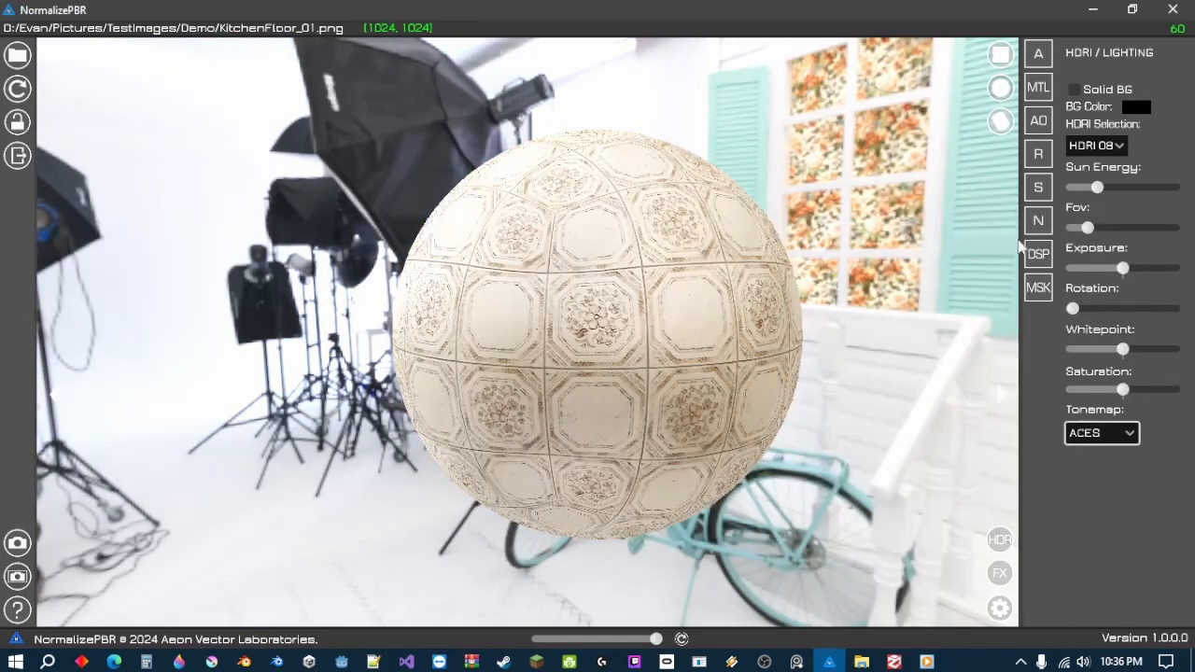
drag(1096, 190, 1091, 188)
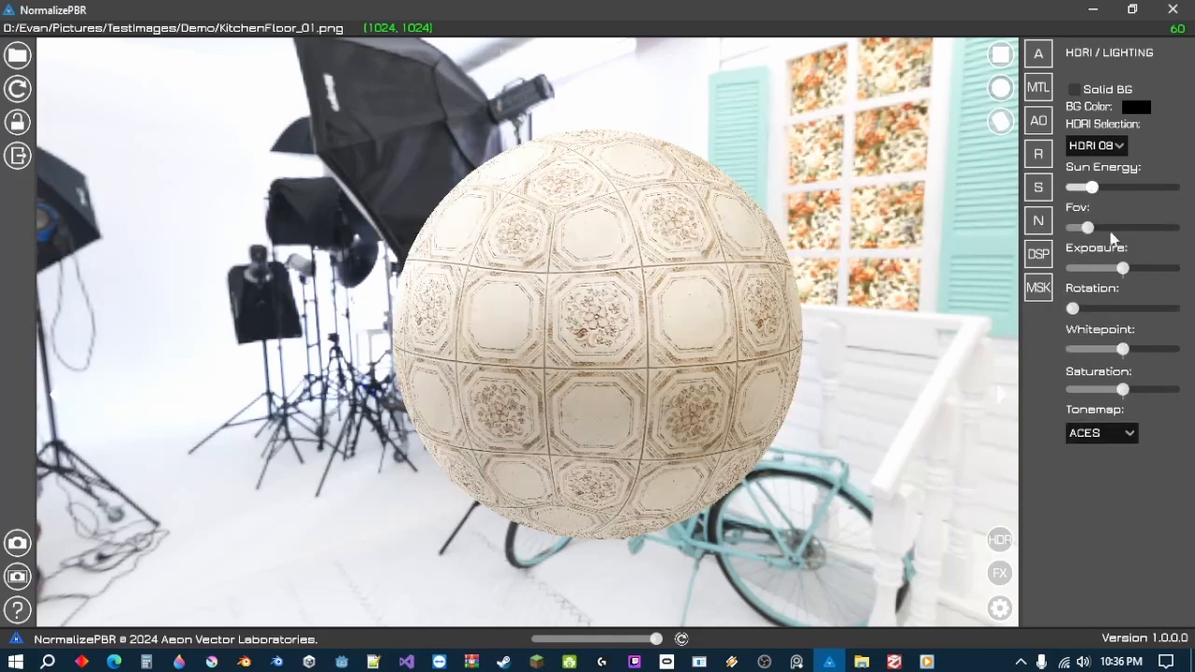
drag(1122, 268, 1109, 271)
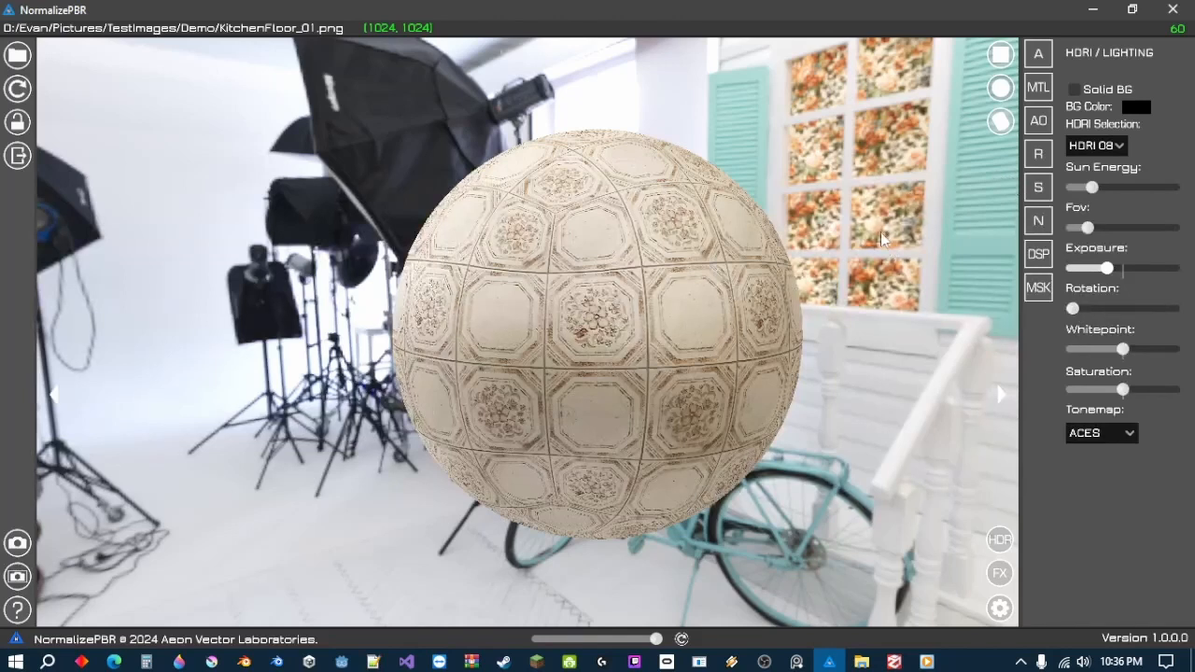
- Show the Post FX settings with the sphere from another angle, and compare it with SSR off and on
click(998, 575)
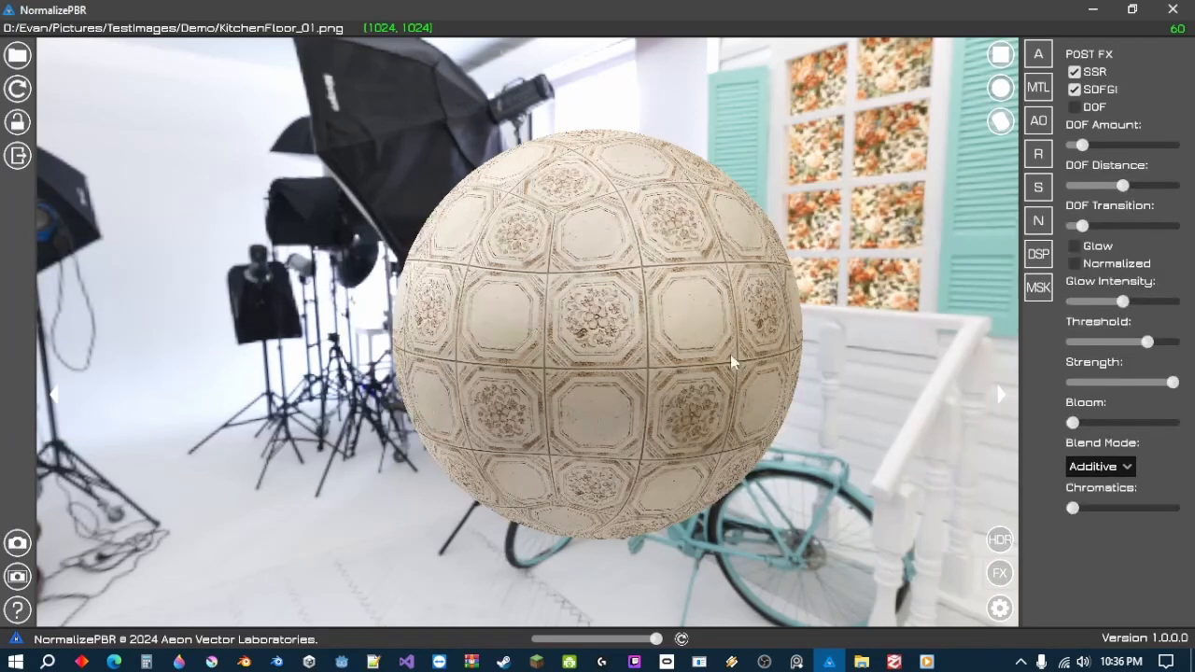
drag(730, 353, 887, 210)
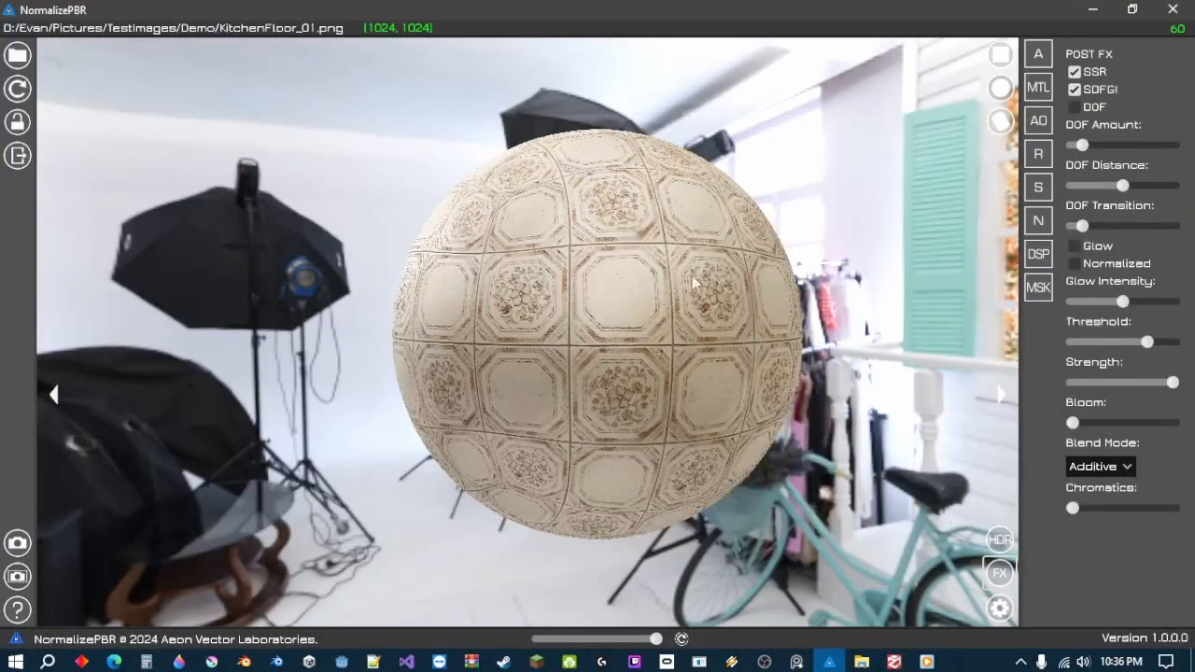
click(1105, 71)
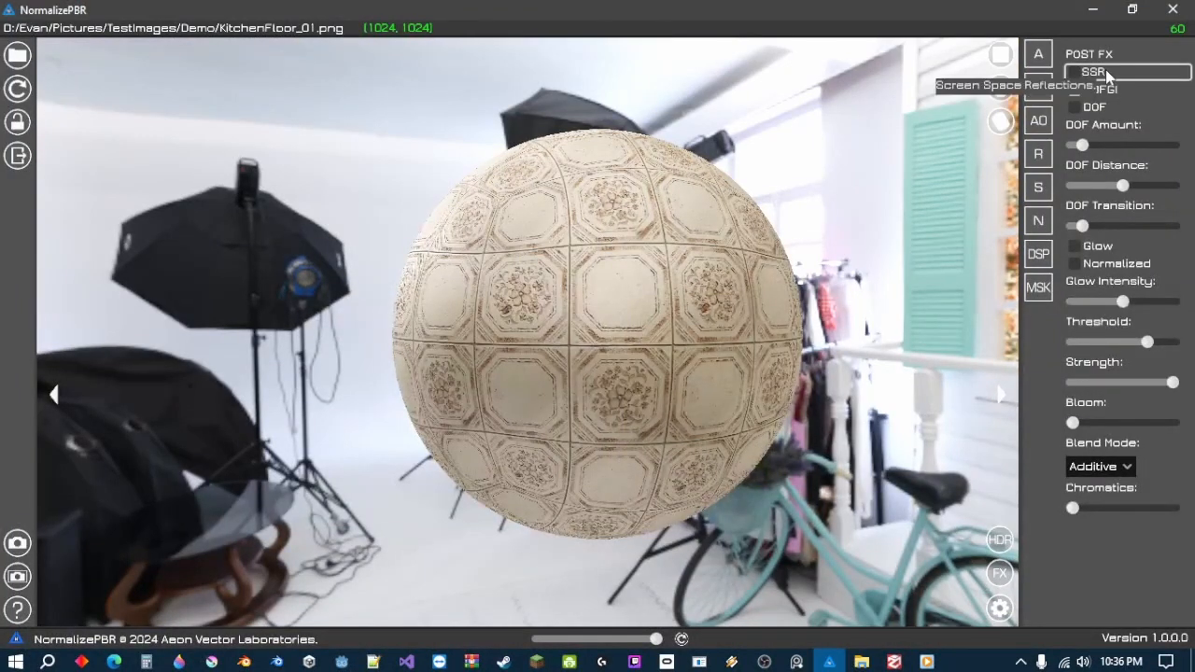
click(1106, 71)
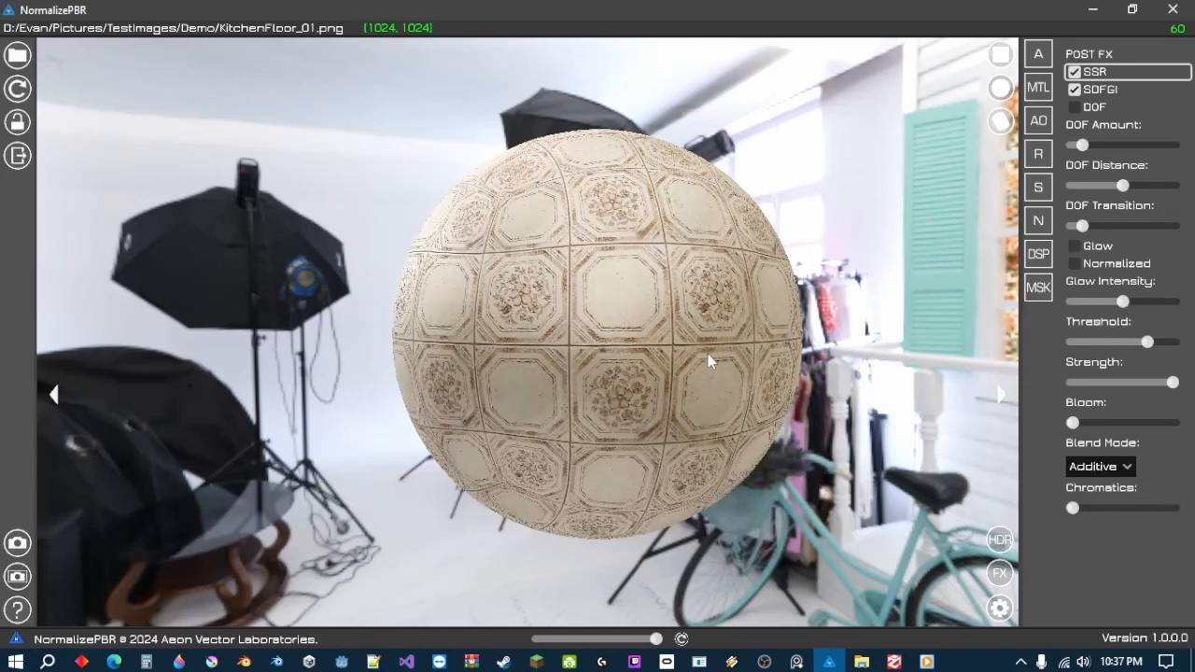
- Enable DOF in the Post FX settings and disable the Alpha option in the Albedo settings
click(1084, 107)
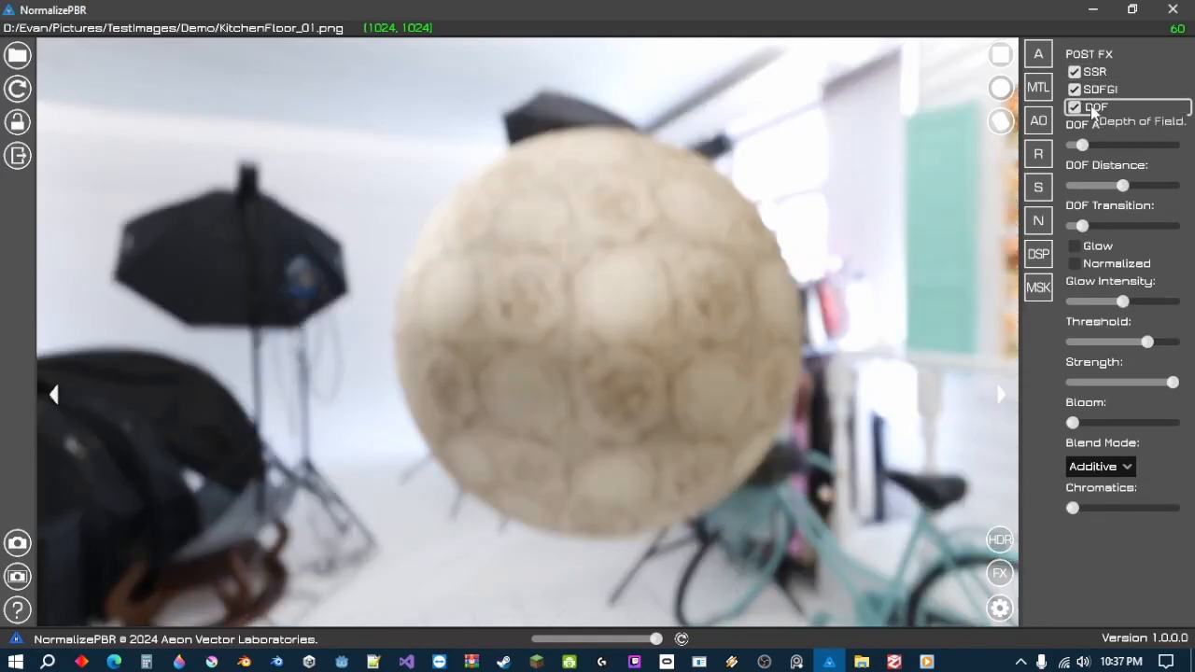
click(1038, 56)
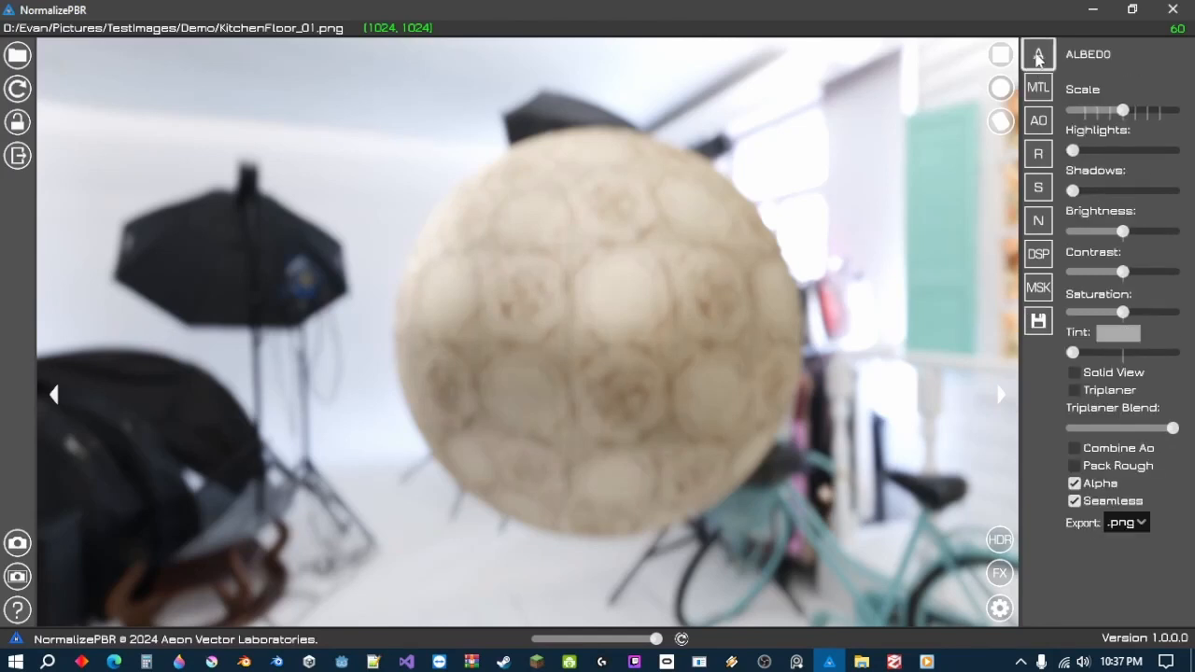
click(1102, 485)
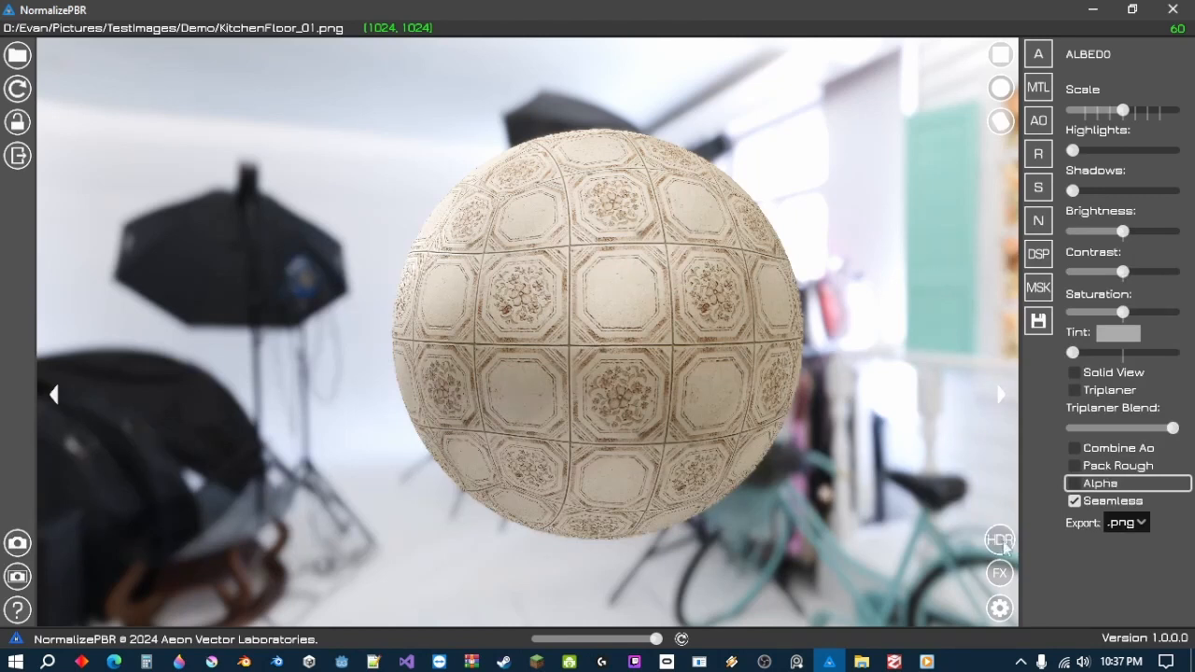
- In the Post FX settings, try out DOF Amount, slightly lower DOF Distance and slightly raise DOF Transition
click(1000, 574)
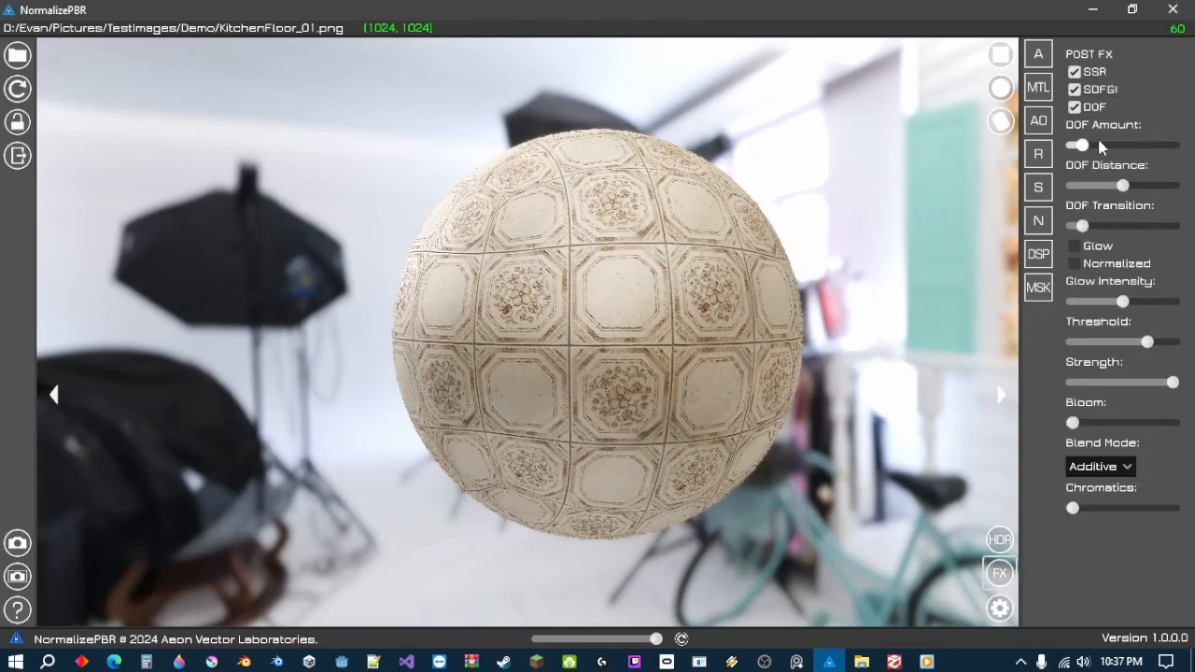
mouse_move(1084, 143)
mouse_down()
mouse_move(1119, 149)
mouse_move(1082, 155)
mouse_up()
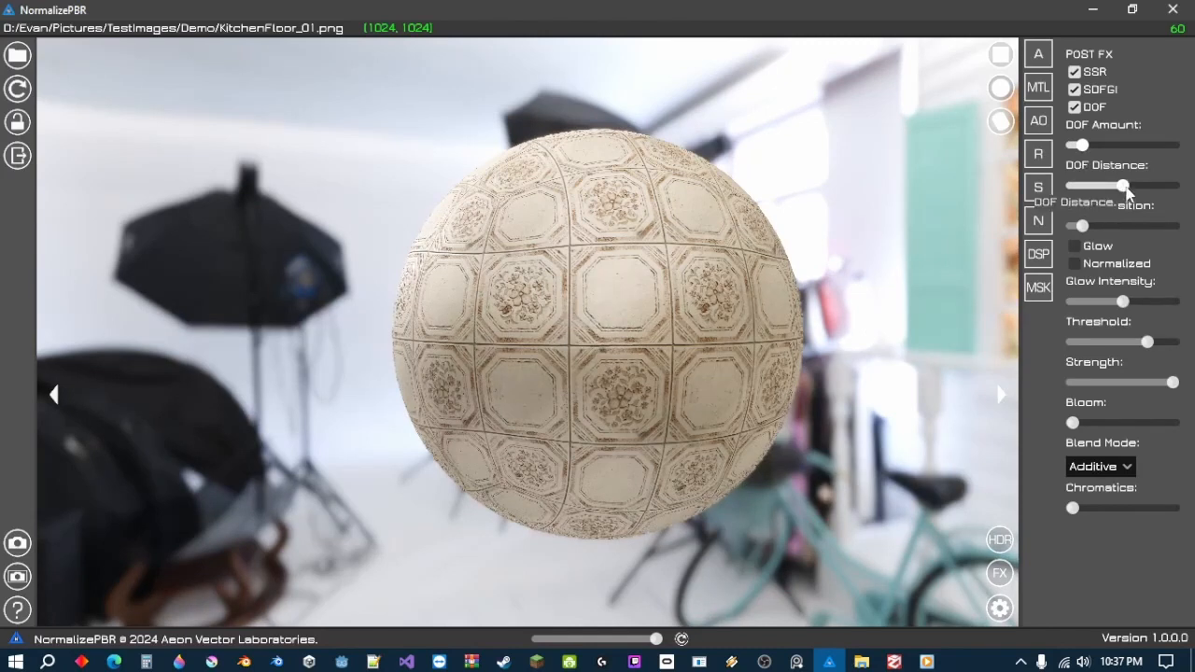
mouse_move(1126, 187)
mouse_down()
mouse_move(1150, 188)
mouse_move(1099, 187)
mouse_move(1139, 187)
mouse_move(1112, 188)
mouse_up()
mouse_move(1085, 230)
mouse_down()
mouse_move(1116, 231)
mouse_move(1075, 230)
mouse_move(1094, 231)
mouse_up()
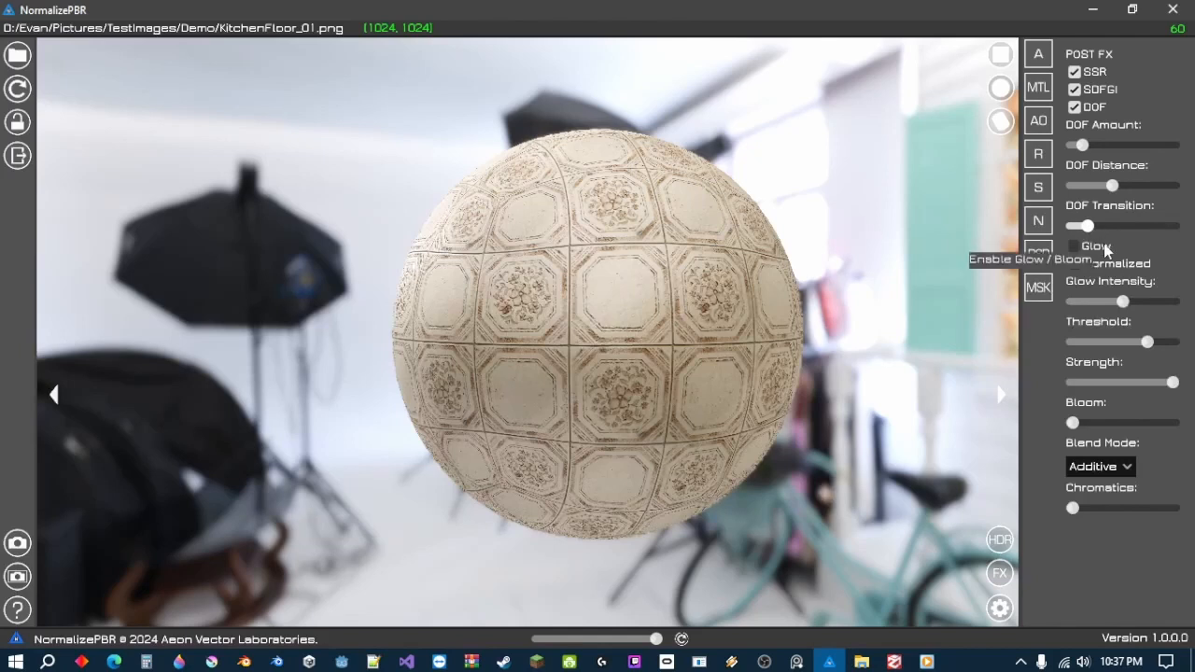
- Enable Glow with Normalized, reduce Glow Intensity, Threshold and Strength, and raise Bloom to about a third
click(1102, 247)
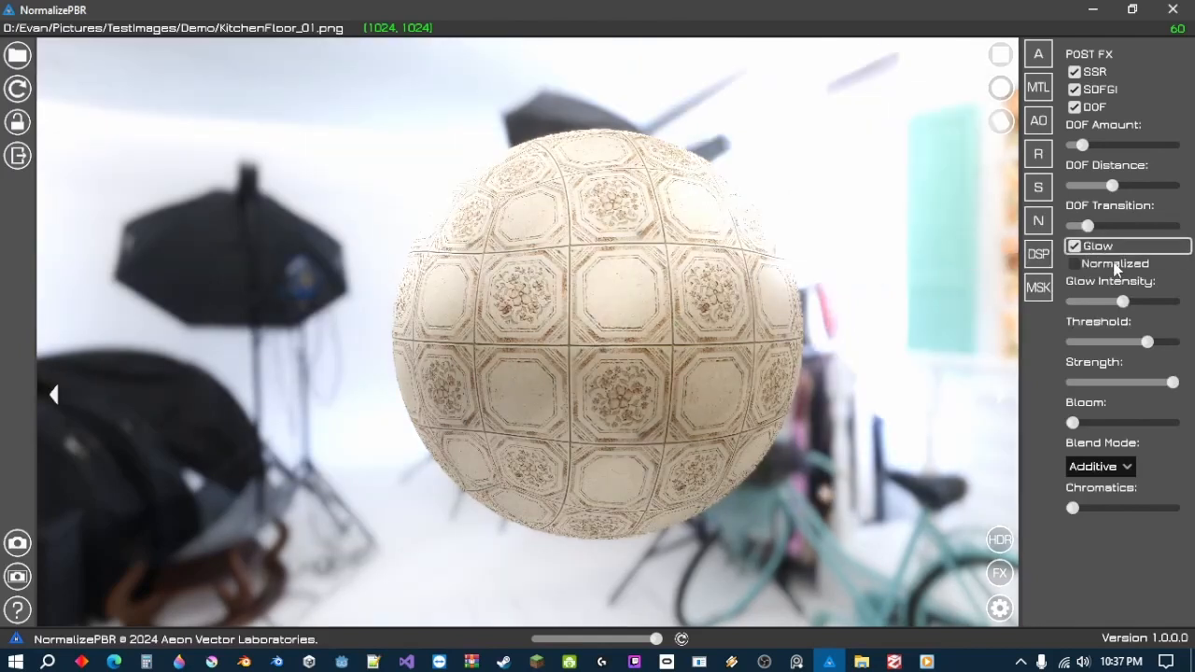
click(1115, 265)
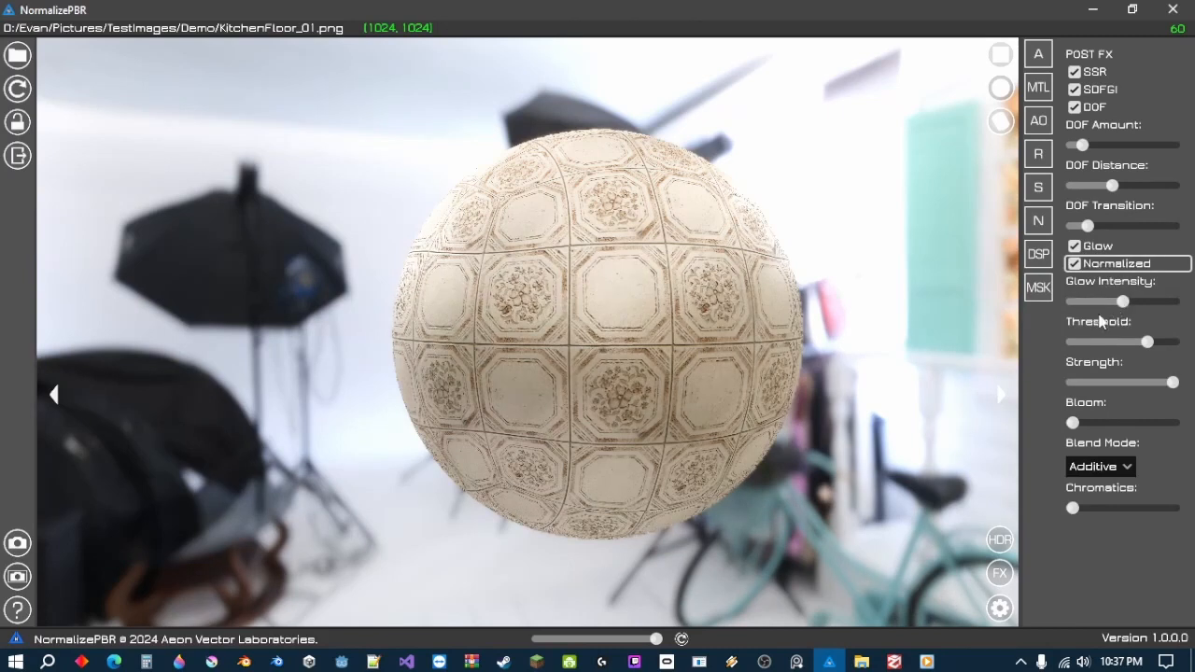
drag(1123, 301, 1104, 299)
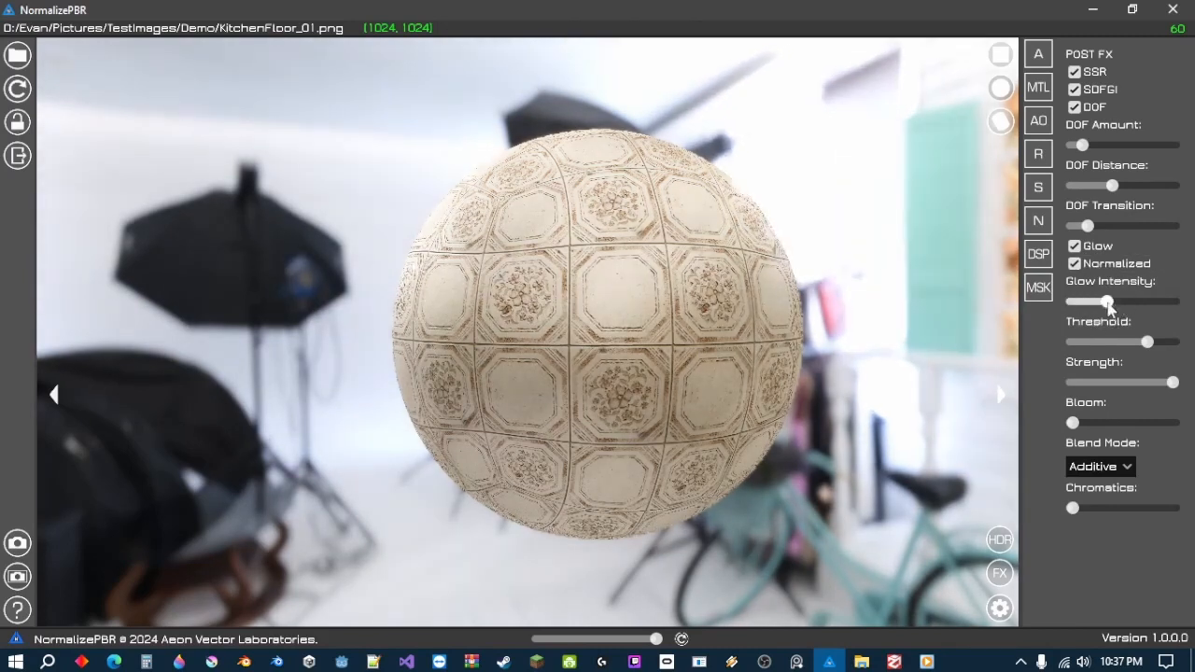
drag(1146, 342, 1118, 346)
drag(1172, 384, 1138, 387)
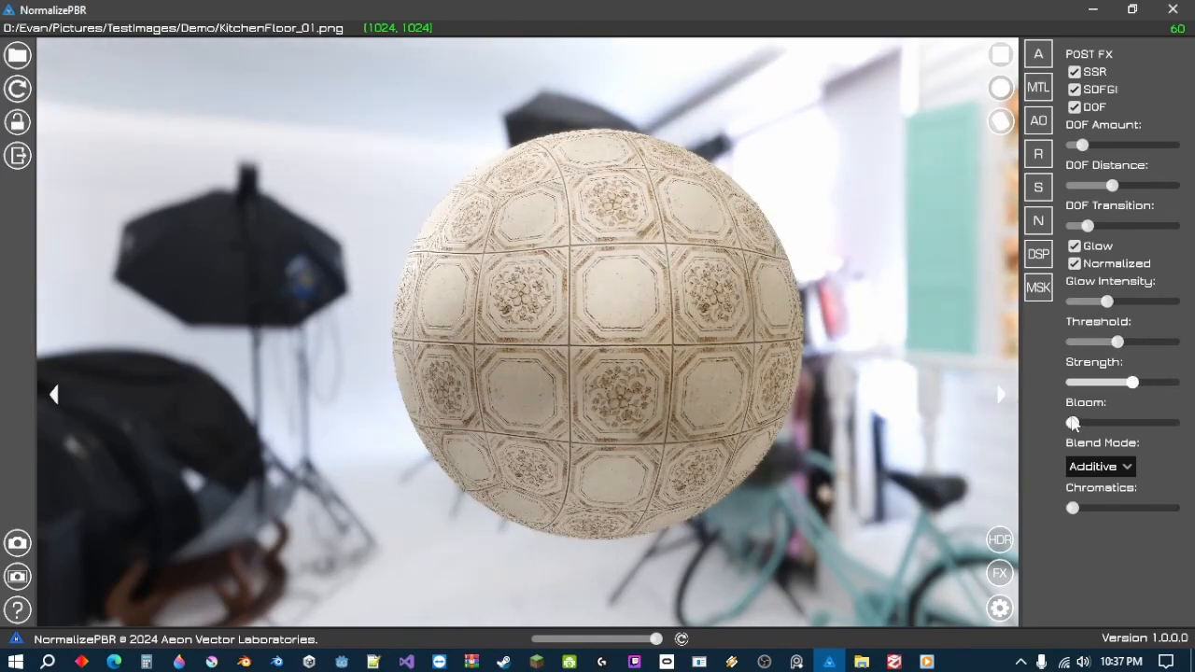
drag(1074, 424, 1107, 428)
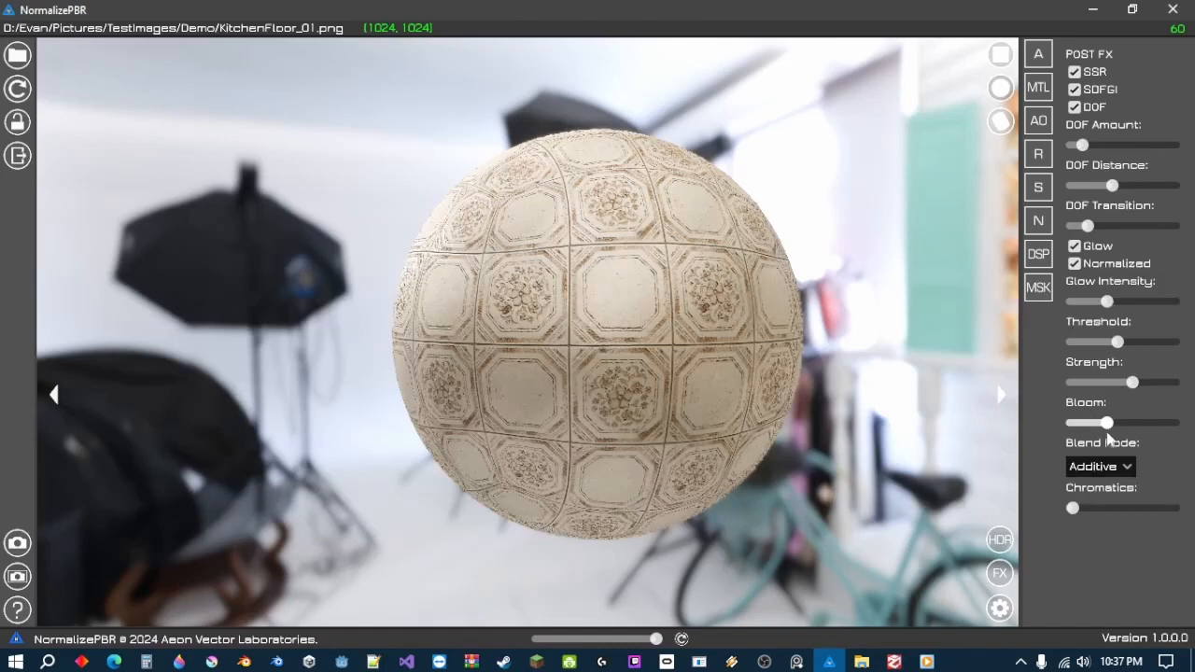
- Try the Screen and Mix blend modes for the glow and return the Blend Mode to Additive
click(1117, 467)
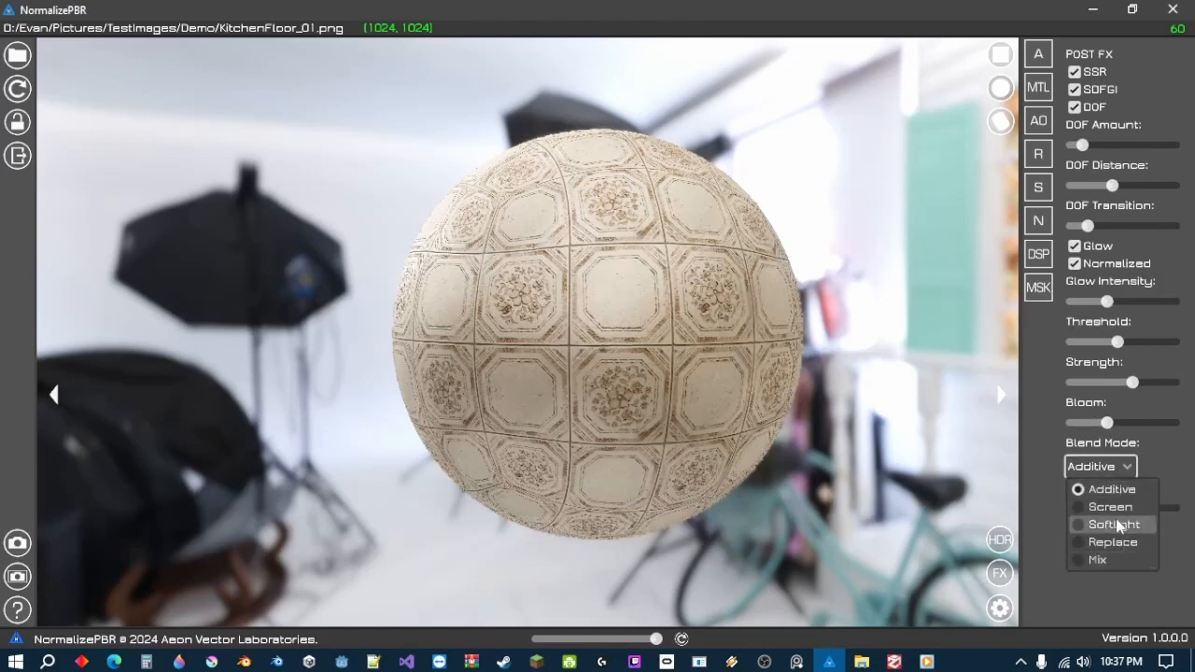
click(1117, 509)
click(1116, 467)
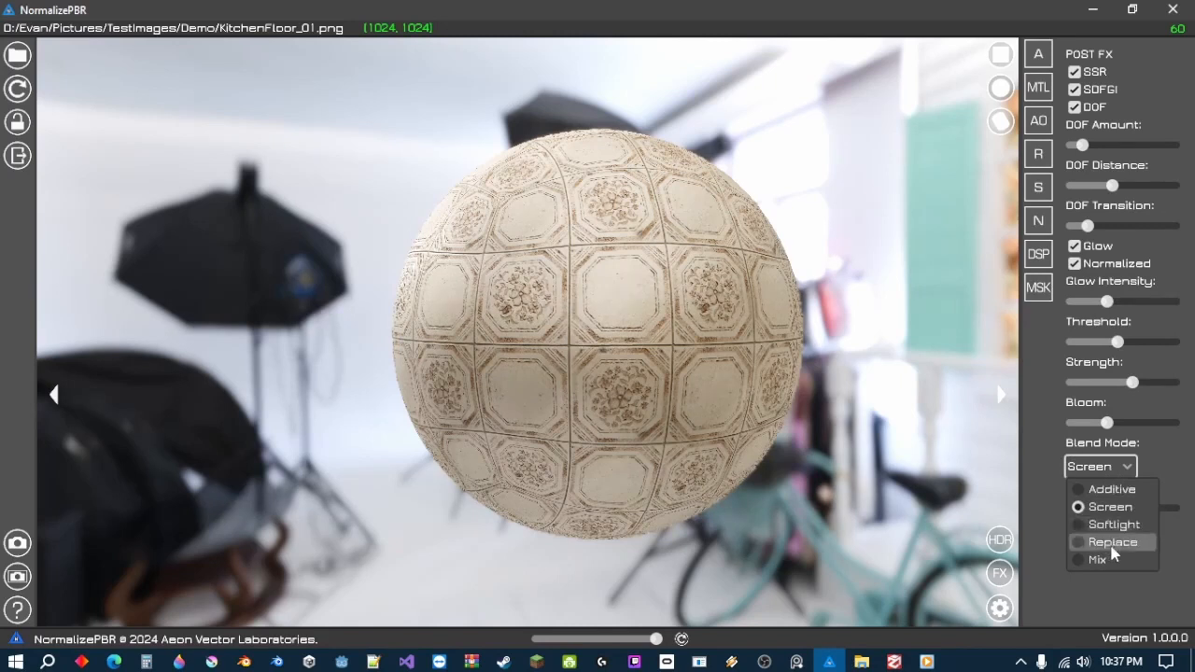
click(1112, 559)
click(1112, 472)
click(1119, 492)
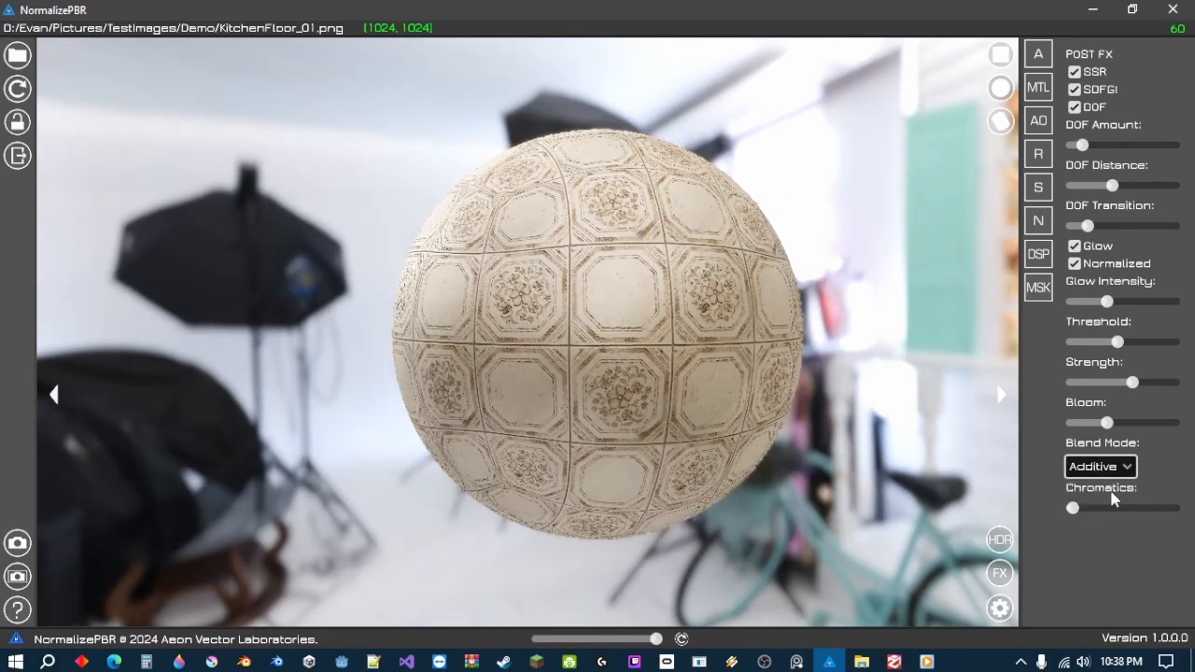
- Raise Chromatics to slightly past half and save a screenshot of the viewport
drag(1073, 508, 1137, 527)
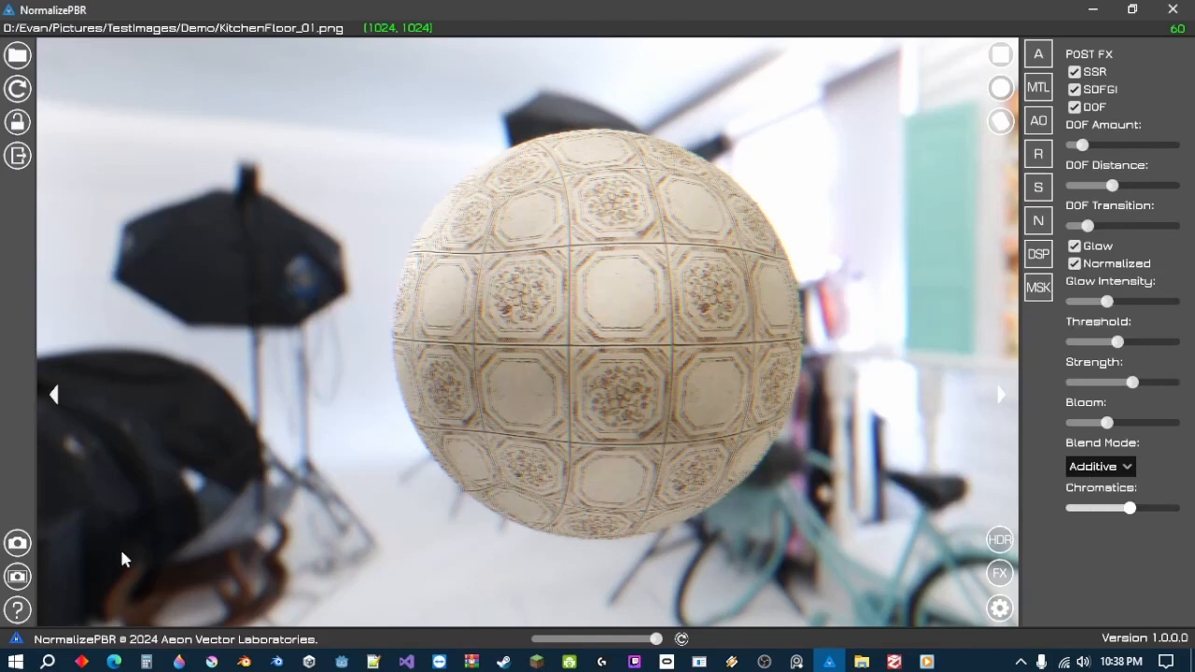
click(17, 543)
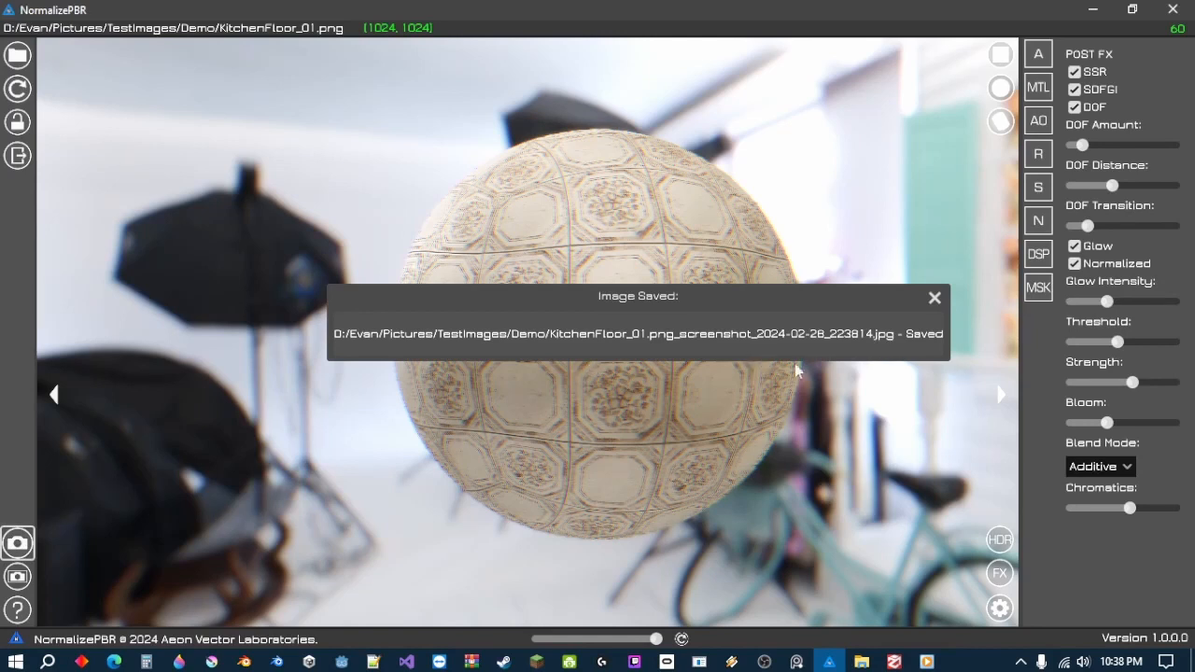
click(935, 298)
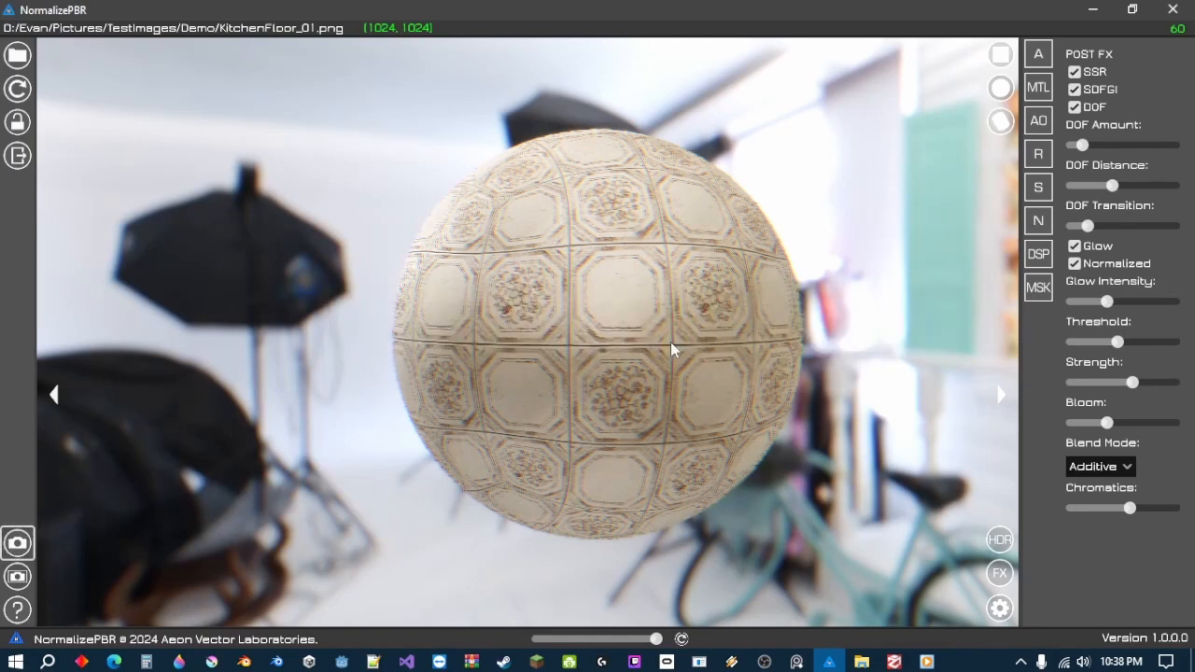
- Enable Solid BG in the HDRI / Lighting settings
click(1000, 608)
click(999, 573)
click(999, 540)
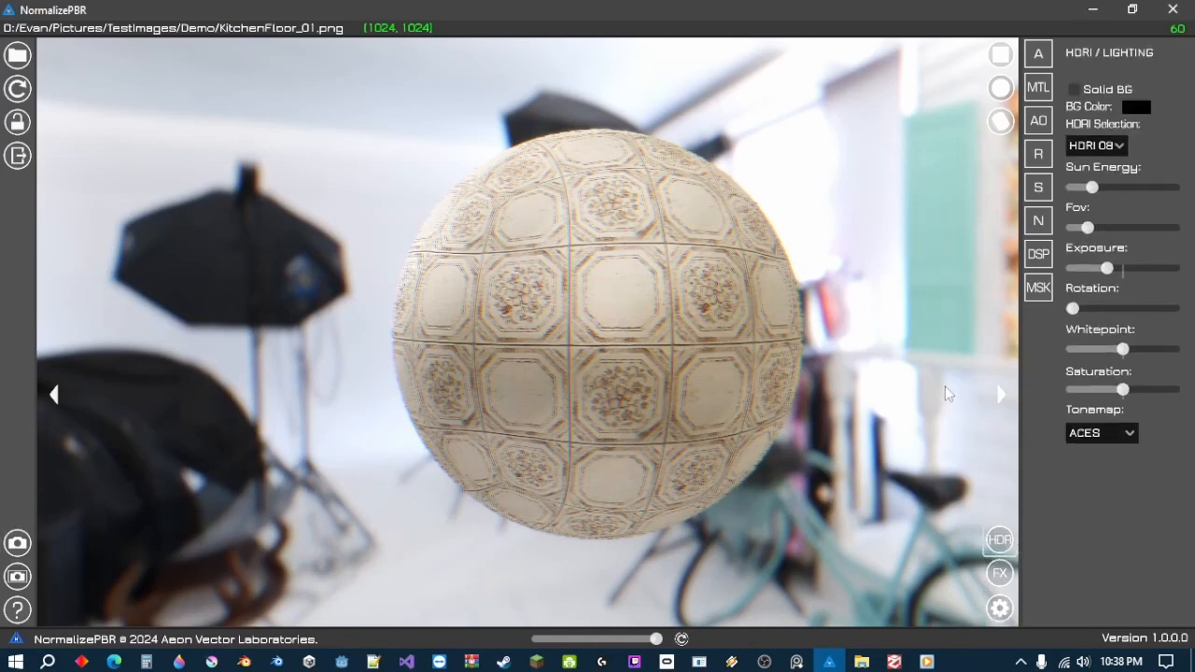
click(1106, 88)
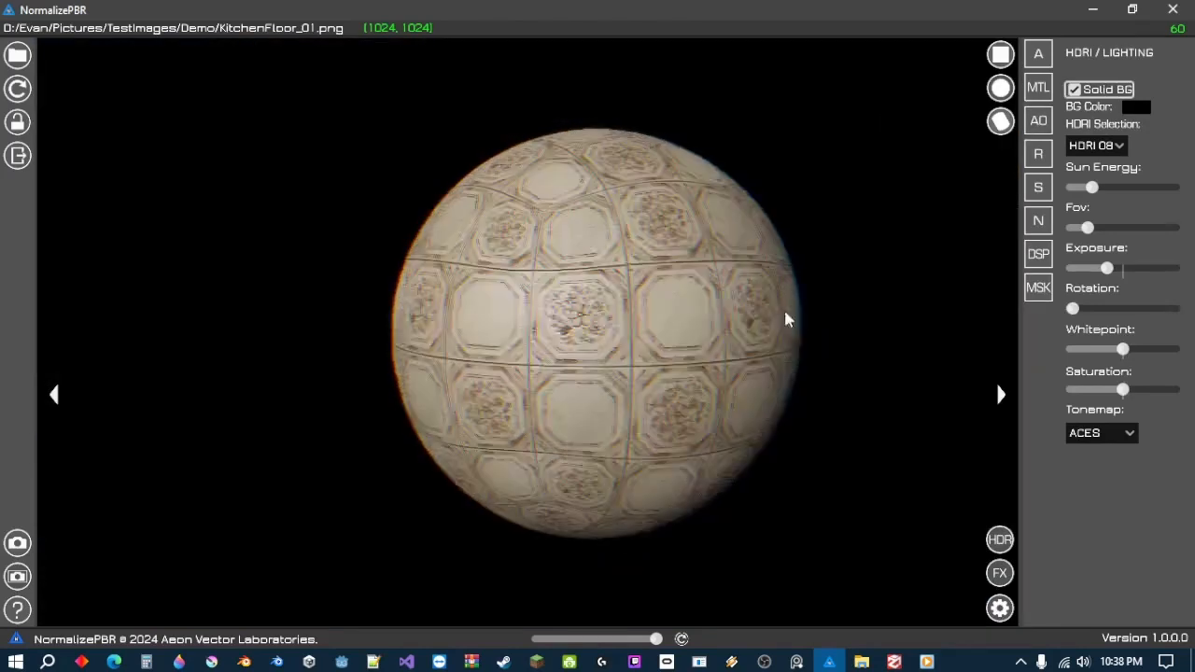
- Try the mid-grey background color 747474 and return the BG Color to black, 000000
click(1136, 108)
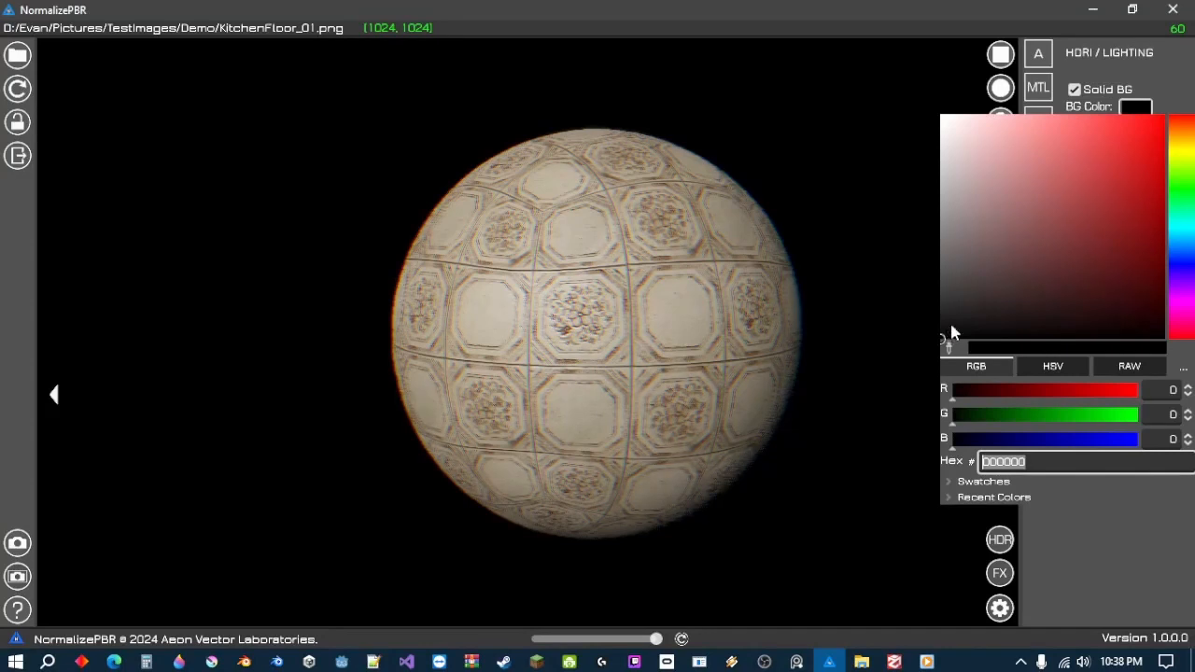
mouse_move(950, 327)
mouse_down()
mouse_move(953, 238)
mouse_move(955, 262)
mouse_move(939, 239)
mouse_up()
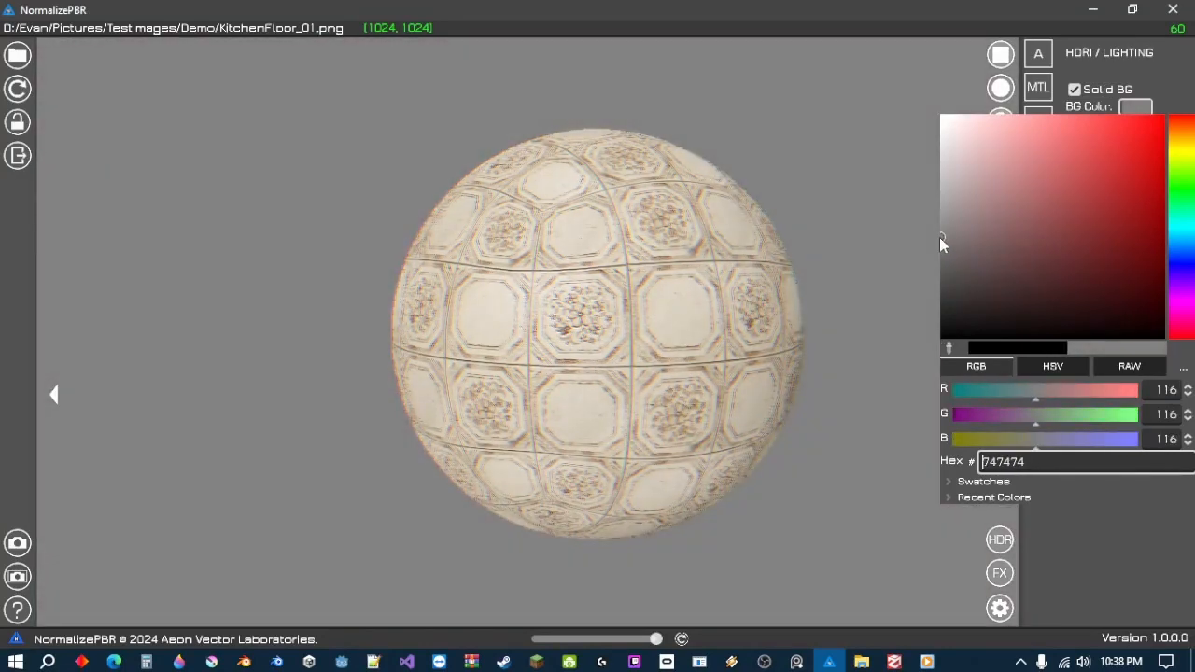
drag(940, 239, 936, 283)
drag(935, 325, 935, 357)
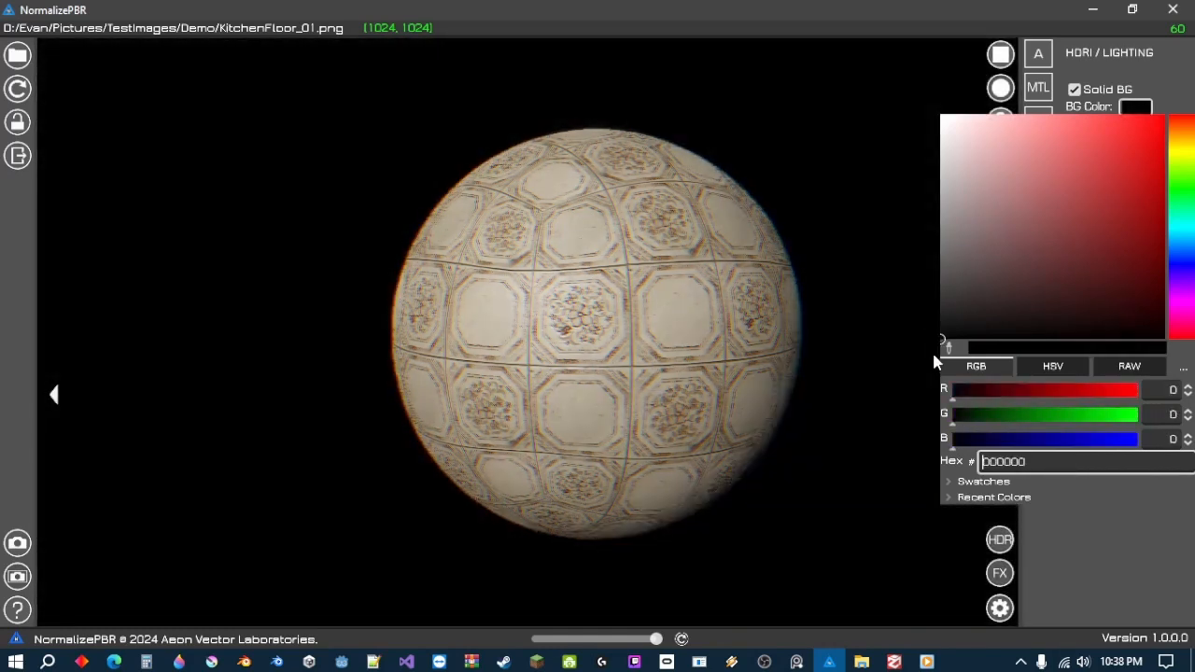
click(674, 318)
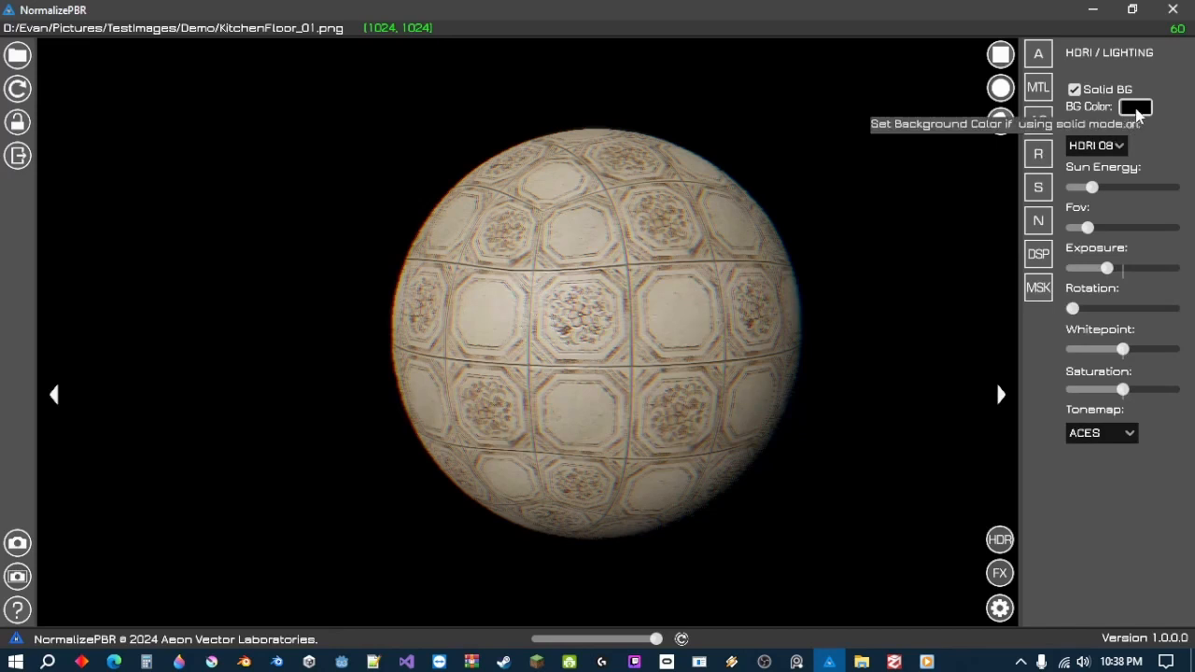
- Compare the sphere with Solid BG off and on, and revisit the Post FX and HDRI / Lighting settings
click(1103, 88)
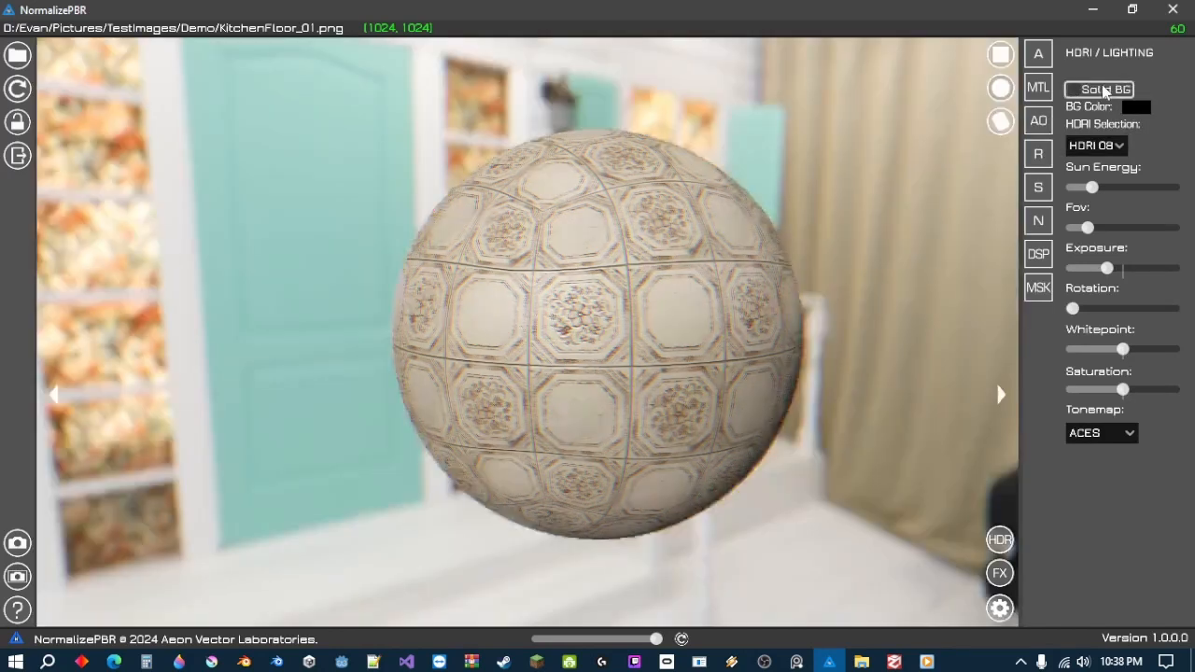
click(1102, 88)
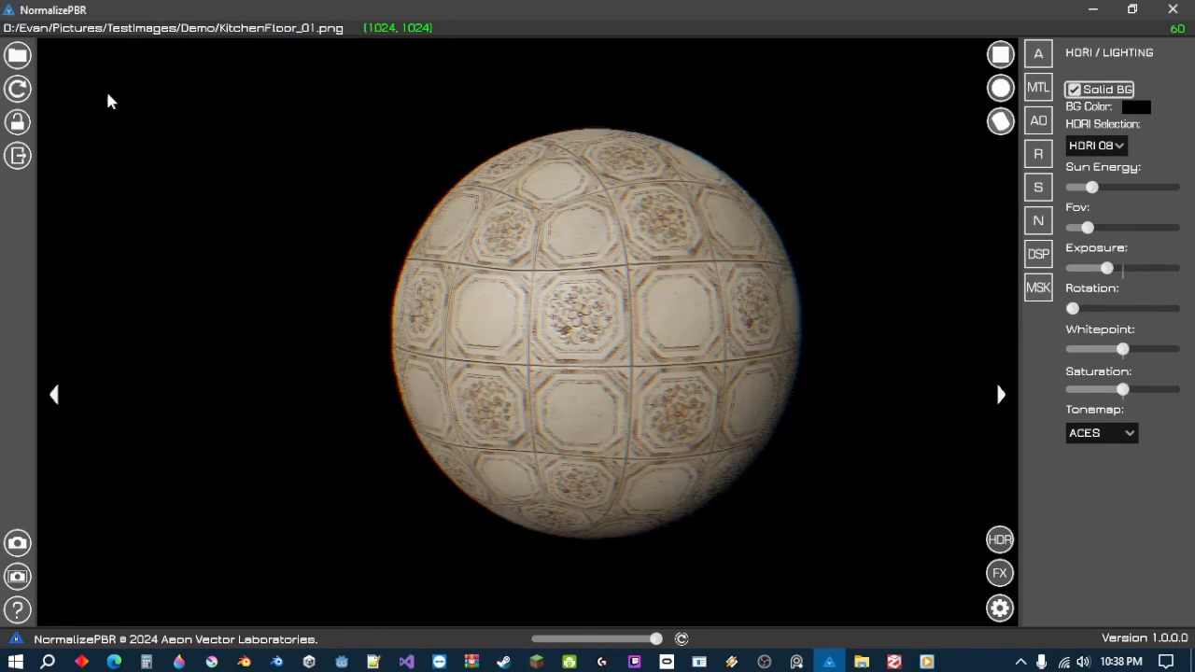
click(1000, 573)
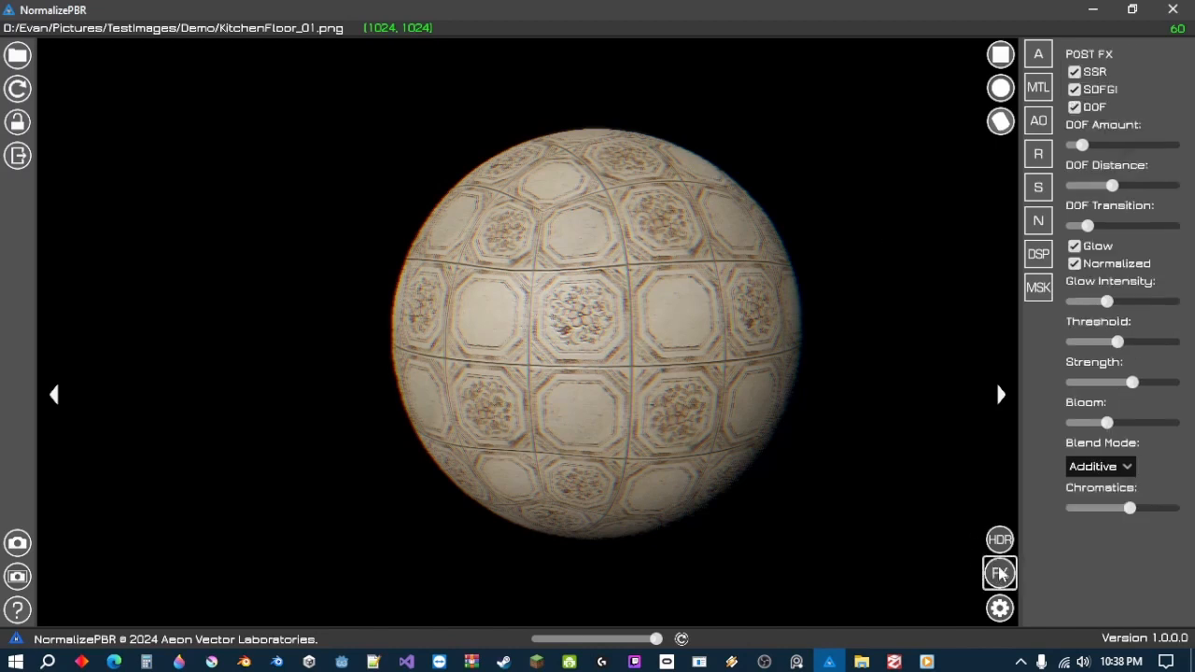
click(1001, 542)
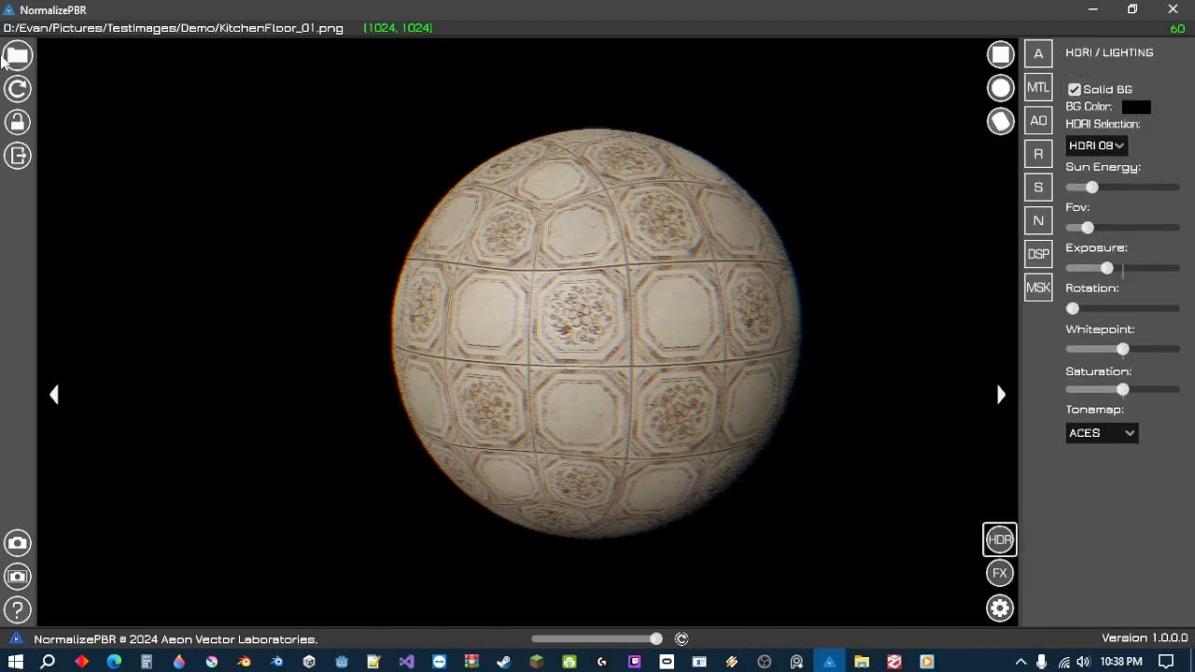
- Open the Grill_1K.png texture and preview it on the flat plane
click(24, 57)
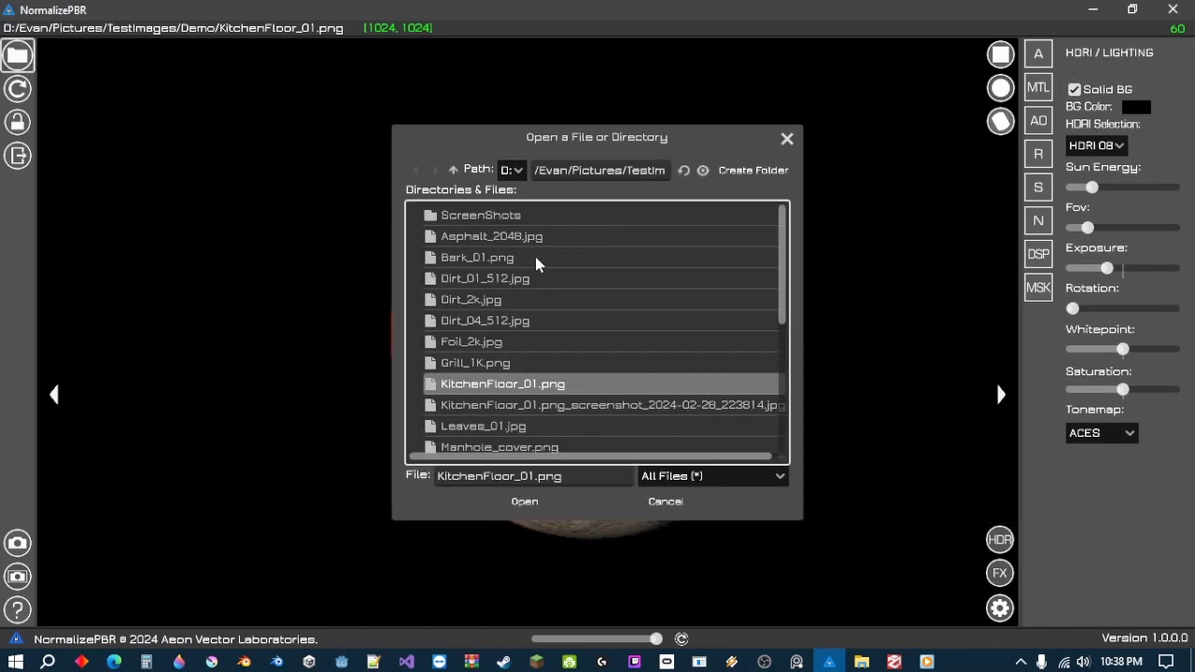
scroll(504, 354, down, 1)
double_click(476, 338)
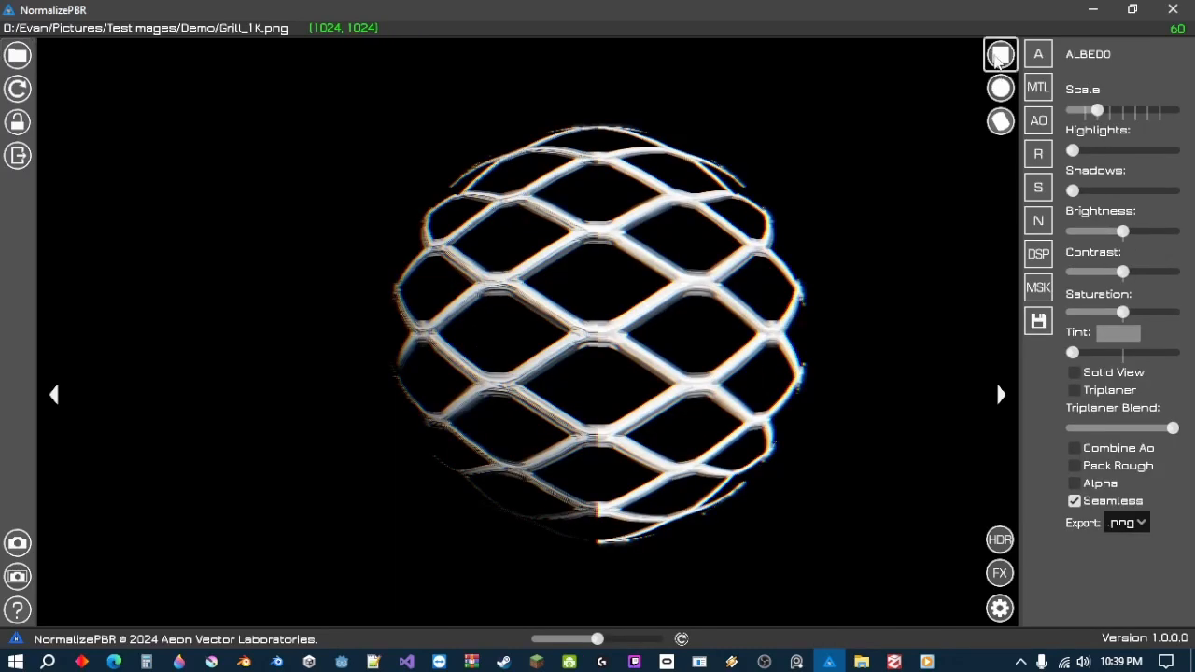
click(1000, 55)
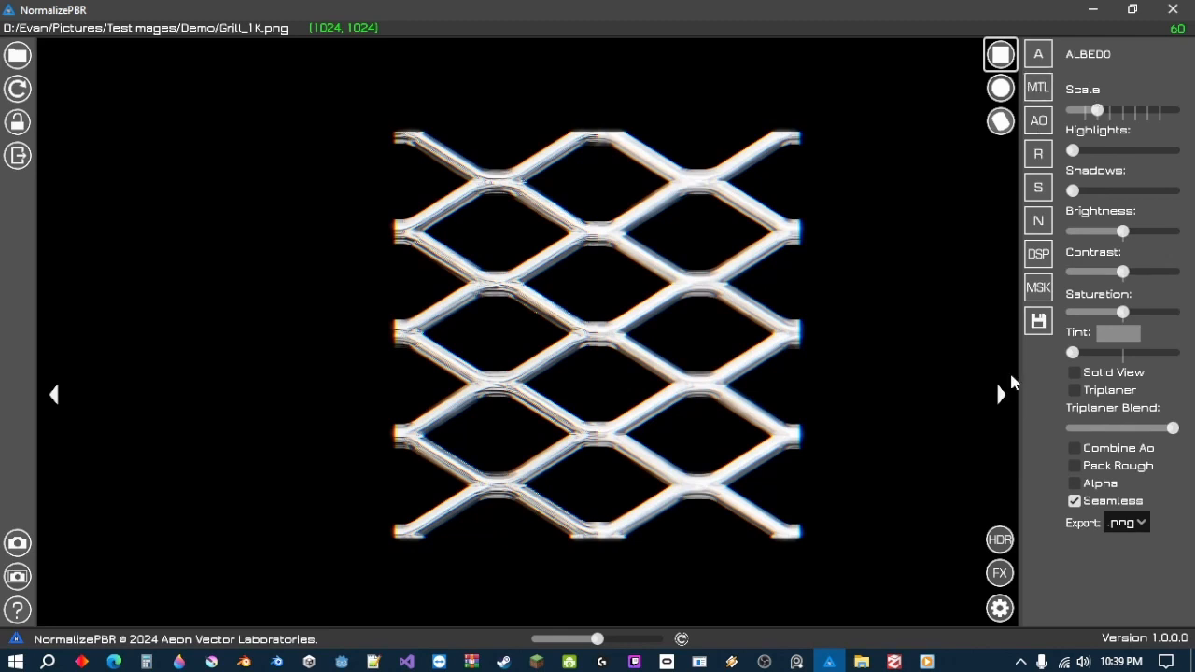
- Disable Solid BG in the HDRI / Lighting settings and enable Alpha in the grill's Albedo settings
click(1000, 540)
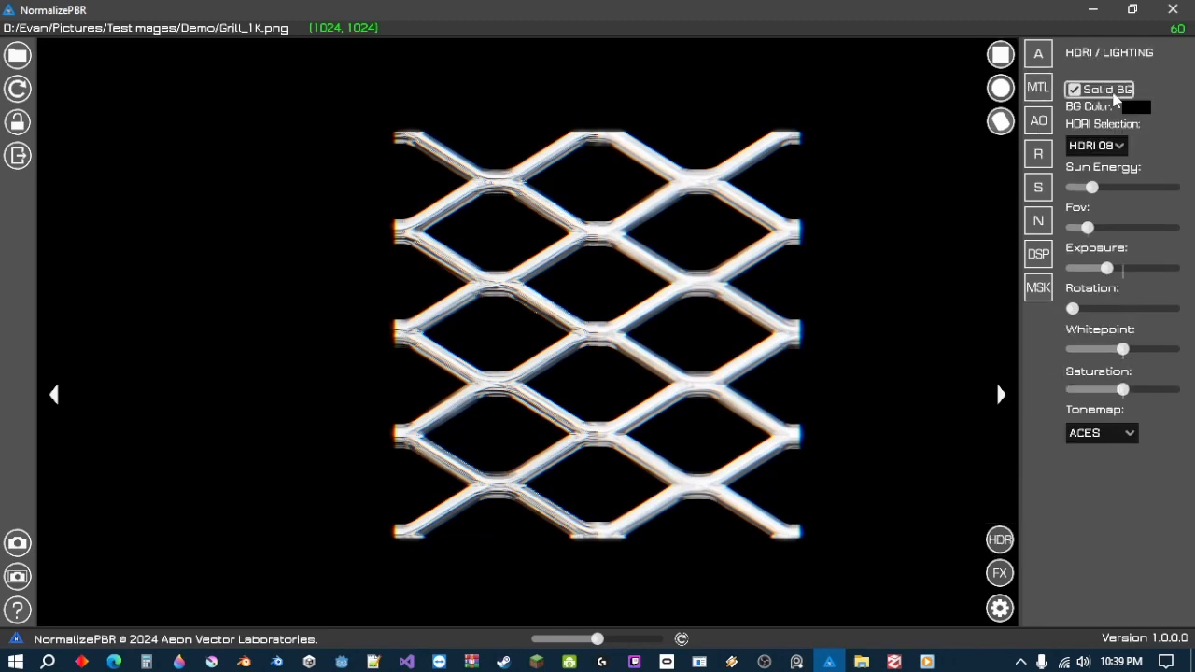
click(1075, 90)
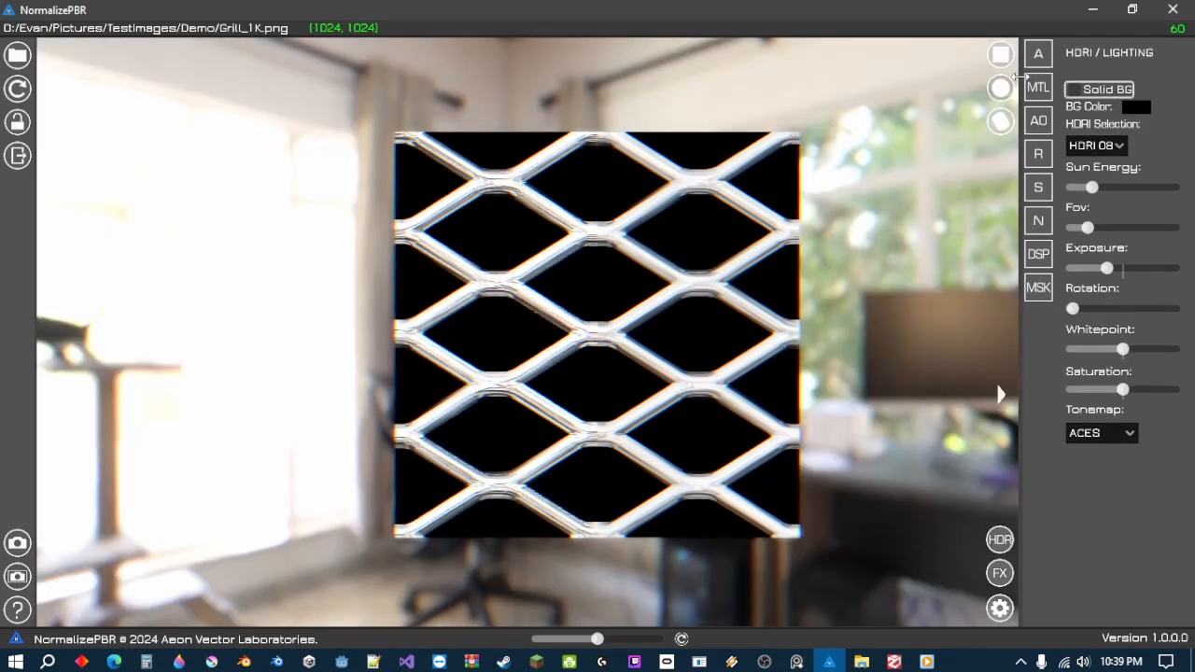
click(1038, 54)
click(1104, 483)
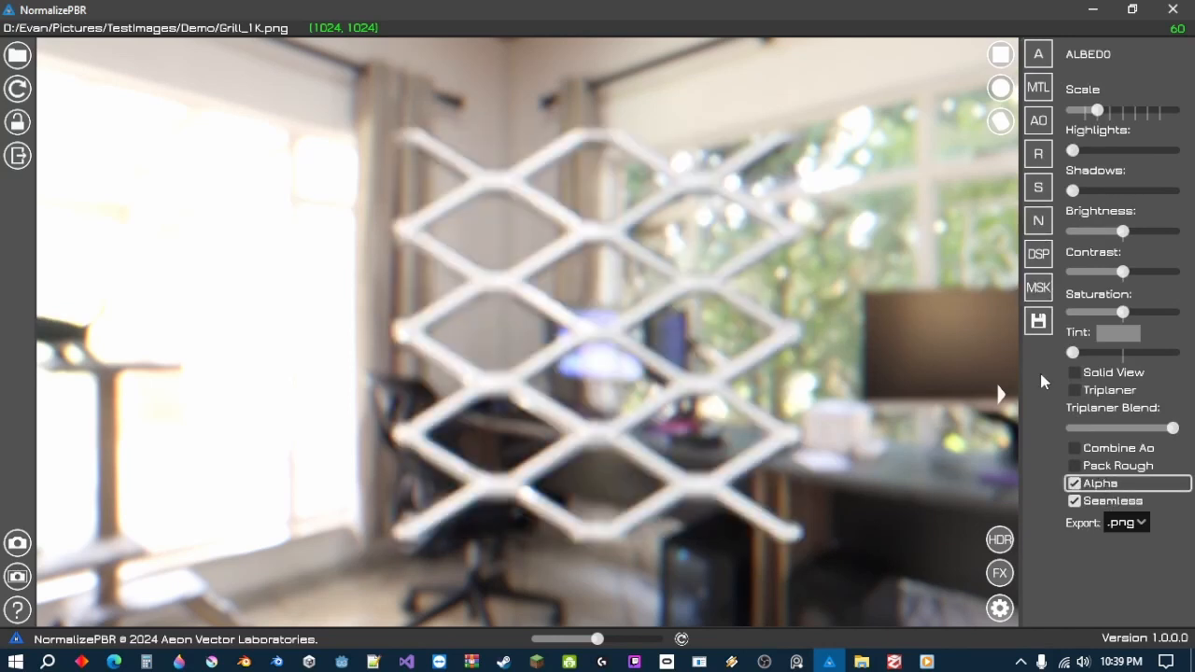
- Disable DOF in the Post FX settings and raise the grill's Albedo Scale to just under two-thirds
click(1000, 573)
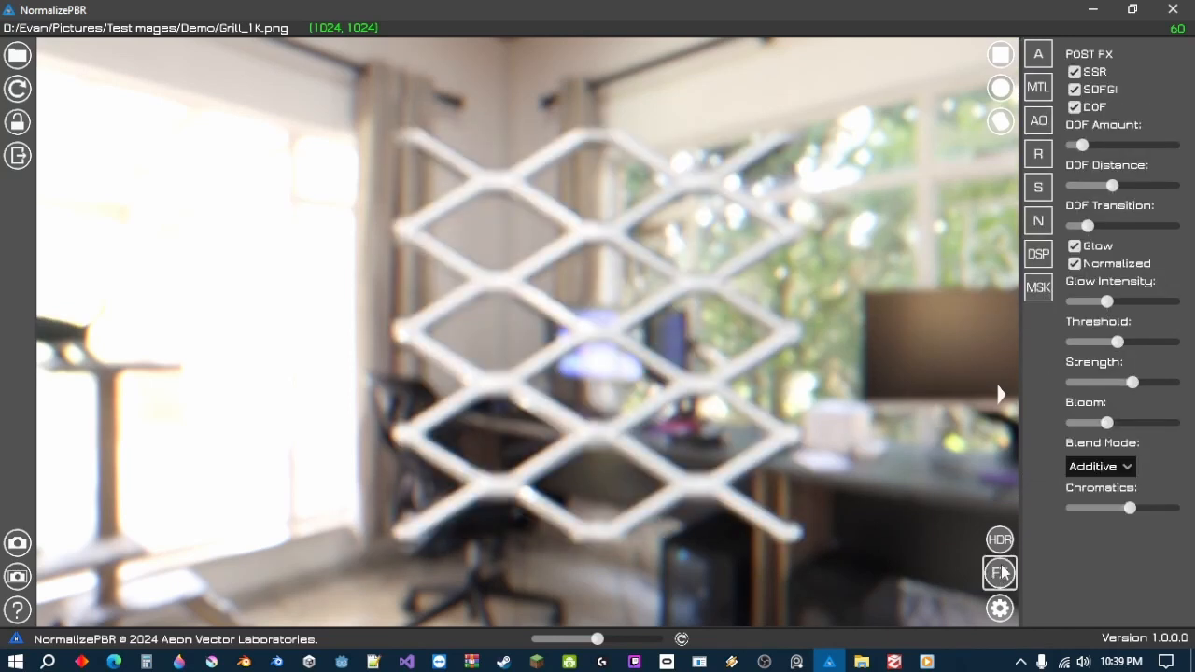
click(1093, 107)
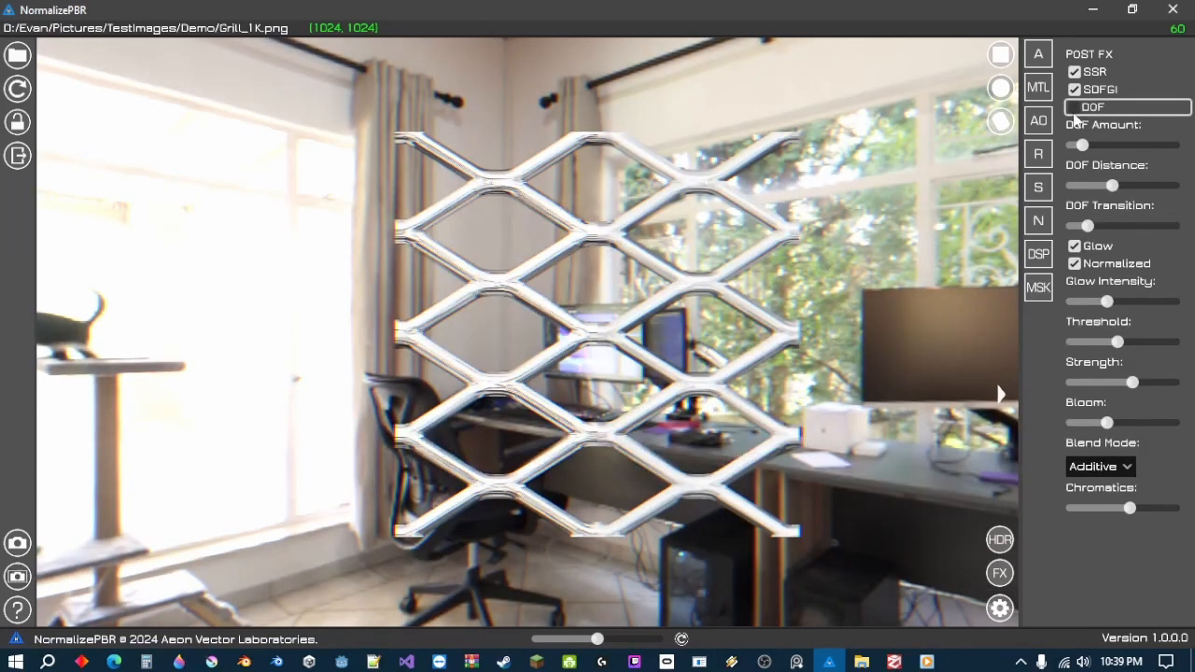
click(1039, 54)
drag(1098, 109, 1139, 120)
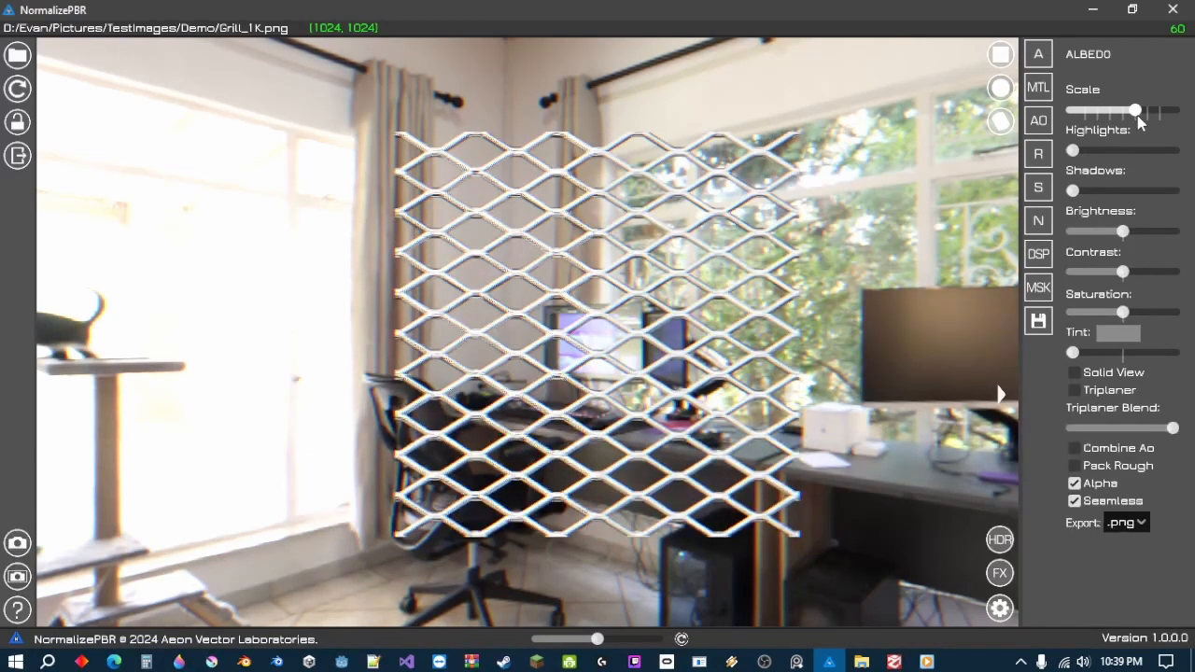
middle_drag(528, 433, 553, 434)
scroll(560, 430, up, 8)
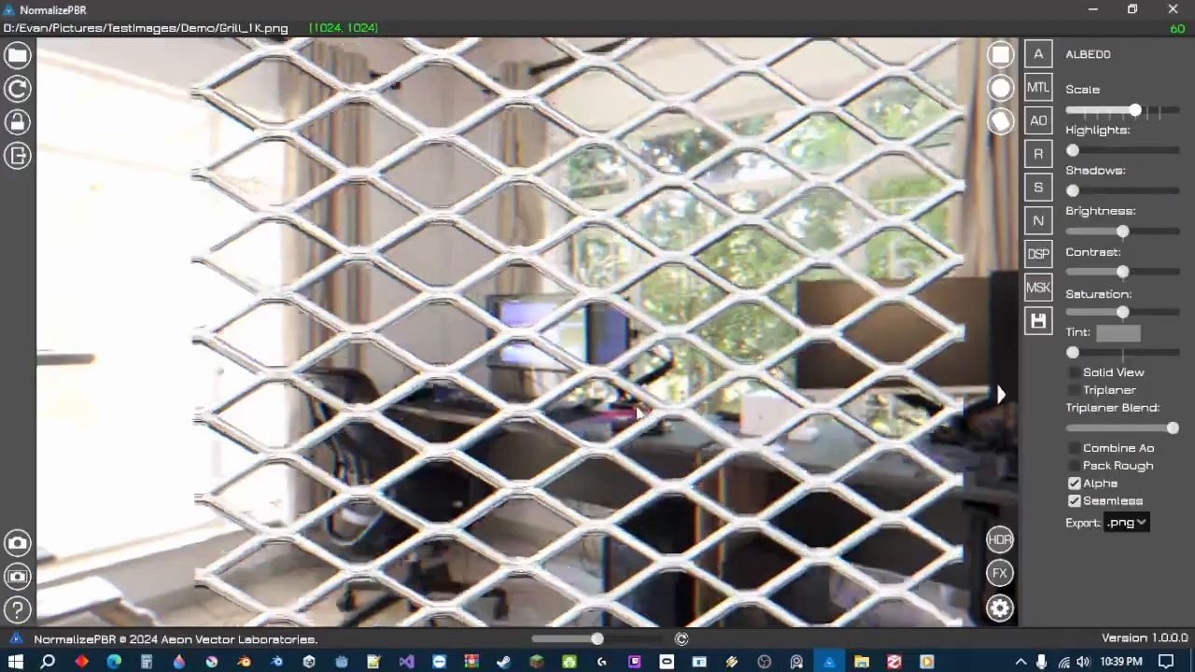
scroll(637, 414, up, 3)
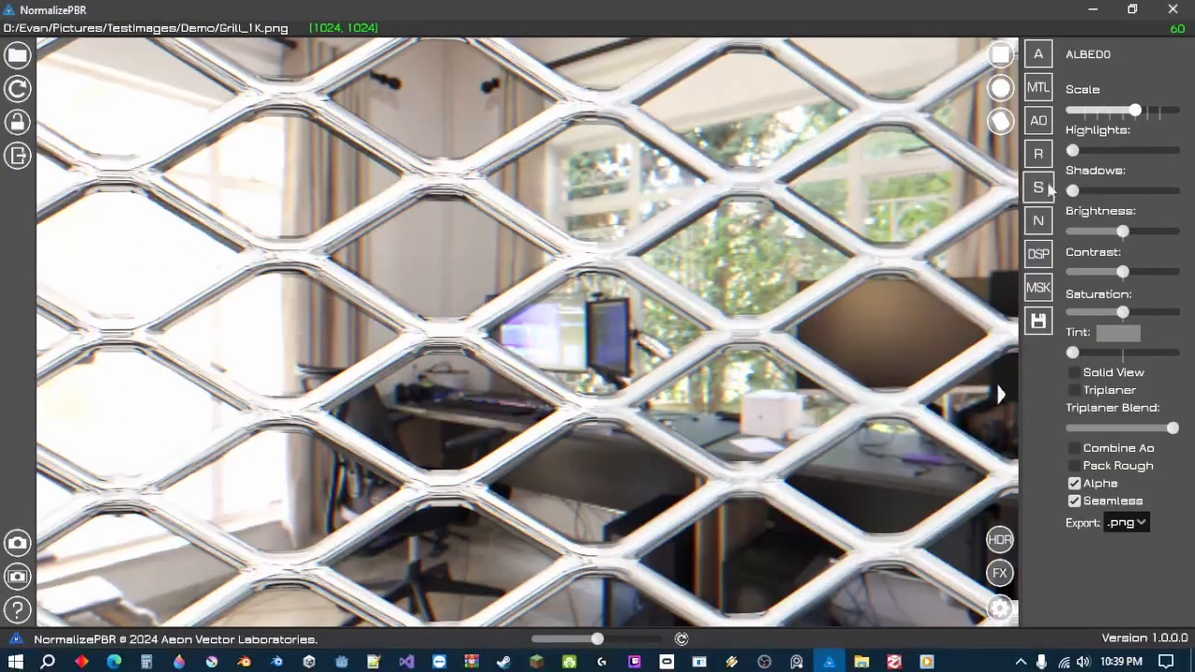
- In the Metalness settings, raise Texture and Global to maximum and Mix to about half, and inspect the whole grill
click(1037, 87)
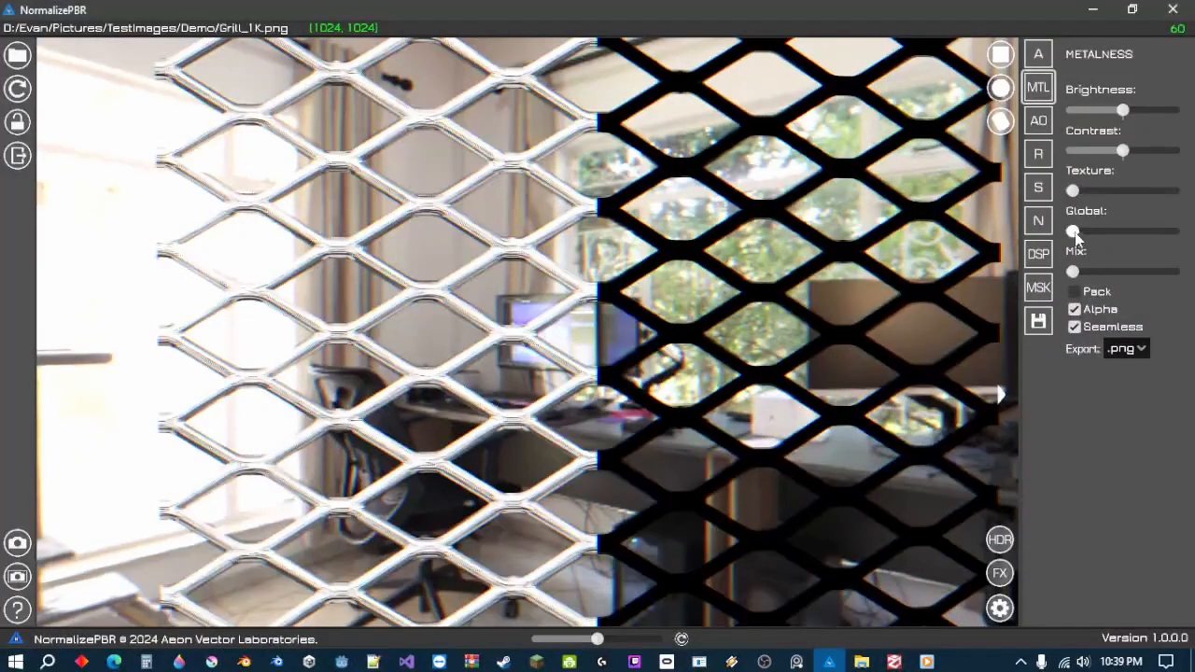
drag(1082, 194, 1193, 213)
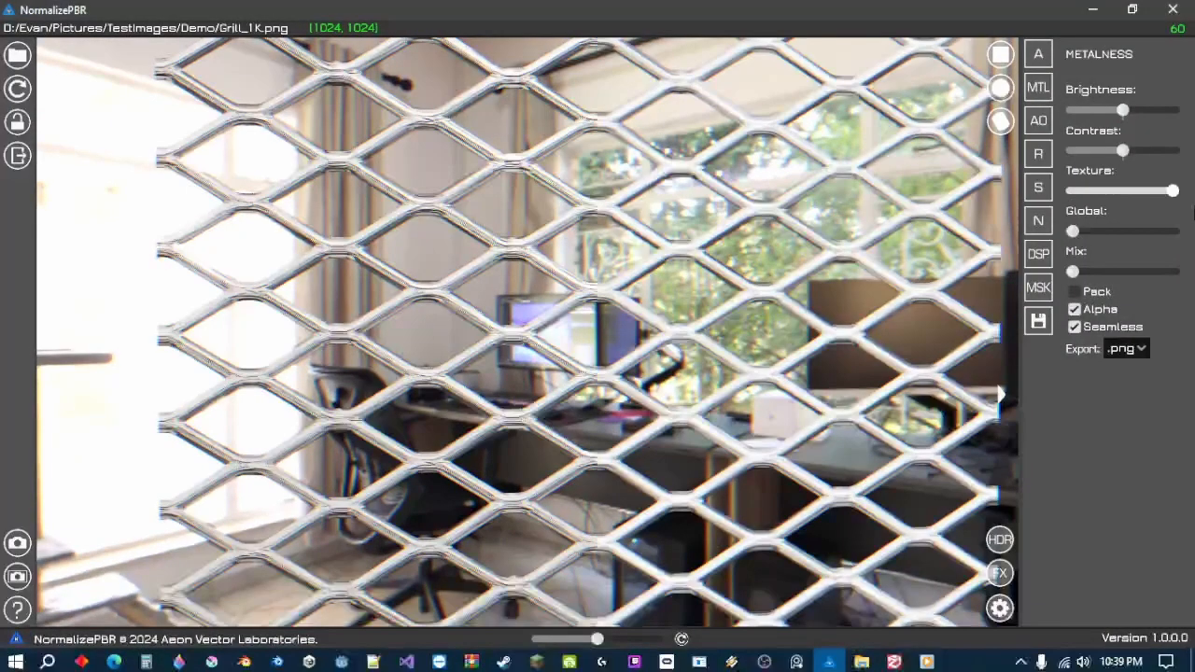
drag(1073, 233, 1193, 243)
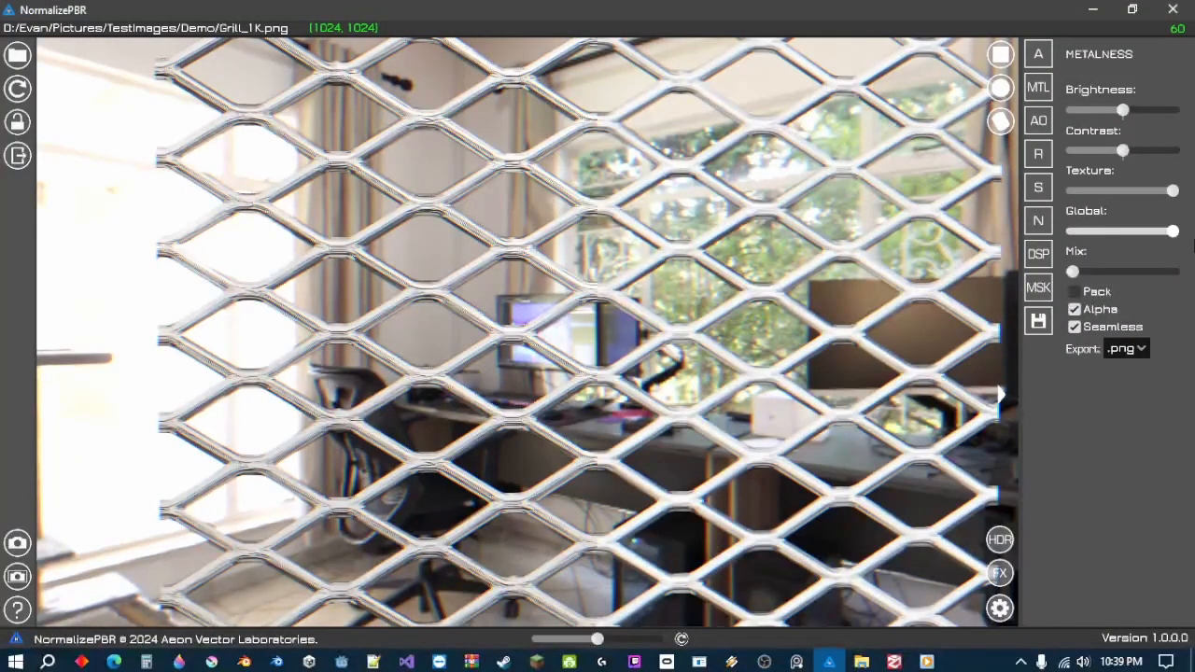
drag(1070, 275, 1114, 278)
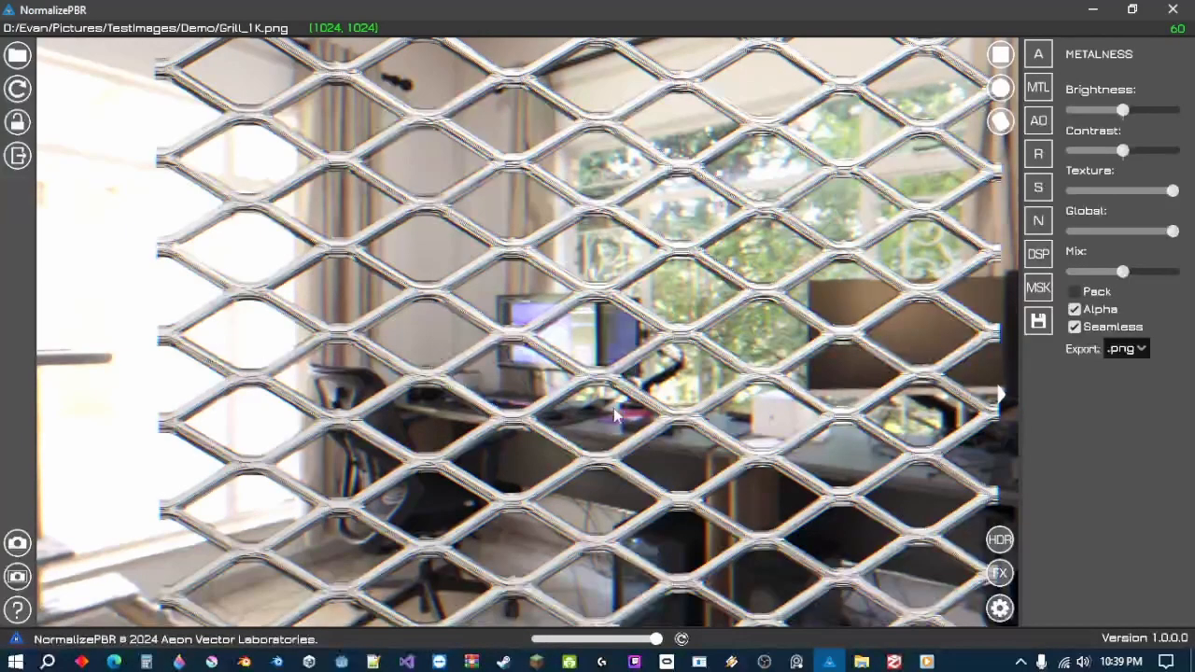
scroll(607, 411, down, 3)
mouse_move(602, 409)
mouse_down()
mouse_move(632, 408)
mouse_move(712, 321)
mouse_move(675, 349)
mouse_move(610, 350)
mouse_move(635, 391)
mouse_move(686, 420)
mouse_move(587, 412)
mouse_move(608, 416)
mouse_move(597, 409)
mouse_up()
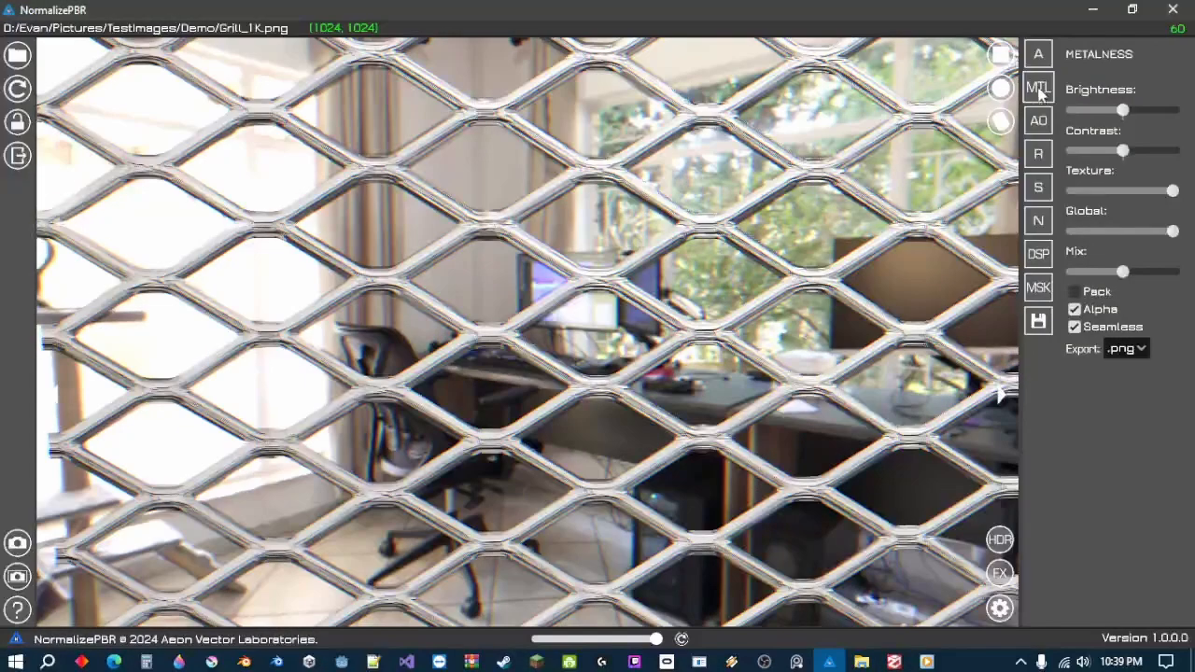
- In the AO settings, raise Blur by one notch and slightly lower Detail
click(1036, 123)
drag(1073, 151, 1083, 157)
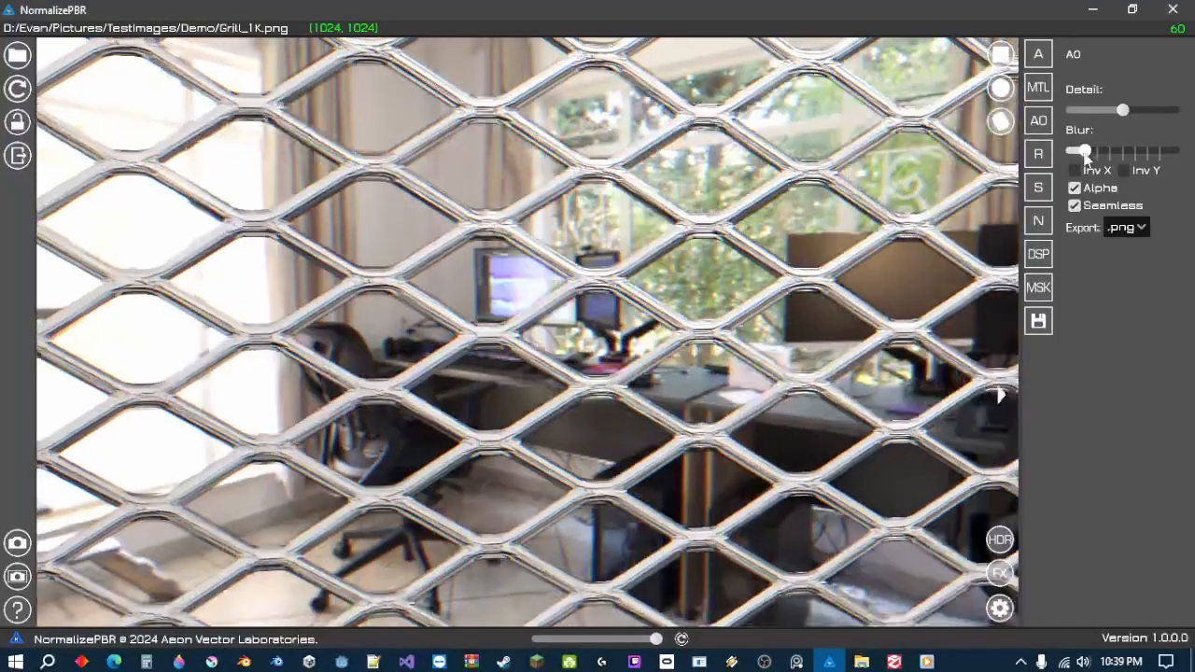
mouse_move(1125, 111)
mouse_down()
mouse_move(1074, 111)
mouse_move(1146, 119)
mouse_move(1058, 116)
mouse_move(1162, 114)
mouse_move(1094, 114)
mouse_move(1112, 117)
mouse_up()
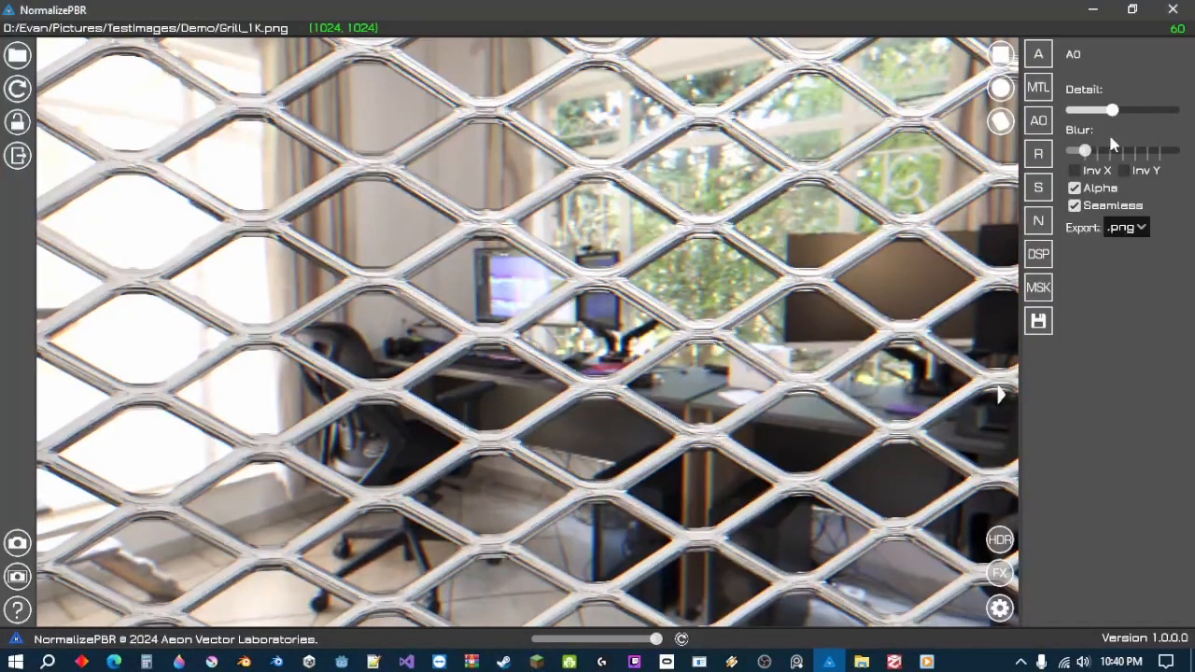
- In the Roughness settings, lower Brightness to about 30 percent and show the map beside the material in split view
click(1049, 155)
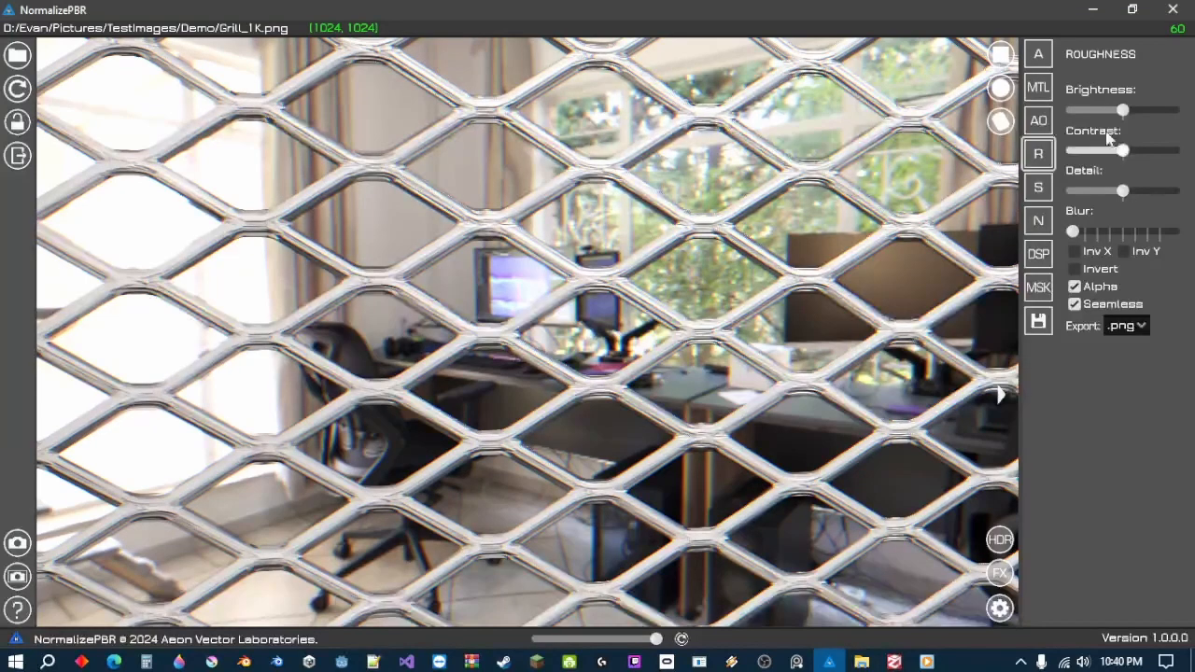
drag(1123, 110, 1109, 110)
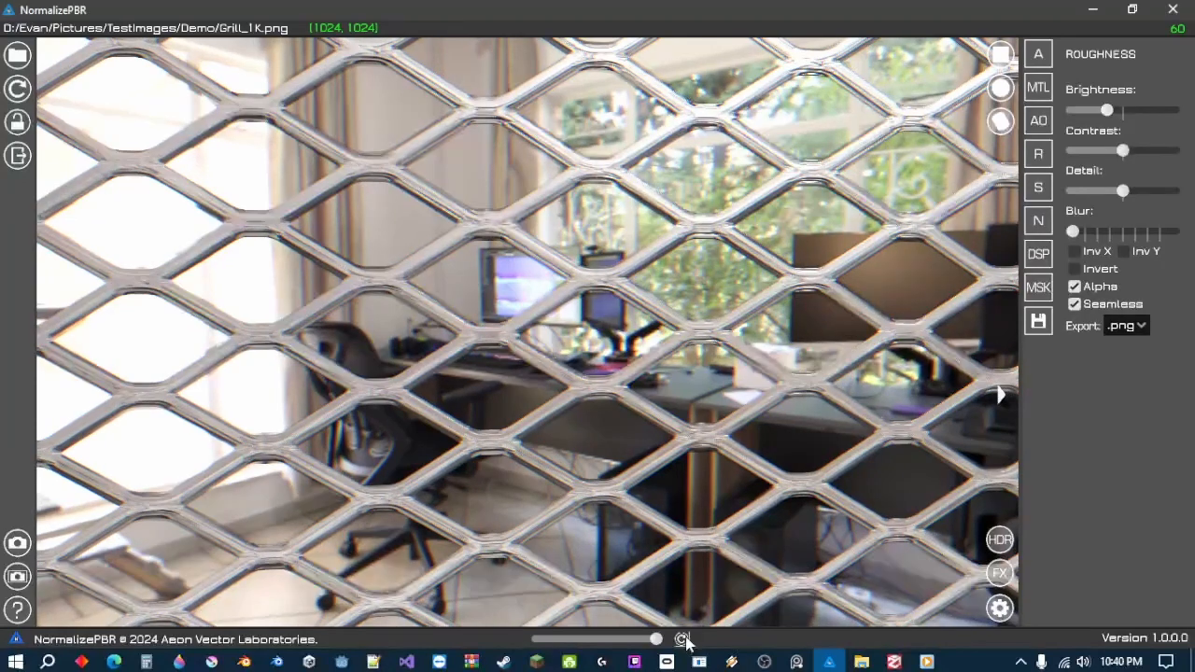
click(683, 639)
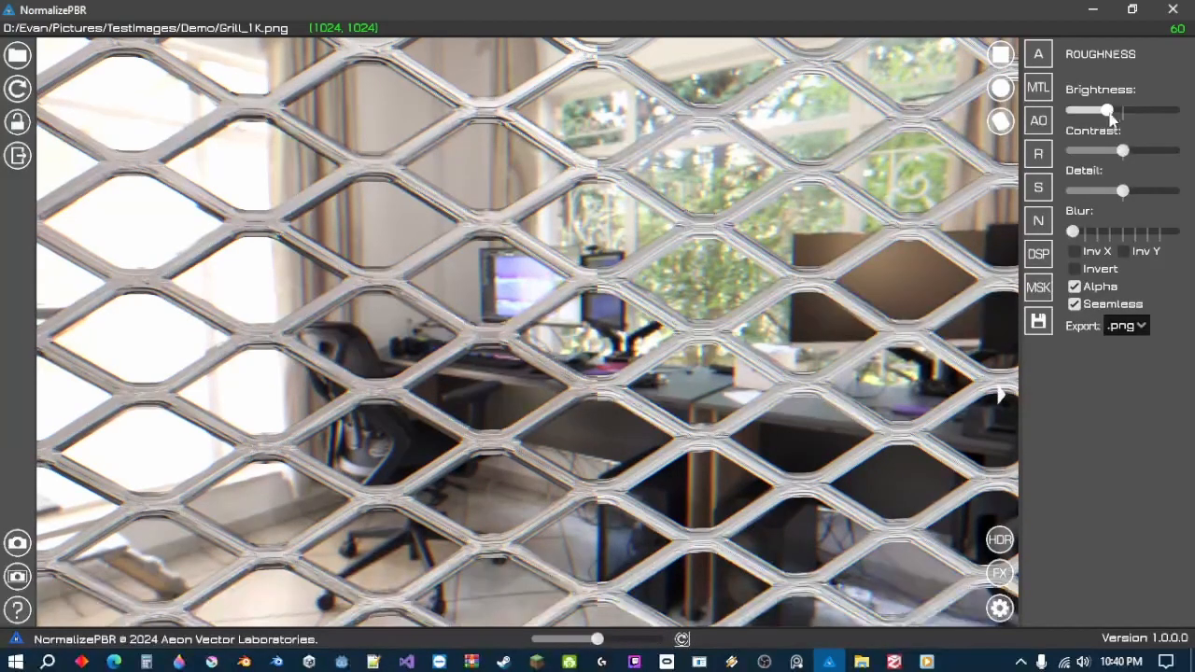
drag(1108, 110, 1103, 112)
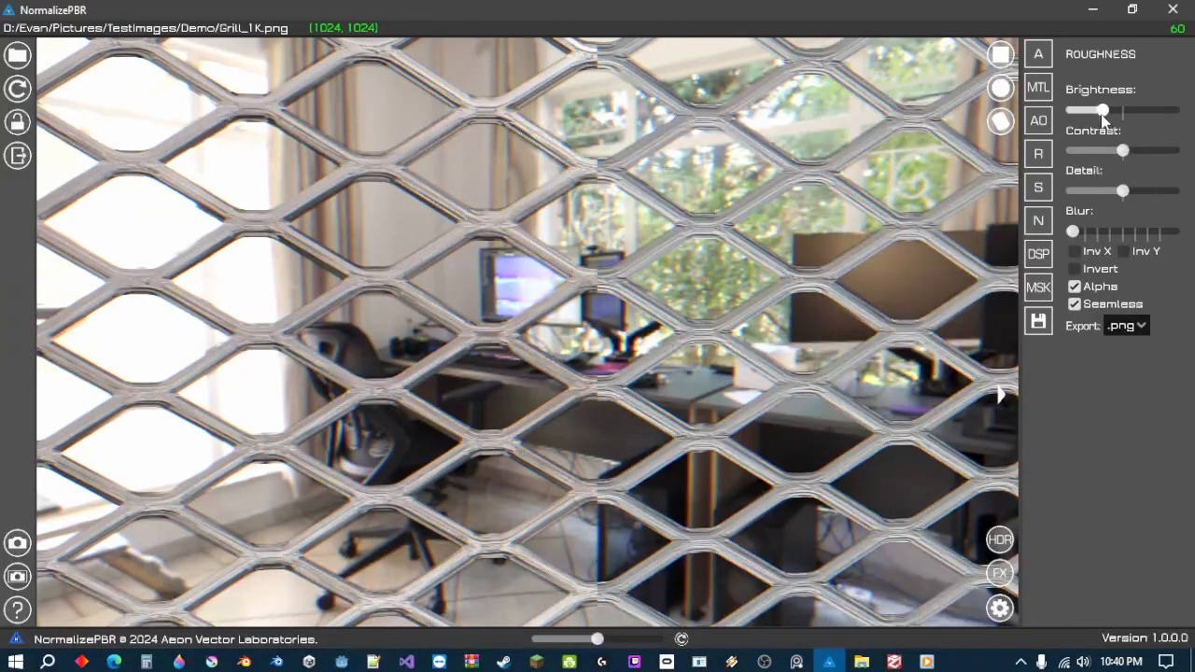
- Raise the roughness map's Blur by three notches and try Inv X while inspecting the grill
scroll(776, 241, up, 3)
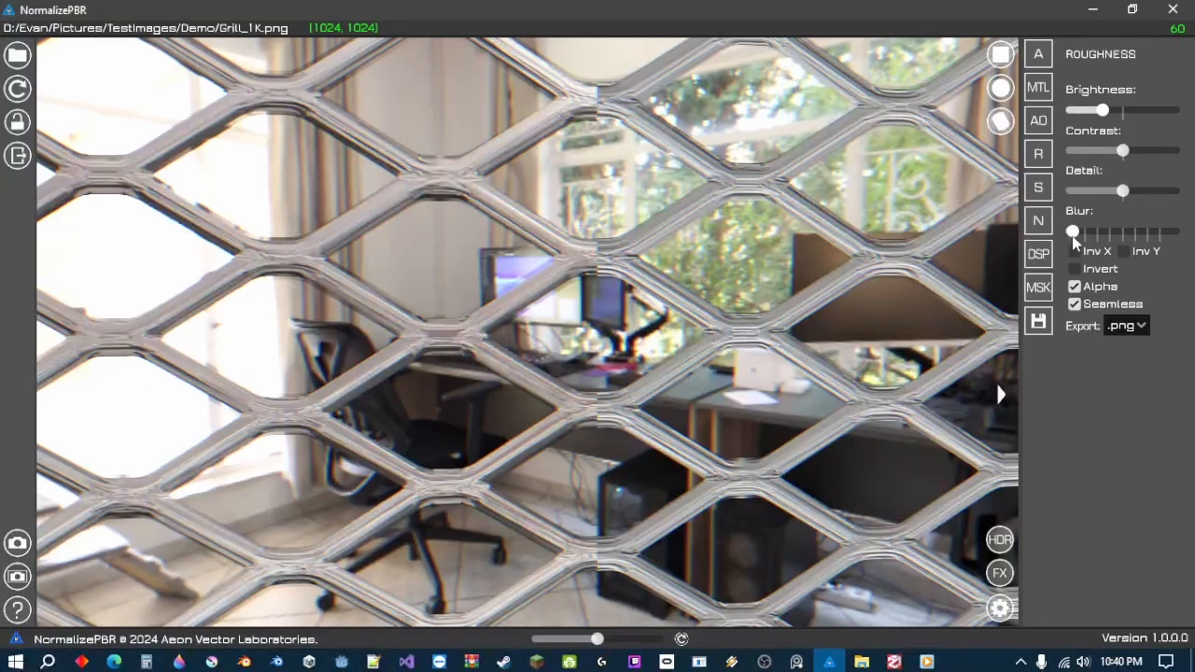
drag(1079, 235, 1114, 241)
drag(733, 458, 703, 464)
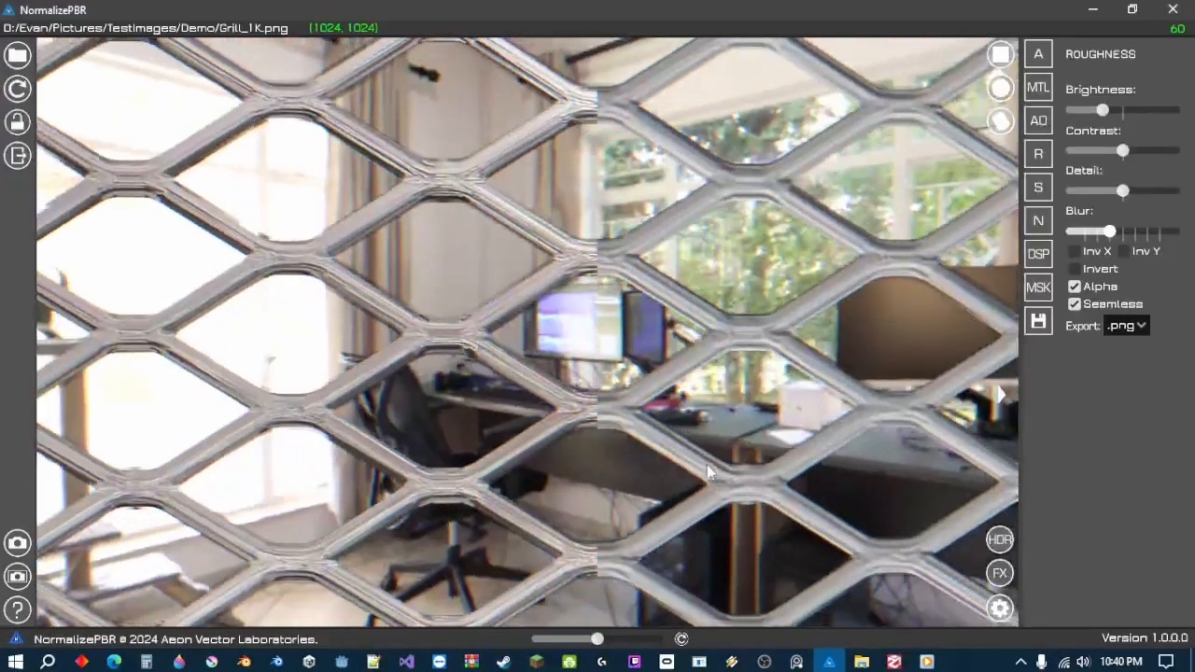
click(1103, 253)
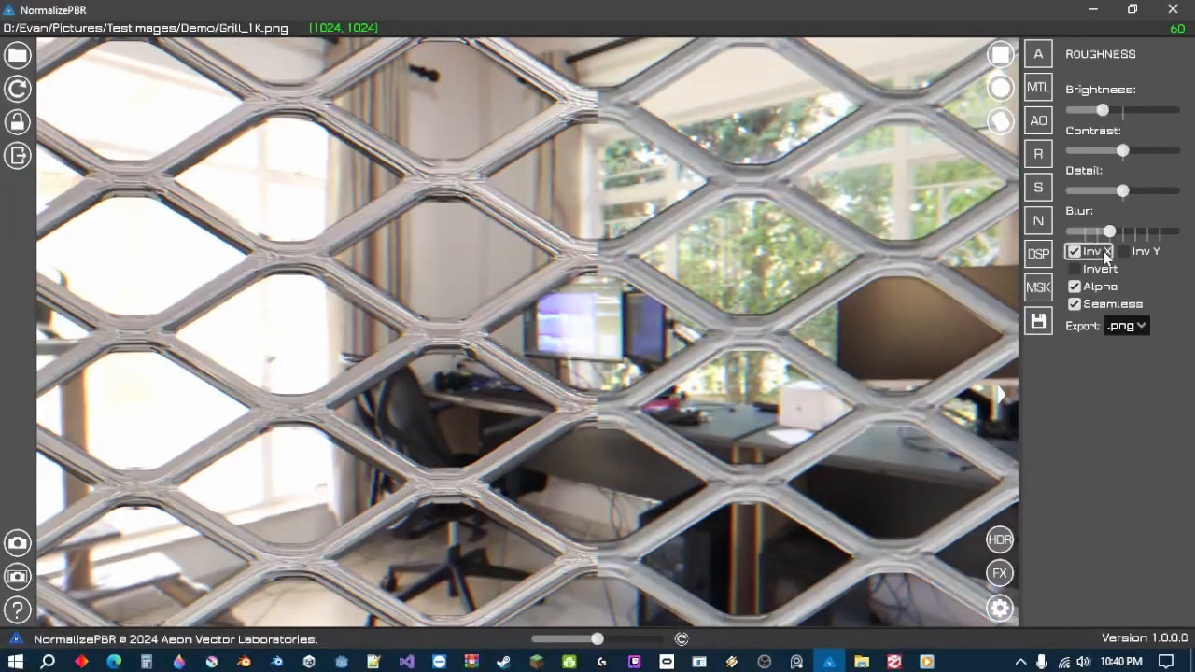
- View the grill's Specular map, and raise Blur in the Normal settings to one notch below maximum
click(1041, 190)
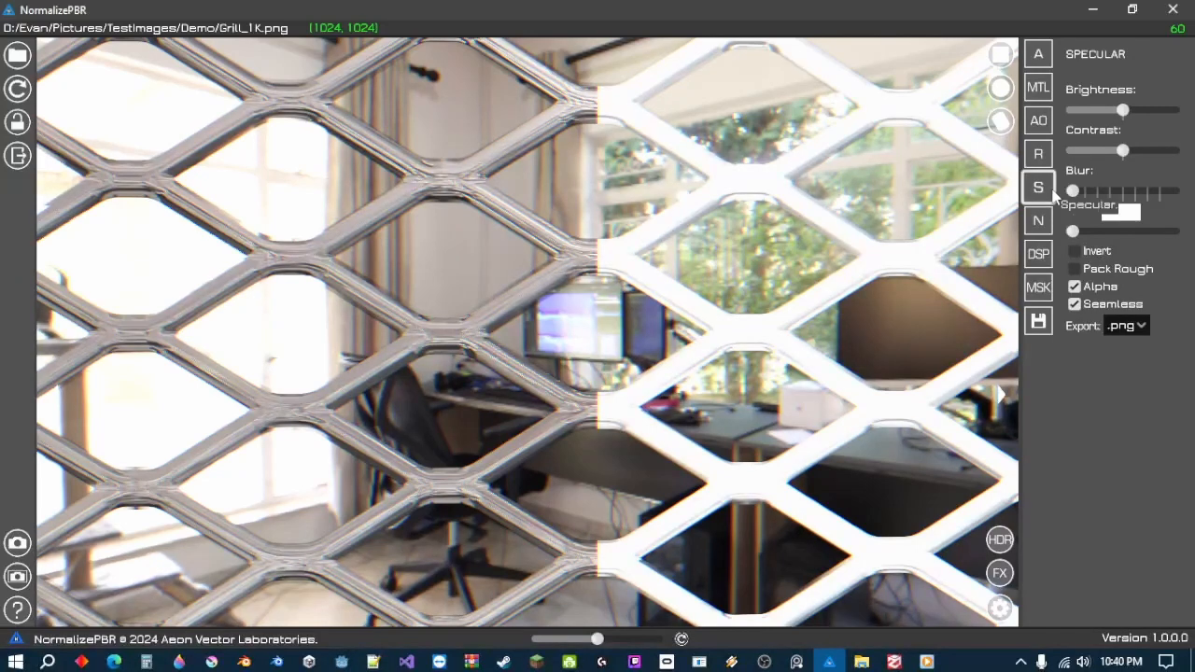
click(1039, 224)
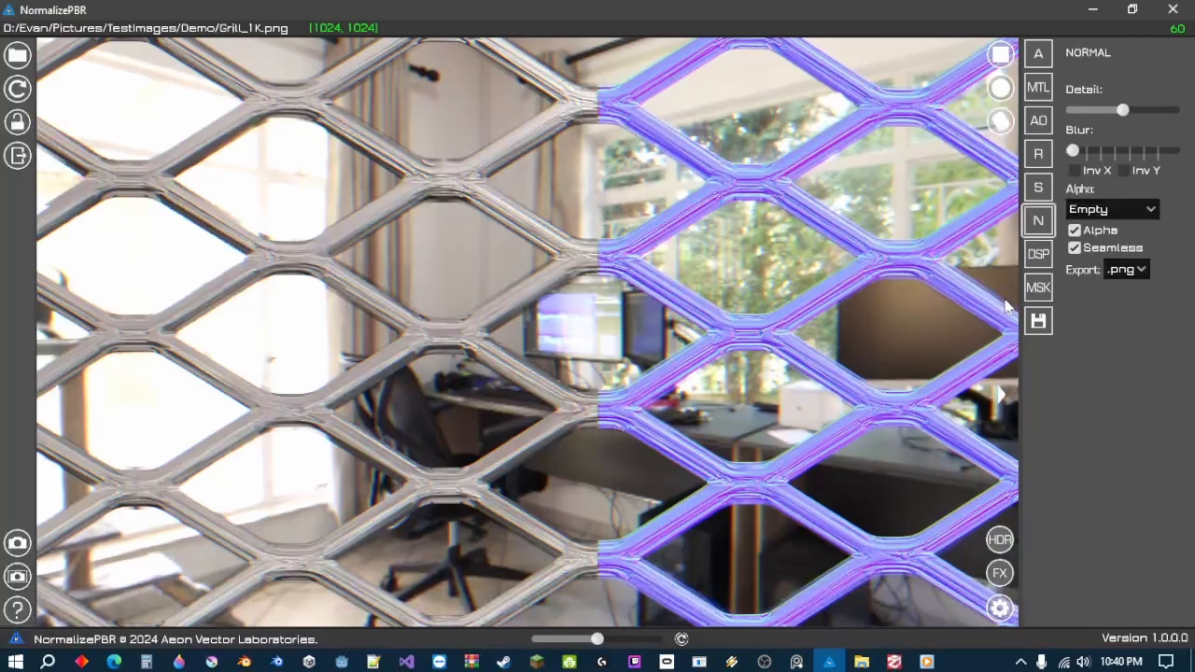
drag(1074, 150, 1171, 162)
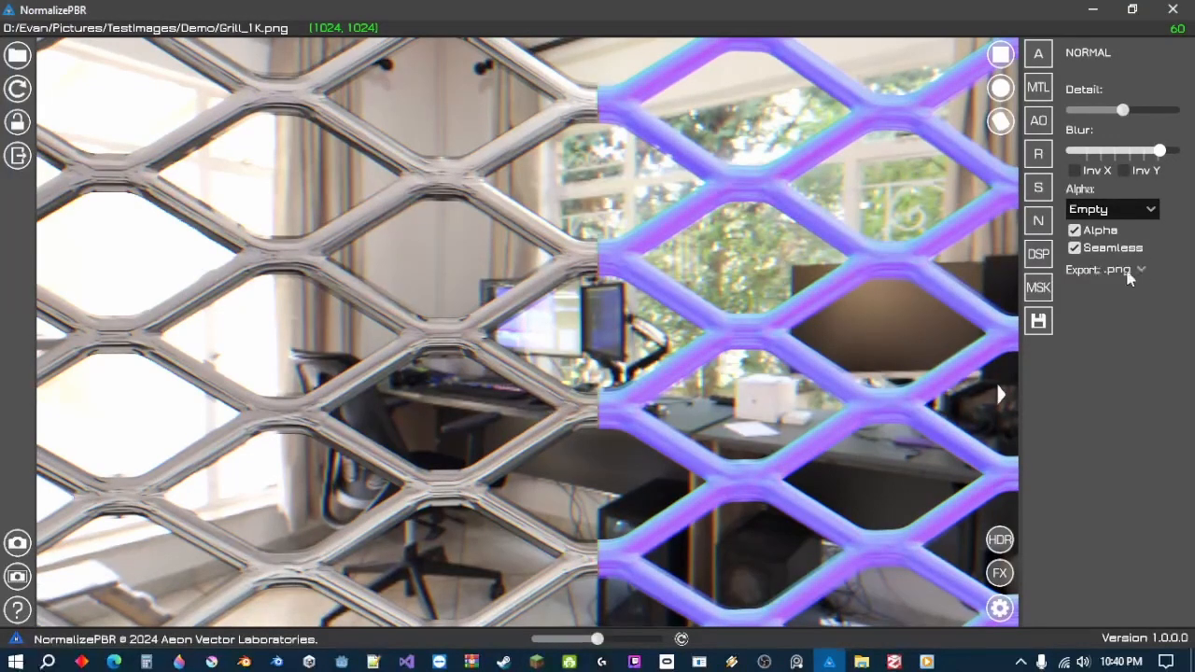
- In the Displacement settings, raise Highlights, Shadows and Blur to about a quarter and Parallax to about a third, viewing the full material
click(1046, 258)
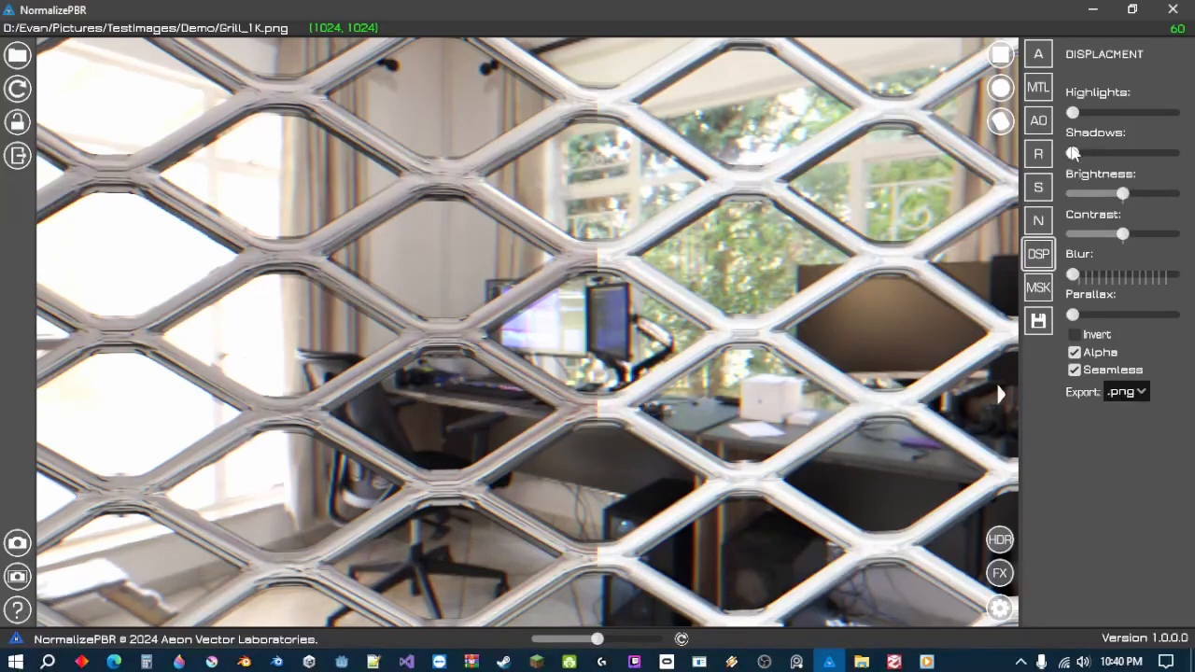
drag(1074, 113, 1083, 154)
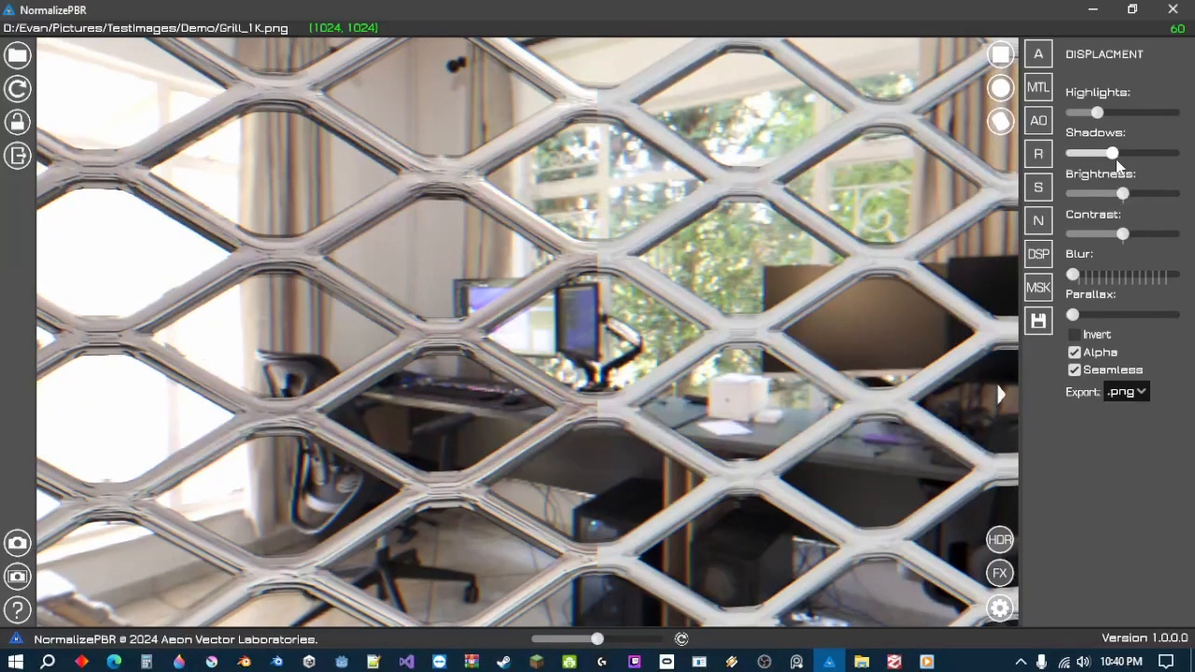
drag(859, 318, 728, 350)
drag(596, 640, 675, 642)
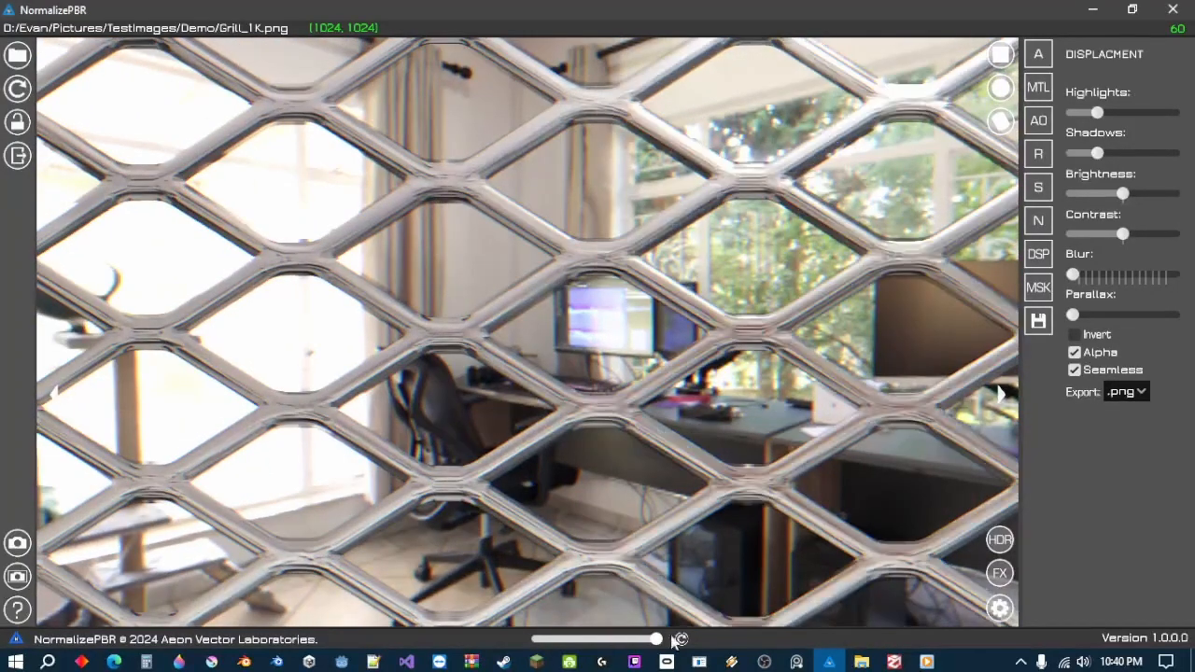
drag(1085, 276, 1111, 345)
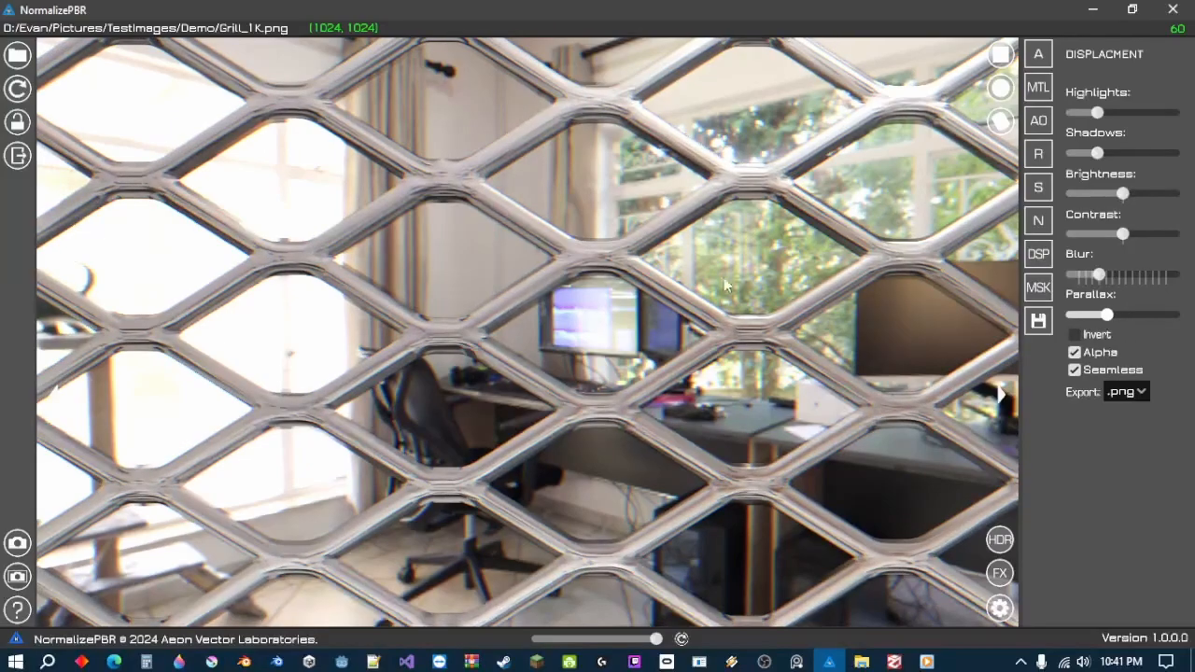
- Switch the preview mesh to the sphere and inspect the grill material on it from another angle
drag(726, 286, 854, 240)
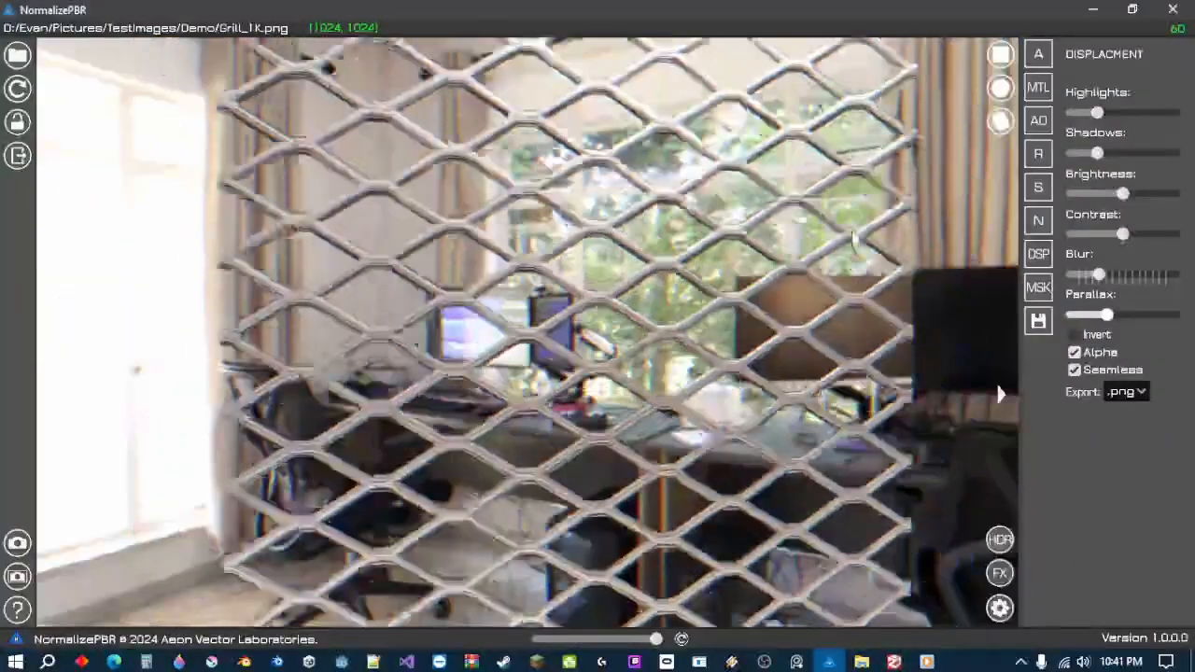
click(1000, 87)
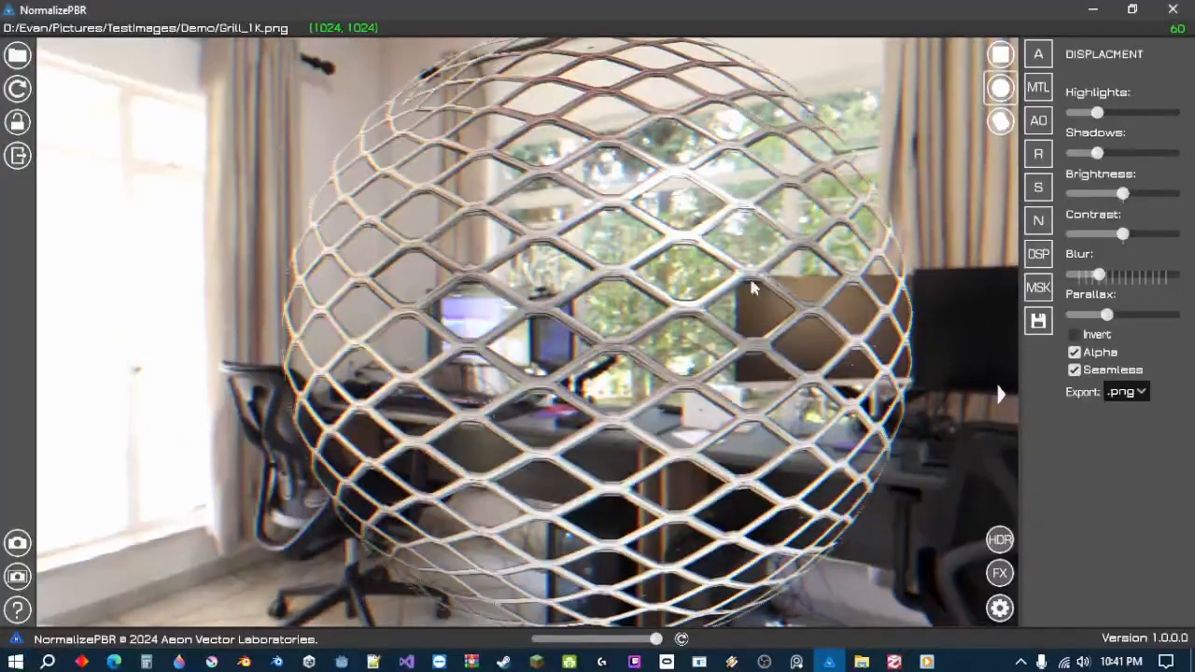
drag(752, 288, 574, 332)
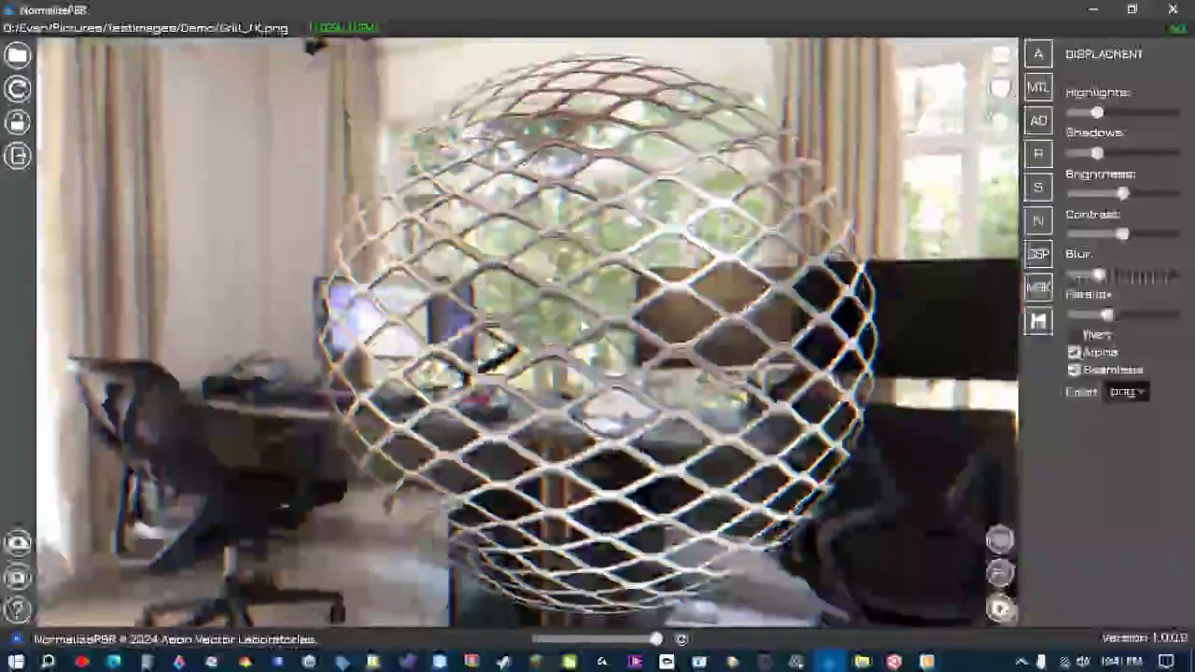
scroll(712, 304, up, 4)
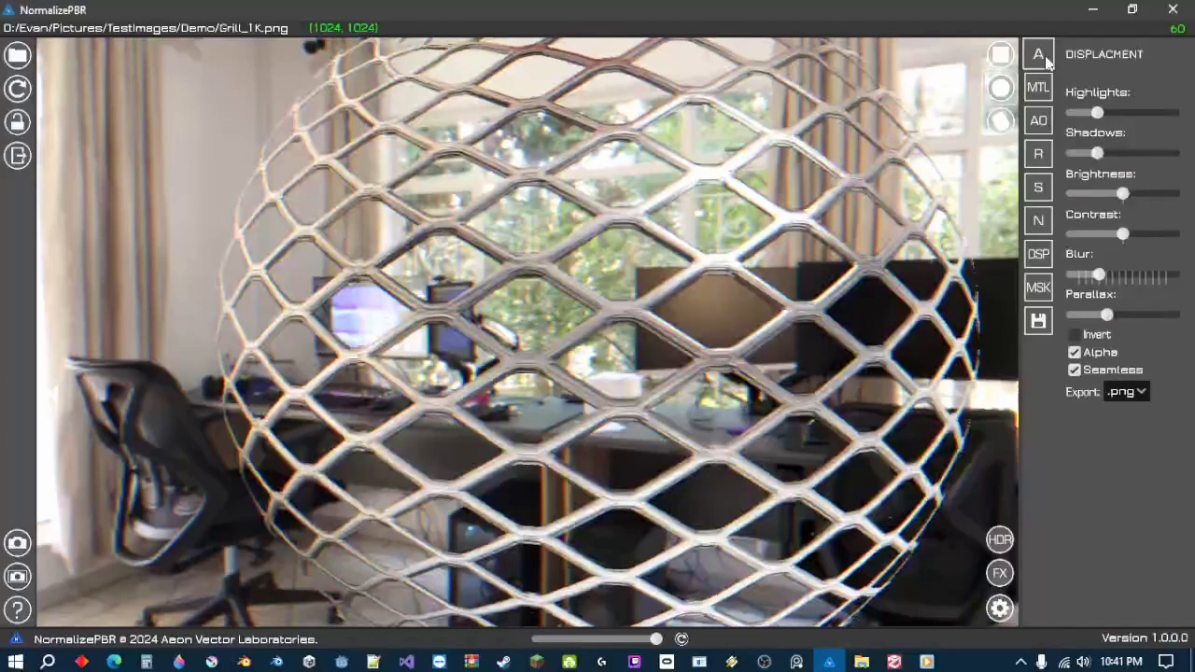
- Check the Demo folder in File Explorer, and export the grill's albedo map as PNG from NormalizePBR
click(1044, 59)
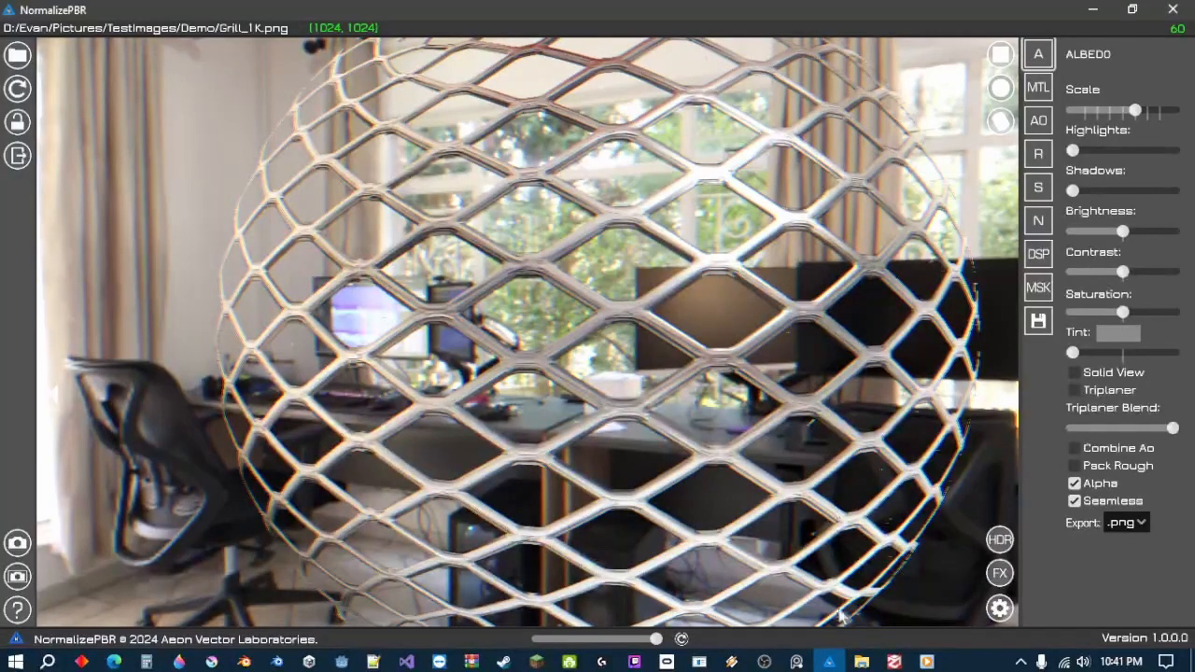
click(861, 662)
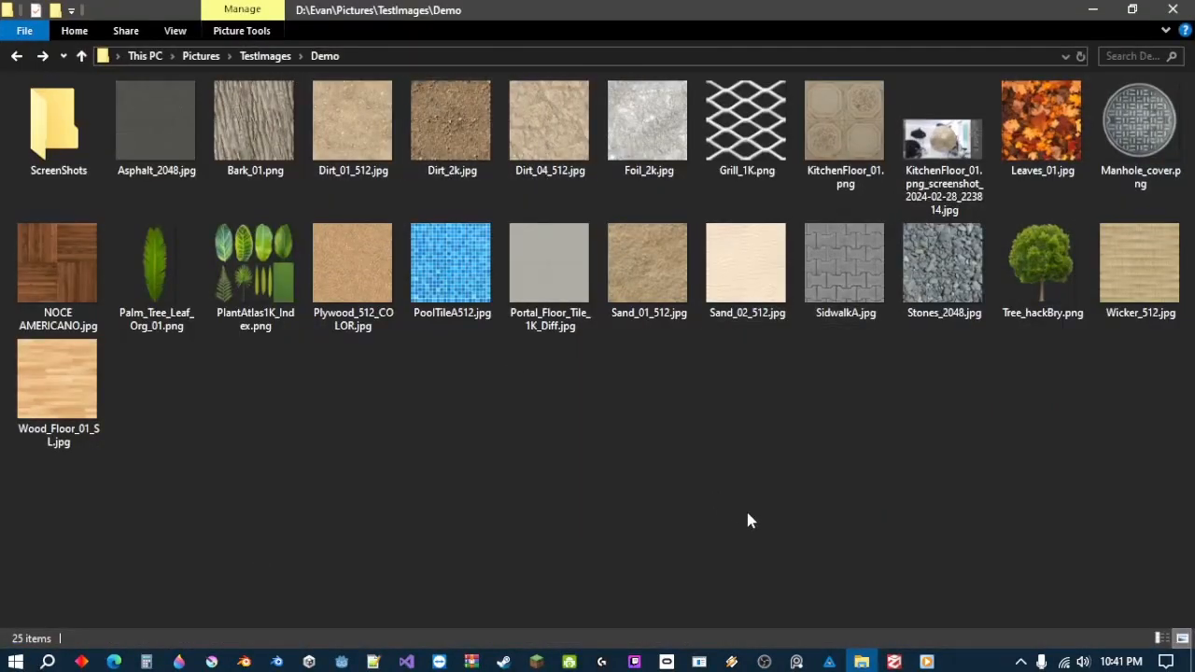
click(829, 661)
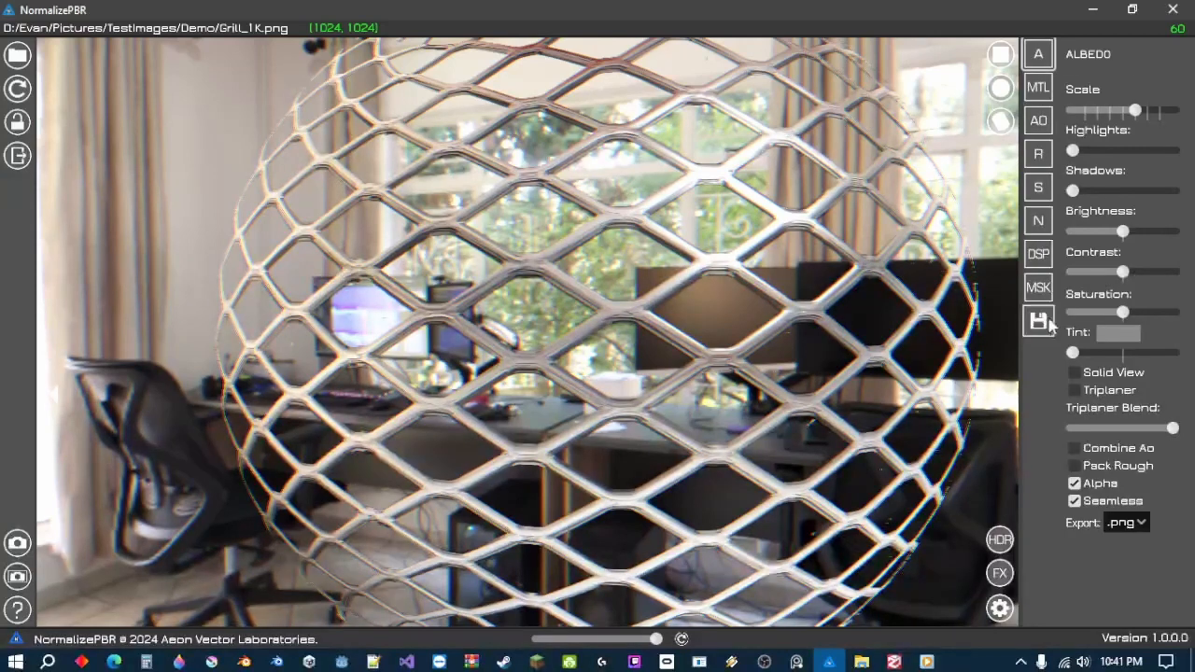
click(1042, 321)
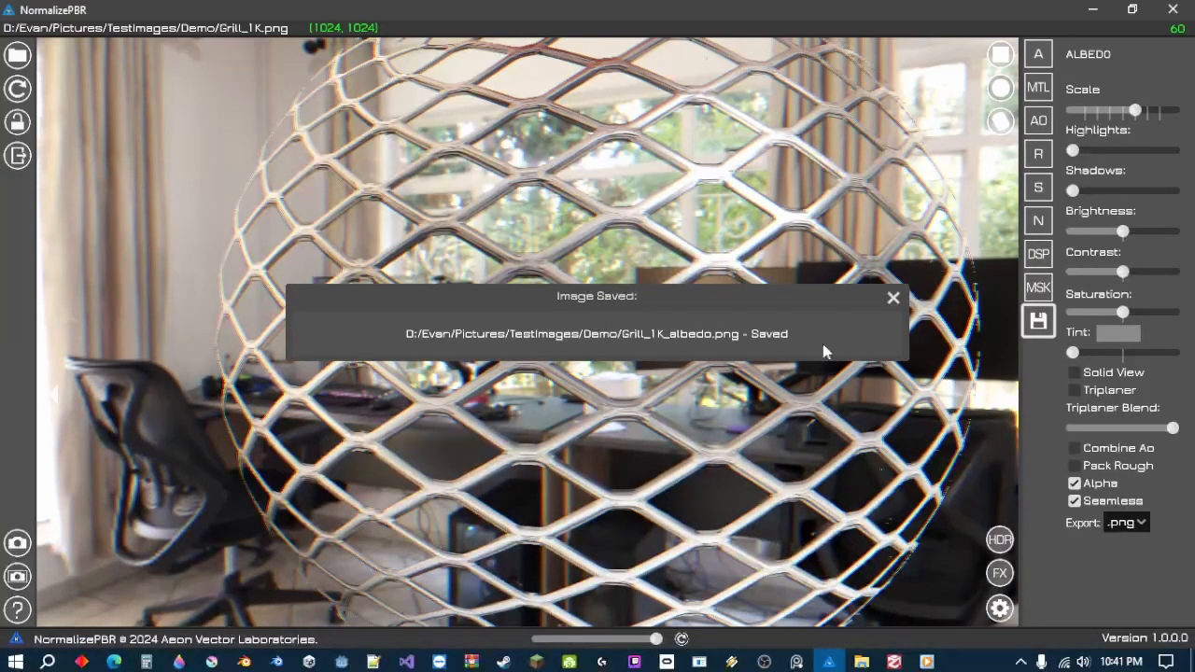
- Export the grill's metalness, AO and roughness maps as PNG files
click(1040, 93)
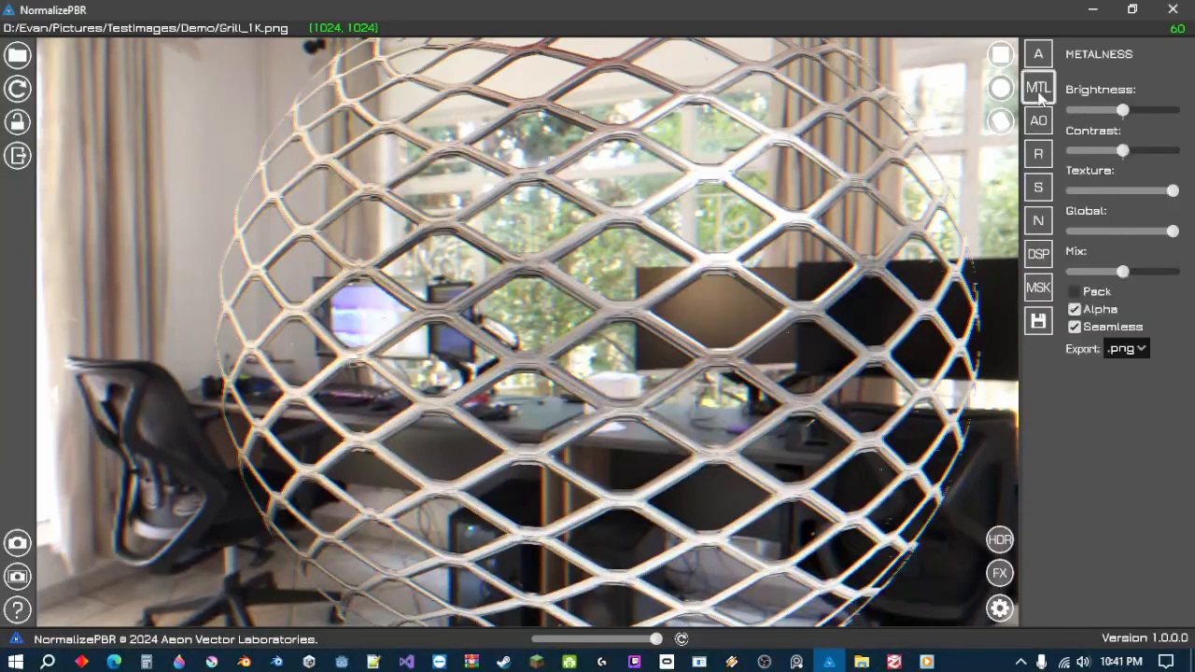
click(1035, 325)
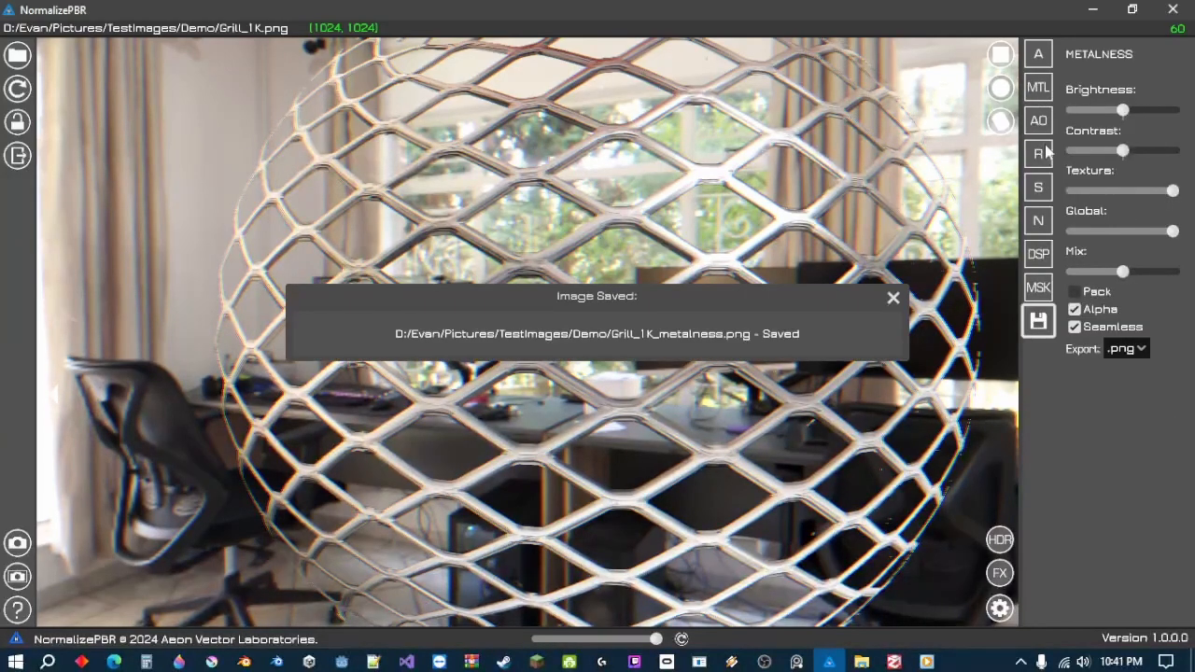
click(1039, 122)
click(1040, 316)
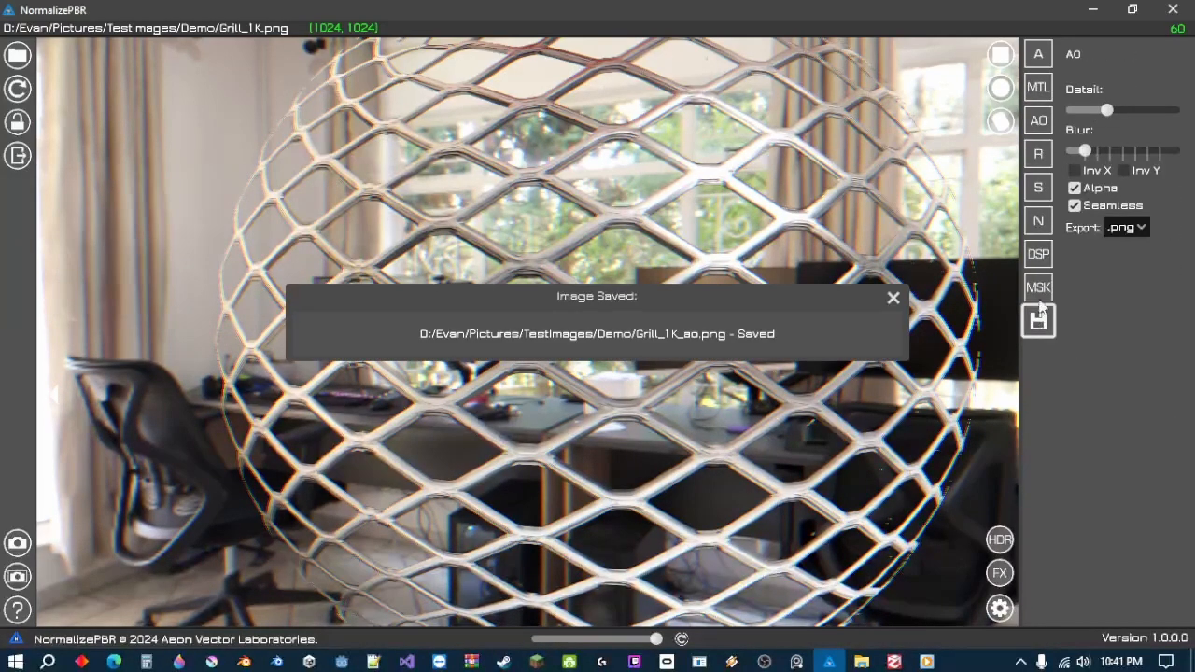
click(1039, 154)
click(1037, 322)
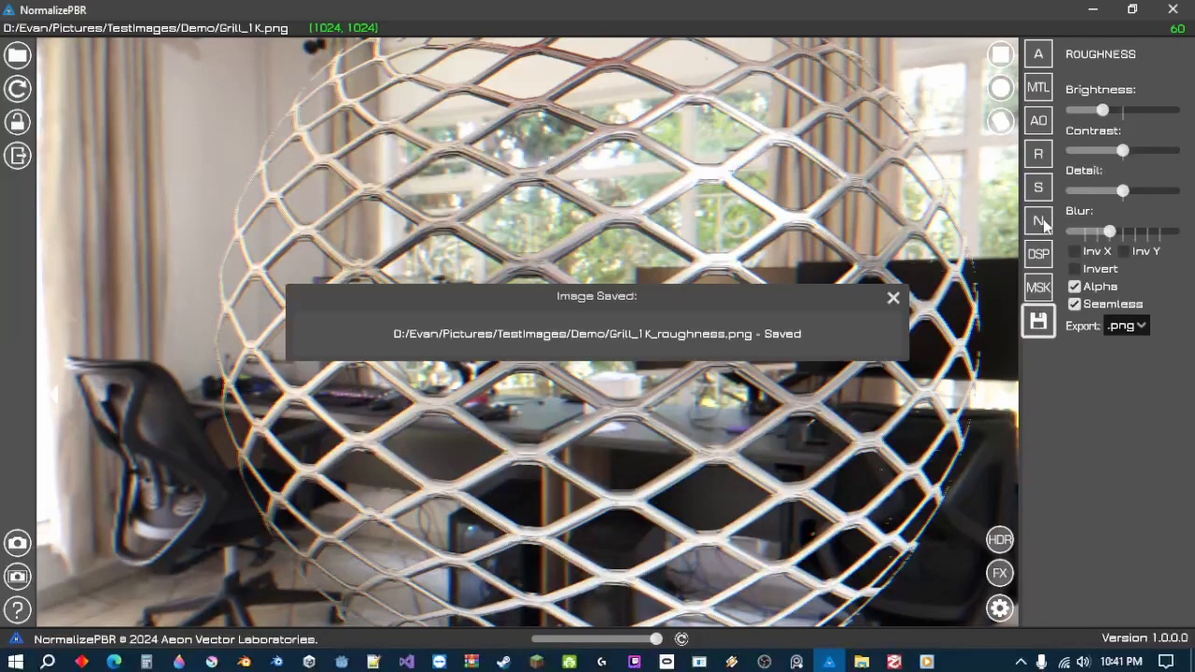
- Export the grill's specular, normal and displacement maps as PNG files
click(1039, 186)
click(1039, 320)
click(1039, 230)
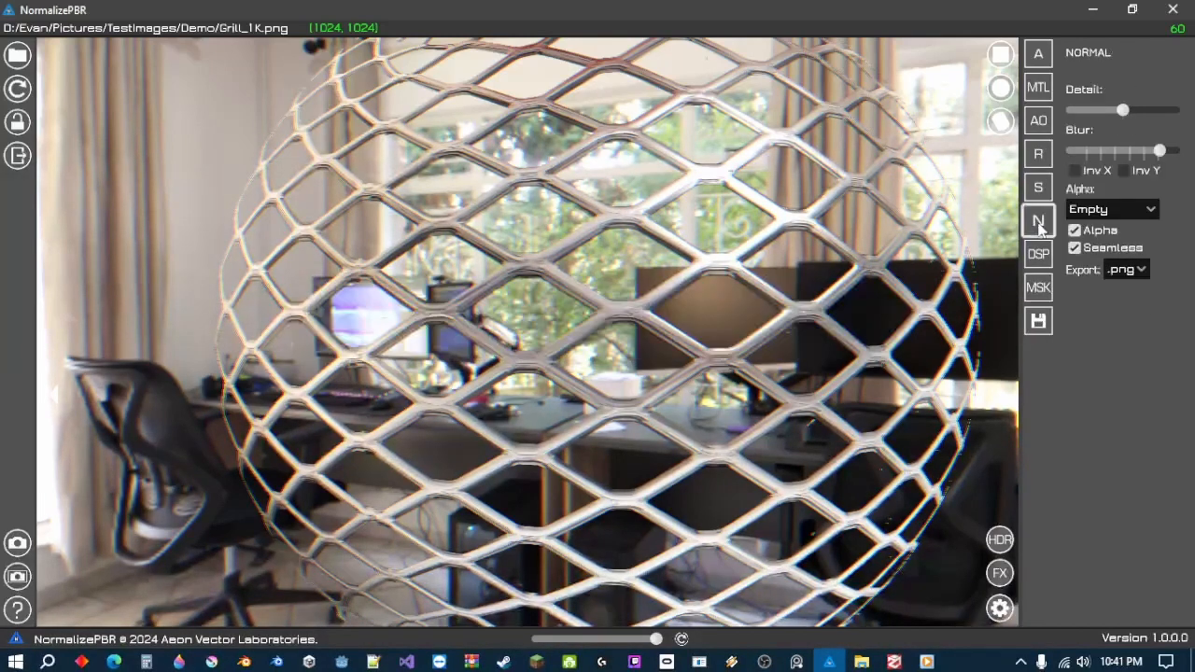
click(1038, 320)
click(1040, 252)
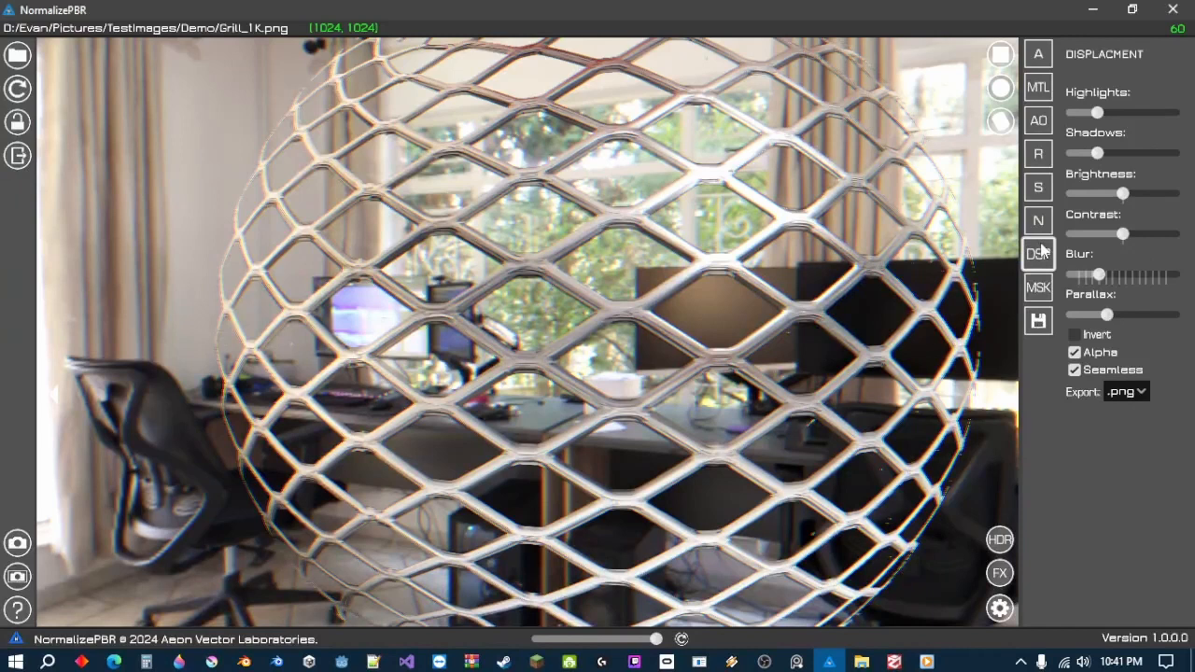
click(1046, 327)
- In the Mask settings, with split view on, assign Metalness to channel R and Ao to channel G
click(1041, 290)
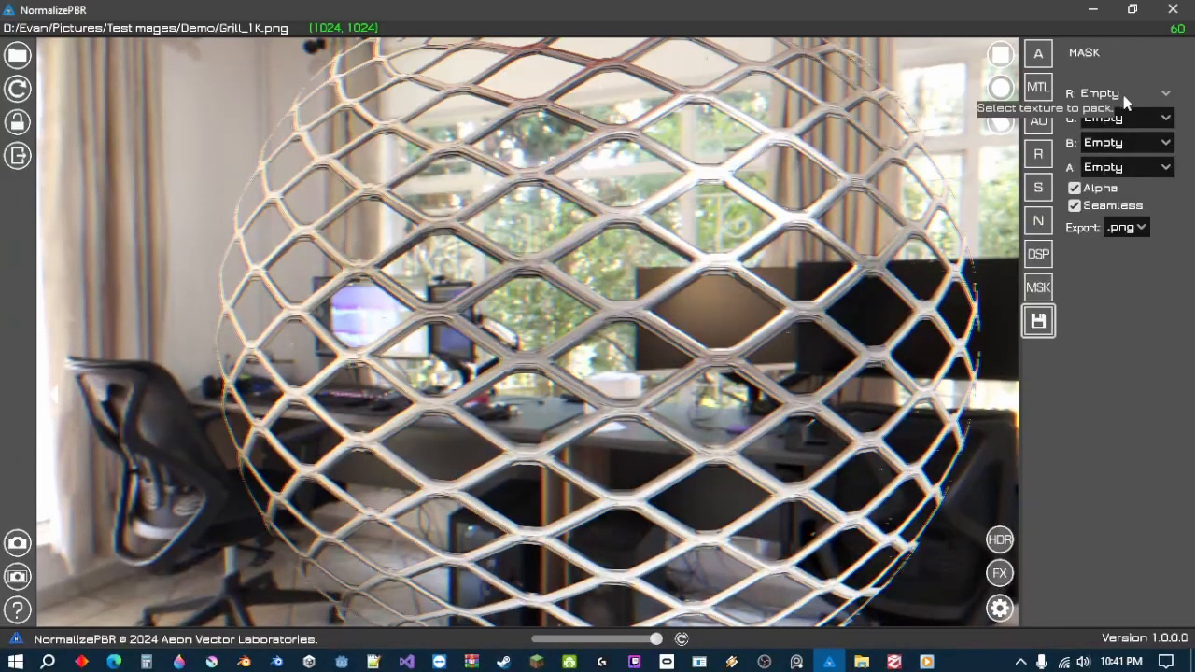
click(682, 639)
click(1126, 94)
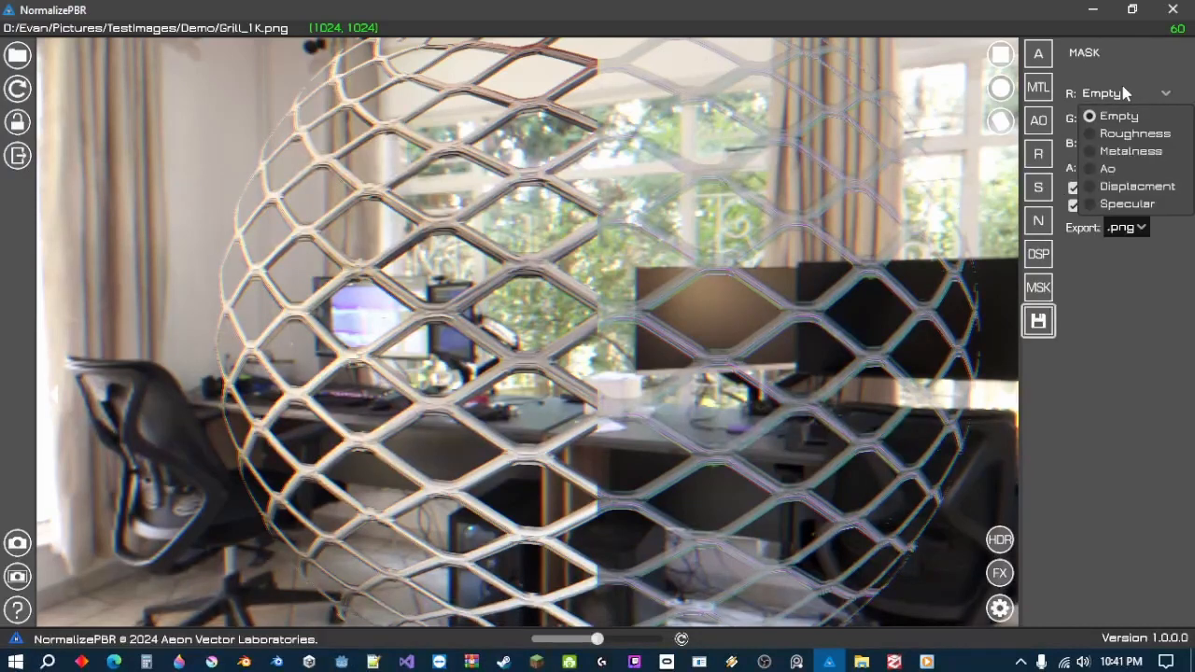
click(1131, 149)
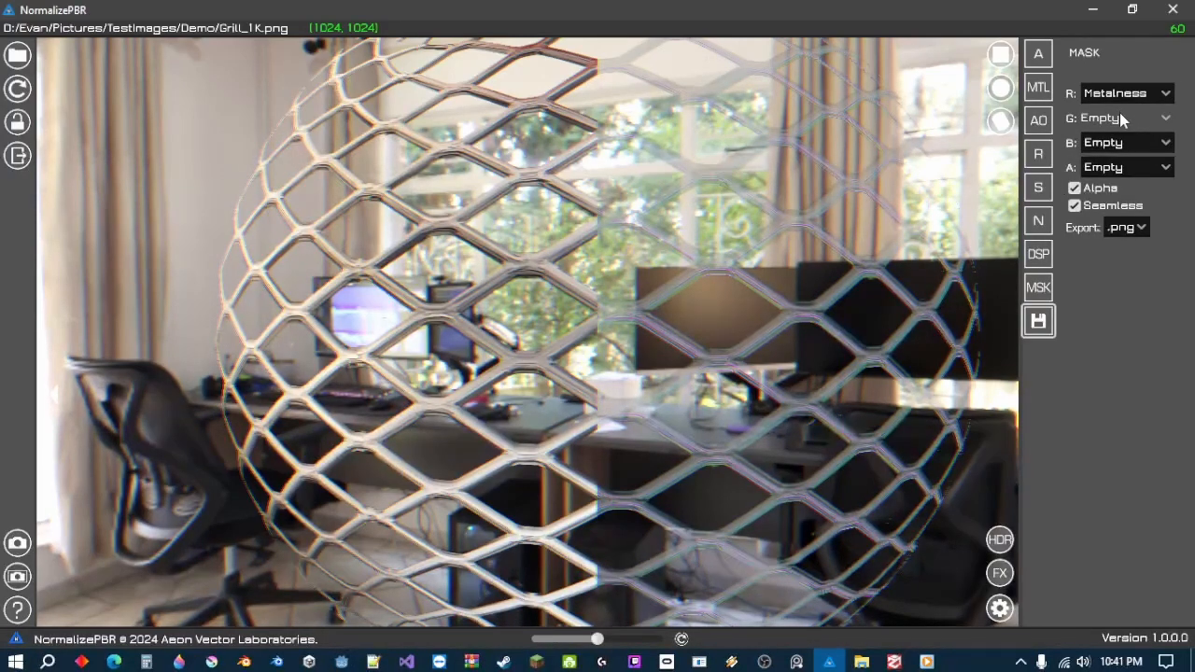
click(1125, 119)
click(1119, 192)
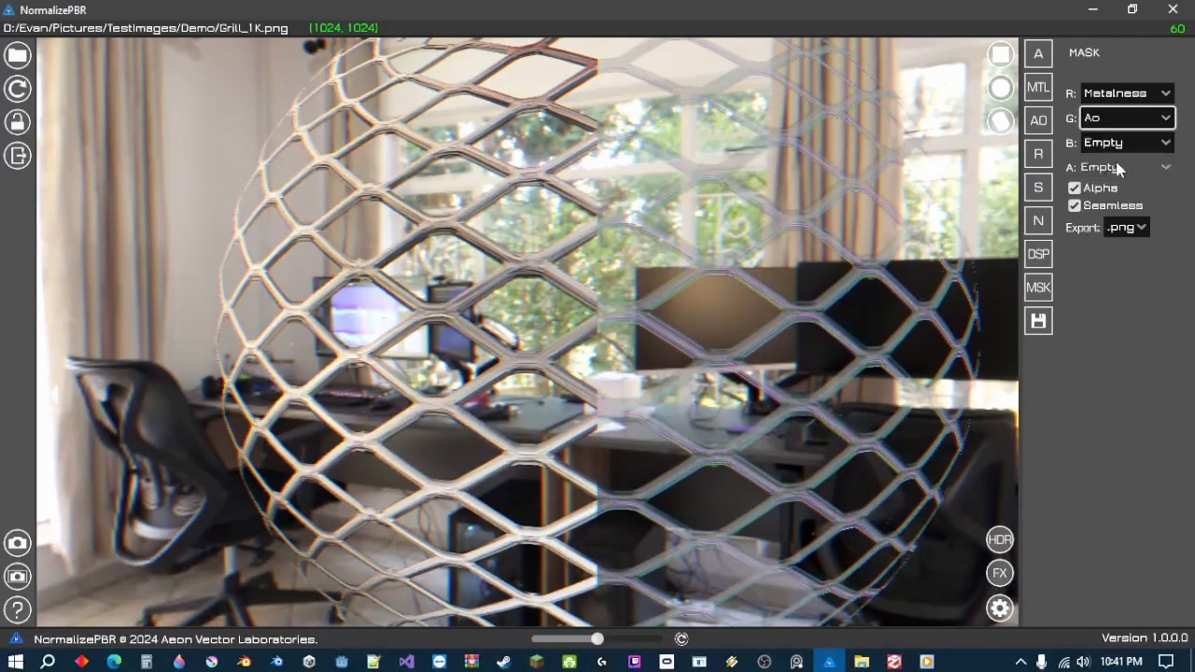
- Assign Specular to the mask's channel B and Roughness to channel A
click(1115, 144)
click(1127, 253)
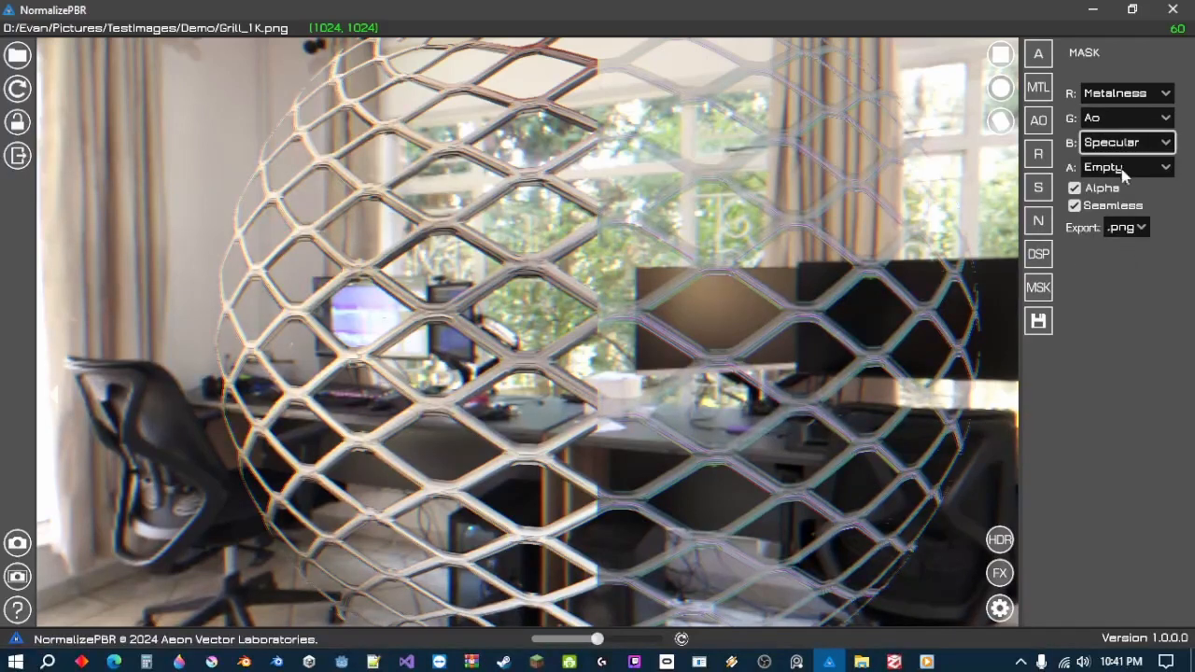
click(1127, 168)
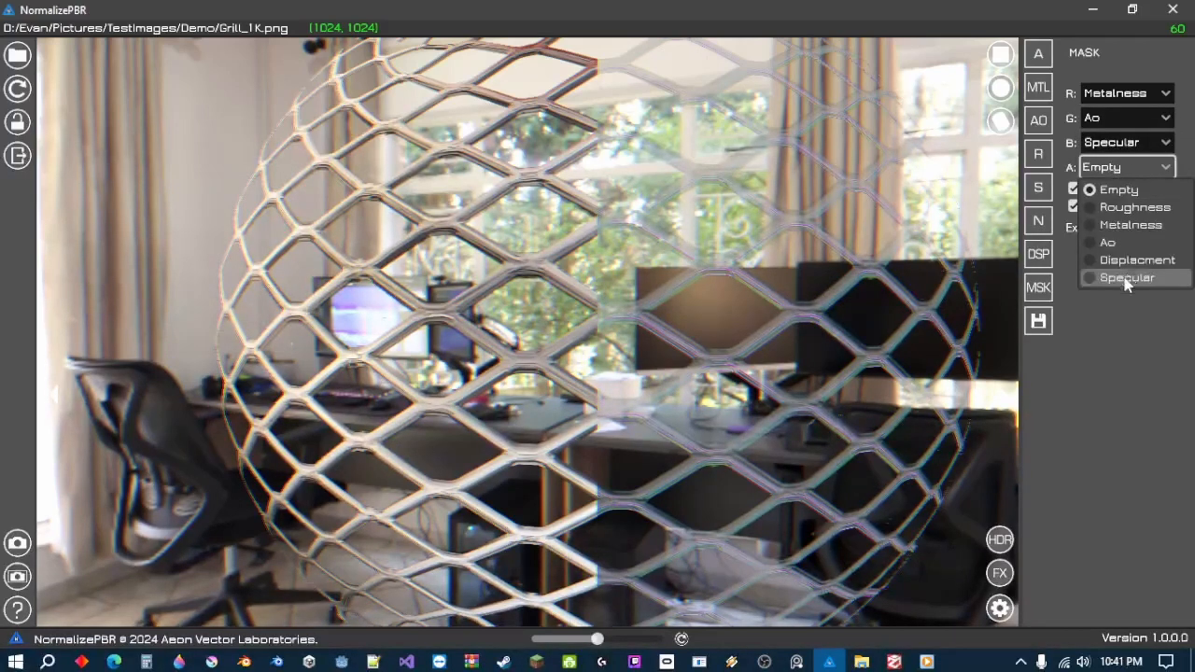
click(1128, 208)
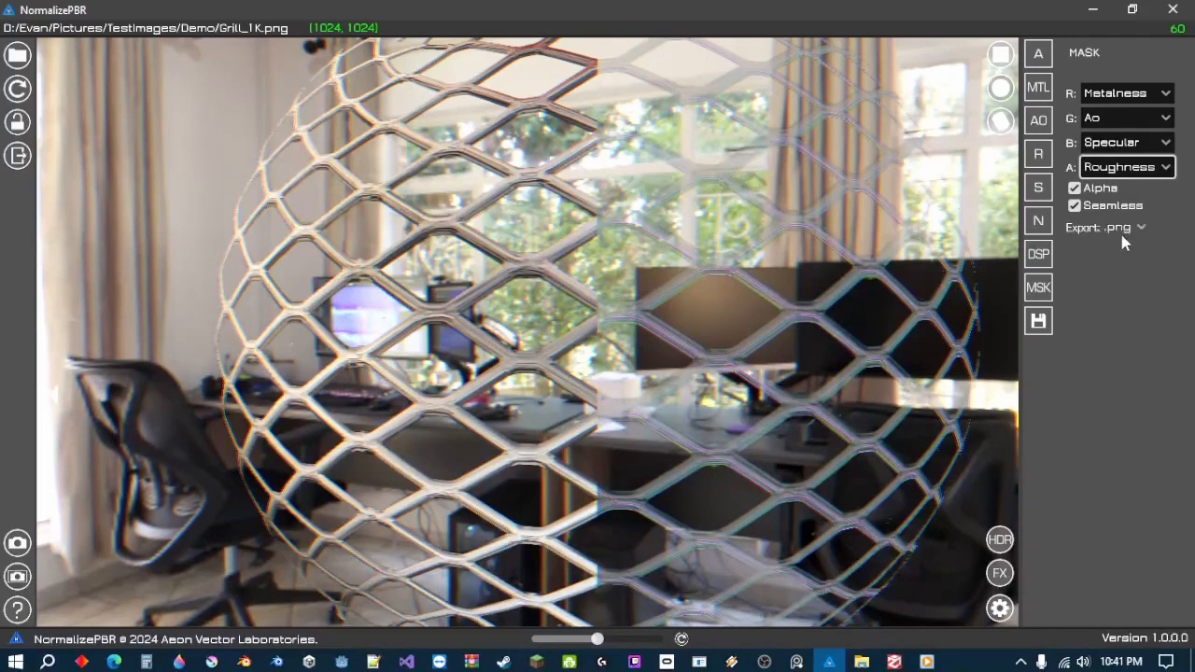
- Try the mask with channel B set to Empty and Alpha kept on, and export it as a PNG file
scroll(740, 369, down, 2)
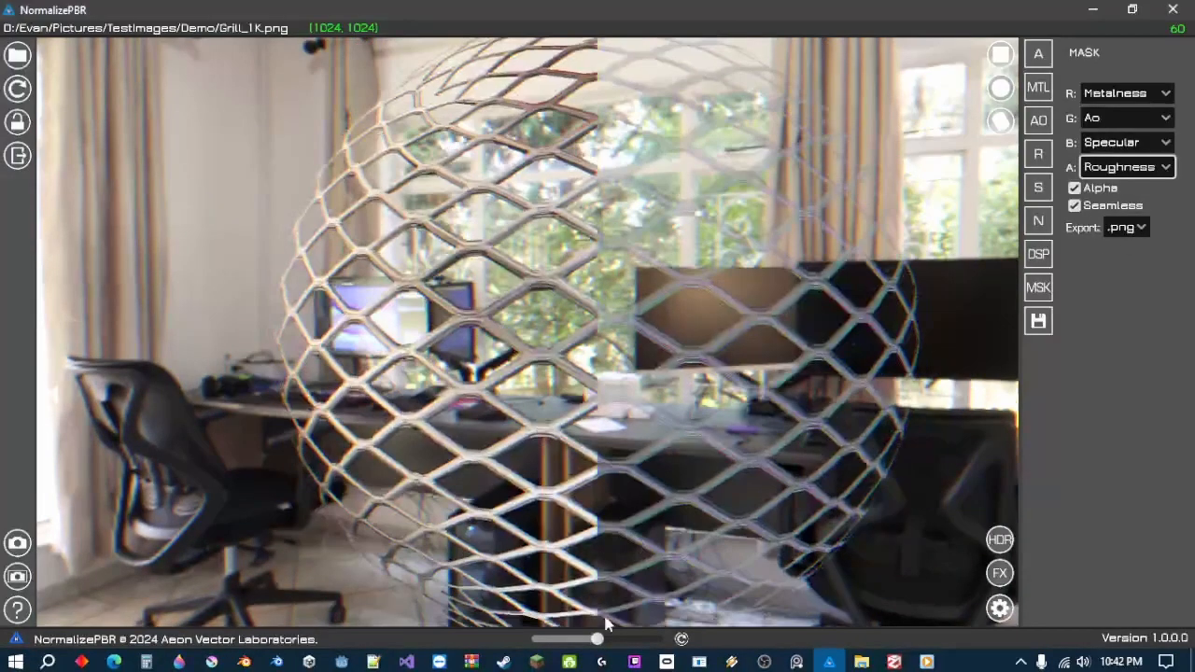
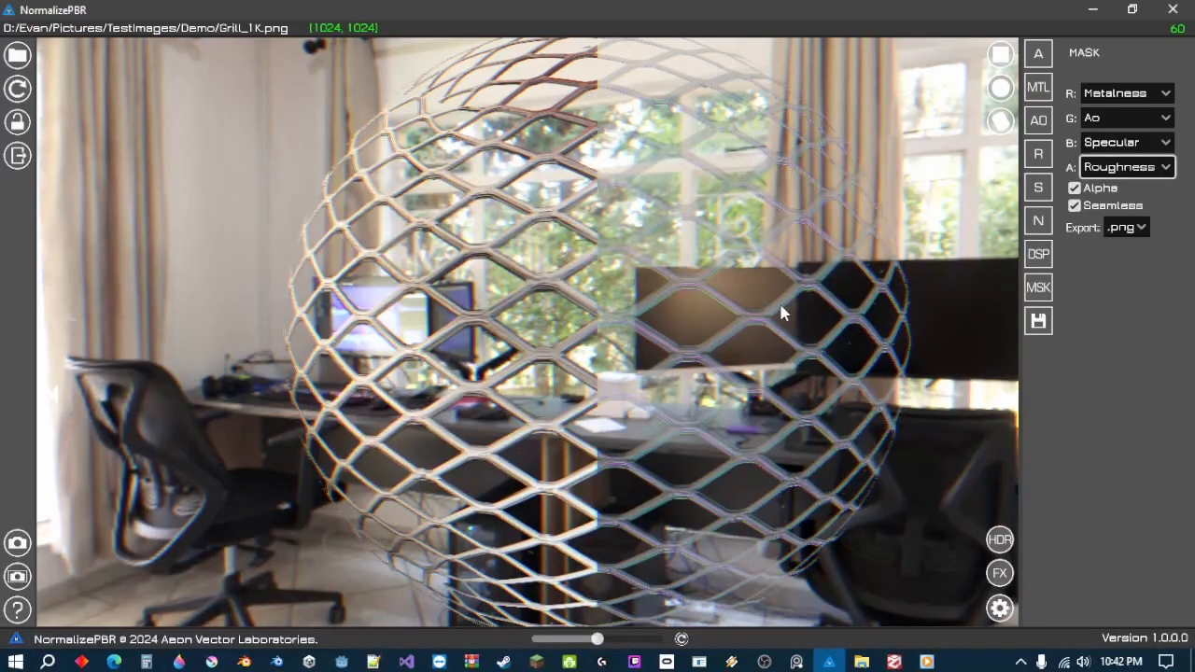
click(1137, 143)
click(1135, 163)
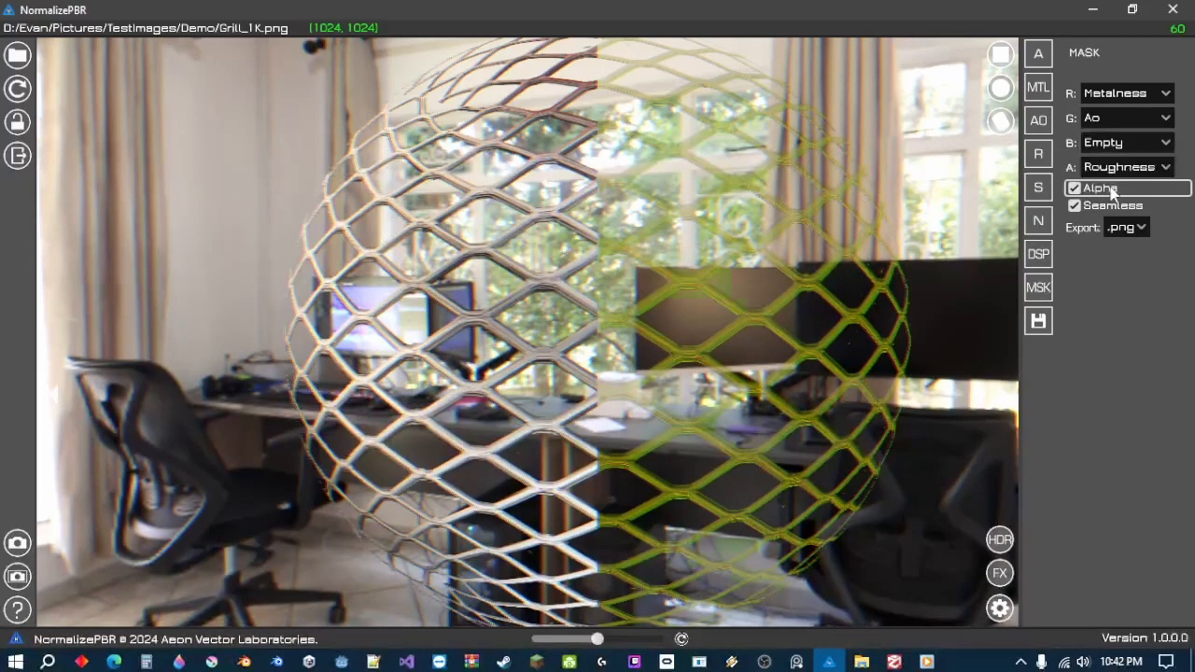
click(1109, 190)
click(1110, 190)
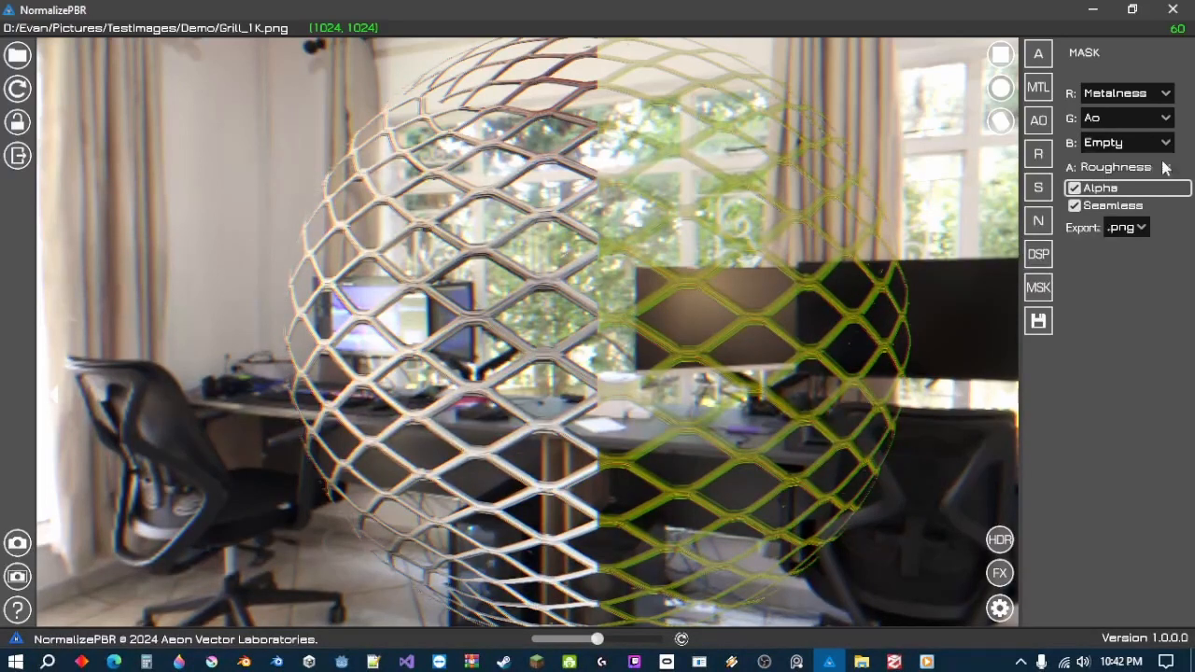
click(1039, 321)
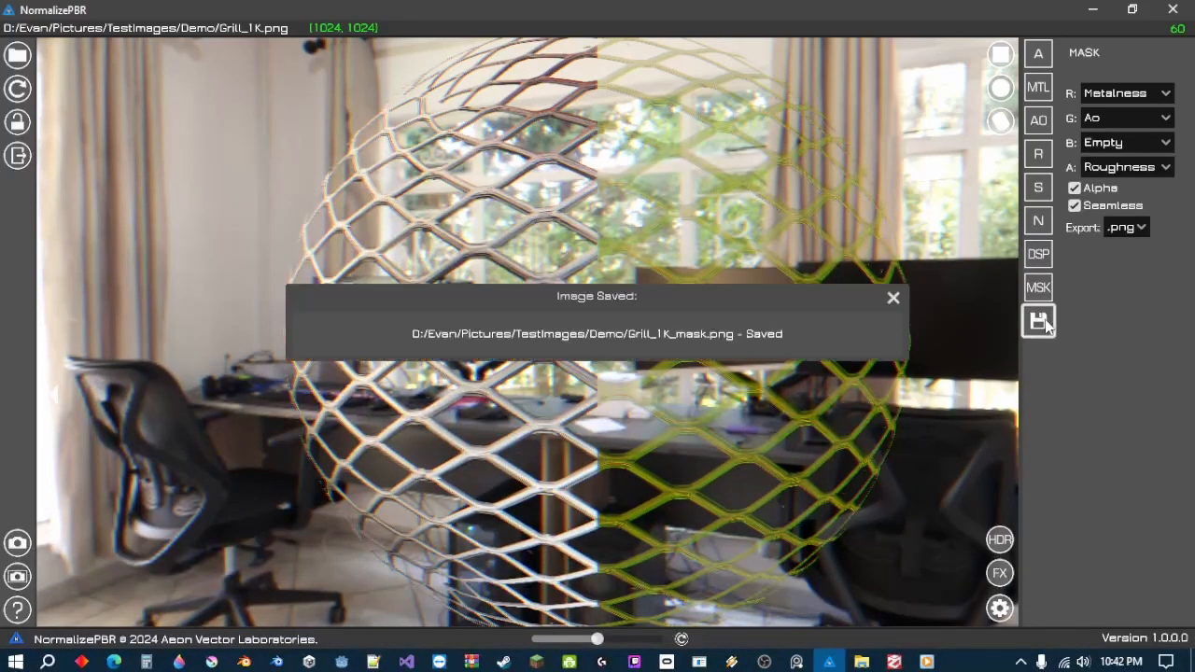
- Assign Specular to the mask's channel B again and export the mask as a PNG file
click(1107, 140)
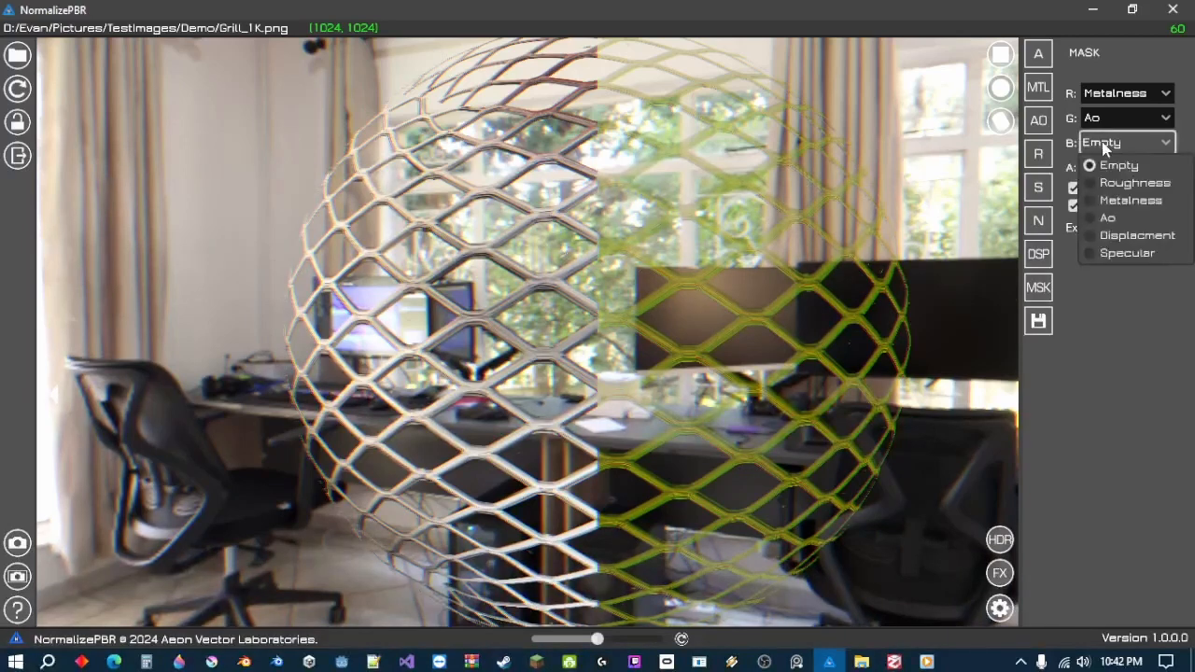
click(1119, 253)
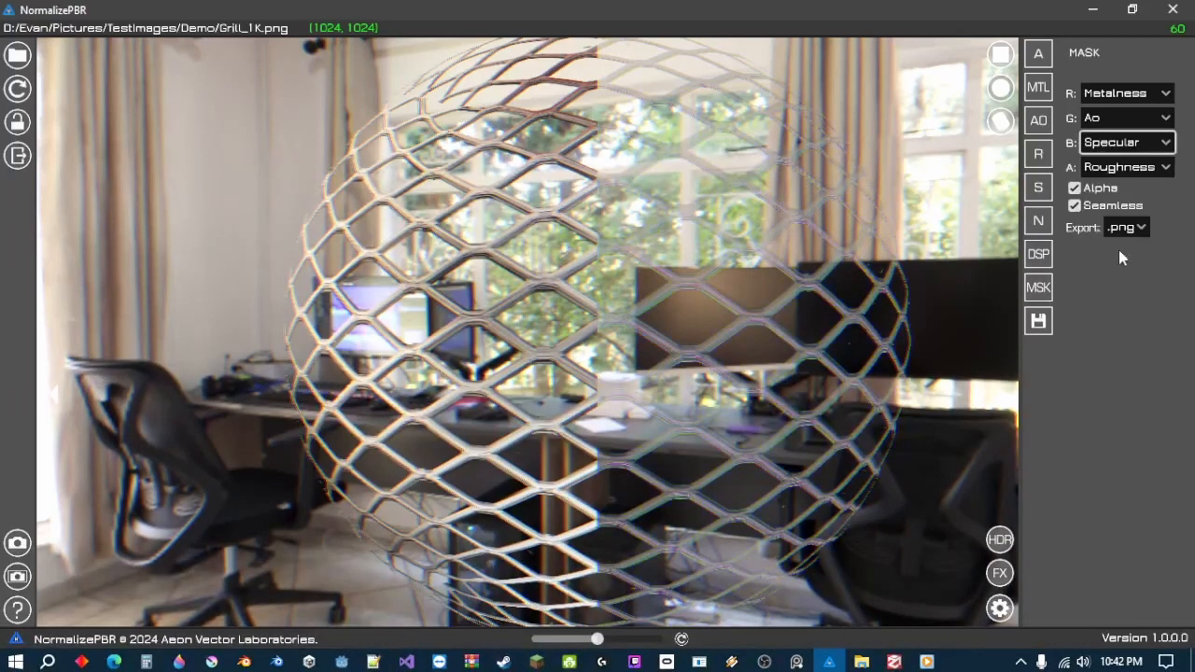
click(1040, 325)
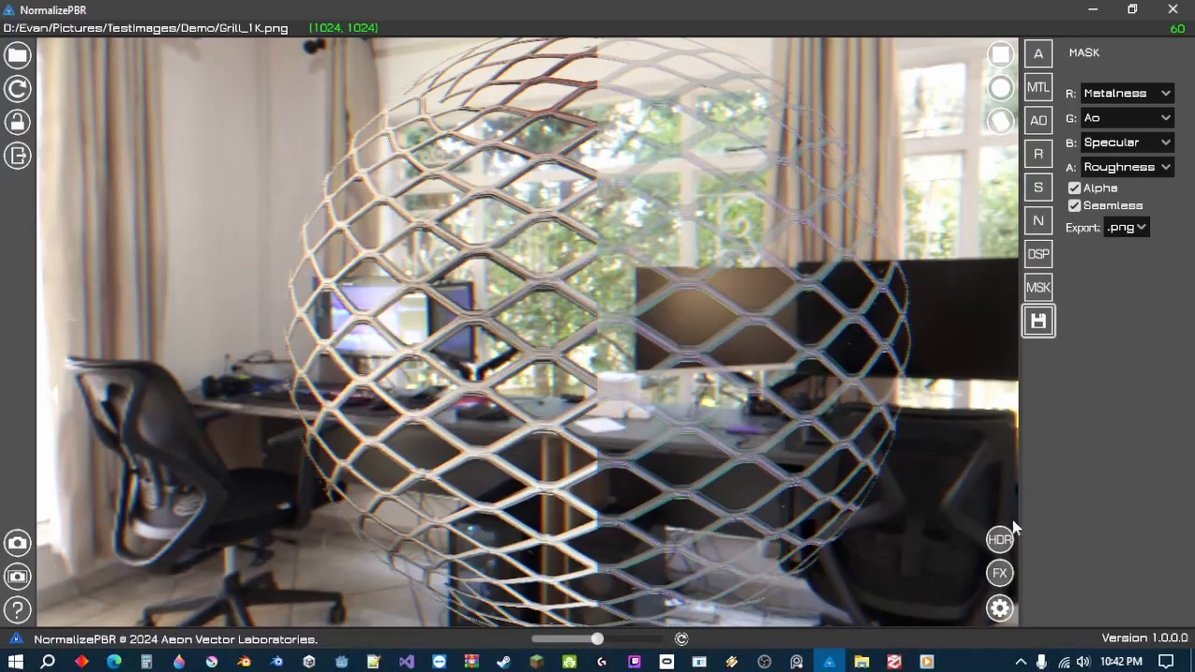
click(1038, 55)
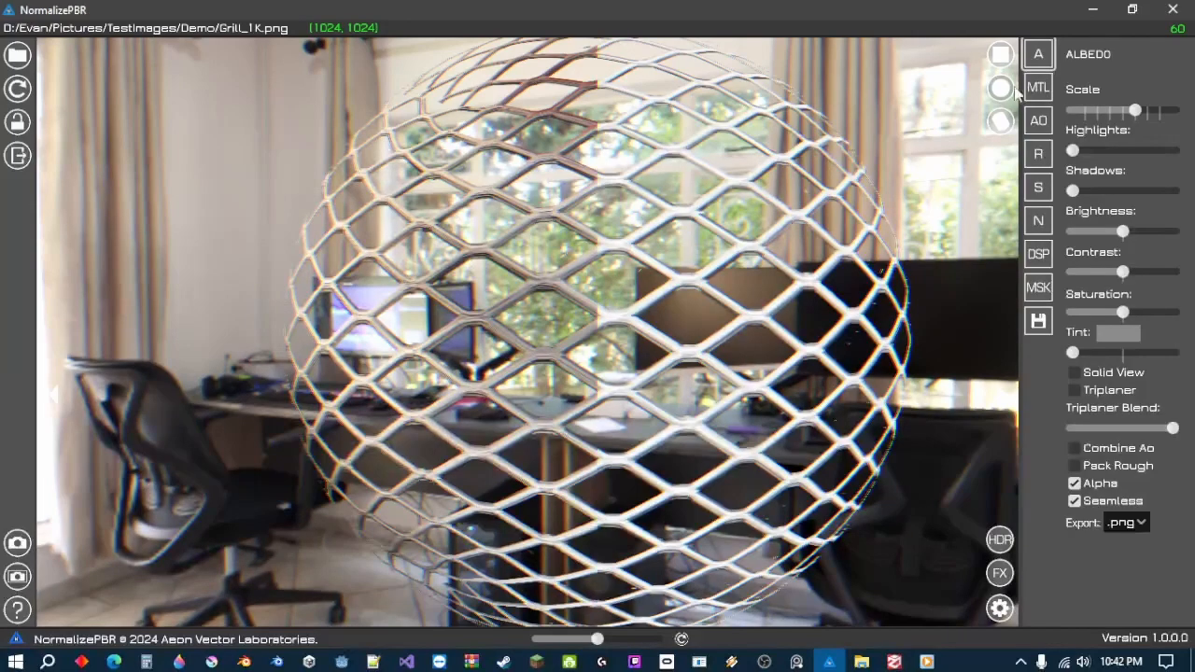
- Switch to File Explorer and examine the exported grill maps in the Demo folder one by one, starting from Grill_1K.png
click(860, 661)
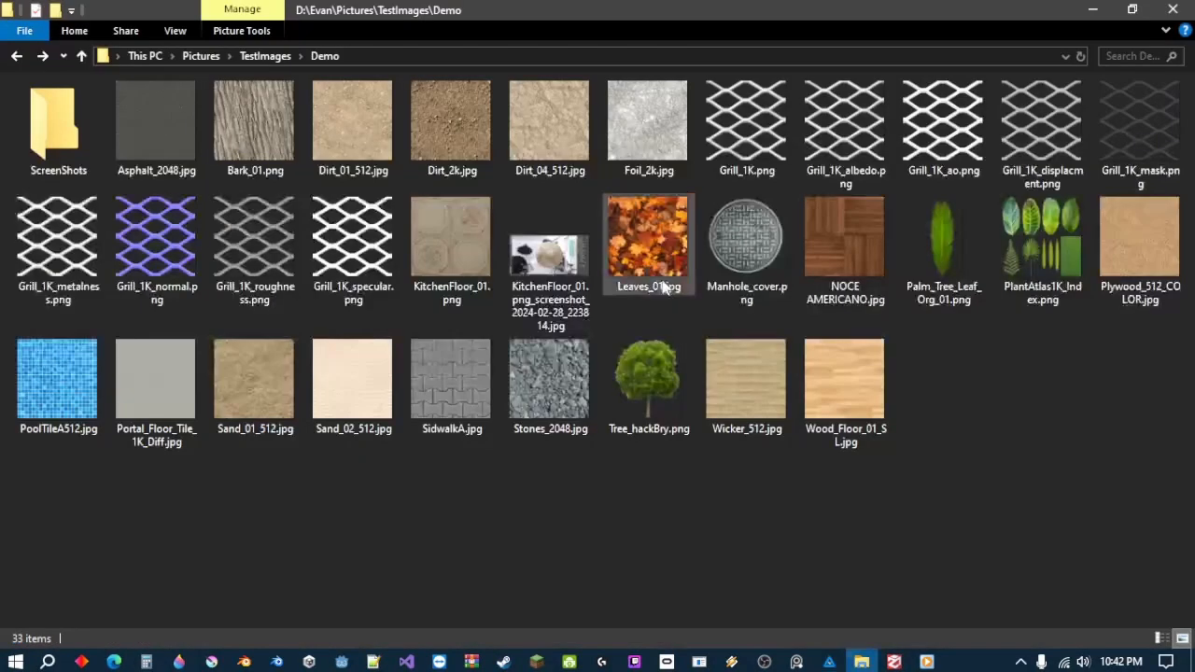
double_click(773, 133)
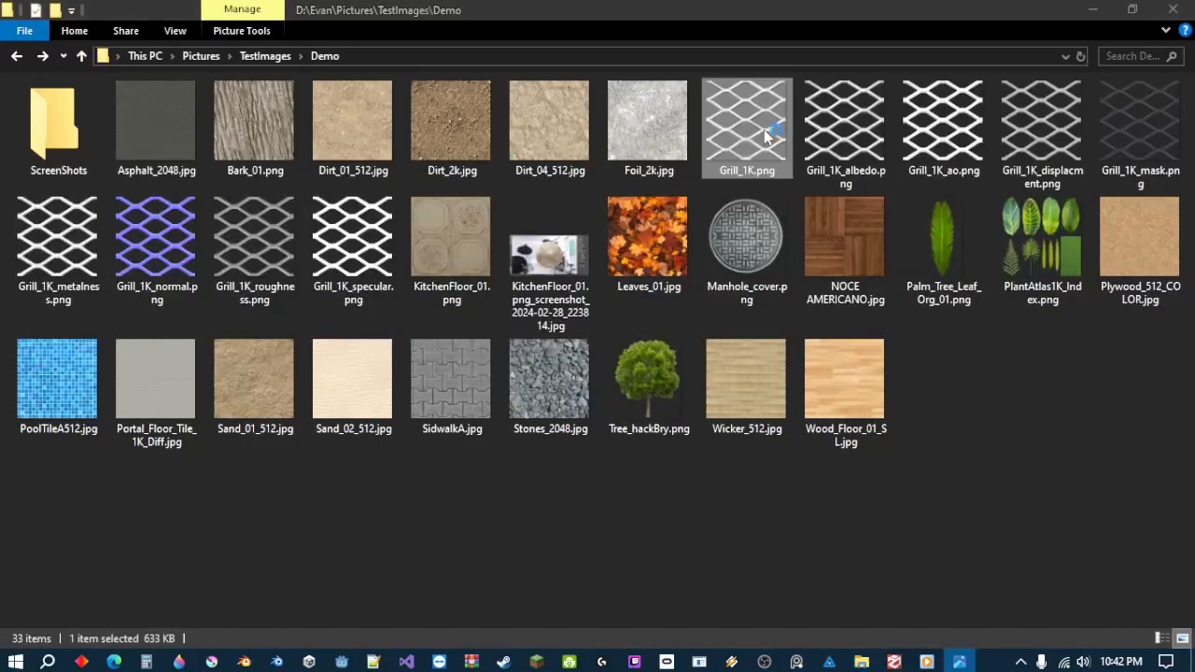
click(1178, 327)
key(Right)
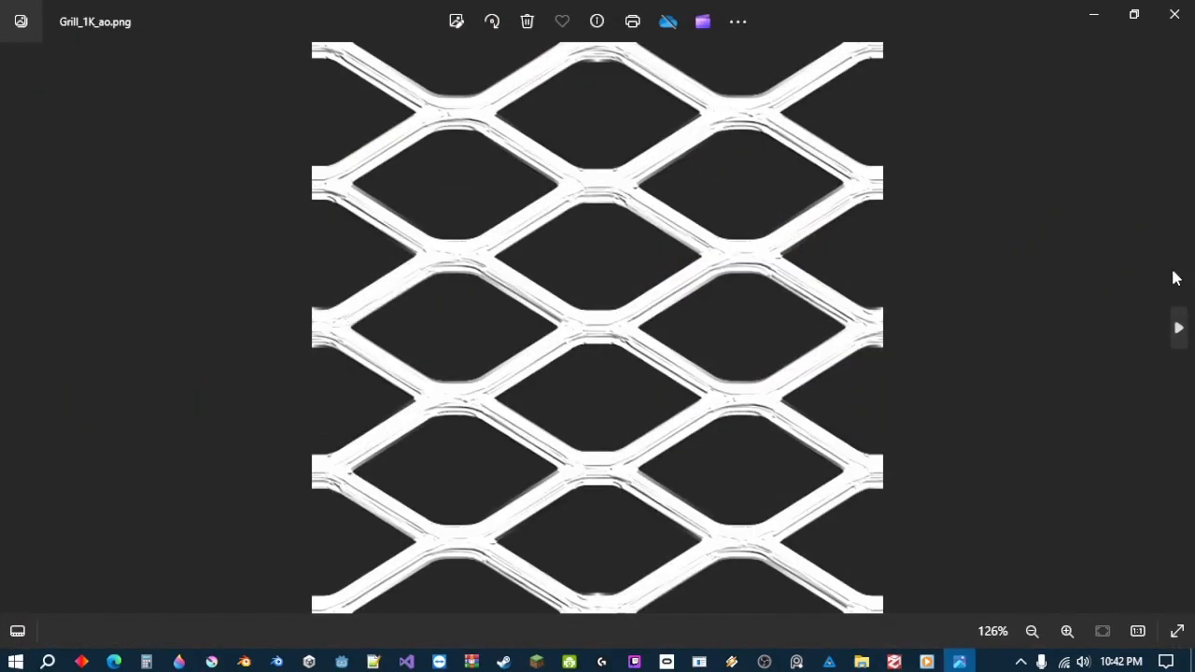
key(Right)
key(Right)
key(Right)
key(Right)
key(Right)
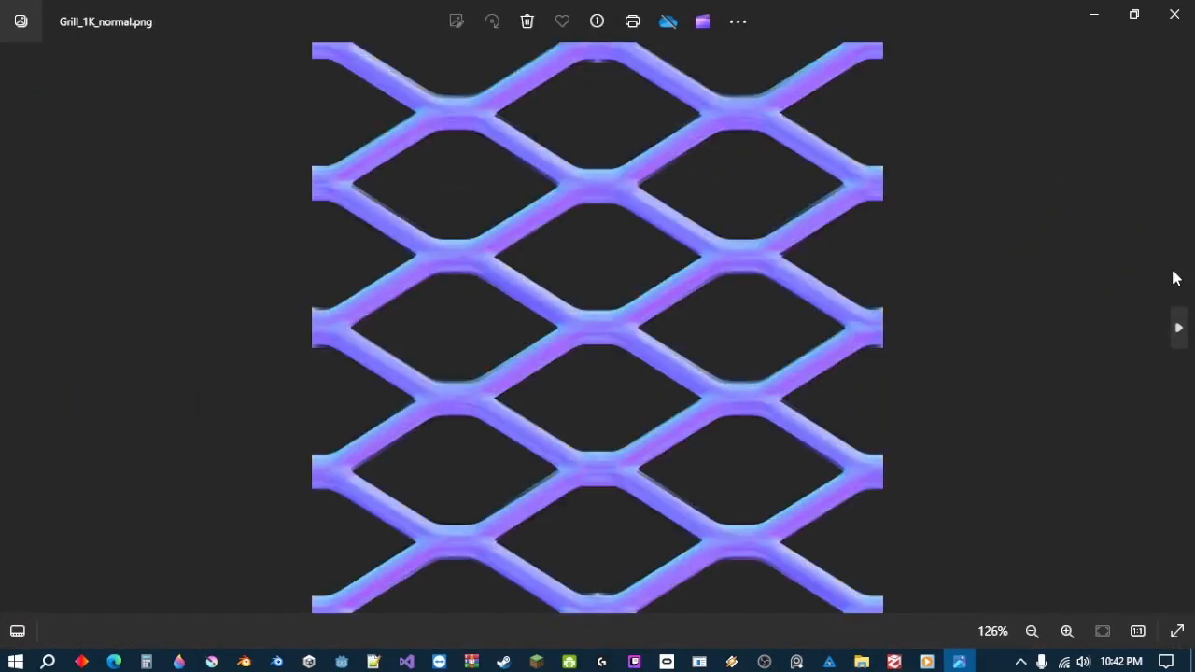
key(Right)
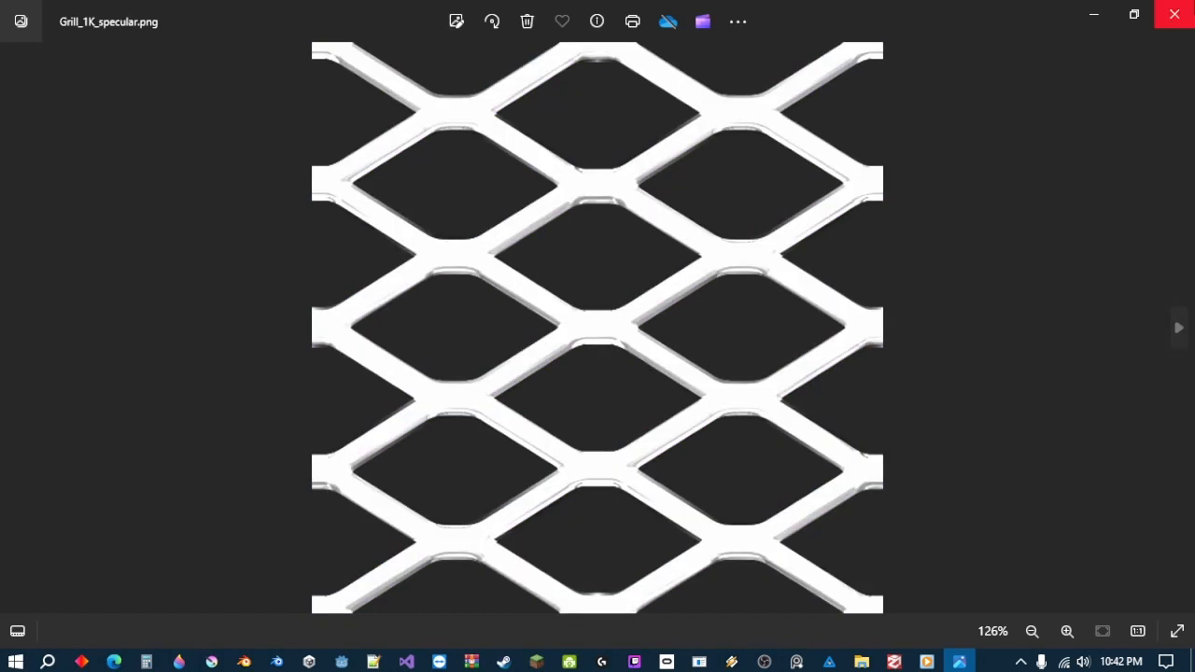
click(1174, 14)
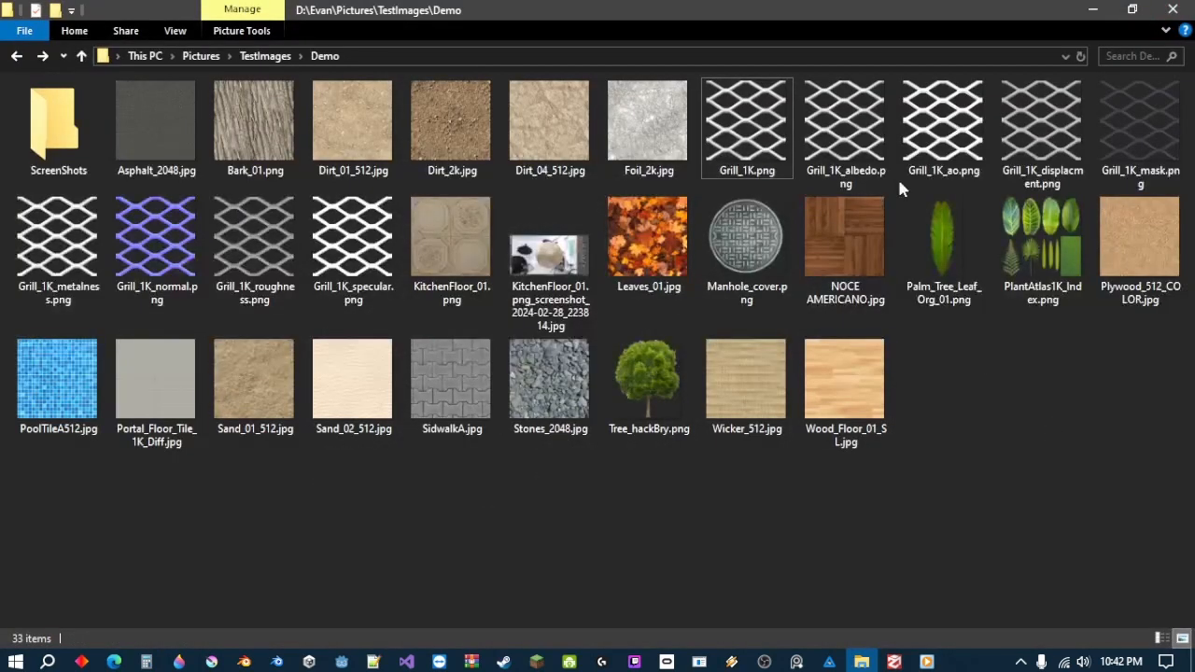
- Switch back to NormalizePBR, open Manhole_cover.png from the Demo folder and reset the material settings
click(966, 283)
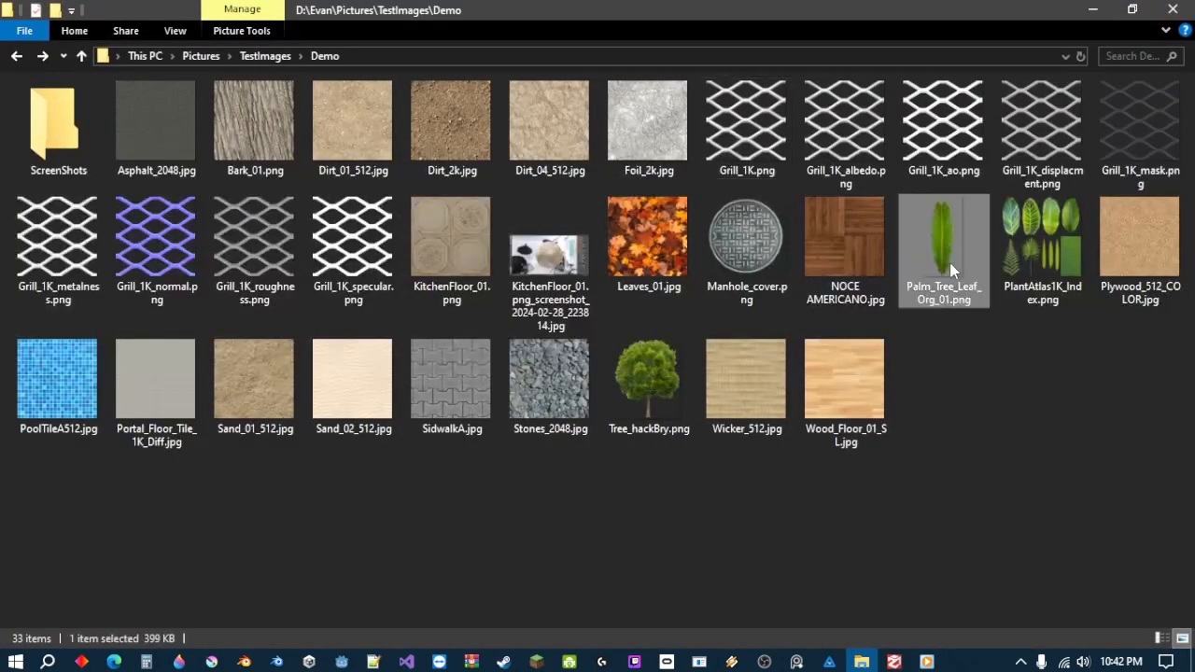
click(744, 256)
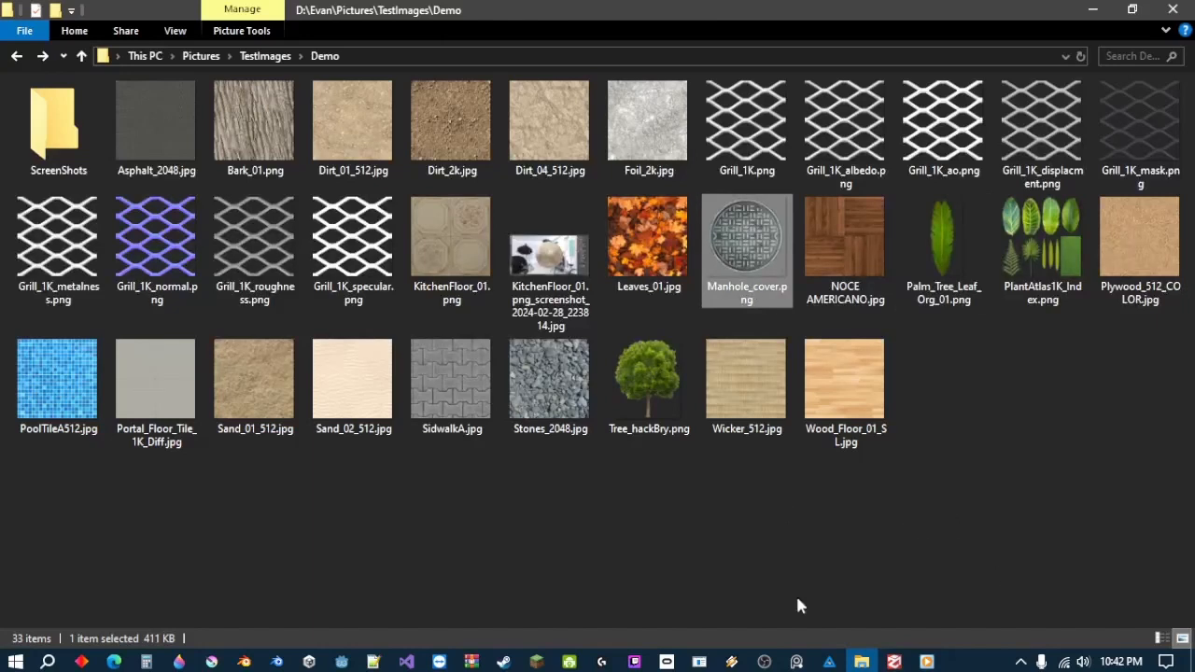
click(828, 659)
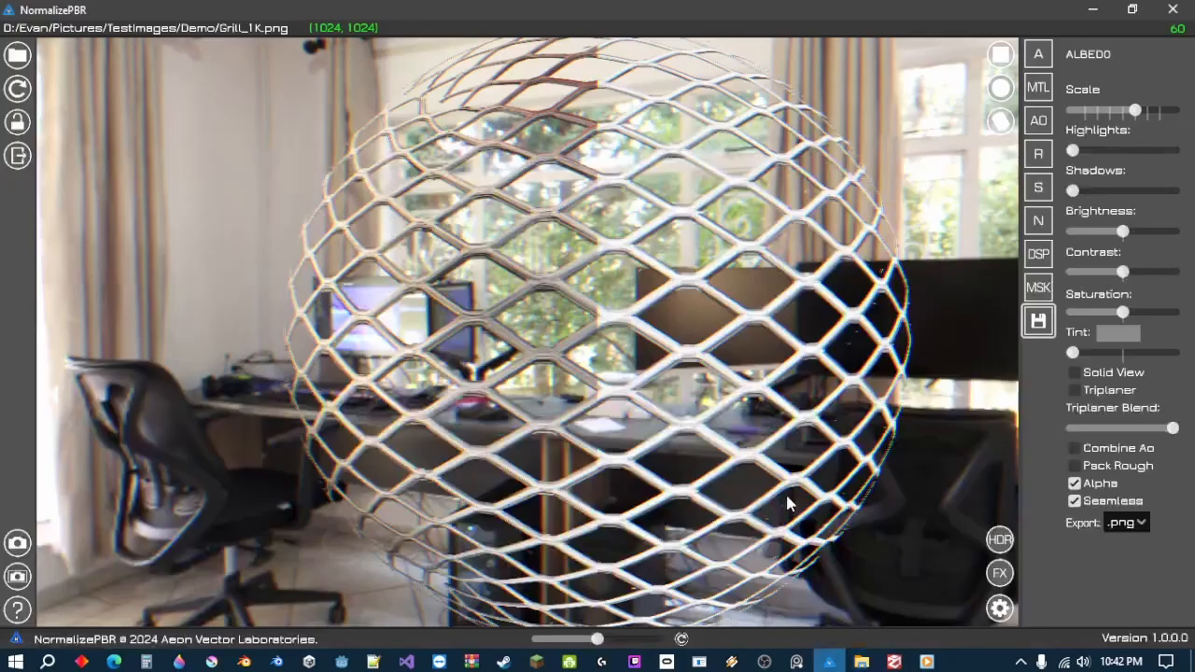
click(21, 55)
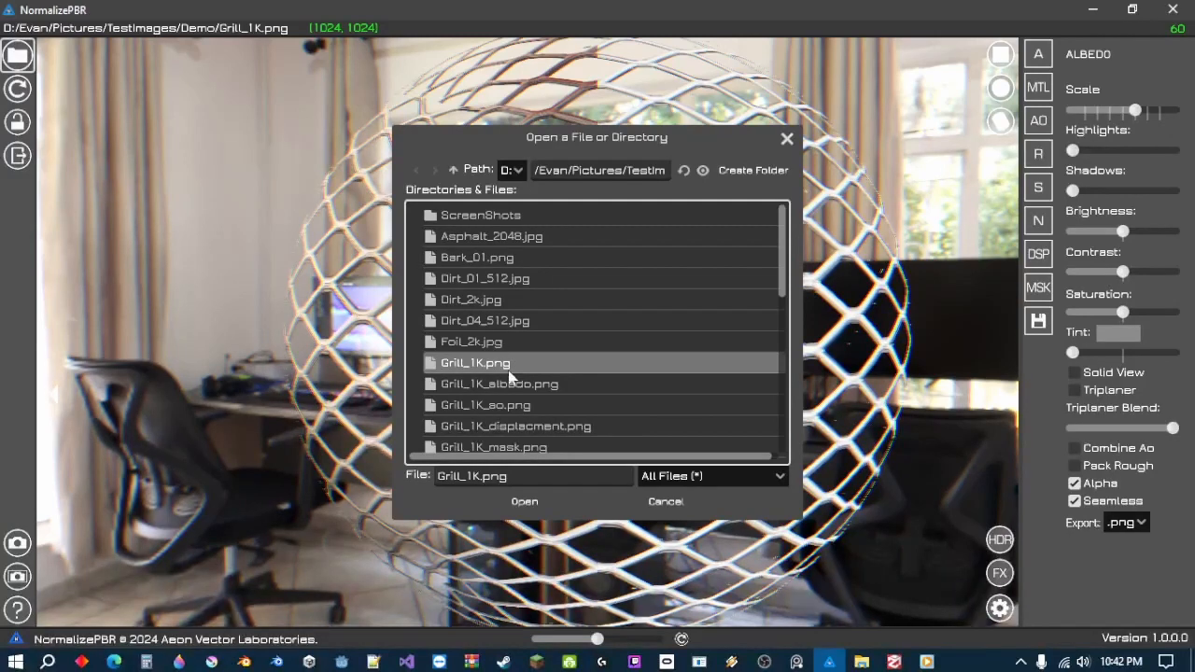
scroll(509, 375, down, 5)
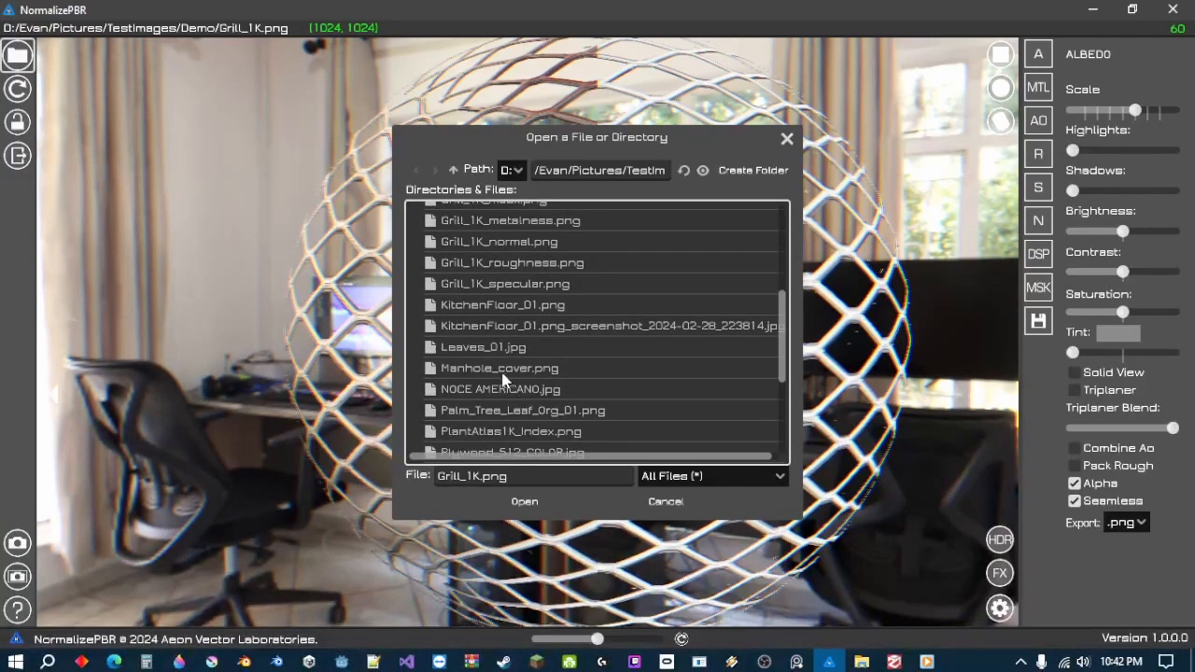
double_click(501, 371)
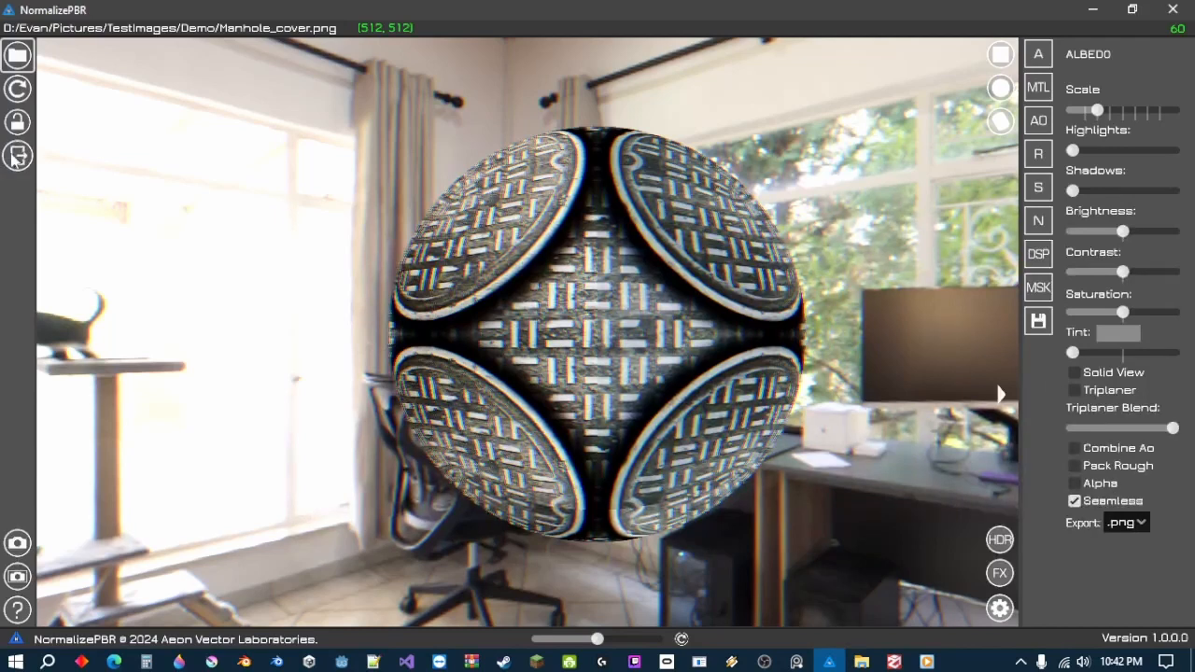
click(17, 88)
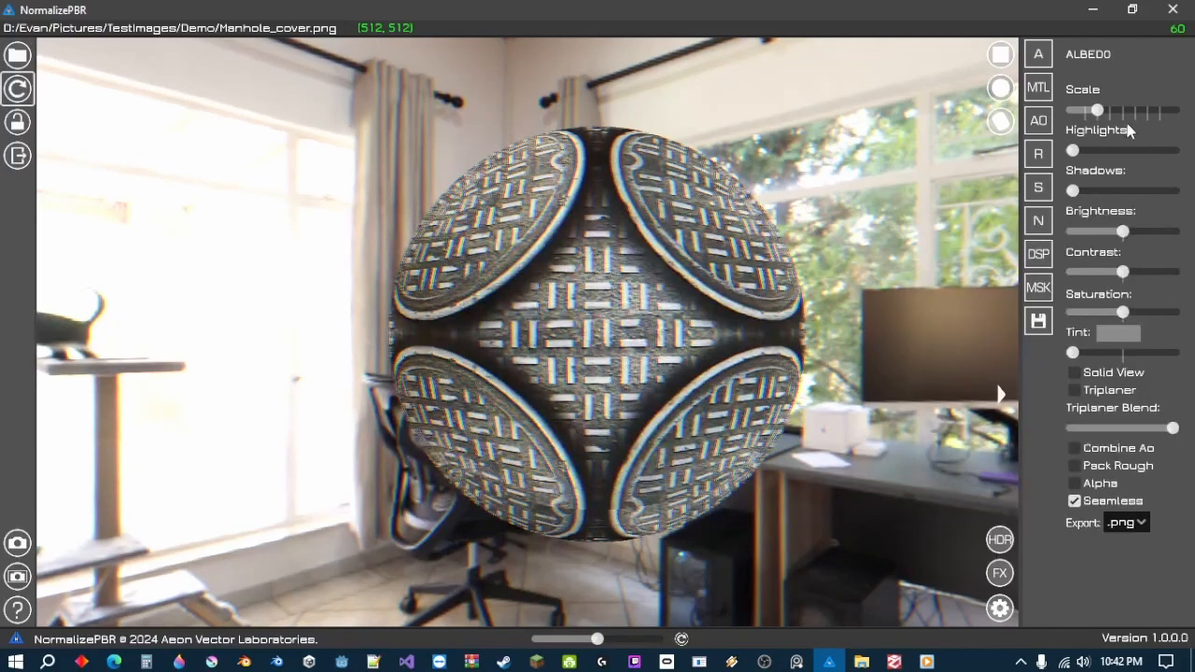
- Turn off Seamless and turn on Alpha for the manhole cover, and preview it on the flat plane
click(1110, 502)
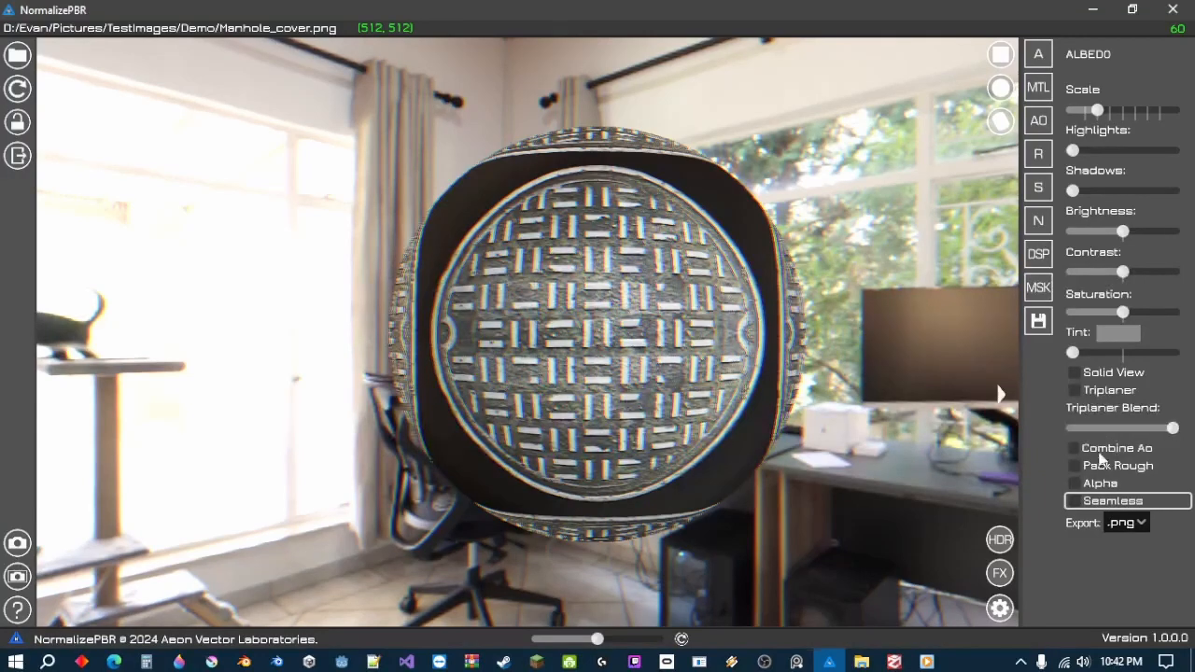
click(1090, 483)
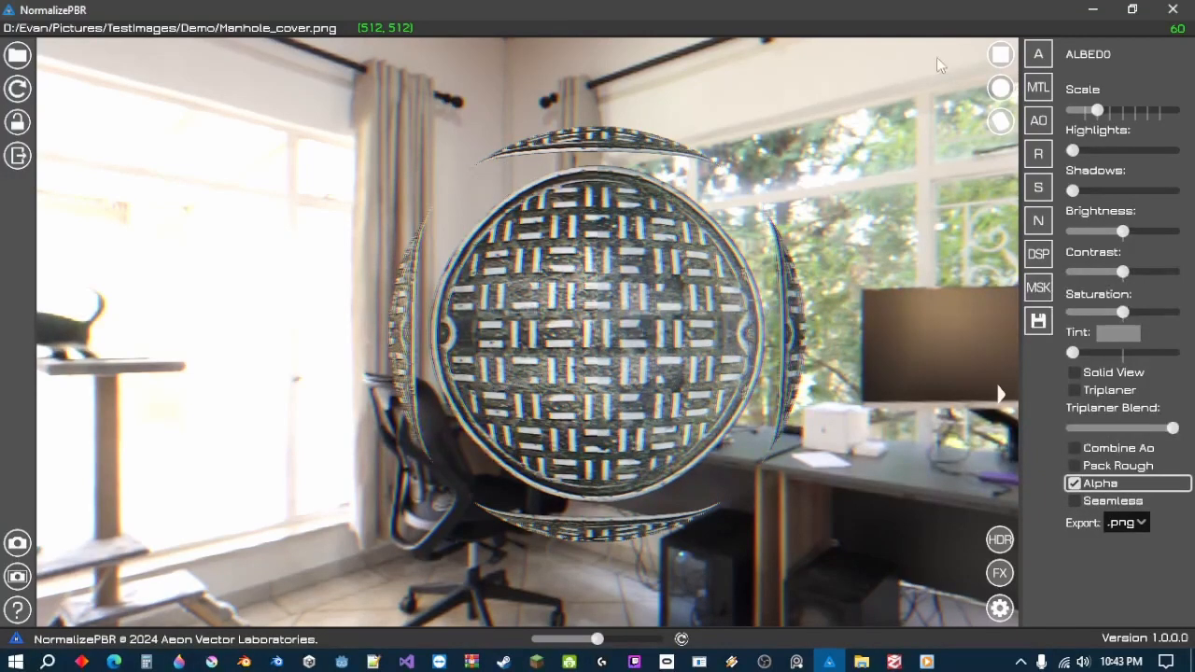
click(1000, 54)
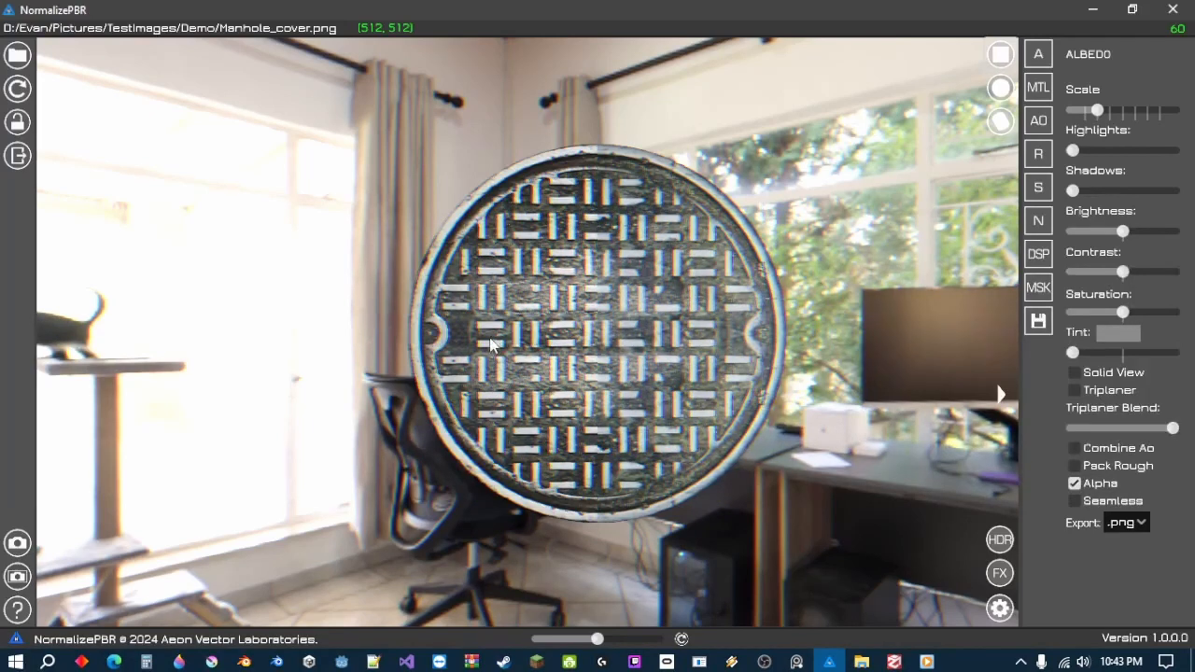
mouse_move(536, 320)
mouse_down()
mouse_move(561, 322)
mouse_move(524, 322)
mouse_up()
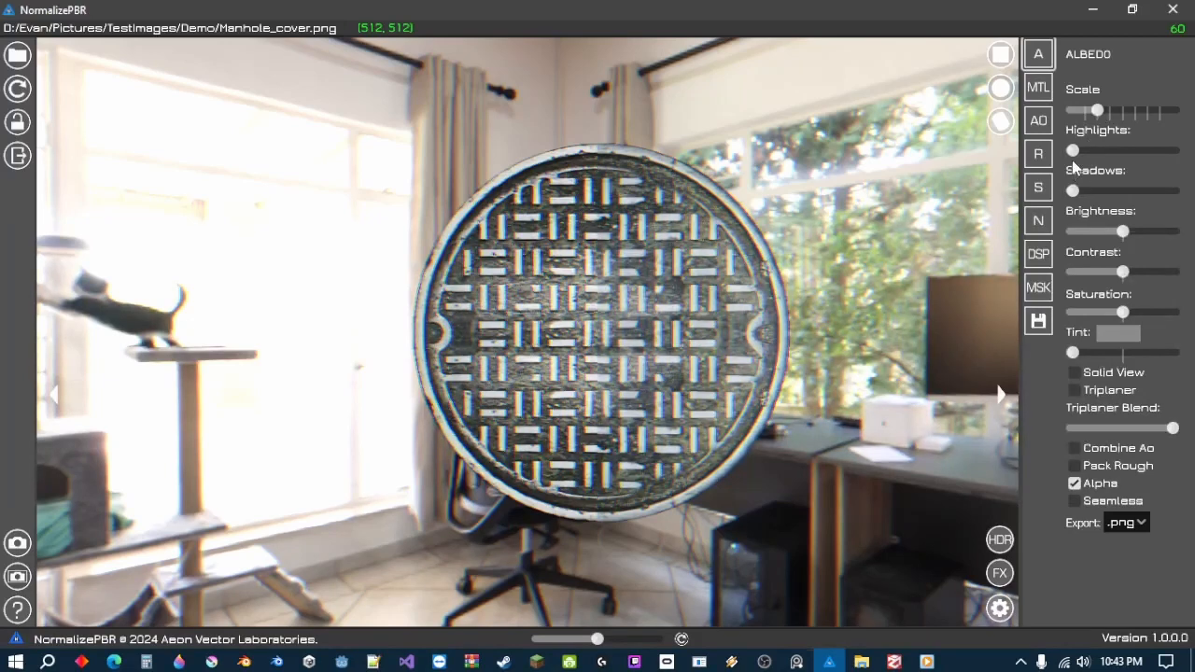
- Enable Solid View in the Albedo settings and move the split divider so the whole manhole cover displays as solid
click(1075, 372)
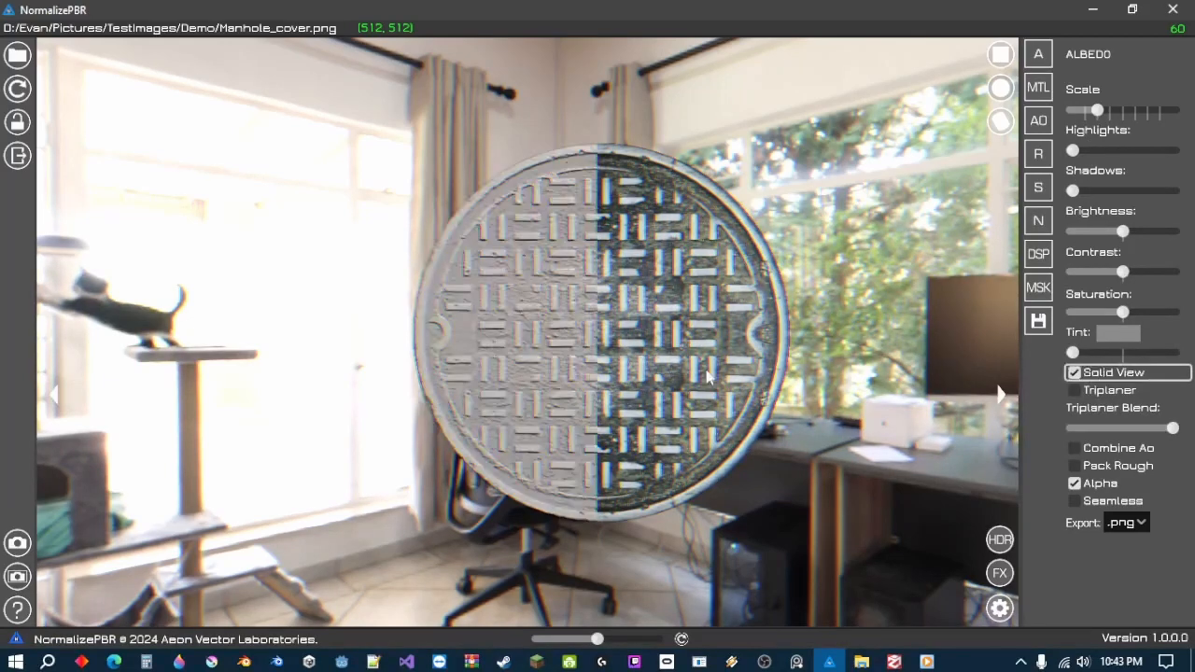
scroll(526, 428, up, 5)
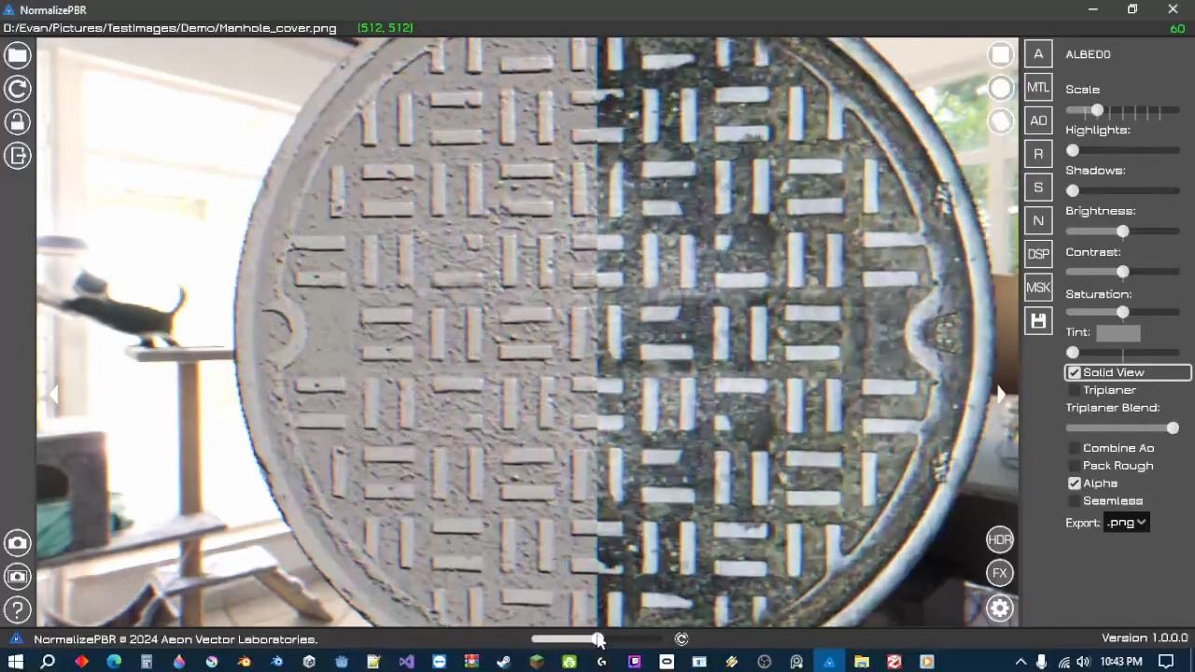
drag(598, 639, 657, 640)
scroll(685, 377, down, 3)
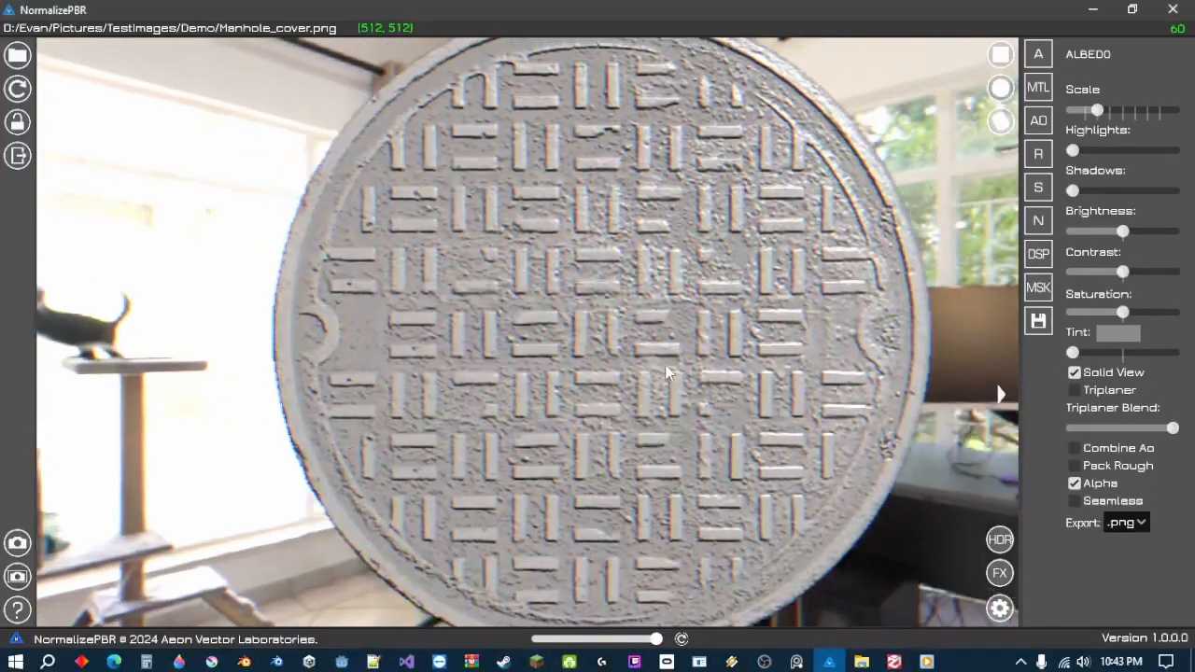
scroll(663, 369, down, 3)
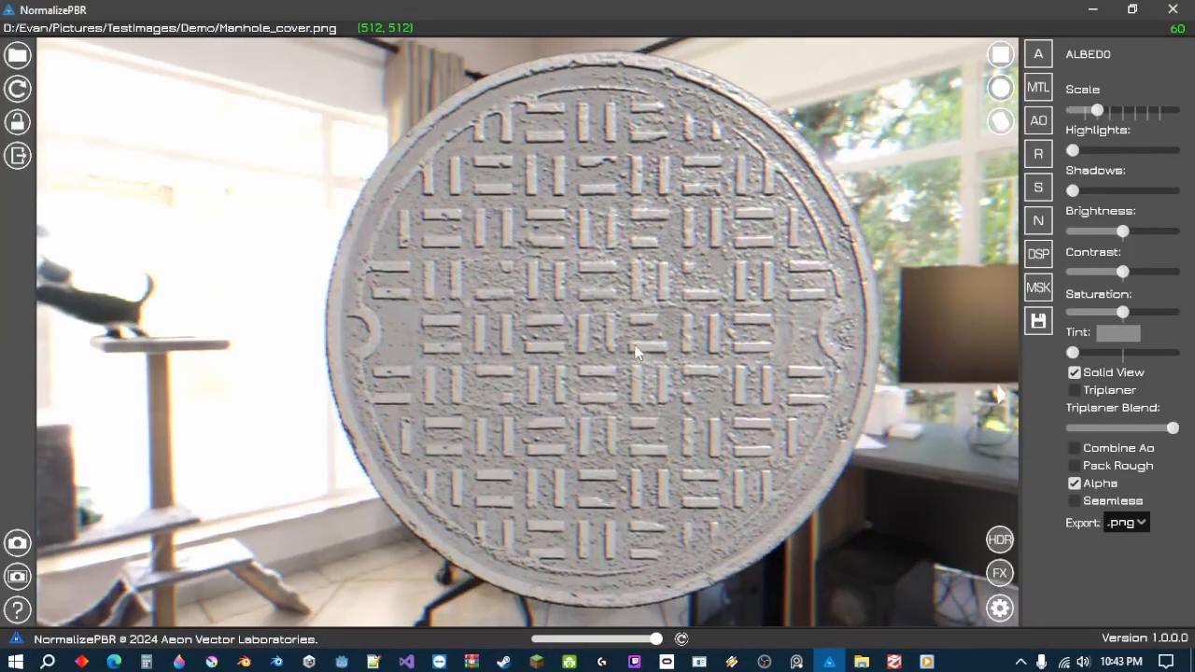
- In the Metalness settings, raise Texture and Global to maximum and Mix to about three quarters
click(1040, 86)
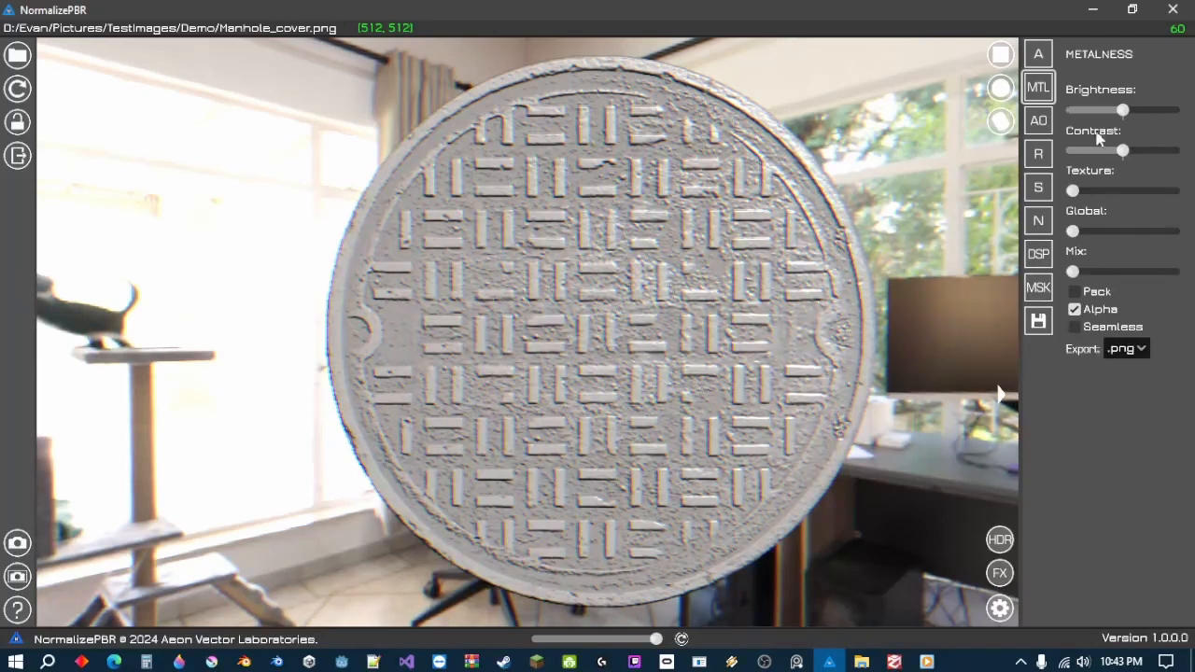
drag(1074, 191, 1173, 192)
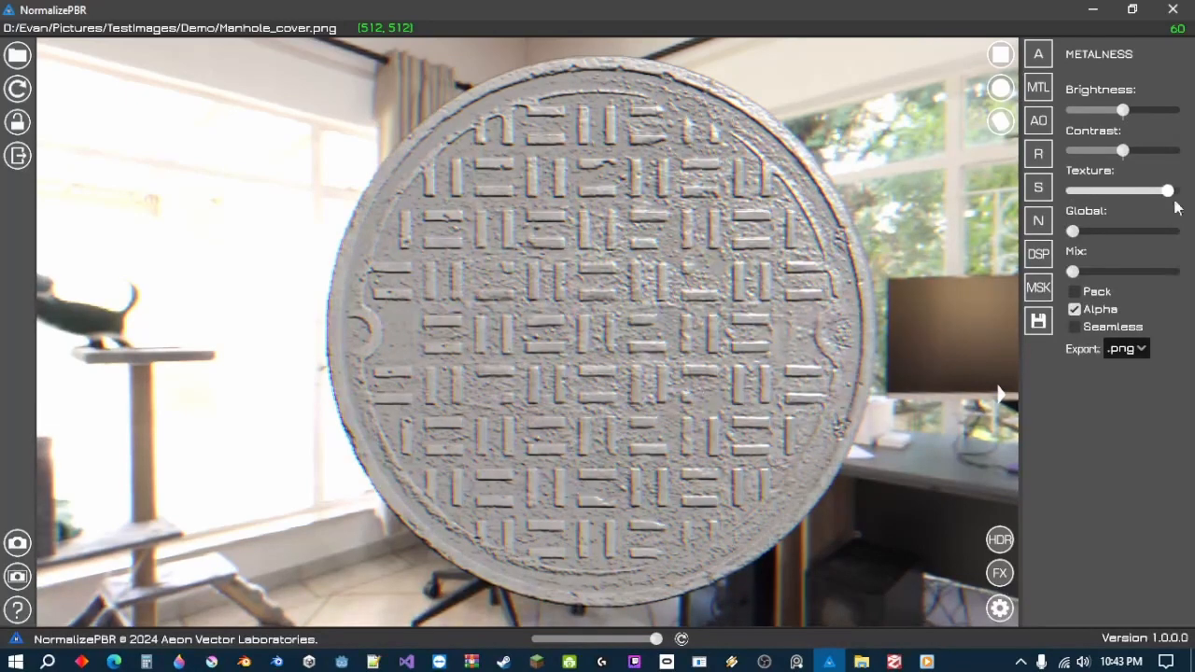
drag(1073, 232, 1194, 247)
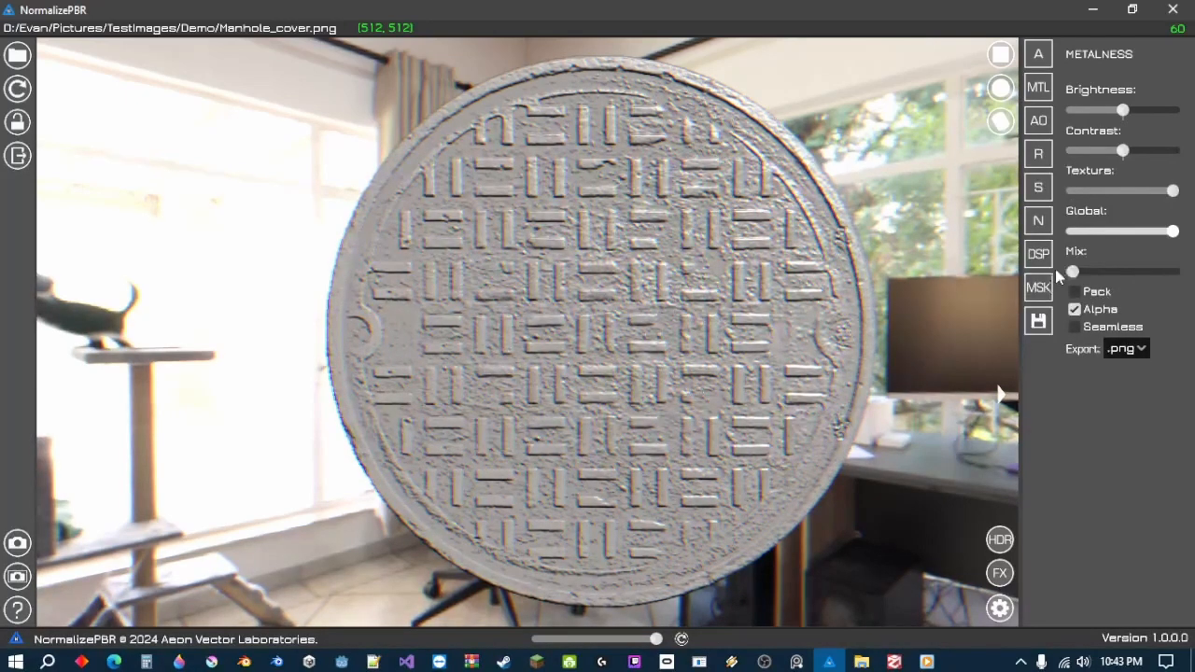
drag(1077, 271, 1147, 273)
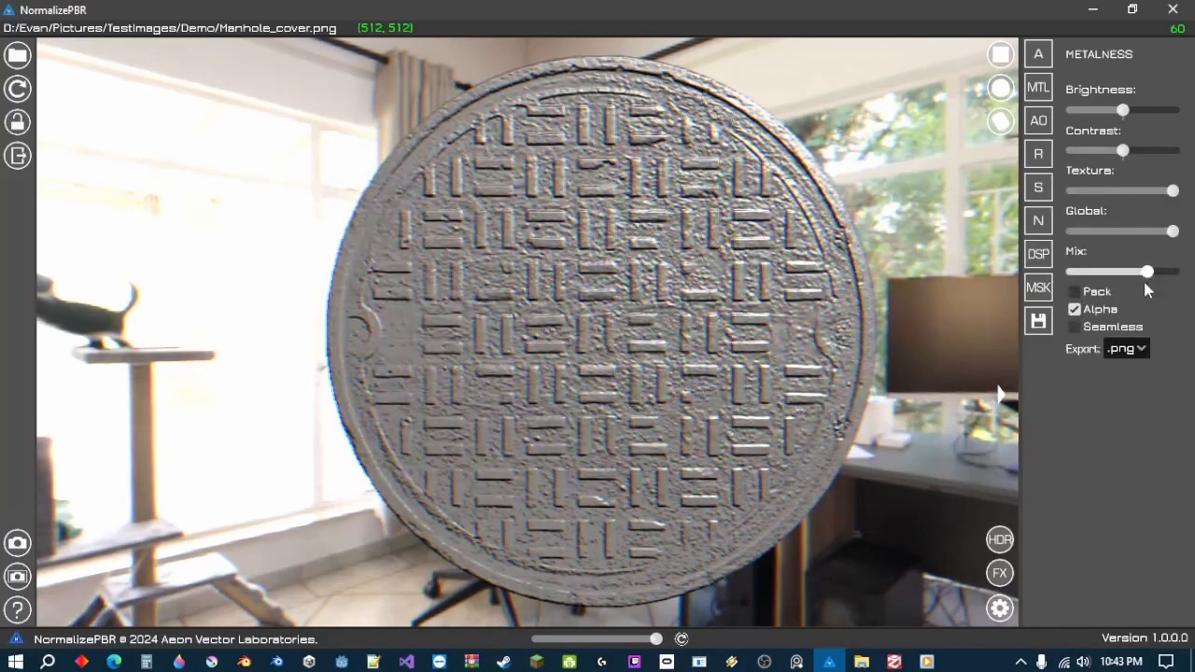
- In the AO settings, set Blur to the second notch and lower Detail to just below the middle
click(1039, 120)
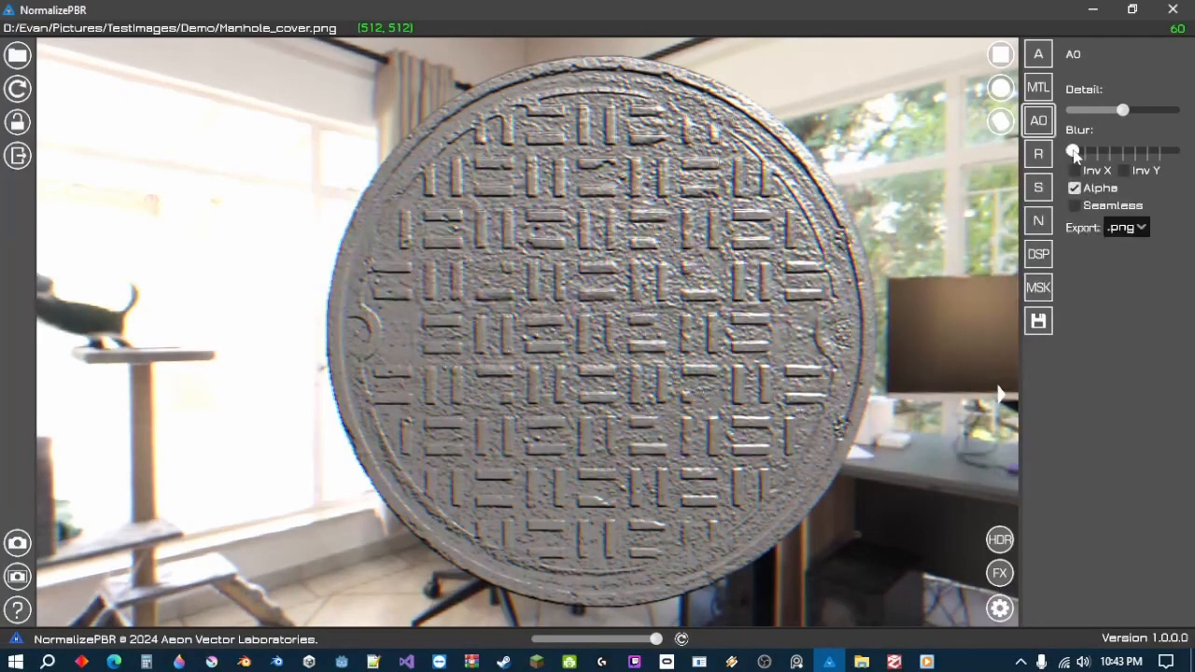
drag(1084, 151, 1098, 151)
mouse_move(1122, 110)
mouse_down()
mouse_move(1142, 111)
mouse_move(1119, 113)
mouse_up()
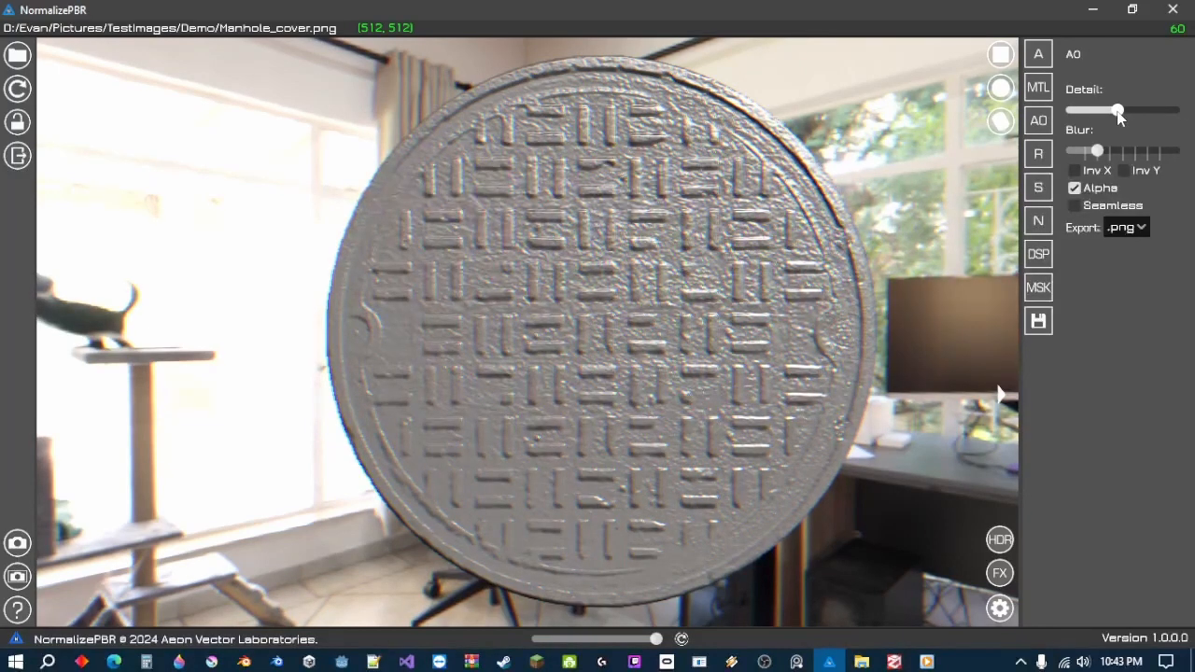
- In the Roughness settings, lower Detail to about a tenth, reduce Contrast slightly below the middle, and set Blur to the second notch
click(1040, 156)
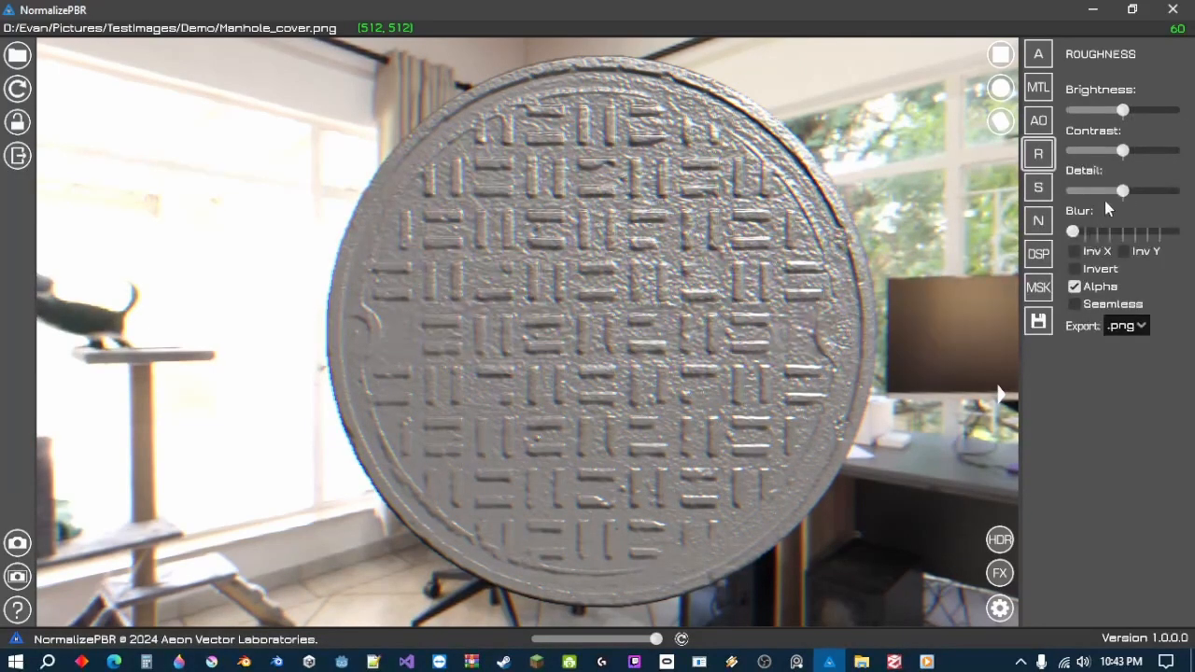
drag(1121, 191, 1086, 191)
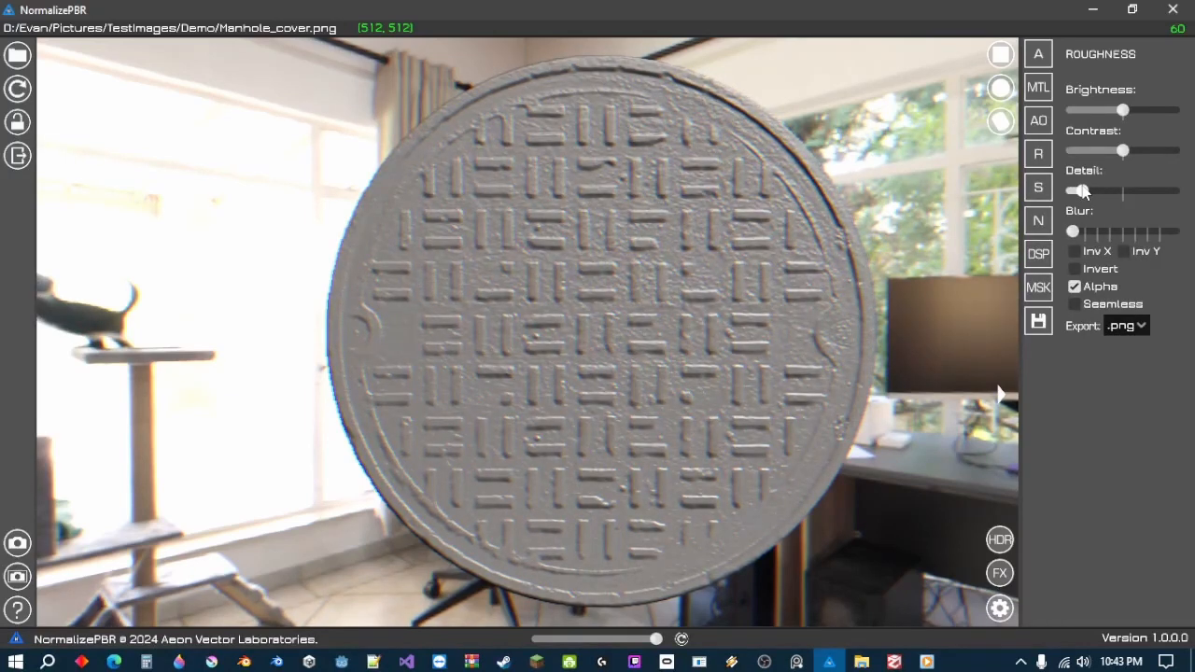
drag(1123, 151, 1112, 153)
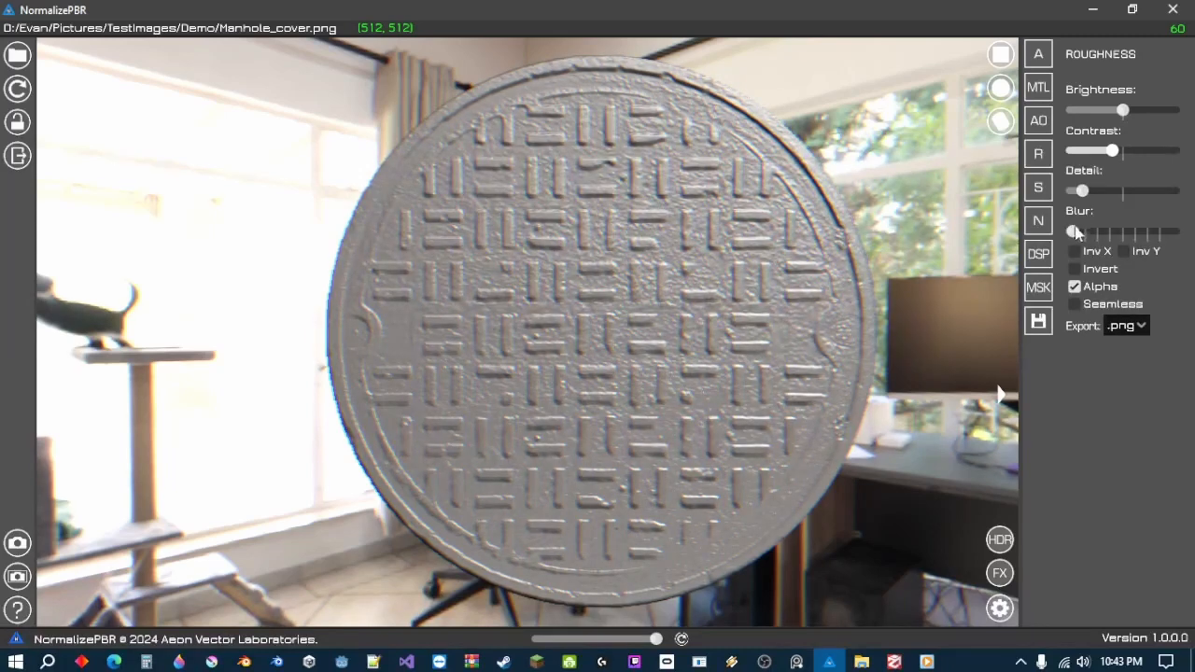
drag(1074, 232, 1098, 233)
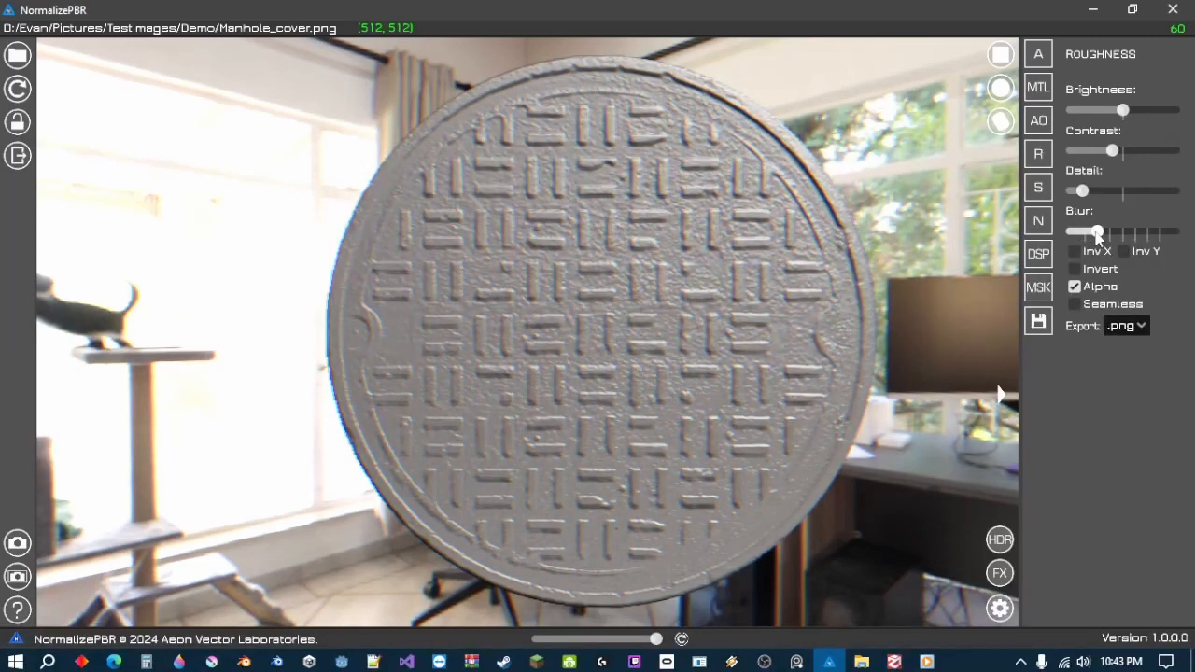
- Compare the manhole cover with roughness Invert on and off, leaving Invert off
click(1098, 271)
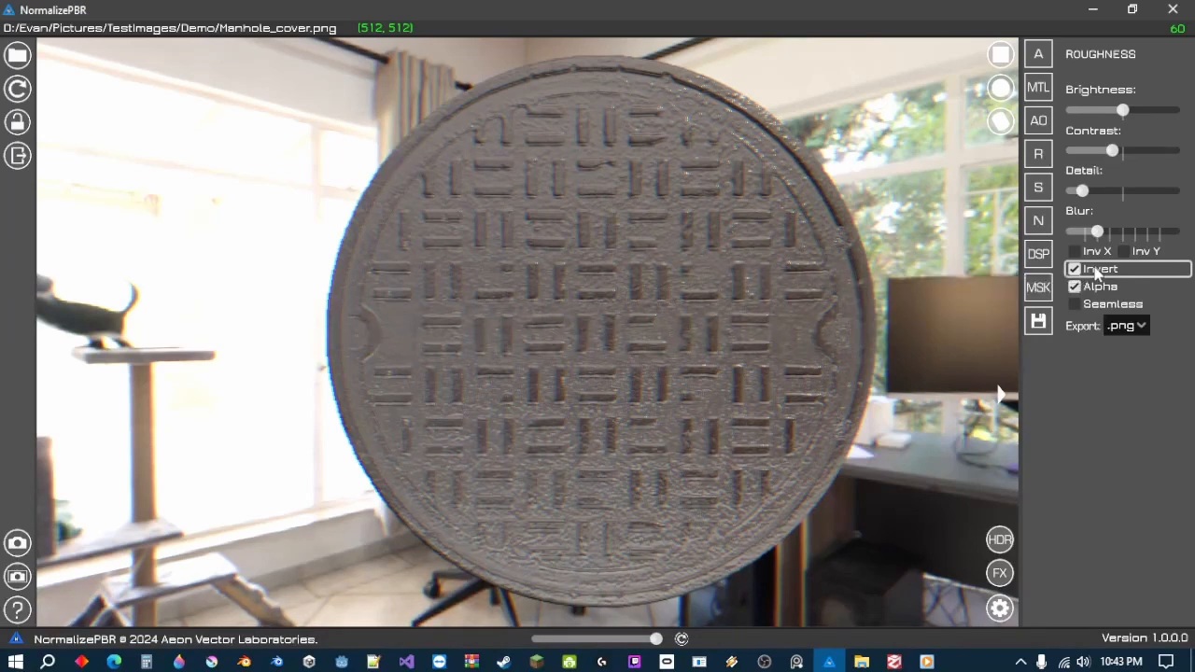
click(1098, 271)
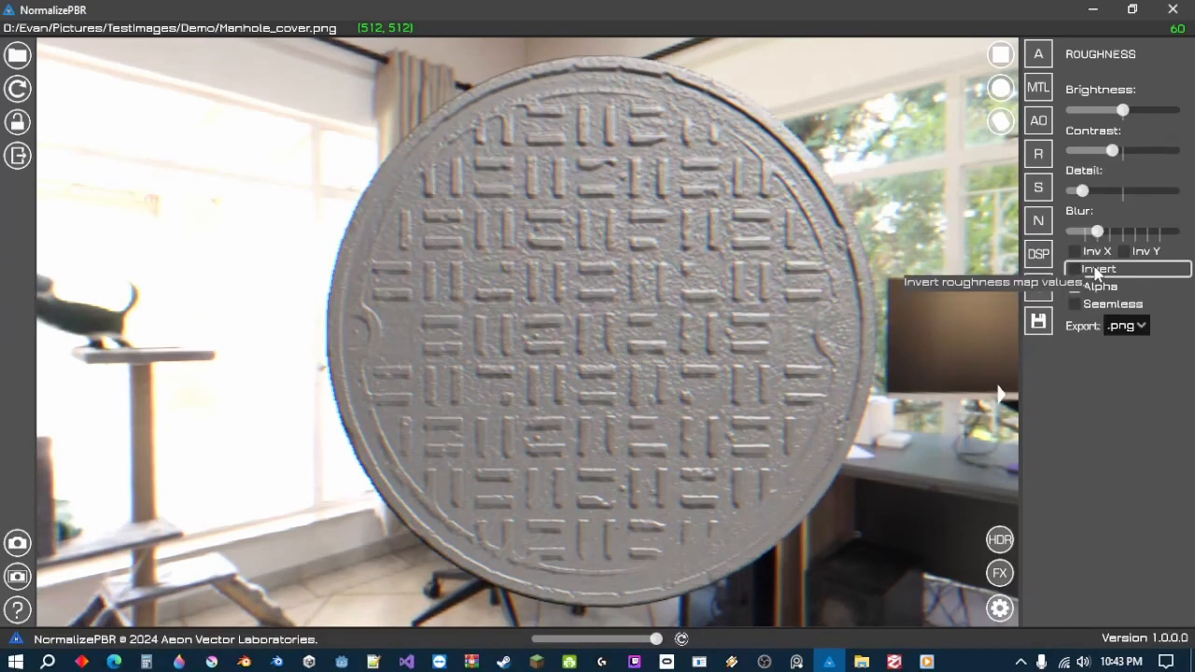
click(1097, 271)
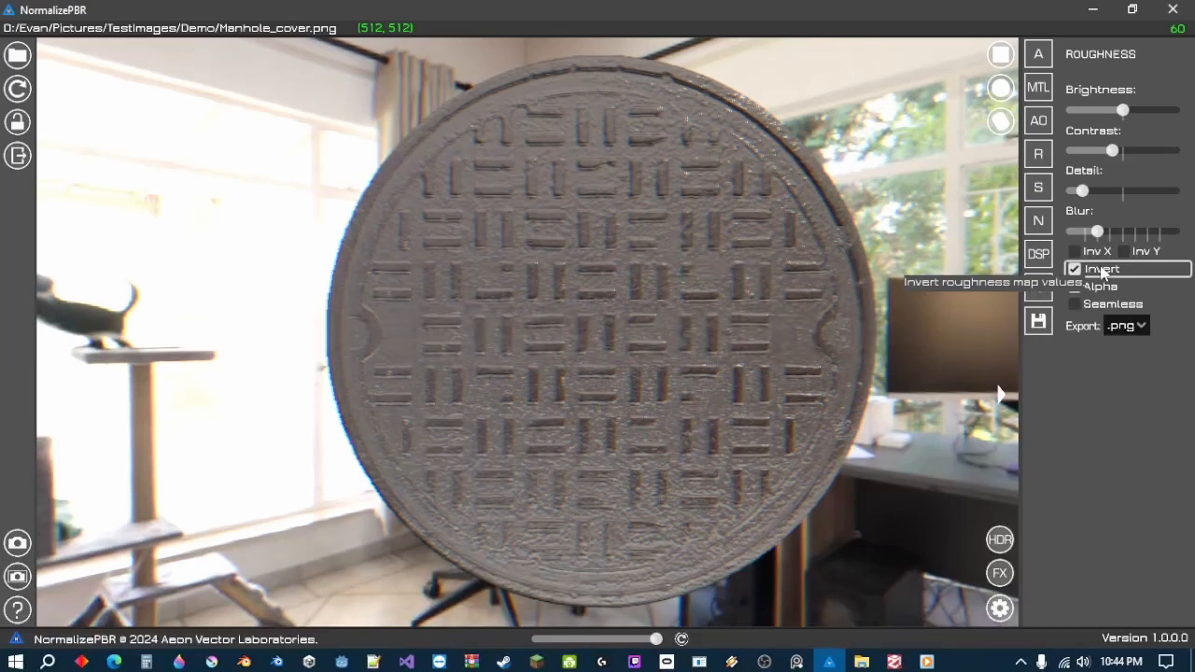
click(1103, 271)
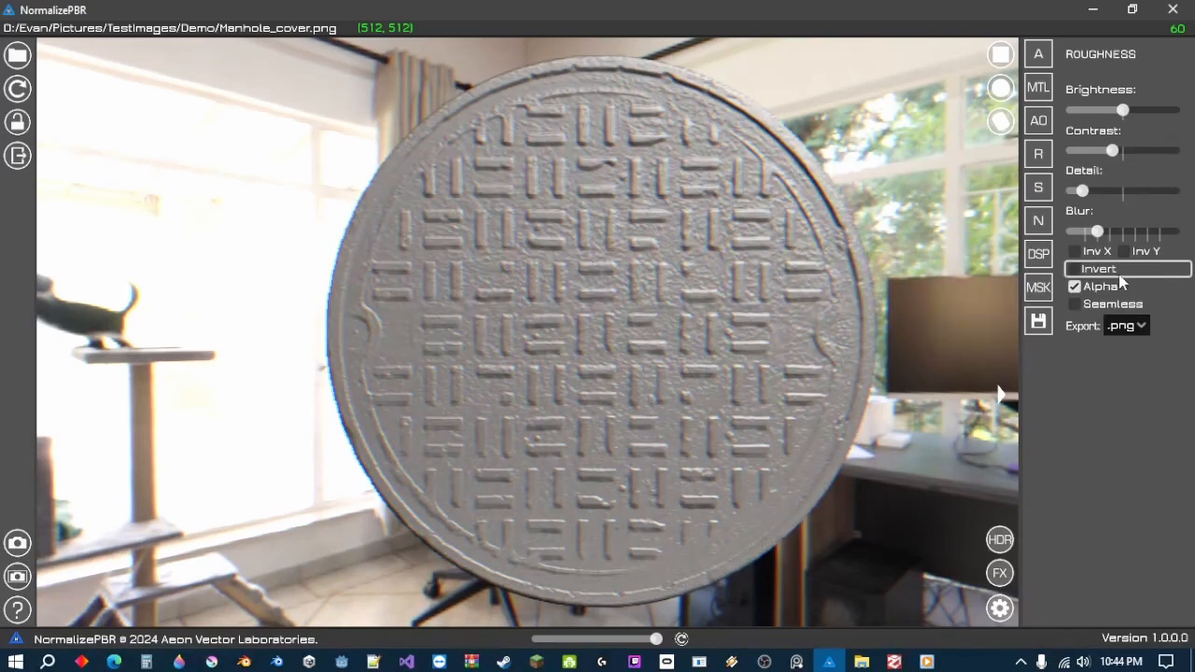
- Raise the specular Brightness slightly with Blur at the first notch, and lower the normal map's Detail to about a third
click(1044, 193)
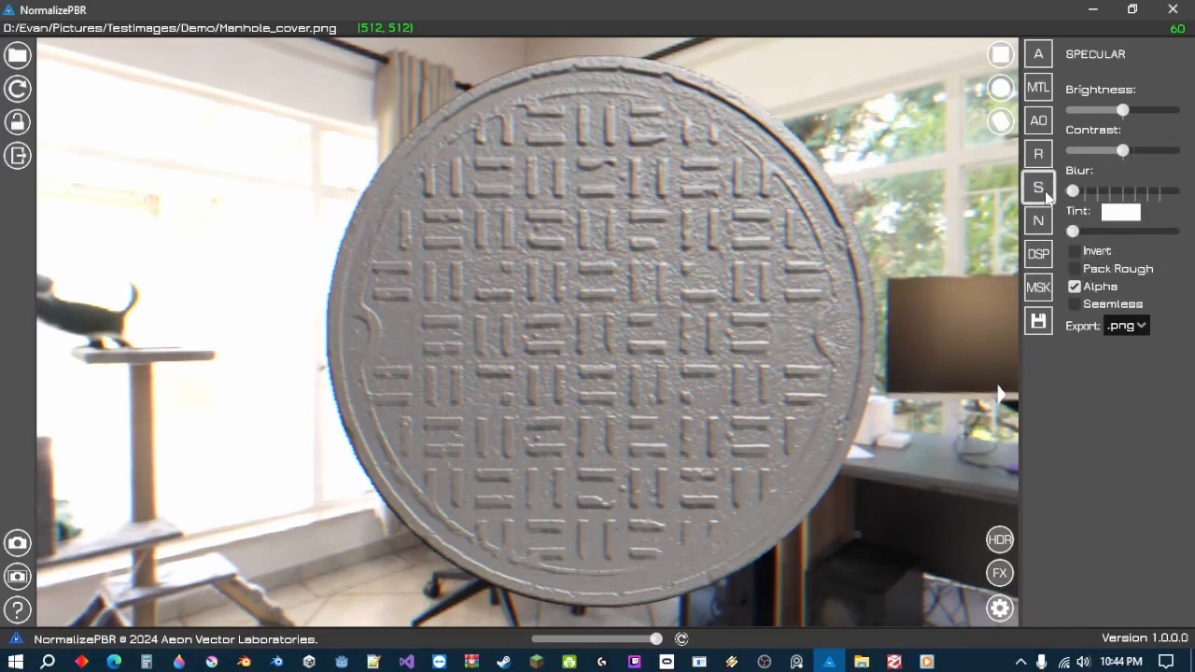
mouse_move(1123, 110)
mouse_down()
mouse_move(1065, 109)
mouse_move(1133, 117)
mouse_up()
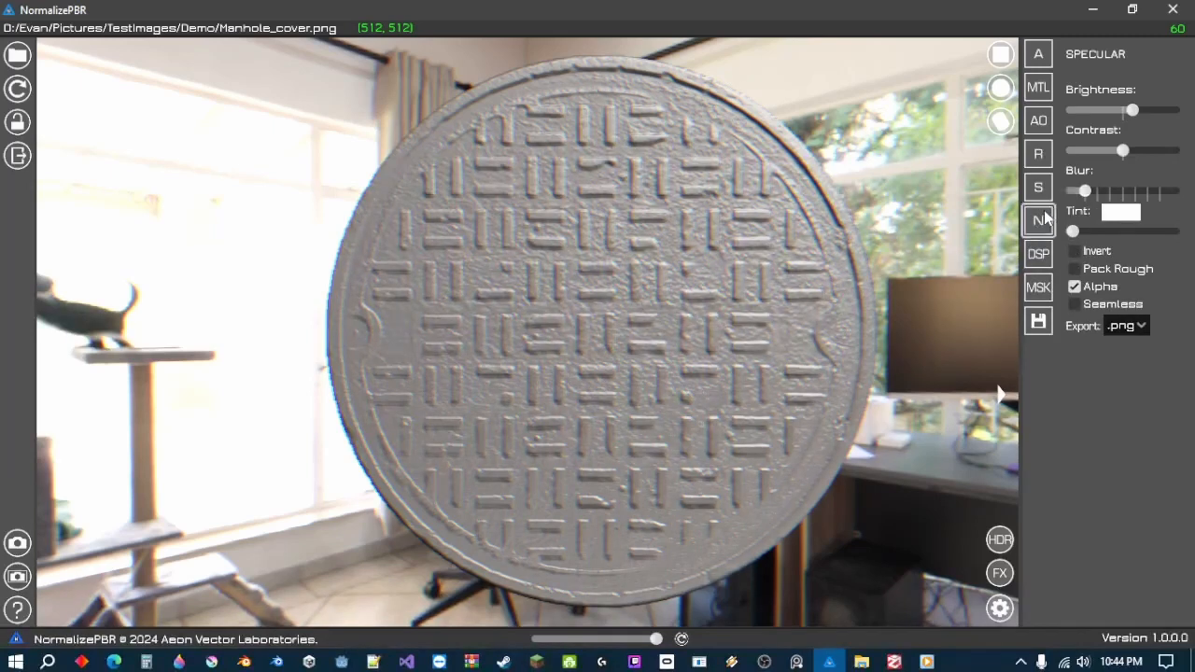
click(1039, 220)
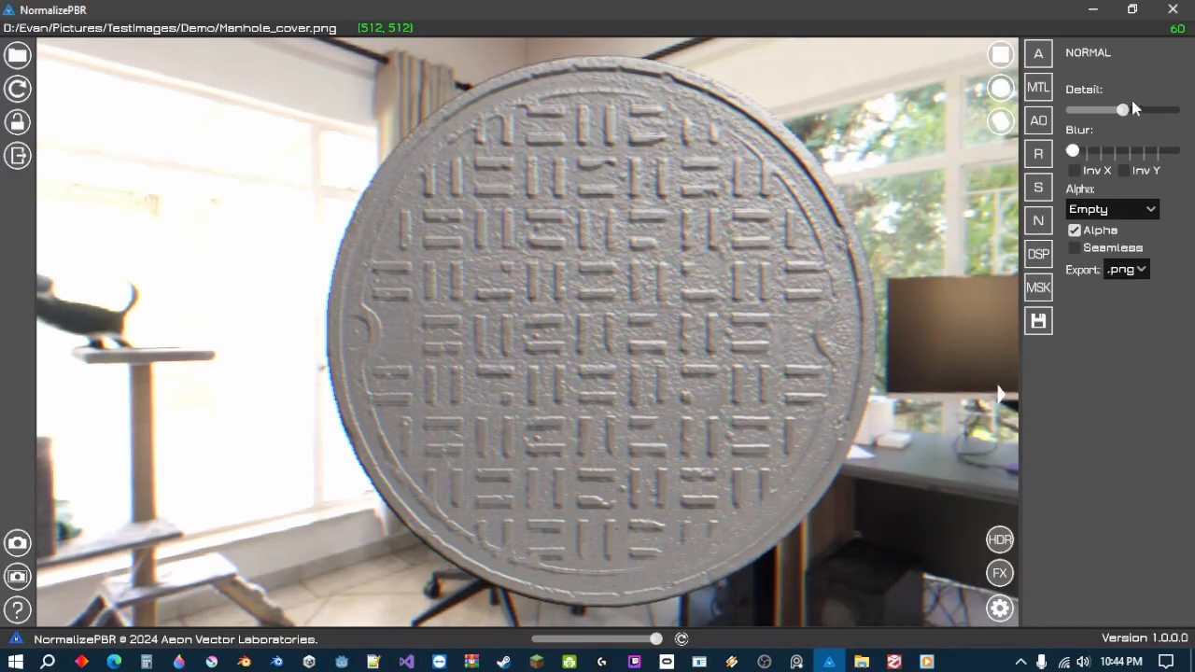
mouse_move(1125, 110)
mouse_down()
mouse_move(1076, 115)
mouse_move(1108, 122)
mouse_up()
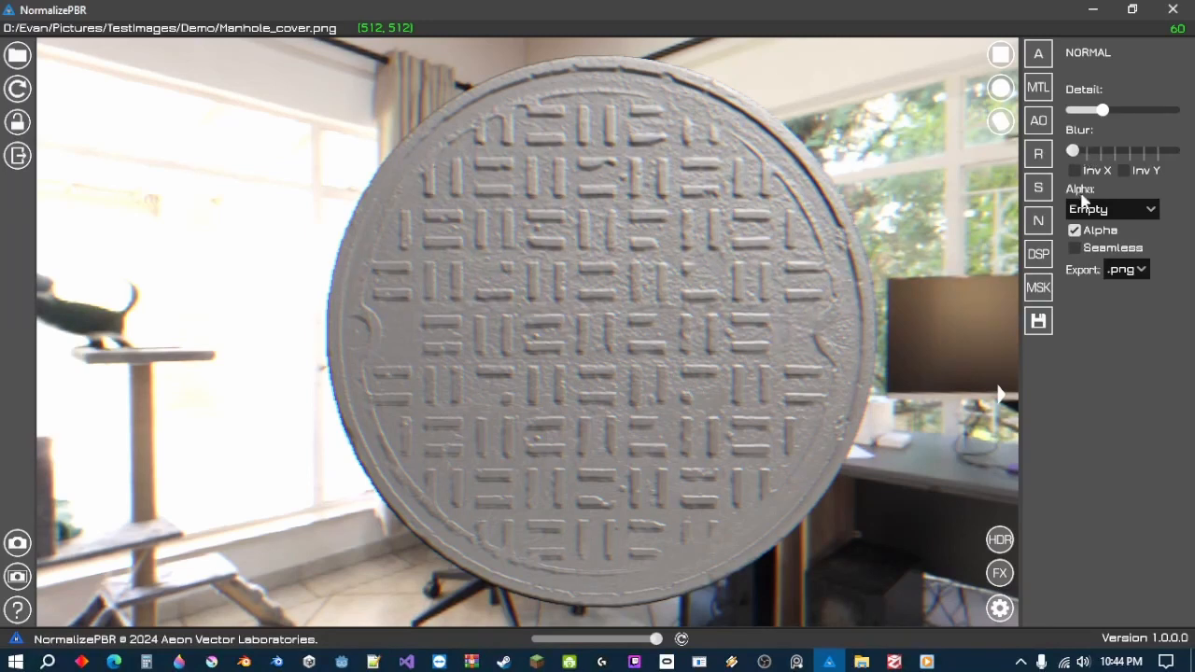
- Turn off Solid View in the Albedo settings to show the manhole cover's color again
click(1040, 254)
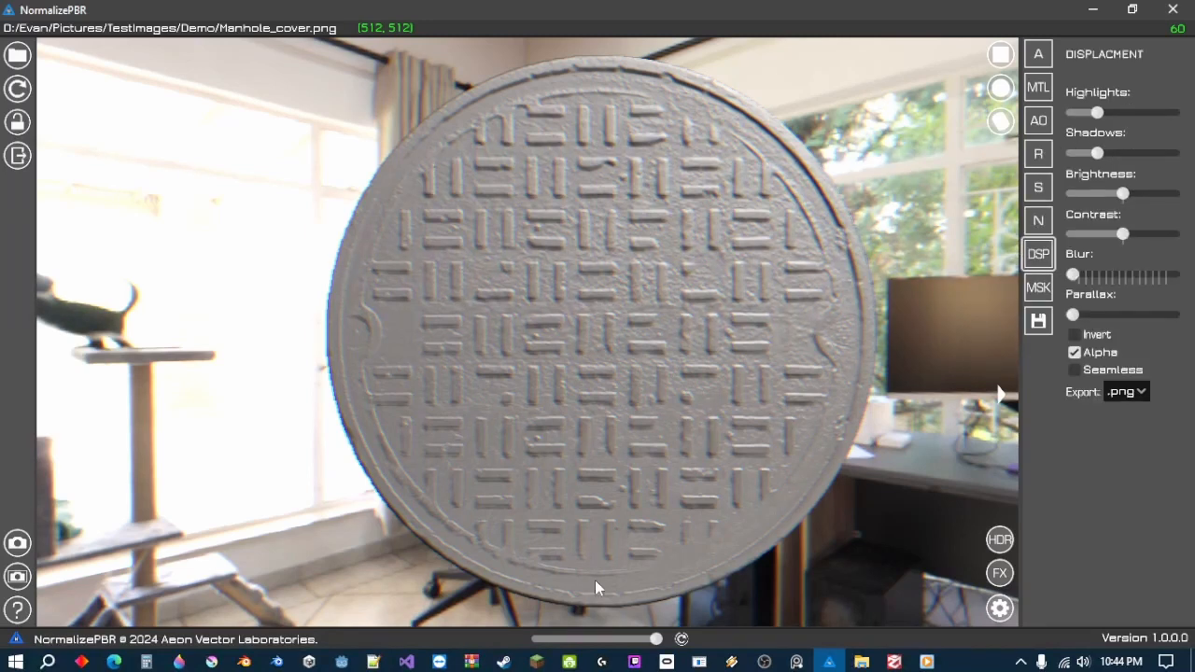
click(1039, 54)
click(1085, 372)
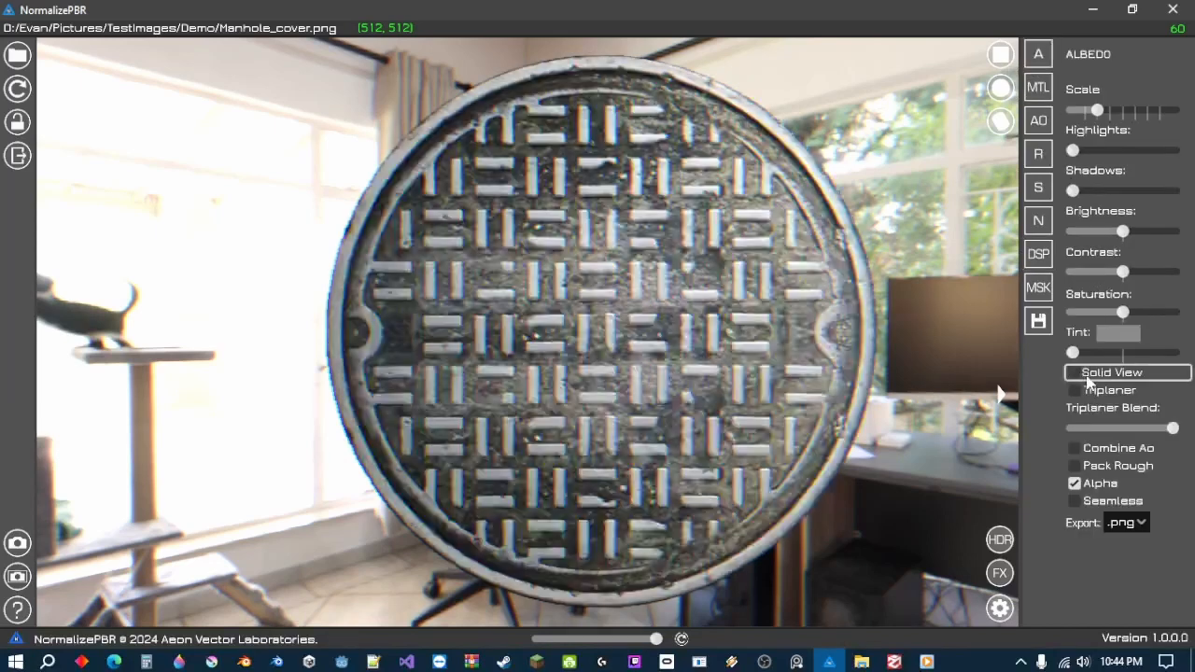
- In the Displacement settings, center the split divider, set Highlights and Shadows to minimum, raise Contrast to about 85%, and add slight Blur
click(1040, 265)
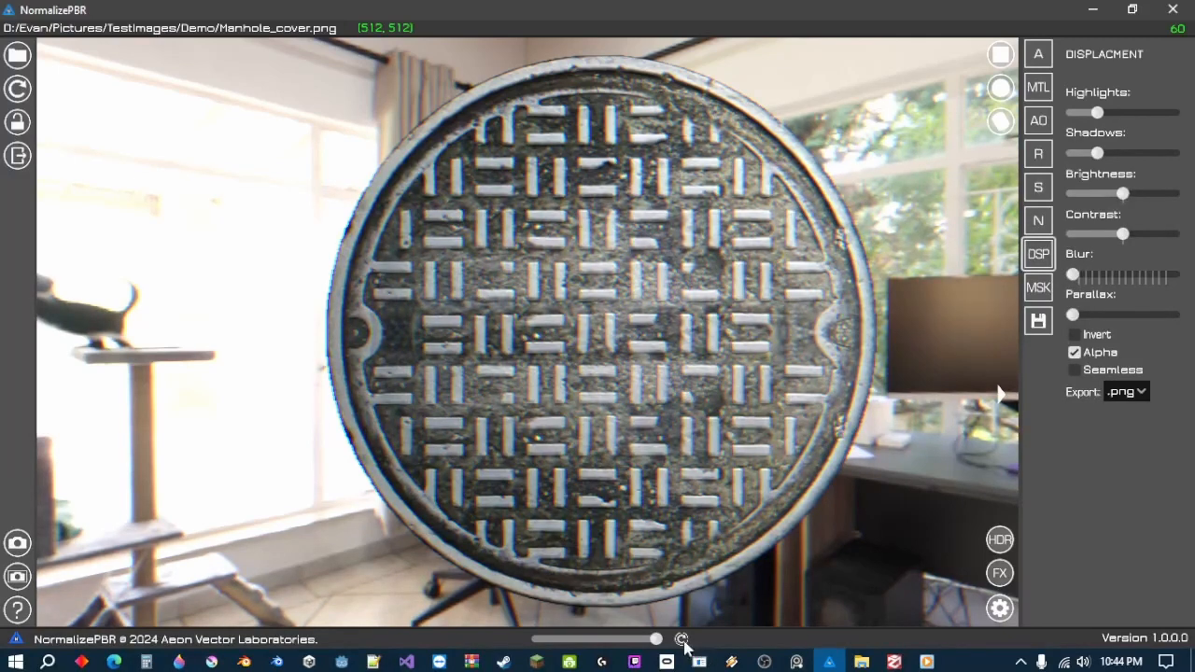
click(683, 639)
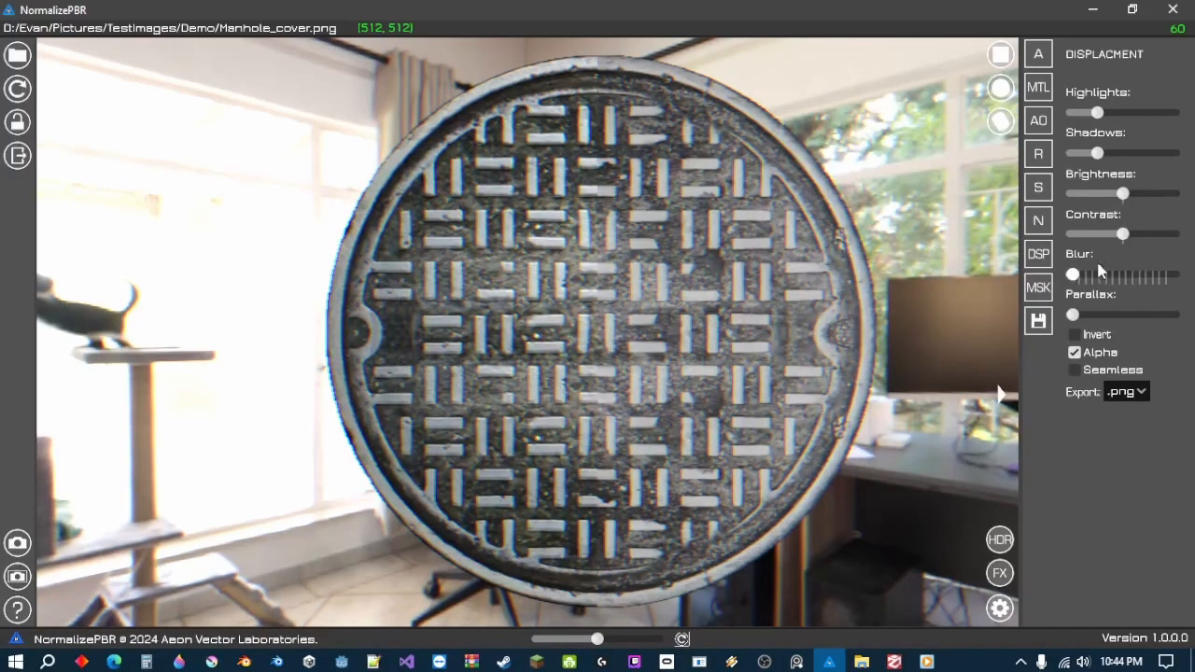
drag(1097, 112, 1069, 113)
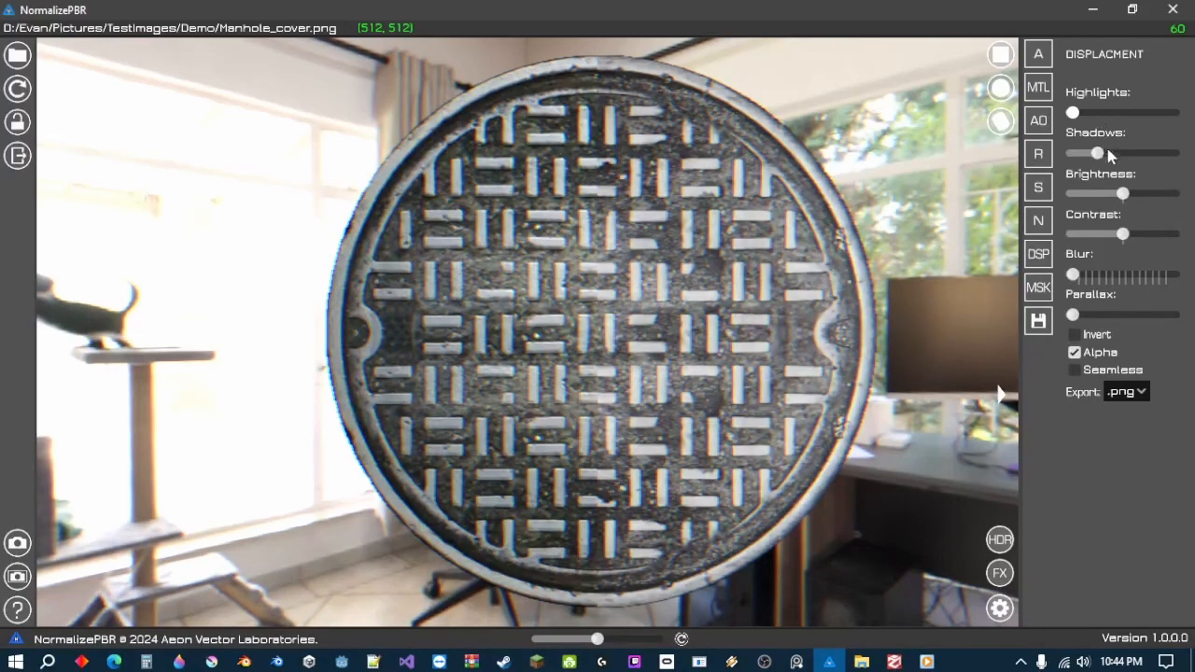
drag(1098, 154, 1041, 155)
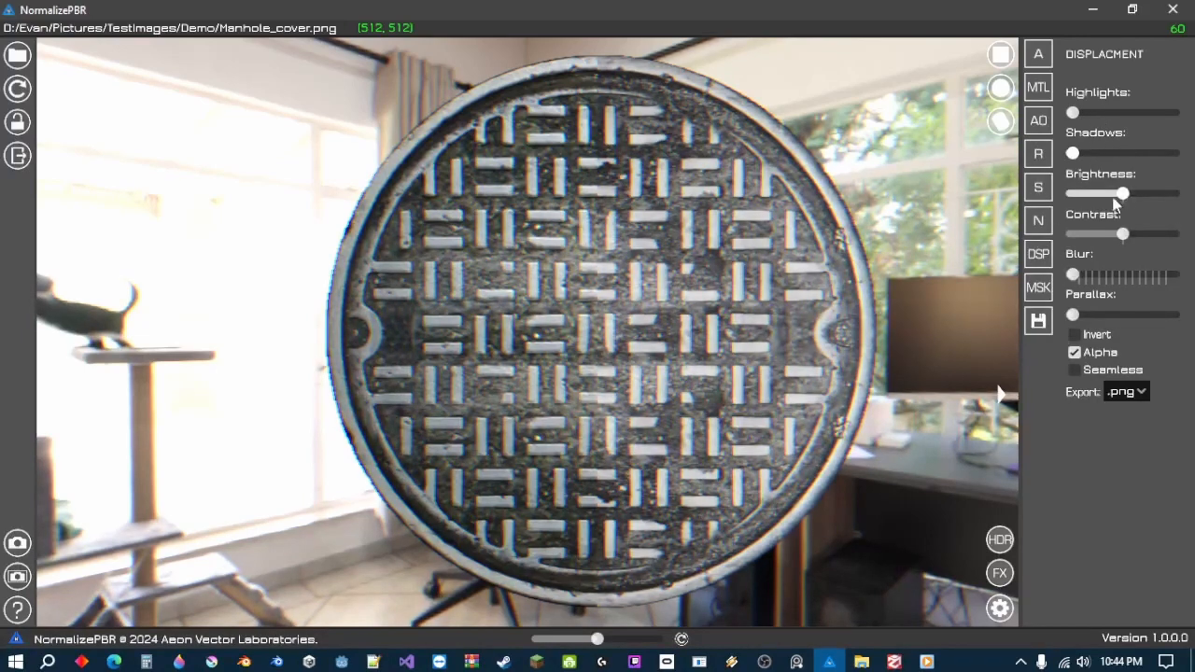
drag(1122, 233, 1158, 234)
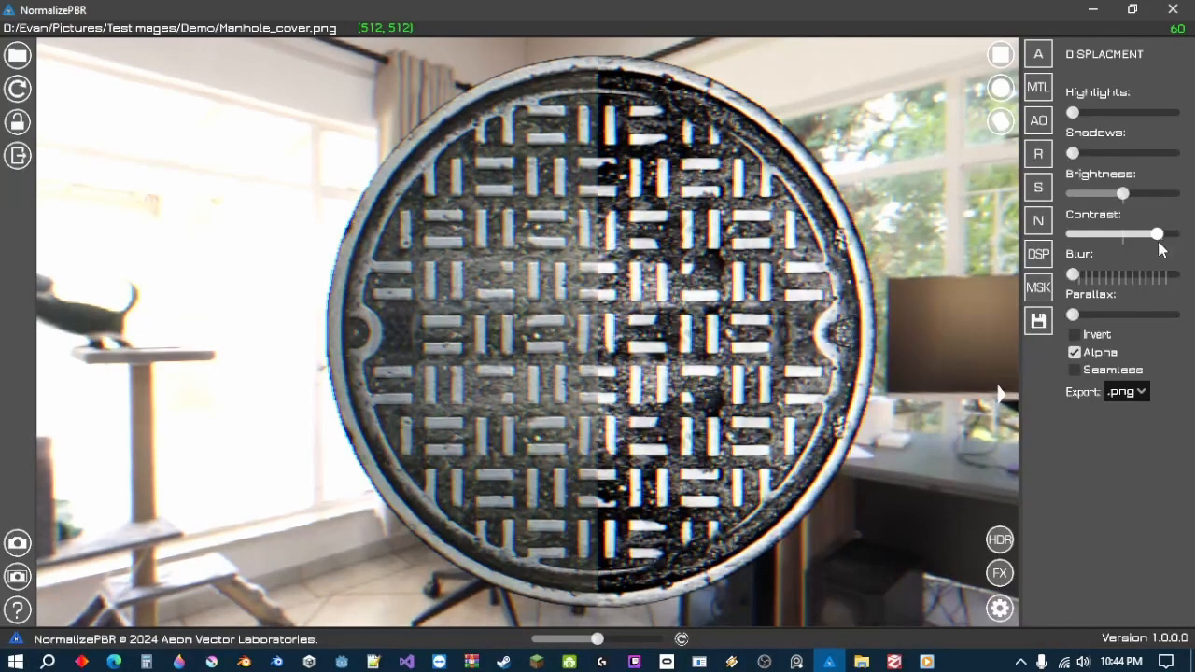
drag(1086, 278, 1091, 280)
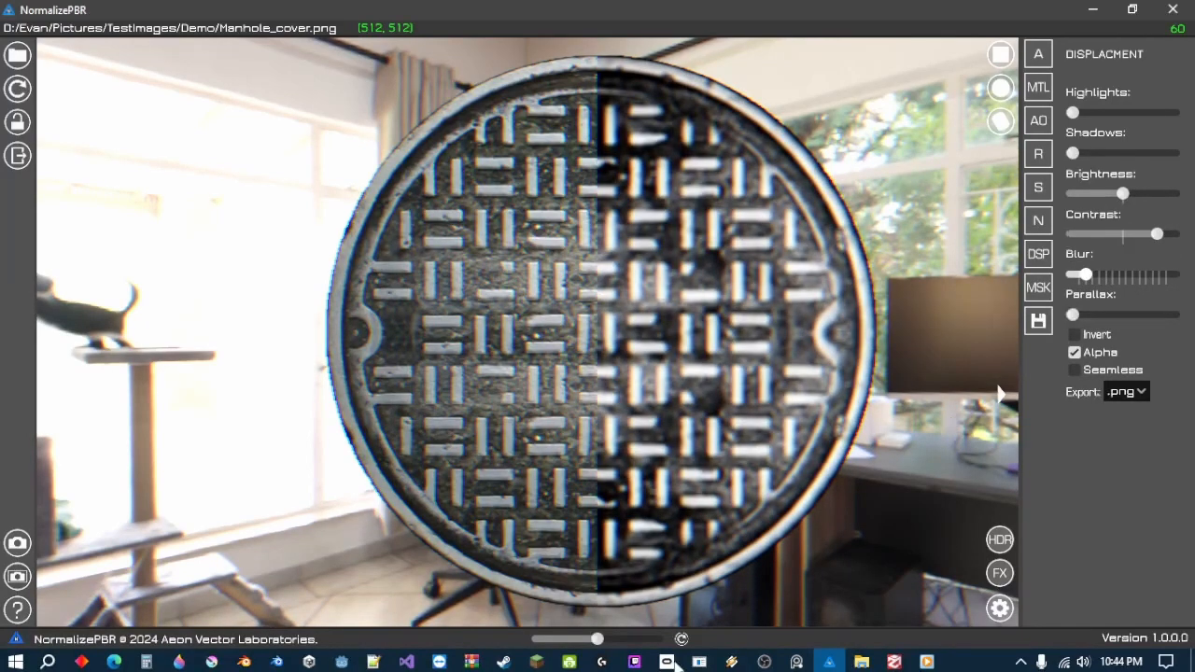
- Move the split divider to its maximum, increase displacement Blur slightly, and set Parallax to about a third while checking the cover's depth
drag(598, 639, 659, 640)
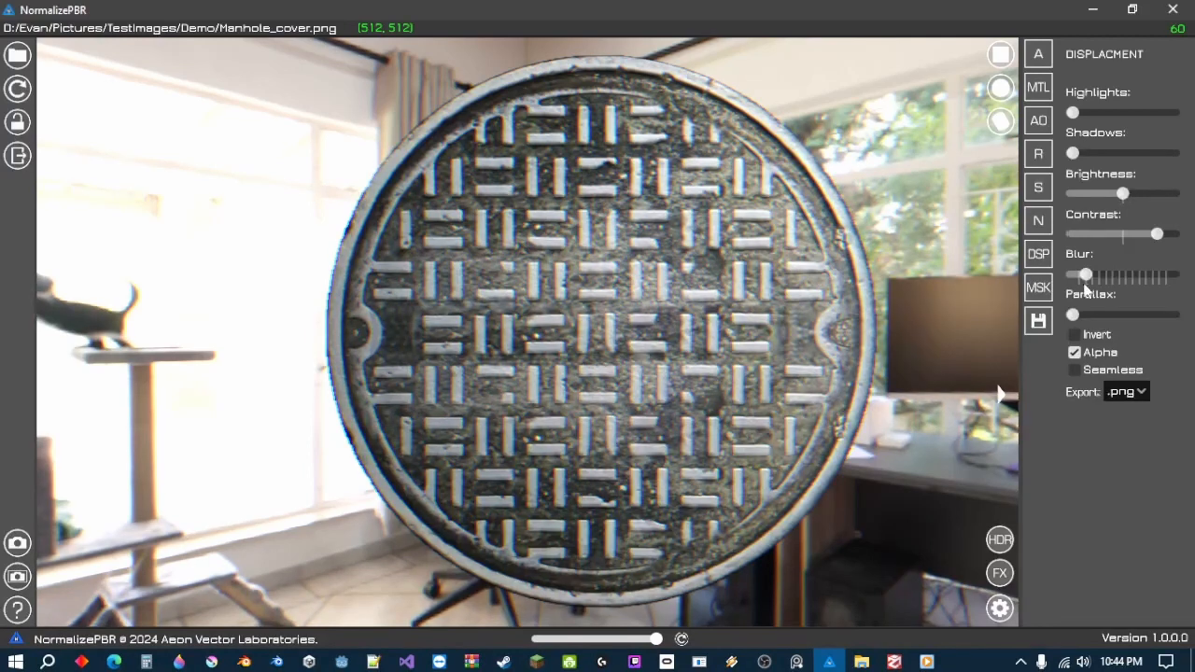
drag(1085, 276, 1117, 330)
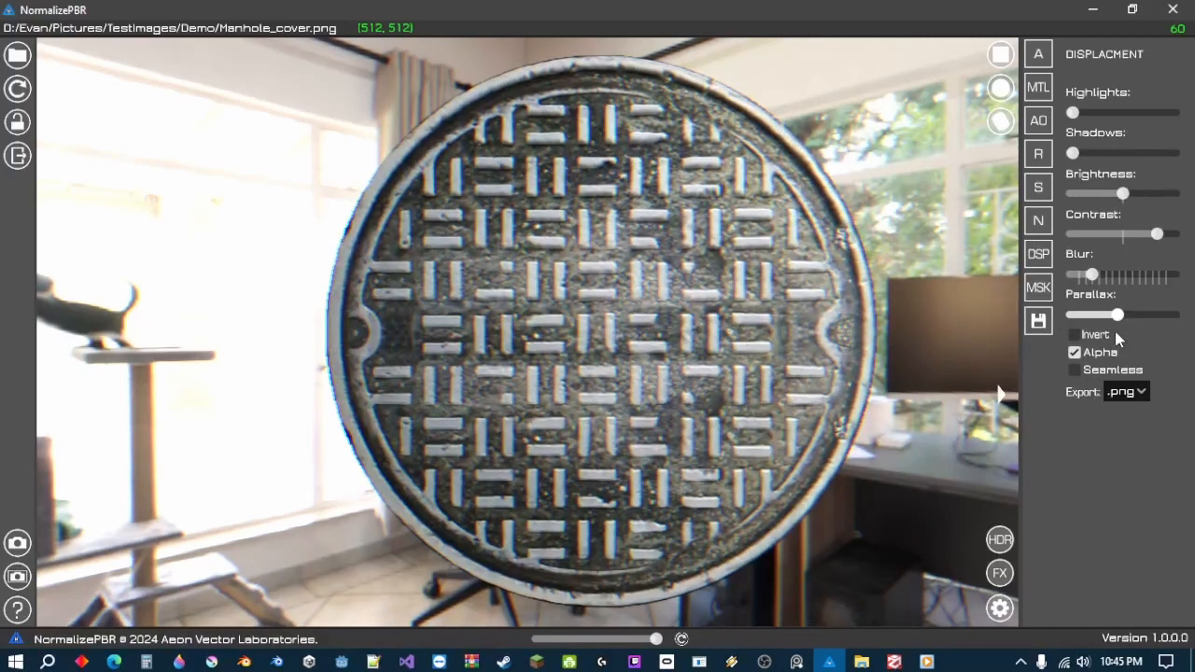
scroll(672, 396, up, 3)
drag(672, 395, 728, 372)
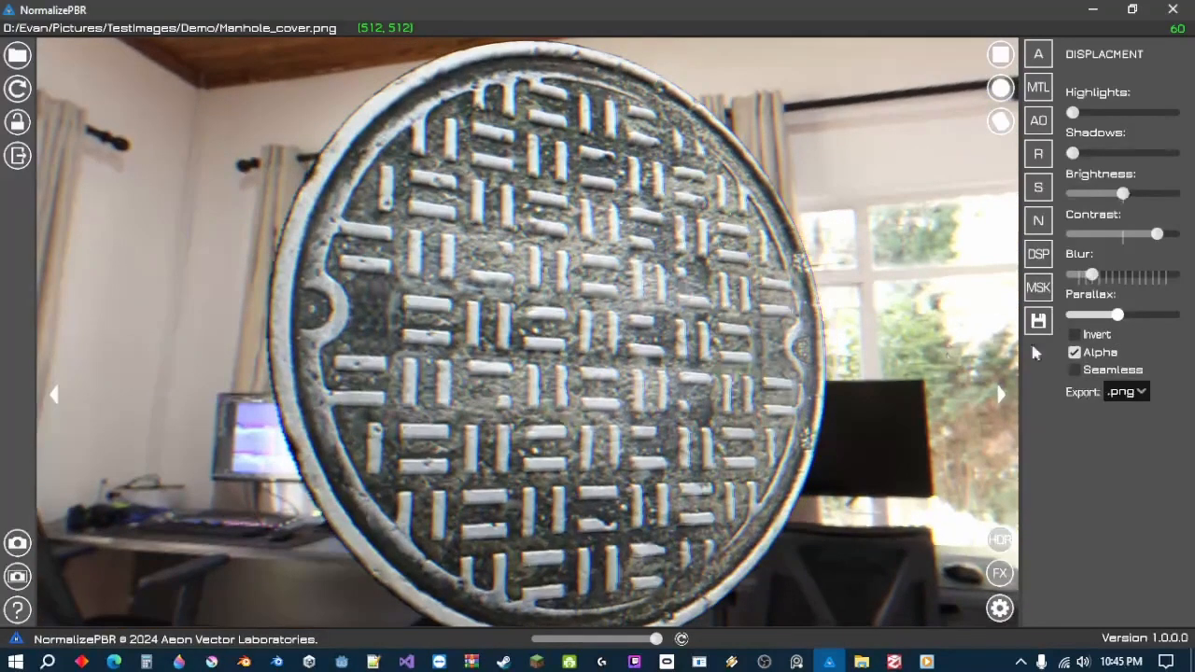
mouse_move(1115, 318)
mouse_down()
mouse_move(1071, 320)
mouse_move(1105, 322)
mouse_up()
drag(695, 361, 661, 374)
scroll(645, 380, down, 2)
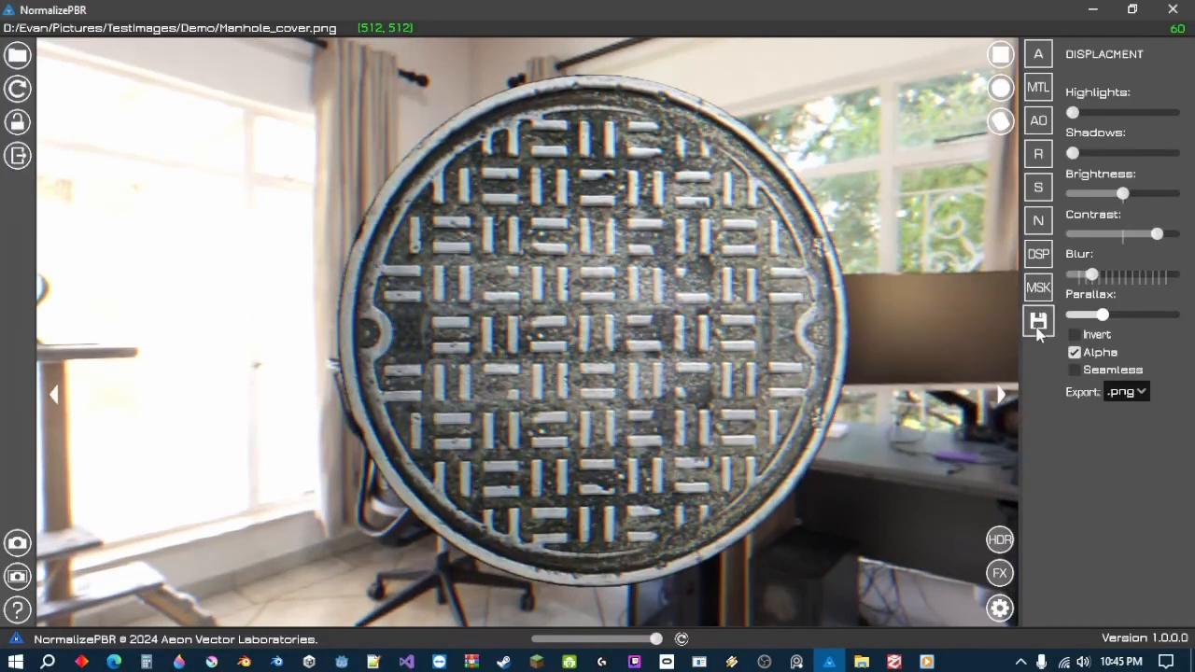
- In the HDRI / Lighting settings, select HDRI 00 and enable Solid BG to show a black background
click(1000, 540)
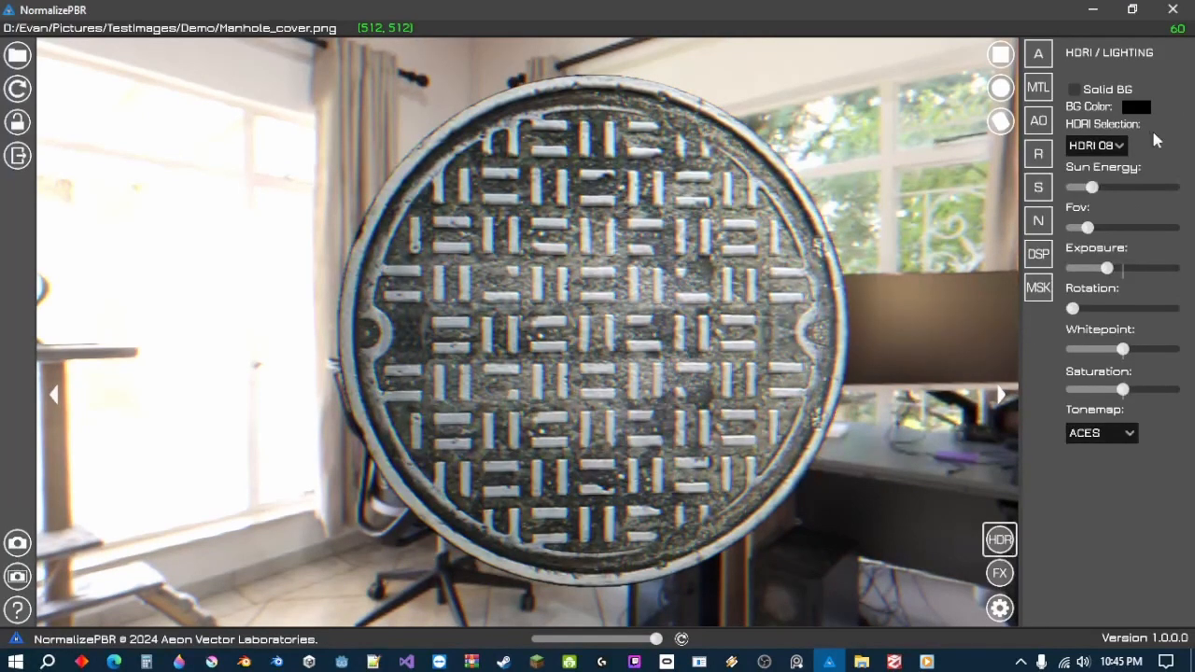
click(1111, 145)
click(1102, 171)
click(1075, 89)
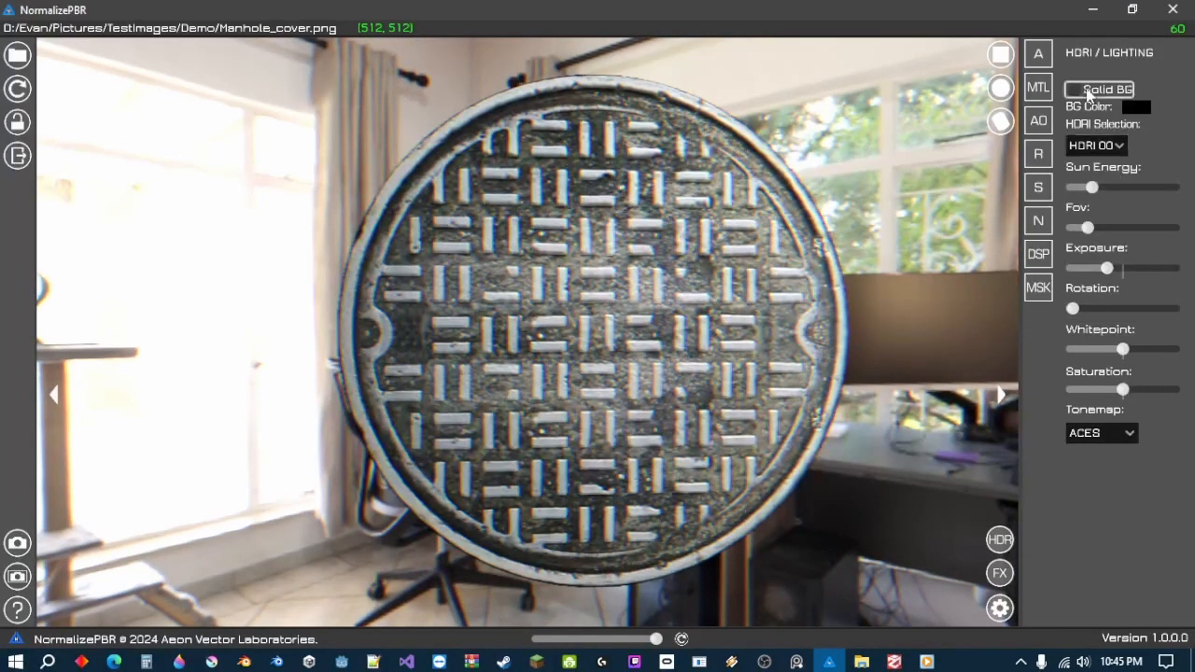
scroll(651, 326, down, 3)
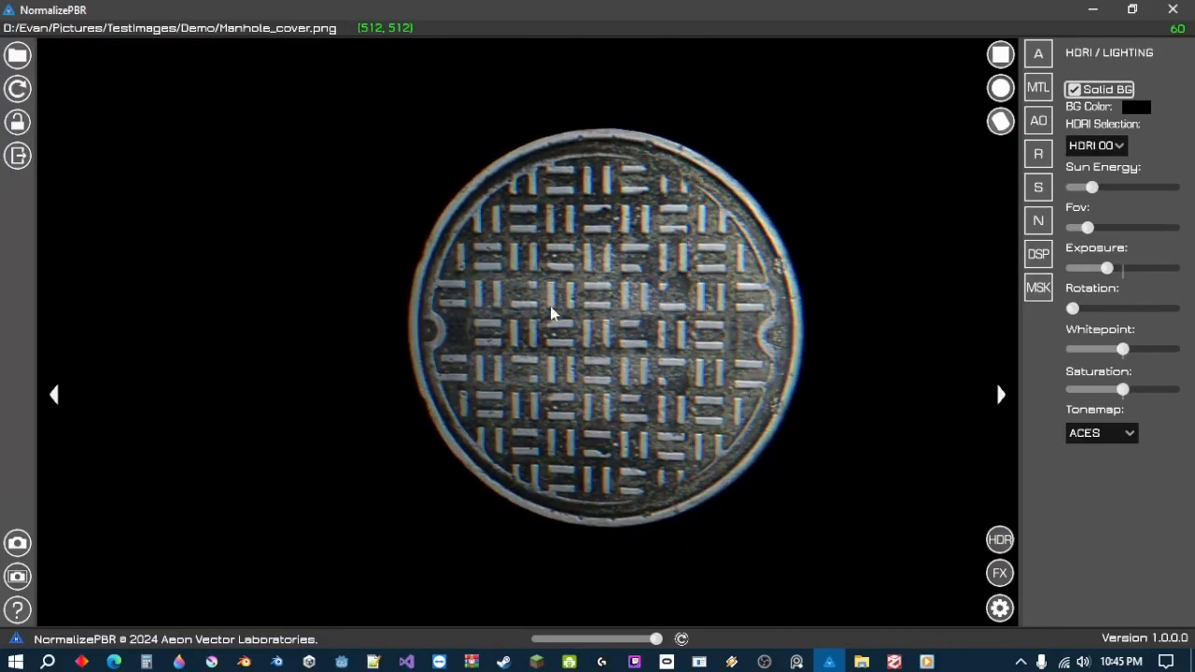
- Open Foil_2k.jpg from the Demo folder and preview it on the sphere with the split divider at its maximum
click(18, 55)
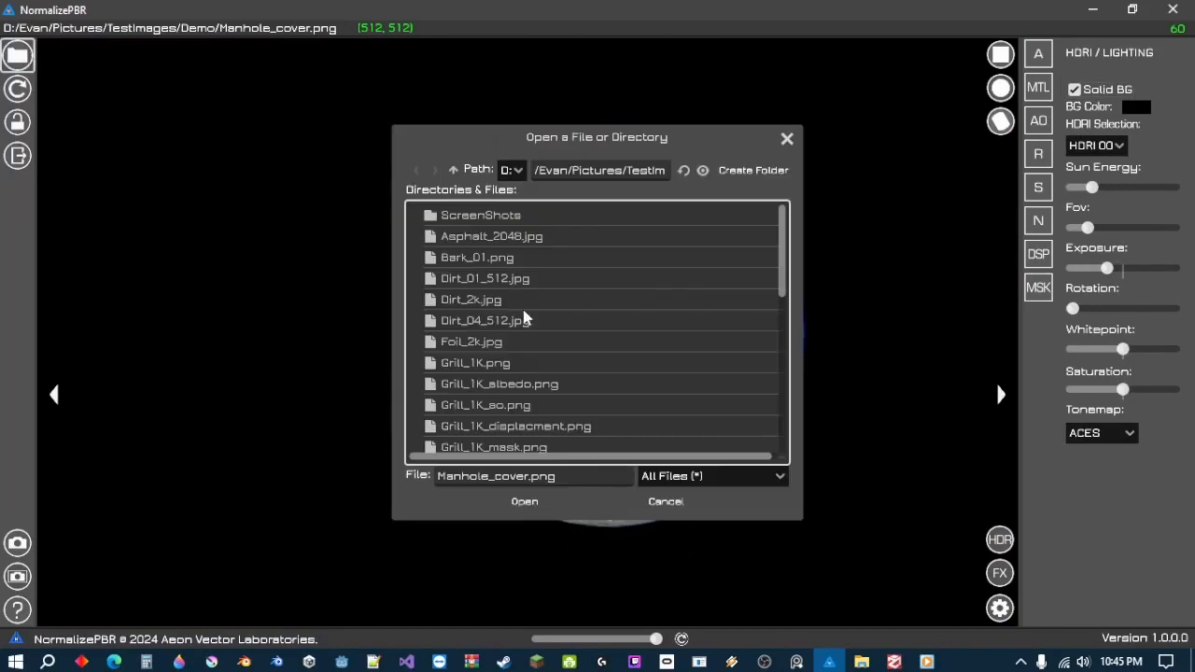
scroll(525, 319, down, 3)
double_click(492, 282)
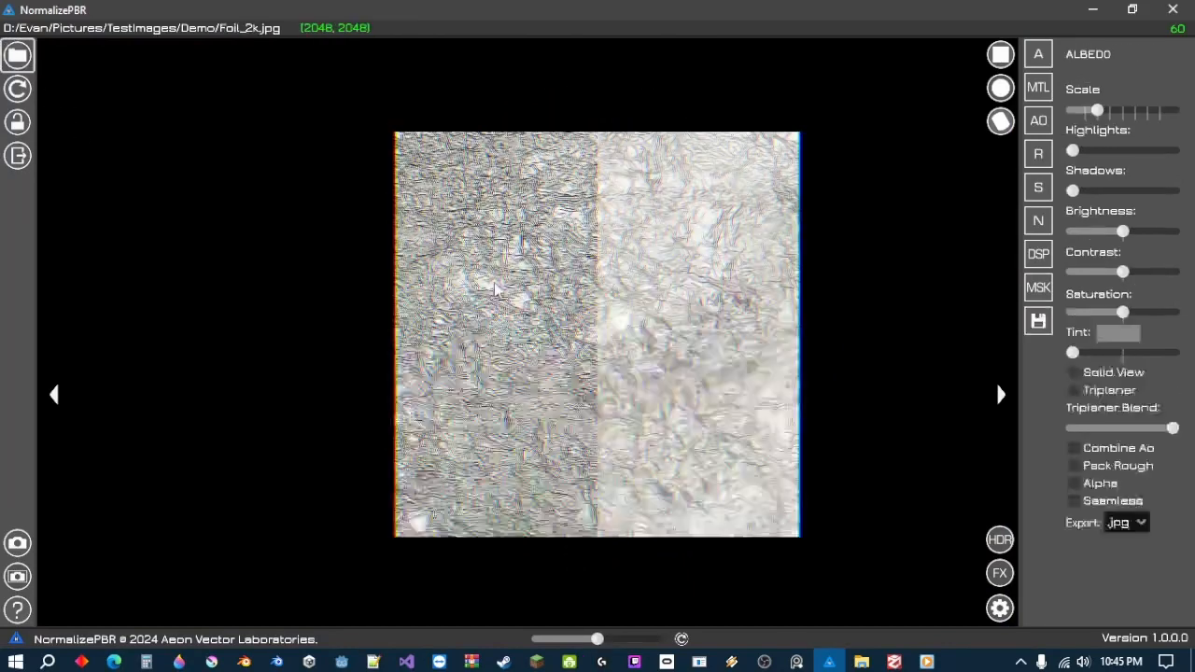
click(1000, 89)
drag(523, 638, 657, 639)
scroll(714, 430, up, 5)
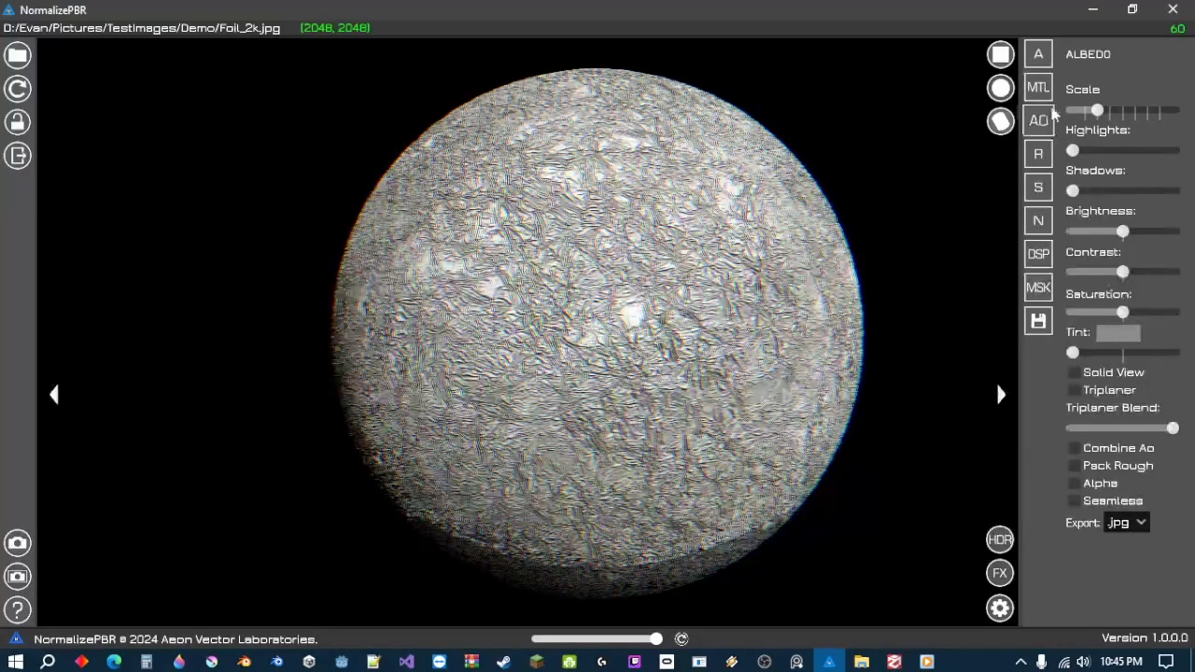
- Check the foil sphere's shading with Solid View enabled in the Albedo settings, and turn Solid View off again
mouse_move(1097, 110)
mouse_down()
mouse_move(1107, 112)
mouse_move(1098, 127)
mouse_up()
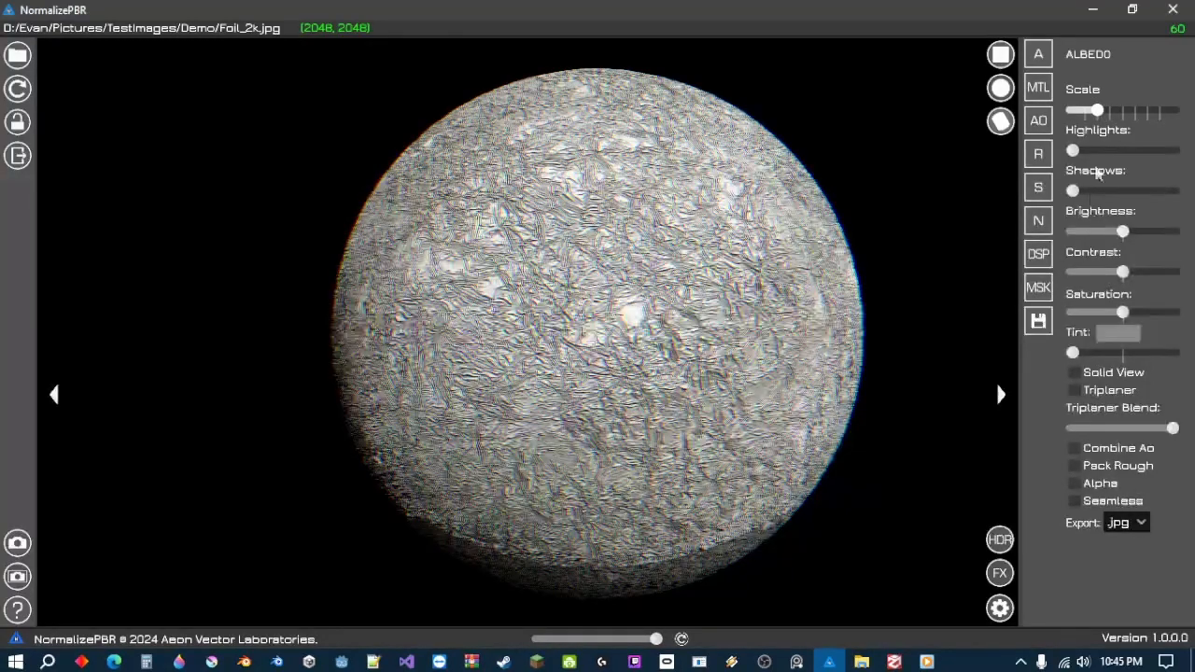
click(1089, 376)
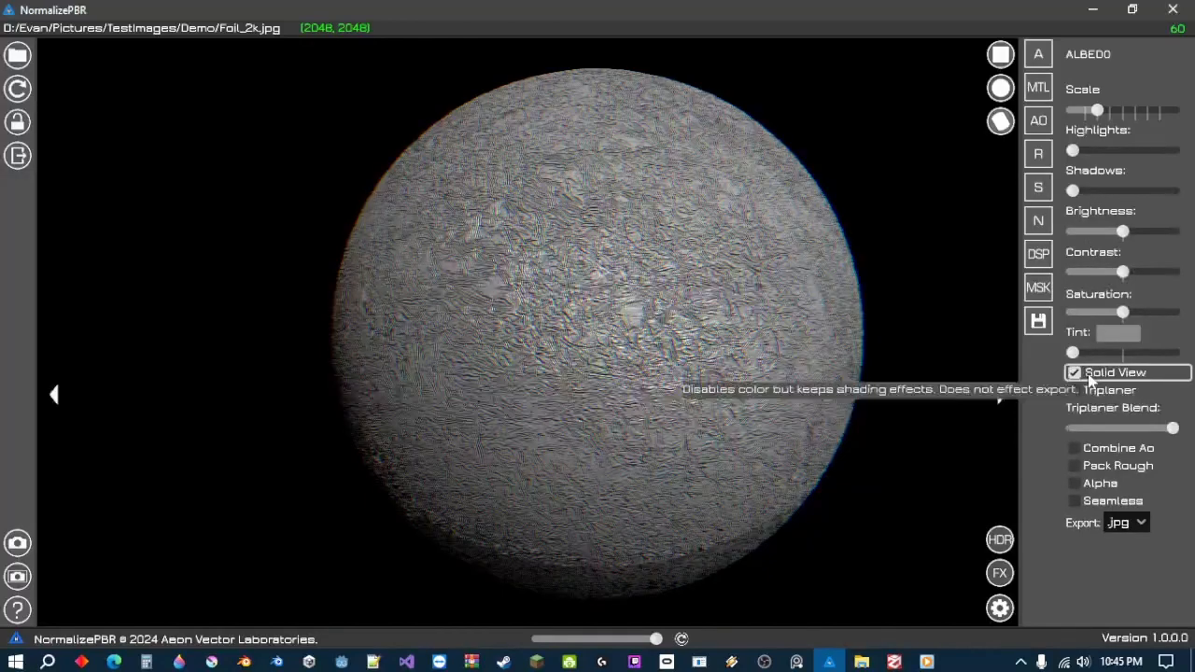
click(1088, 376)
scroll(691, 344, up, 5)
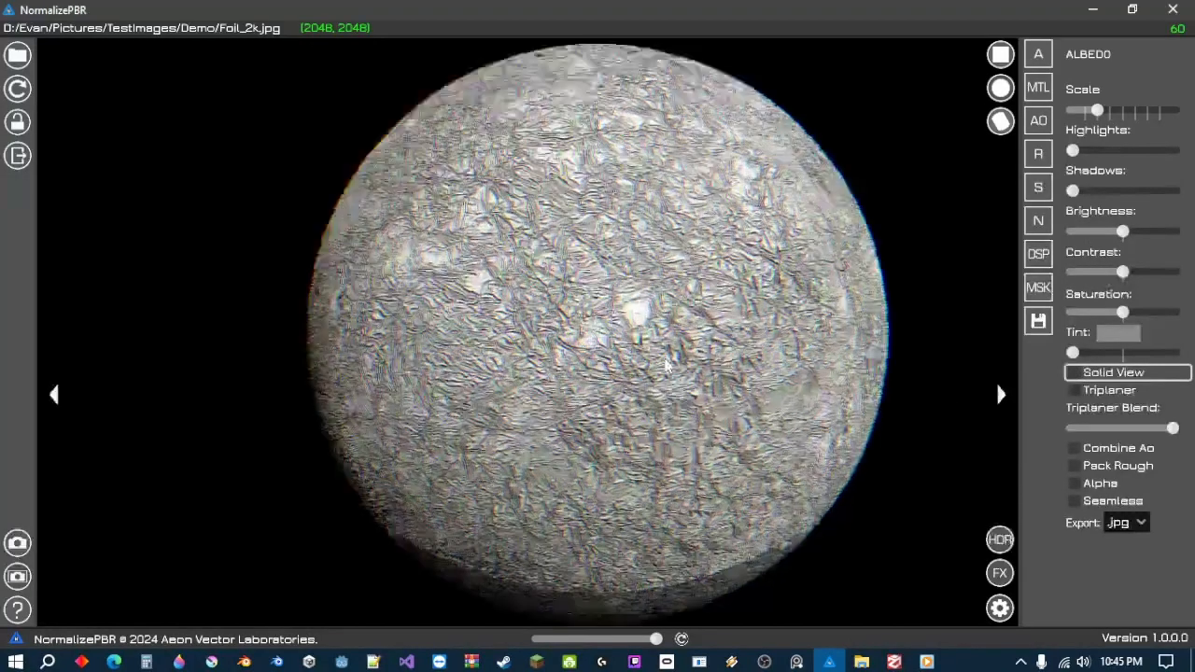
- Set Chromatics to its minimum in the Post FX settings
scroll(599, 322, down, 3)
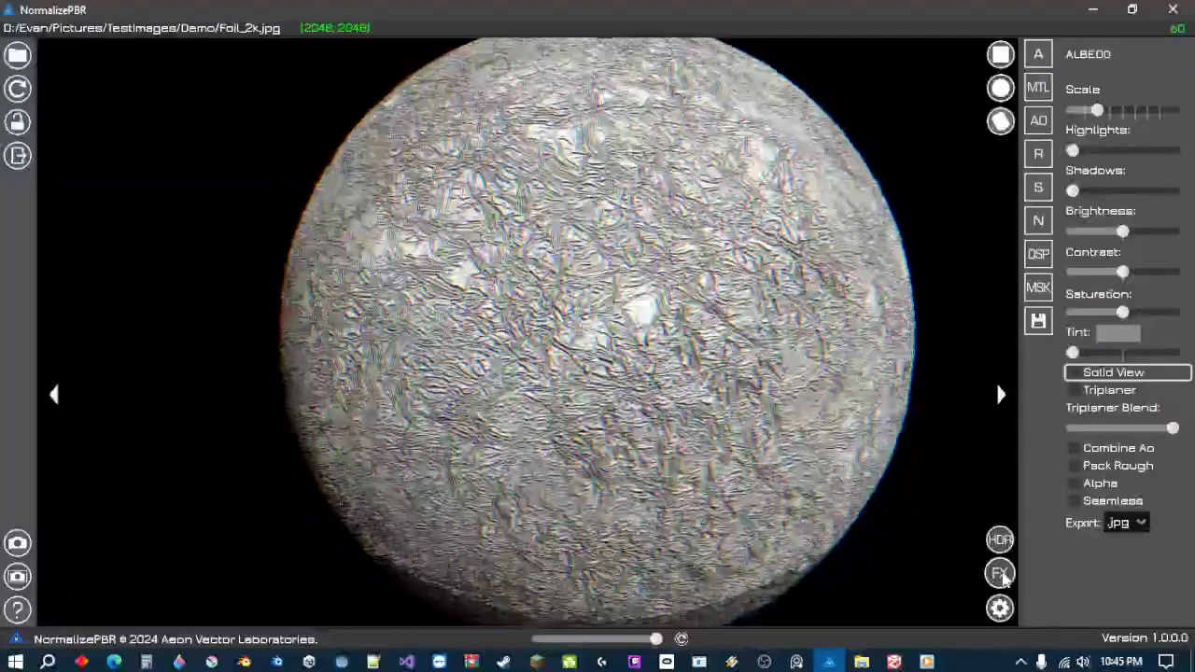
click(999, 574)
drag(1130, 508, 1072, 508)
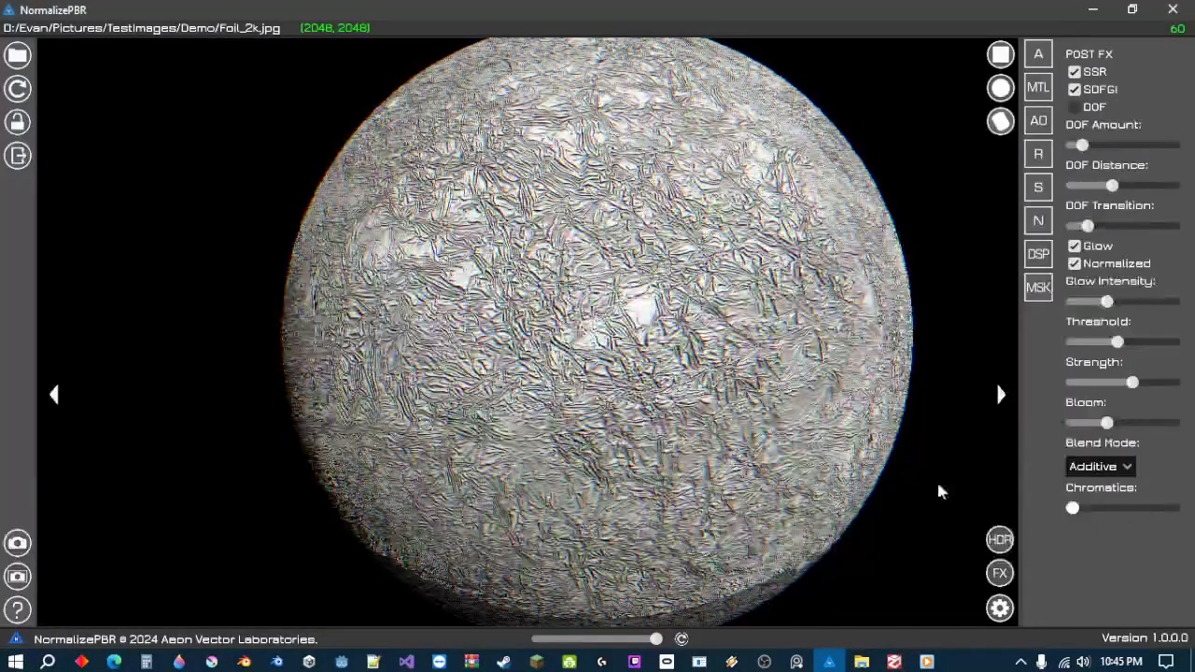
click(1000, 546)
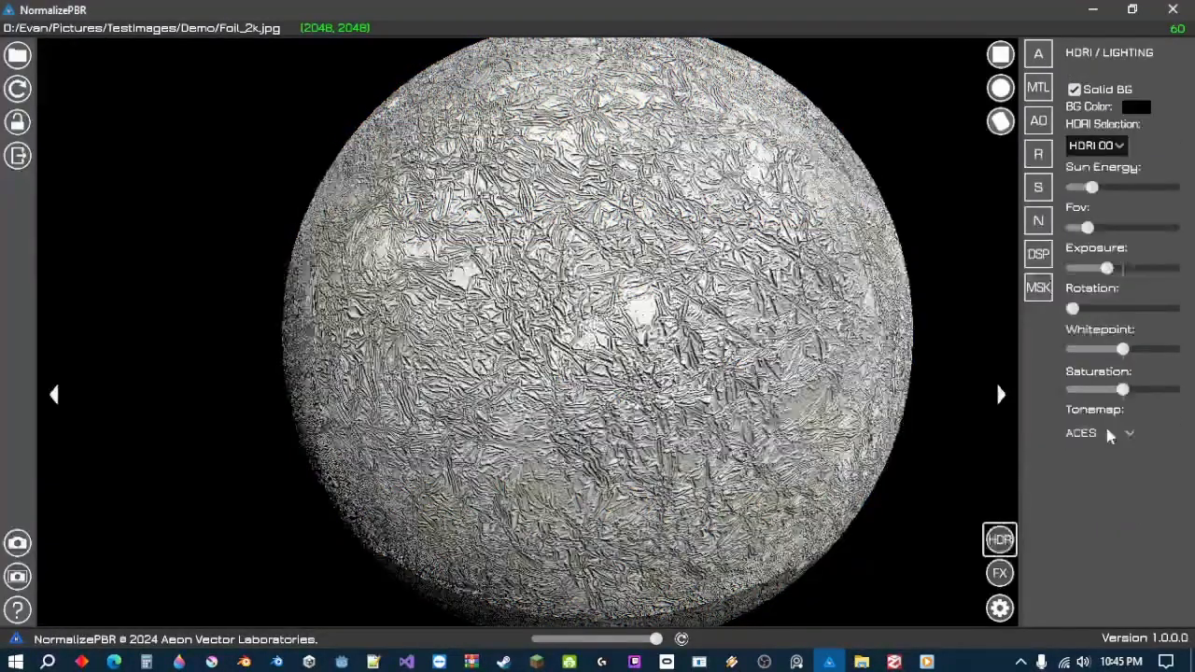
- Set the foil's roughness Detail to about a quarter and raise the ambient occlusion Blur to its second notch
click(1036, 58)
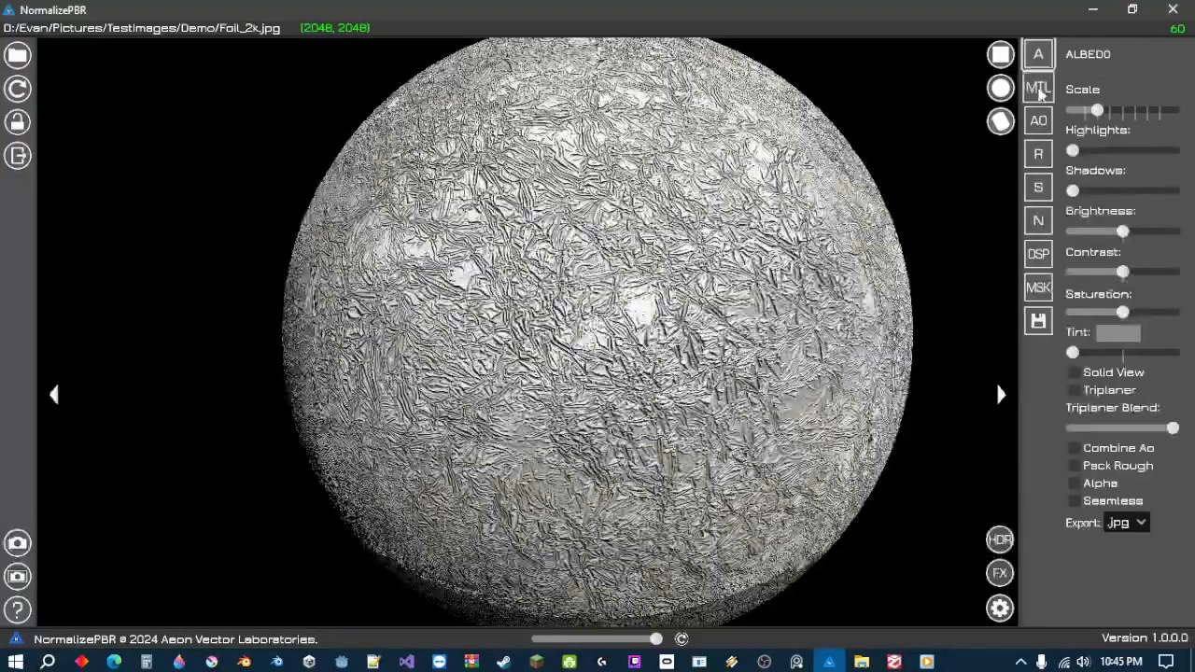
click(1039, 154)
mouse_move(1072, 190)
mouse_down()
mouse_move(1119, 191)
mouse_move(1093, 192)
mouse_up()
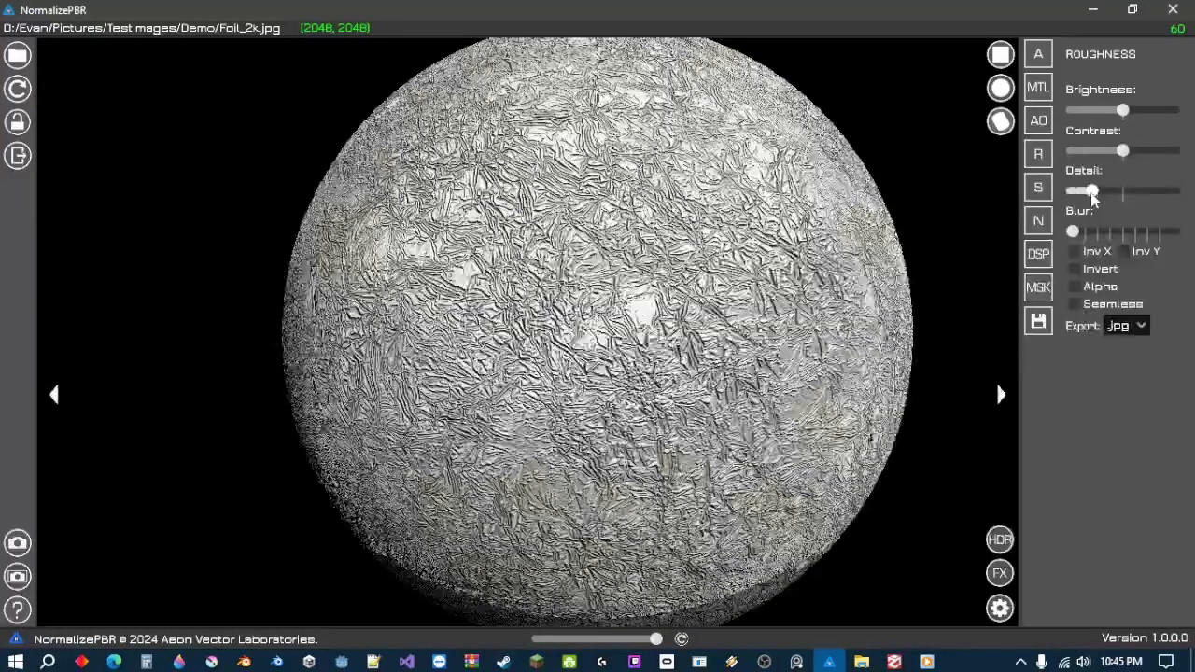
click(1039, 120)
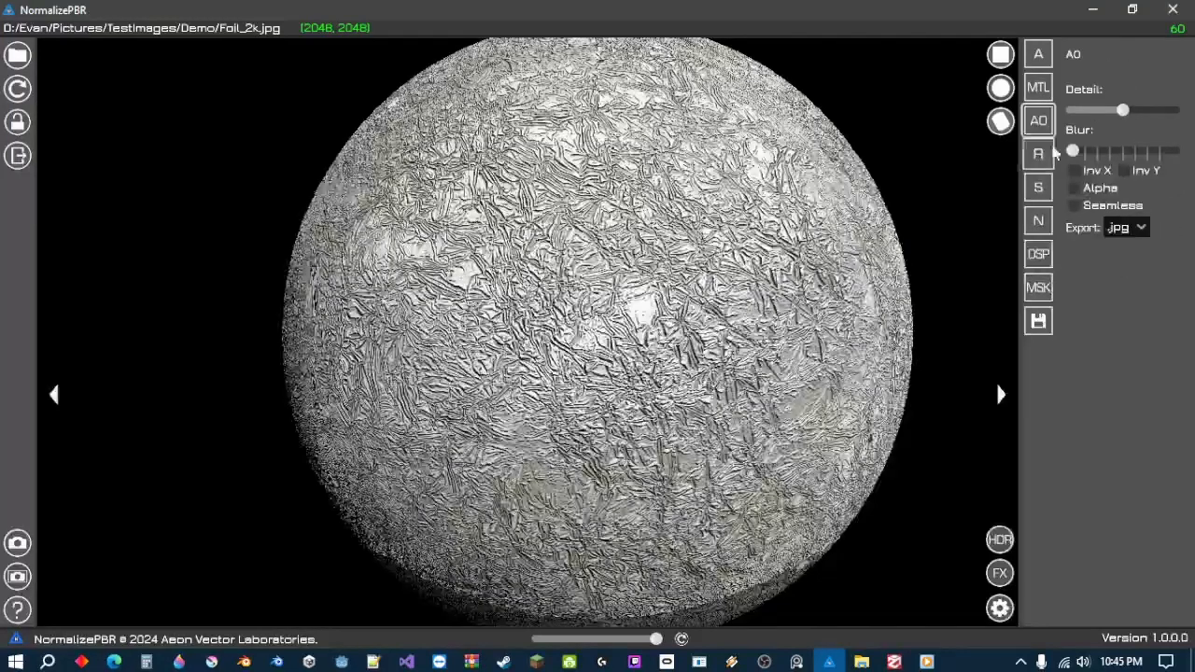
drag(1073, 151, 1099, 156)
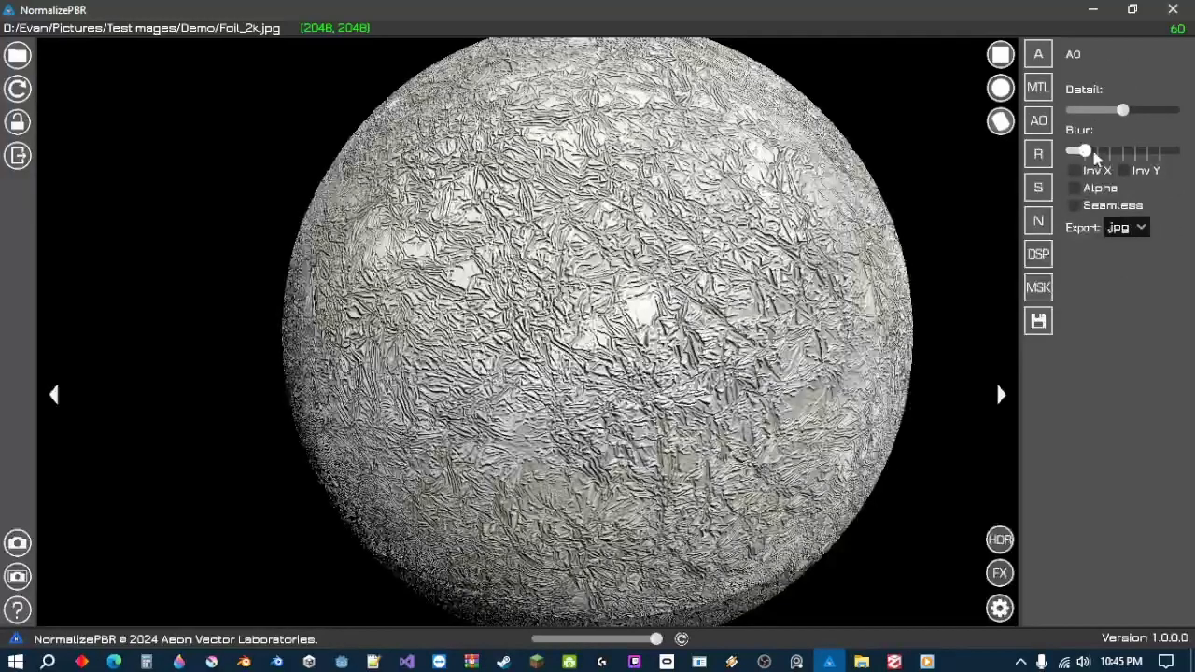
- Enable Seamless for the foil, comparing it on and off on the flat plane and checking the tiling at a higher albedo Scale
click(1079, 205)
click(1003, 56)
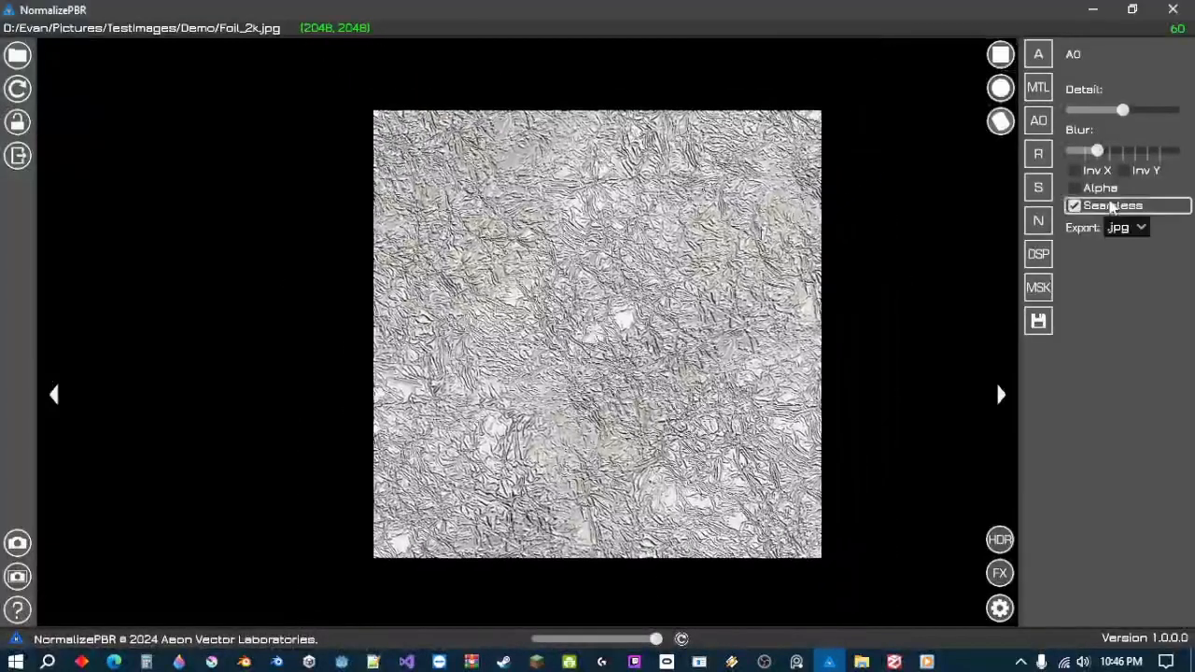
click(1111, 207)
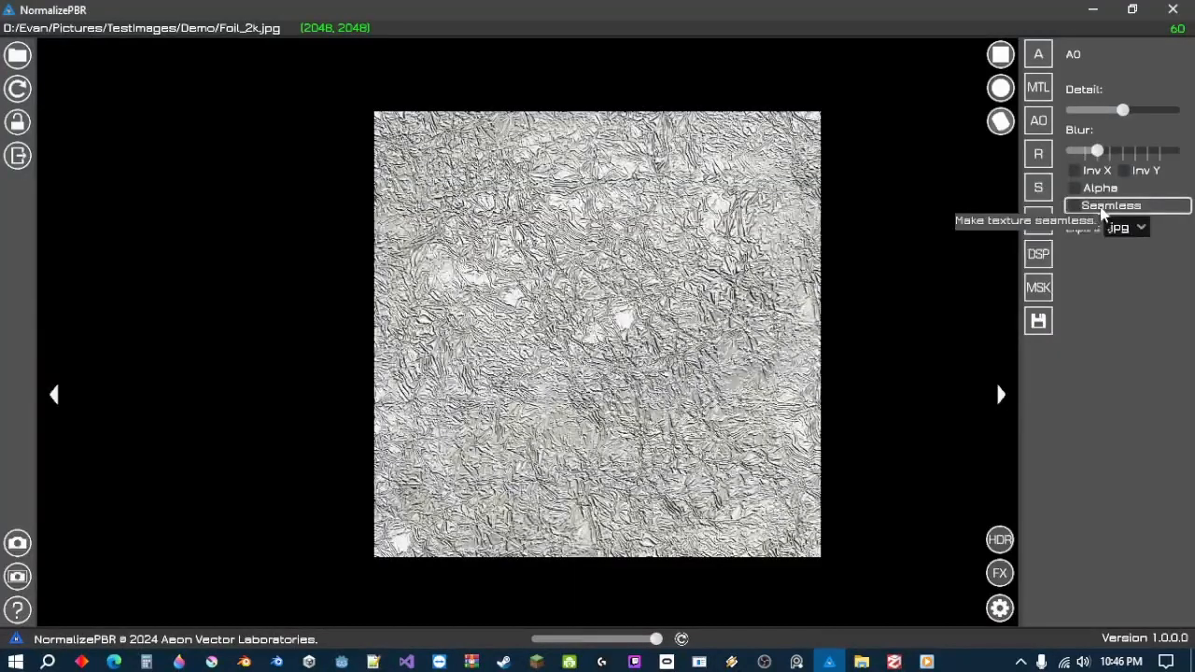
click(1103, 211)
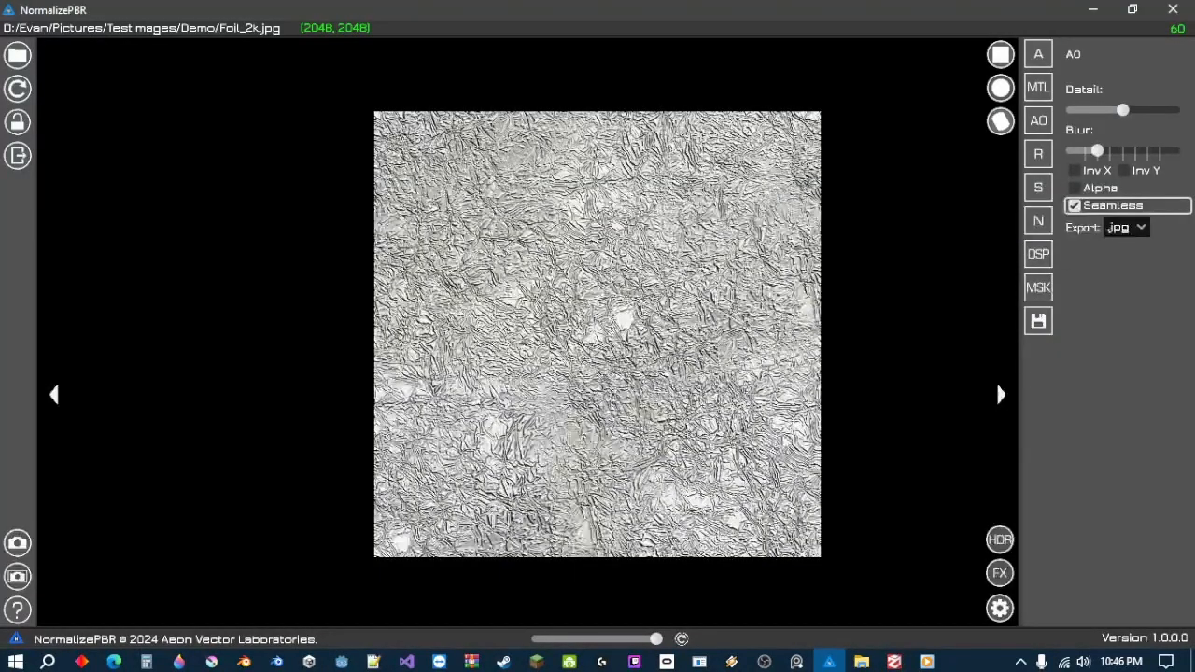
click(1040, 66)
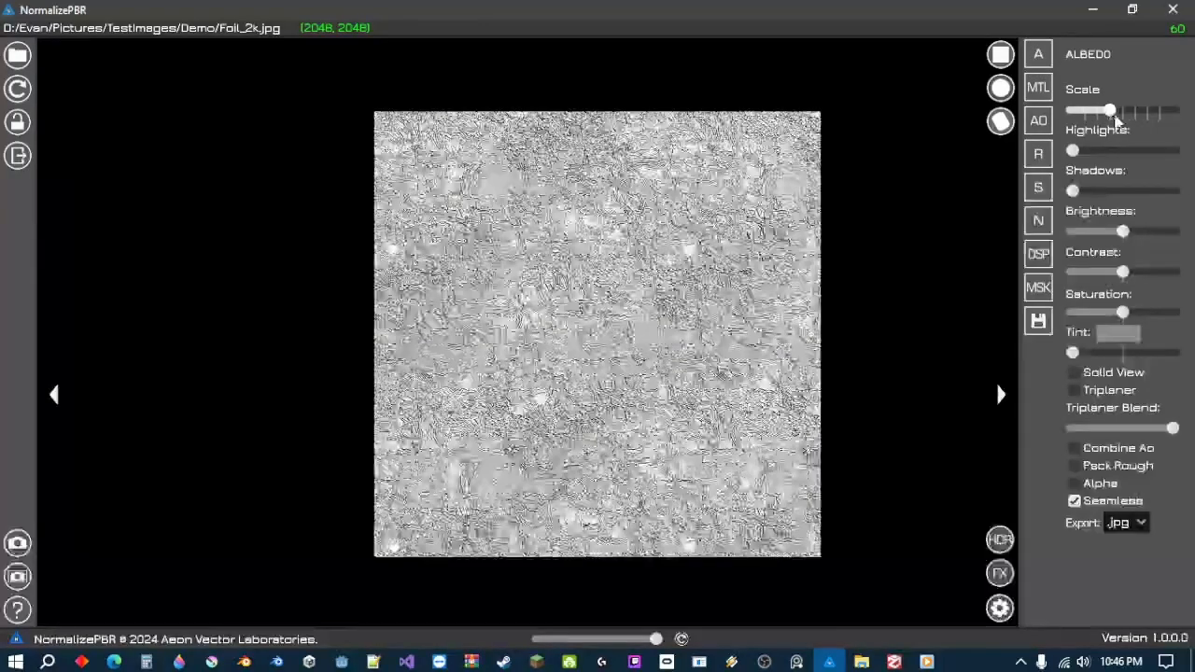
mouse_move(1097, 113)
mouse_down()
mouse_move(1124, 116)
mouse_move(1097, 114)
mouse_up()
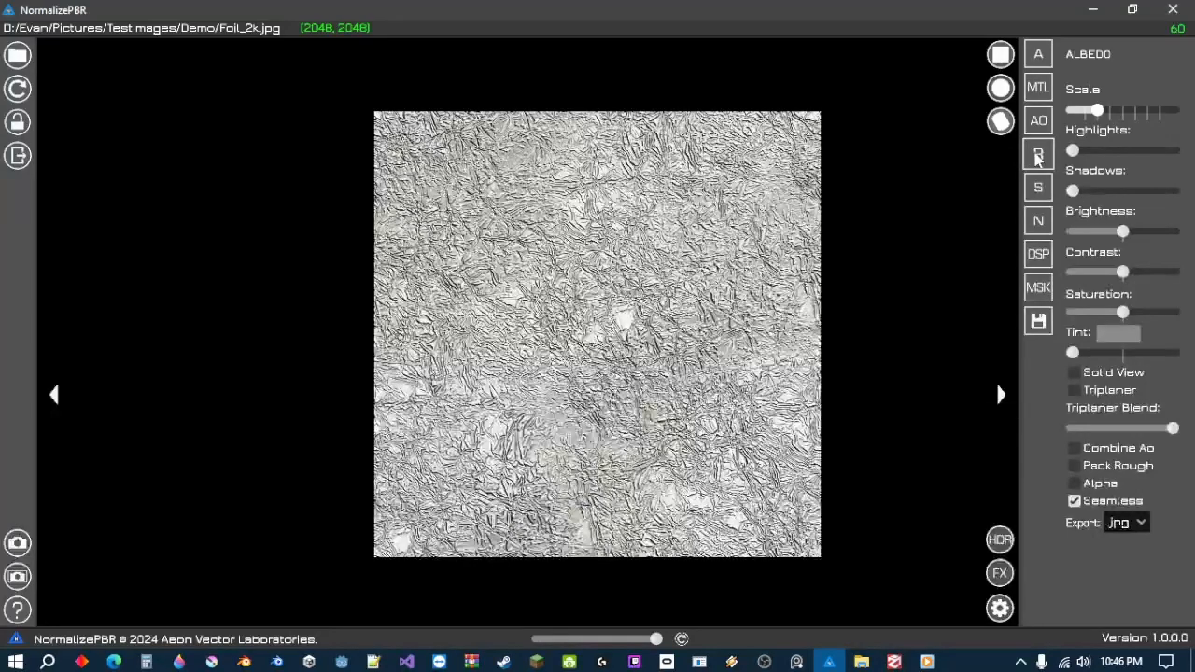
- Reset the split divider to the middle and reduce the normal map's Detail to about a quarter
click(1042, 226)
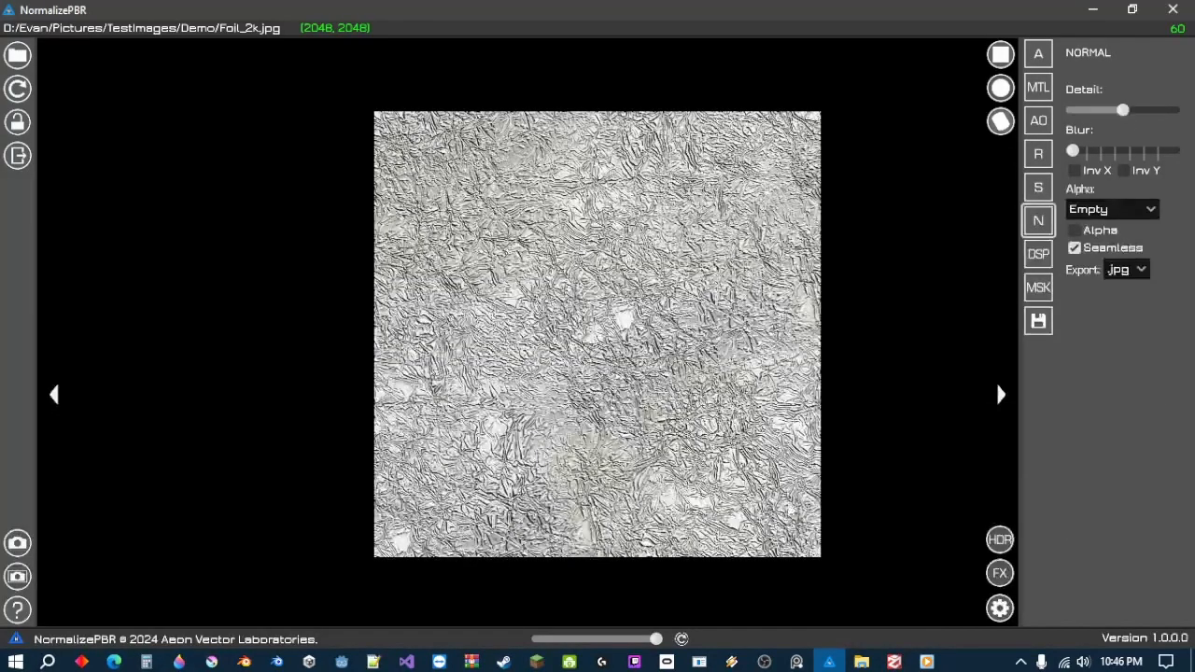
click(679, 642)
scroll(737, 343, up, 5)
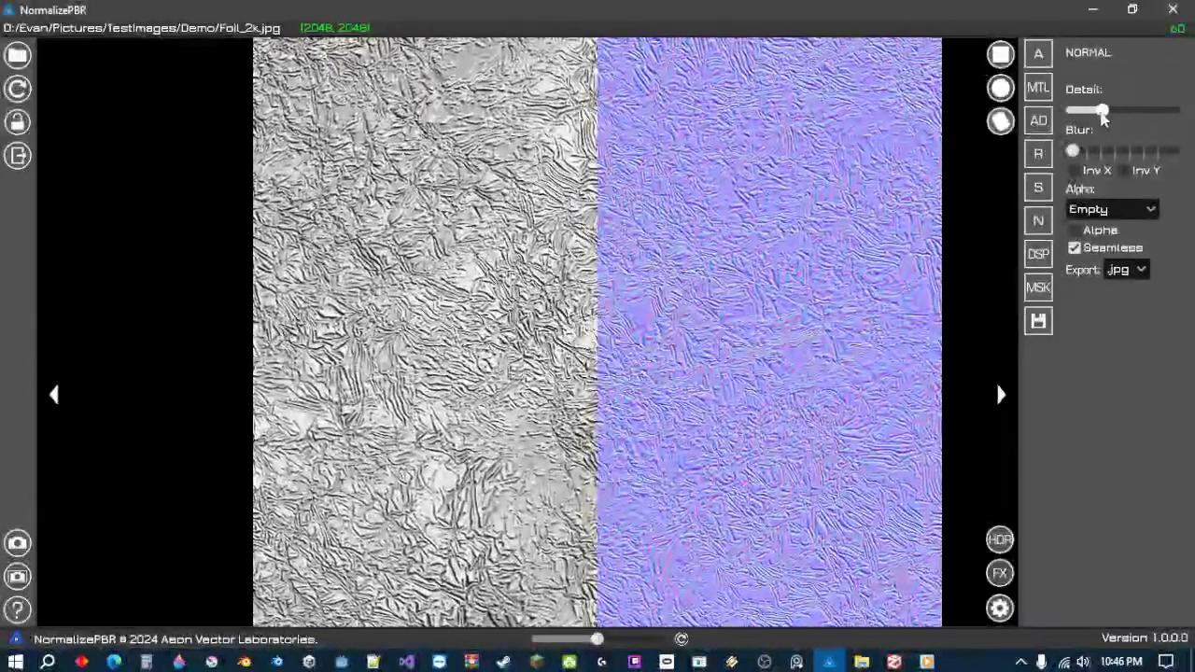
drag(1122, 110, 1093, 111)
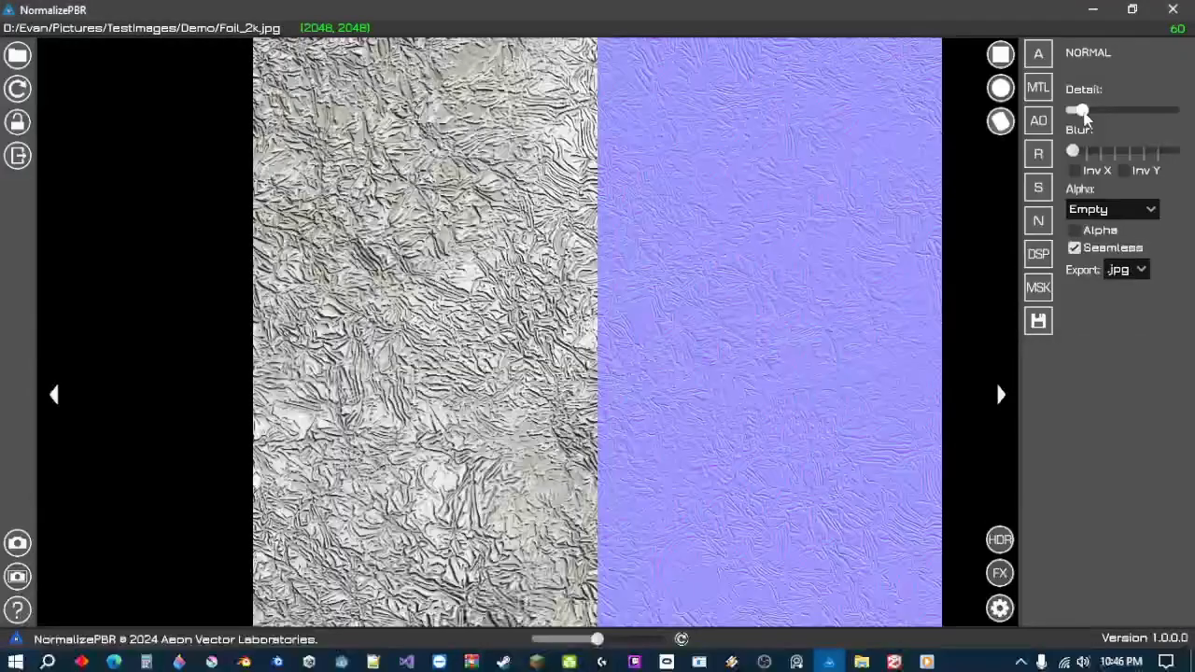
- Set the foil's metalness Global and Mix values to maximum
click(1037, 89)
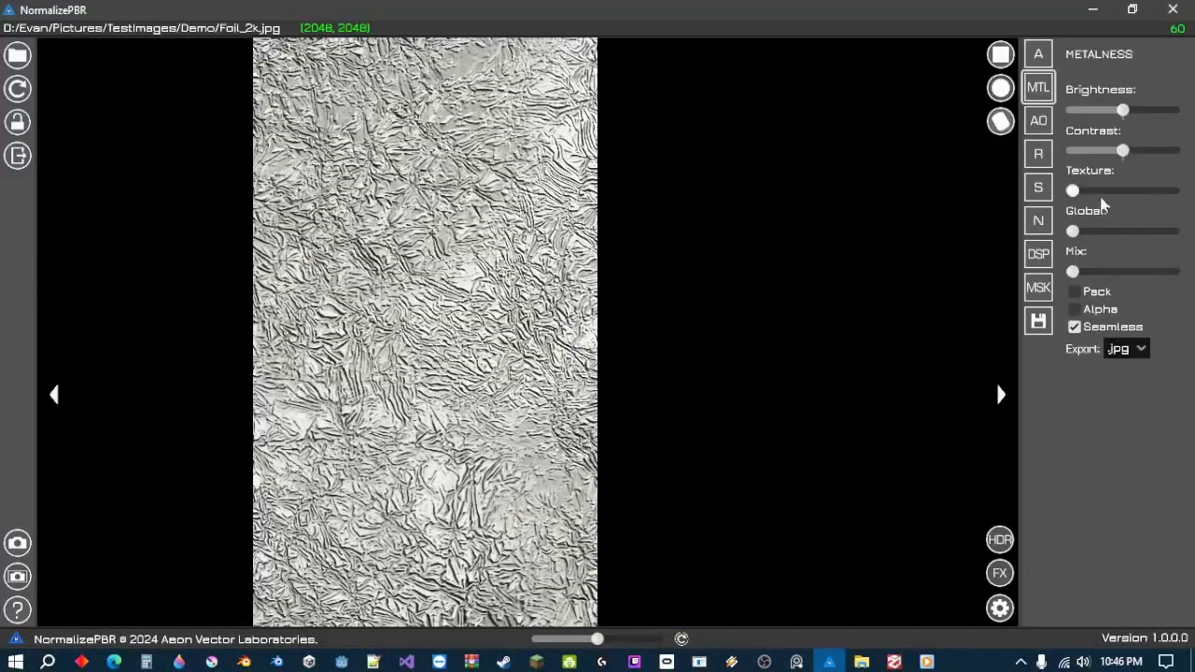
drag(1073, 231, 1173, 232)
drag(1074, 271, 1183, 274)
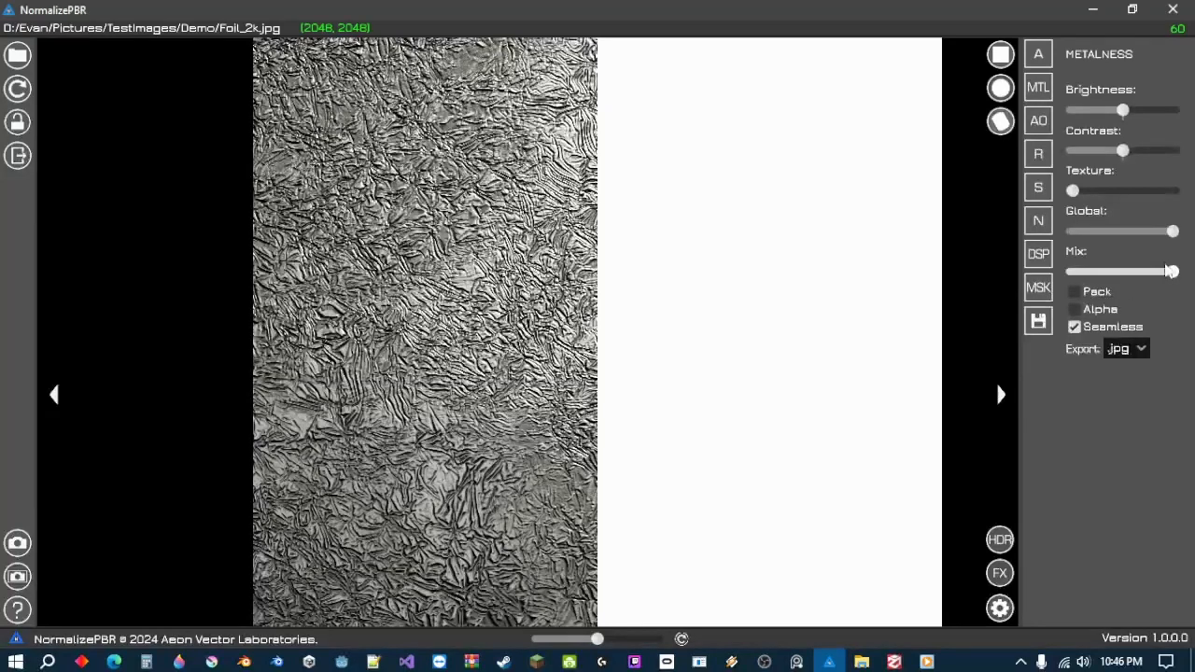
- Preview the metallic foil on the sphere with the split divider at its maximum and move the light across it
click(1000, 87)
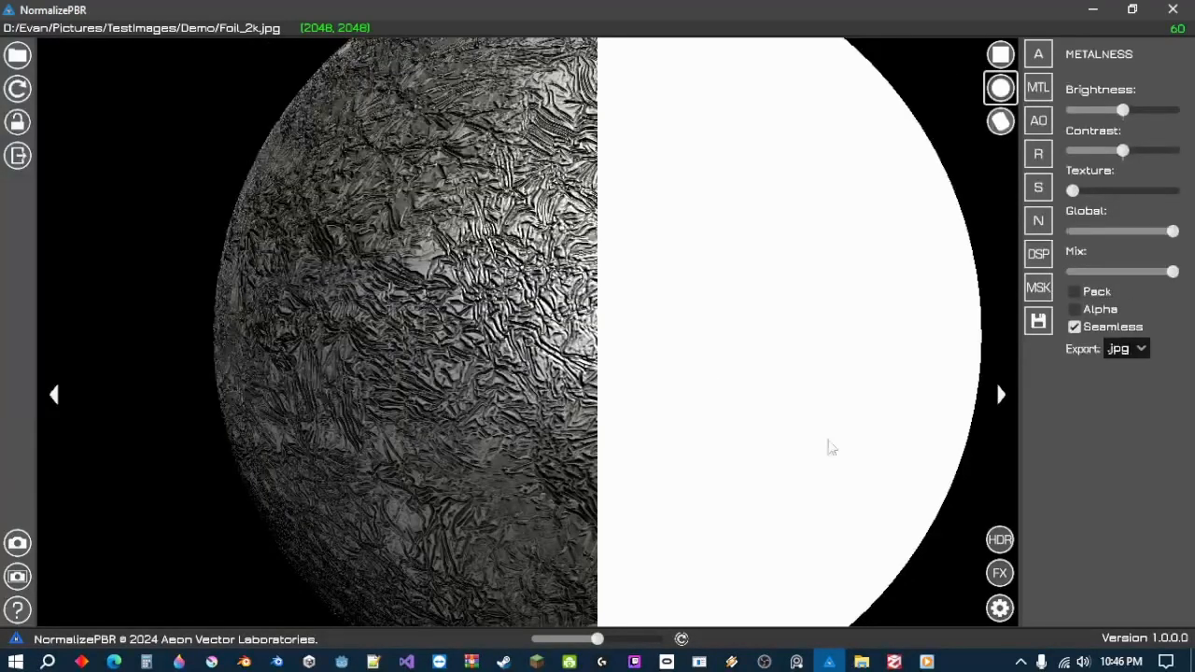
scroll(700, 376, down, 3)
drag(598, 643, 657, 641)
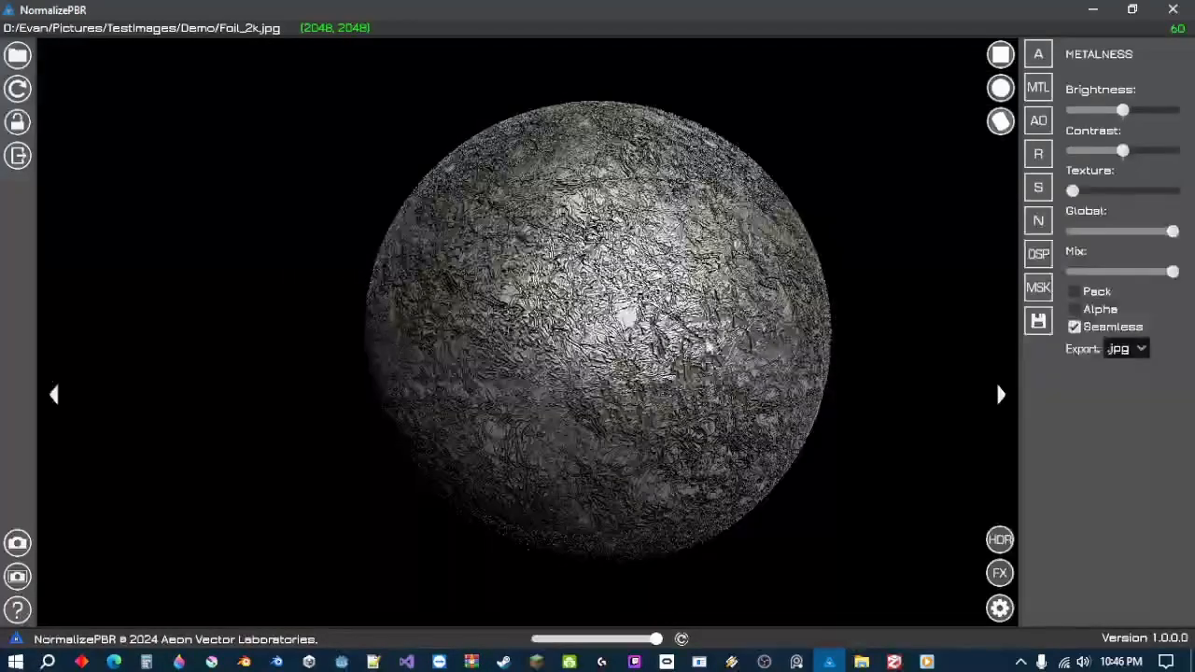
drag(598, 371, 689, 295)
- Turn off Solid BG in the HDRI / Lighting settings to show the HDRI 00 room behind the sphere
click(1031, 230)
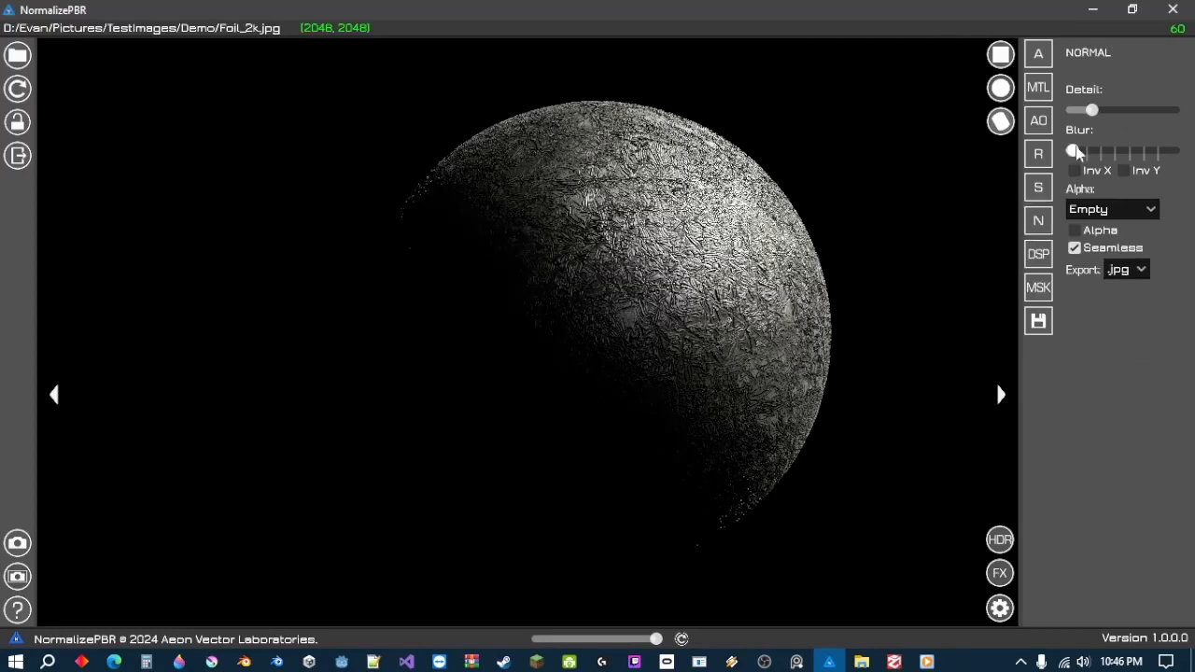
click(1039, 265)
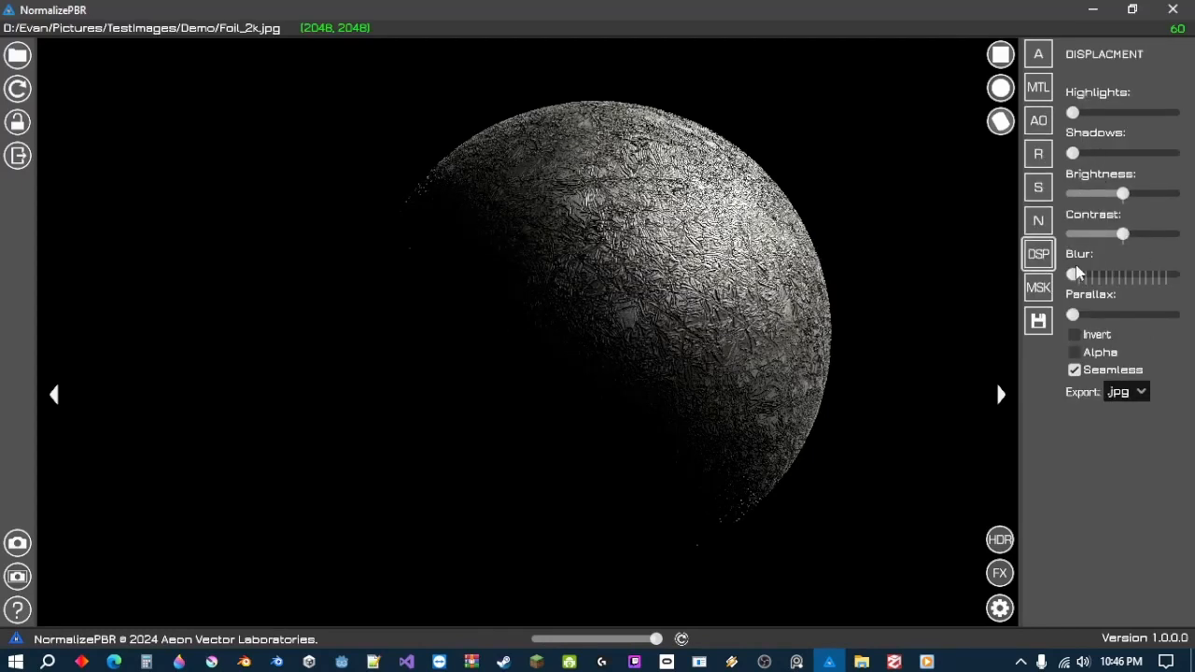
click(996, 540)
click(1110, 91)
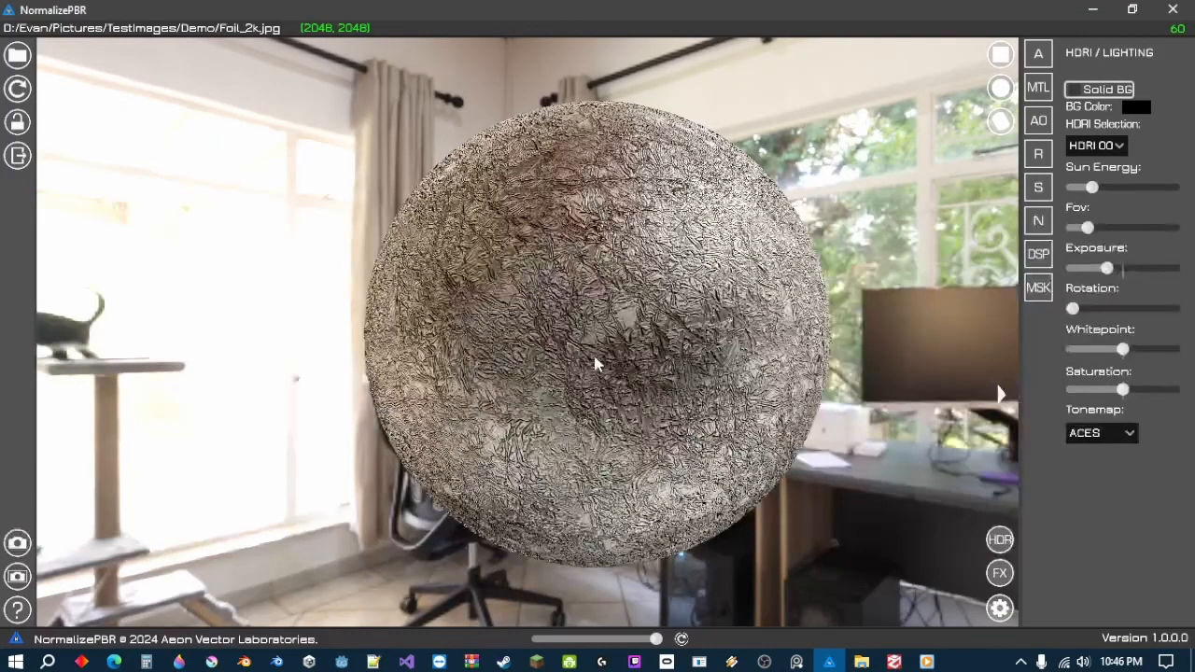
mouse_move(598, 360)
mouse_down()
mouse_move(760, 354)
mouse_move(868, 372)
mouse_move(608, 355)
mouse_up()
- Raise the foil's albedo Brightness to about two thirds and check the result from another angle
click(1038, 54)
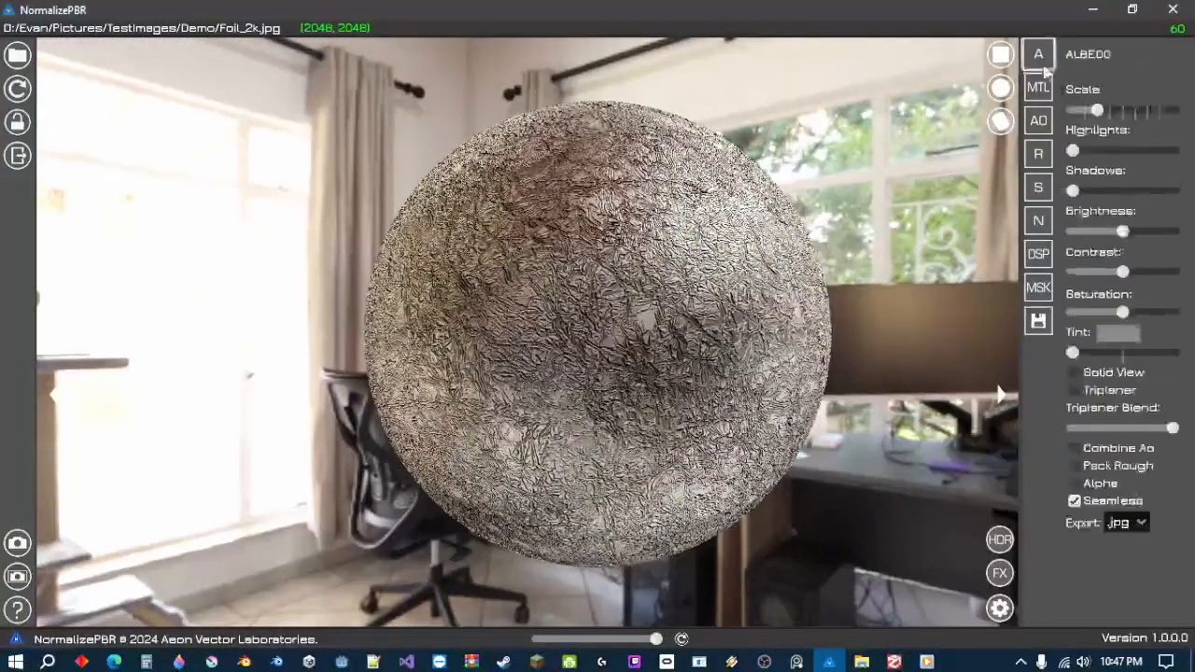
drag(1123, 229, 1142, 232)
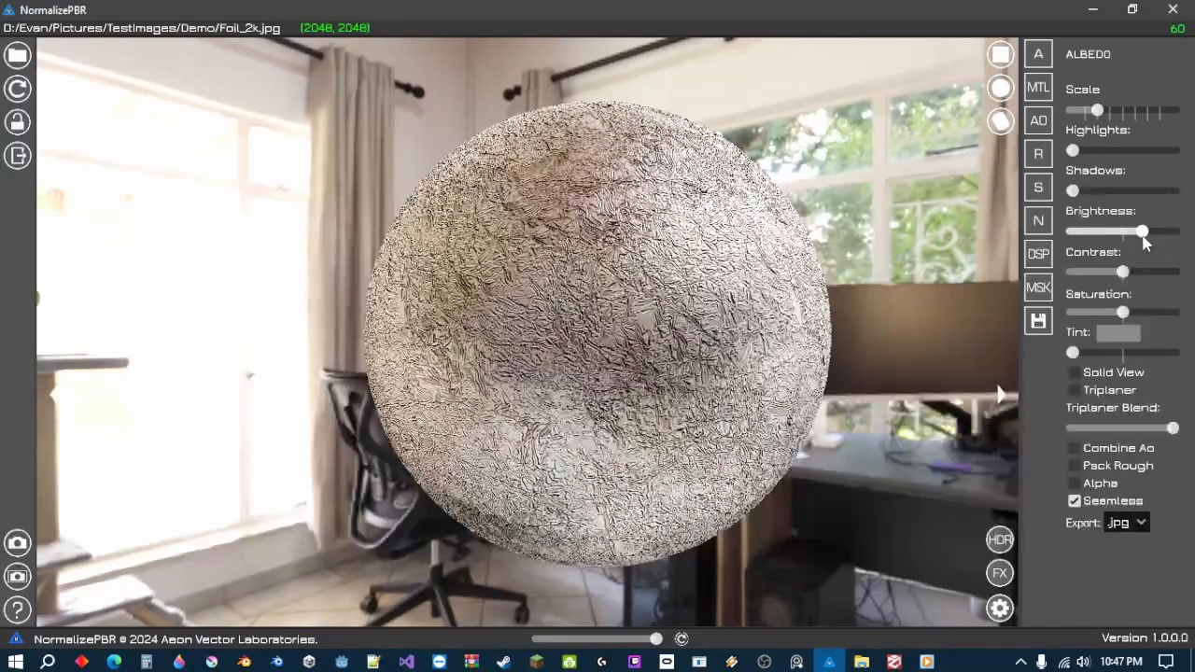
drag(586, 309, 499, 267)
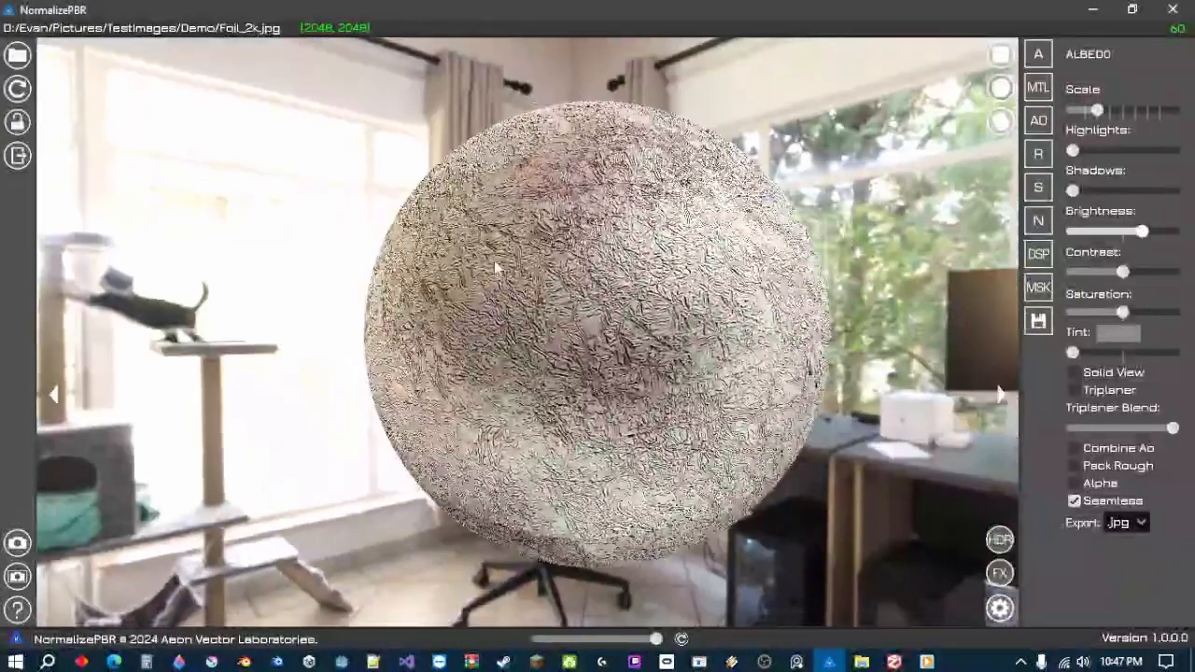
- Open Palm_Tree_Leaf_Org_01.png from the Demo folder
click(17, 54)
scroll(540, 366, down, 5)
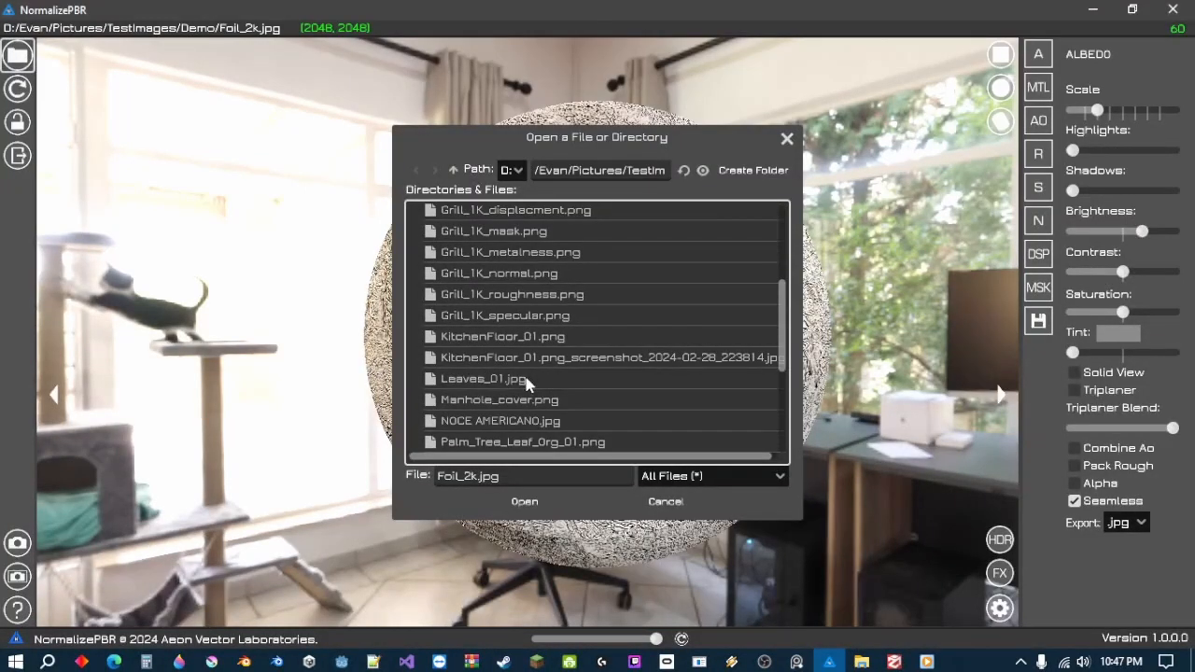
scroll(531, 383, down, 2)
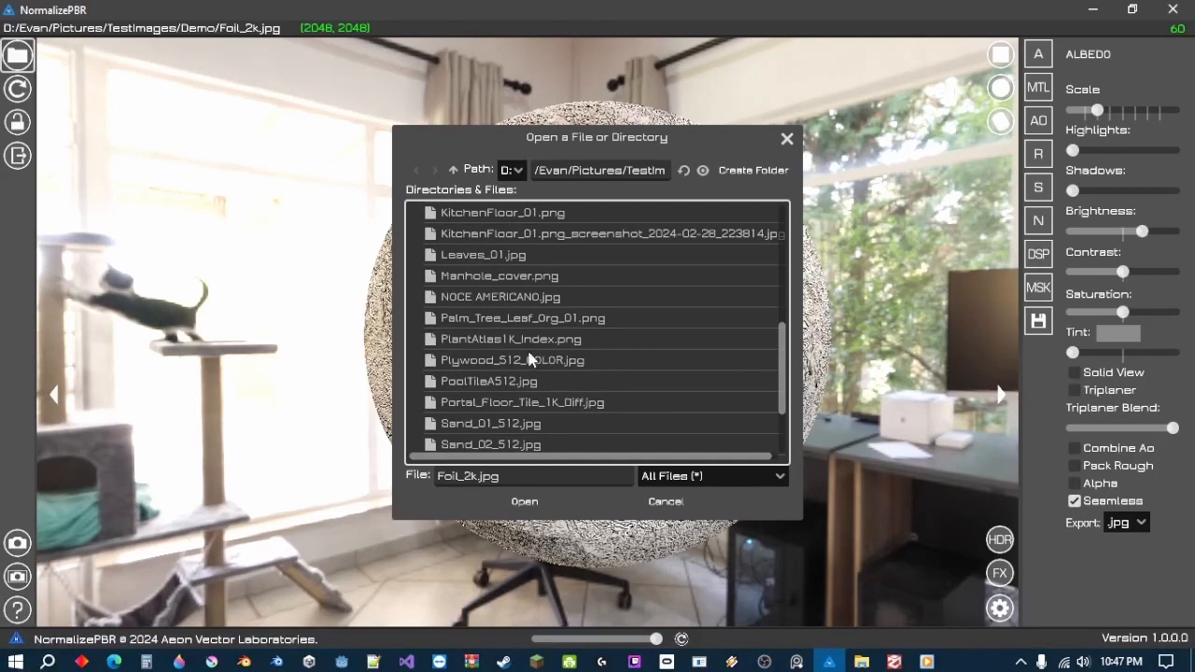
click(528, 359)
double_click(534, 317)
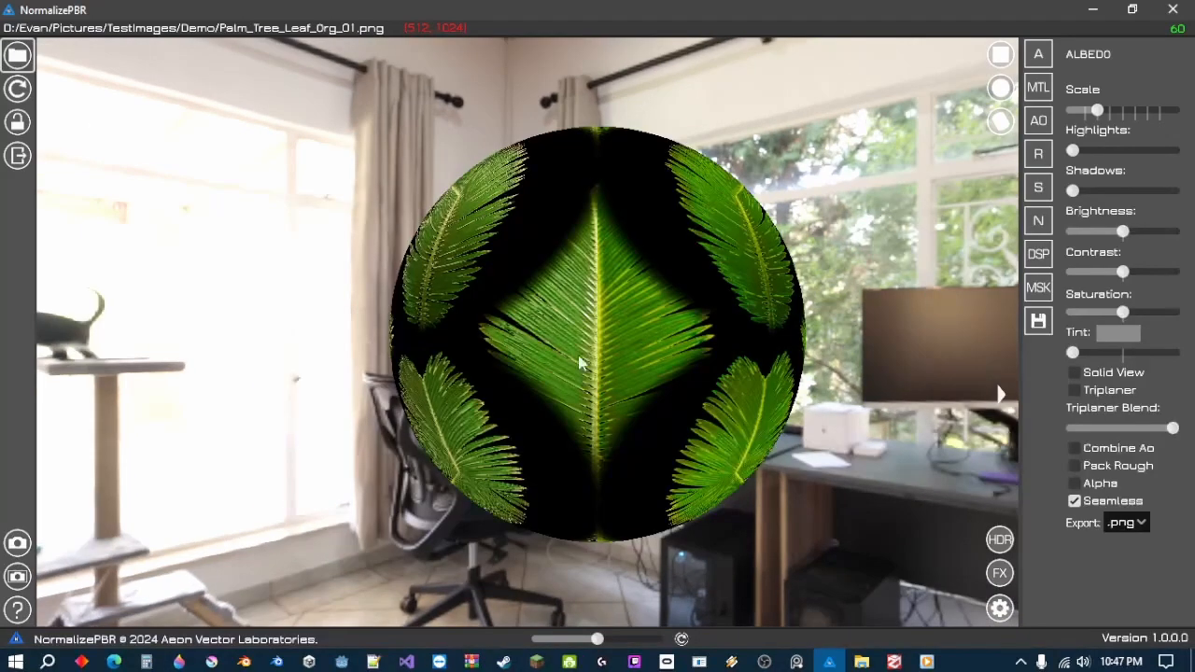
- Turn off Seamless for the palm leaf's albedo and preview the leaf on the flat plane
click(1039, 54)
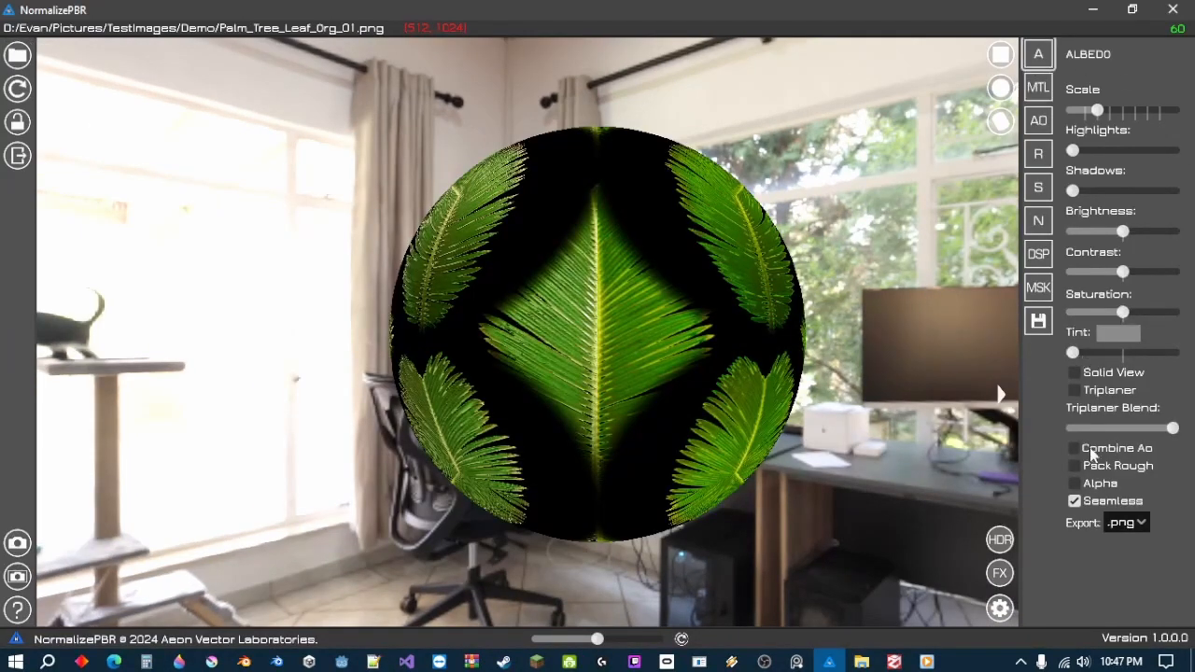
click(1074, 501)
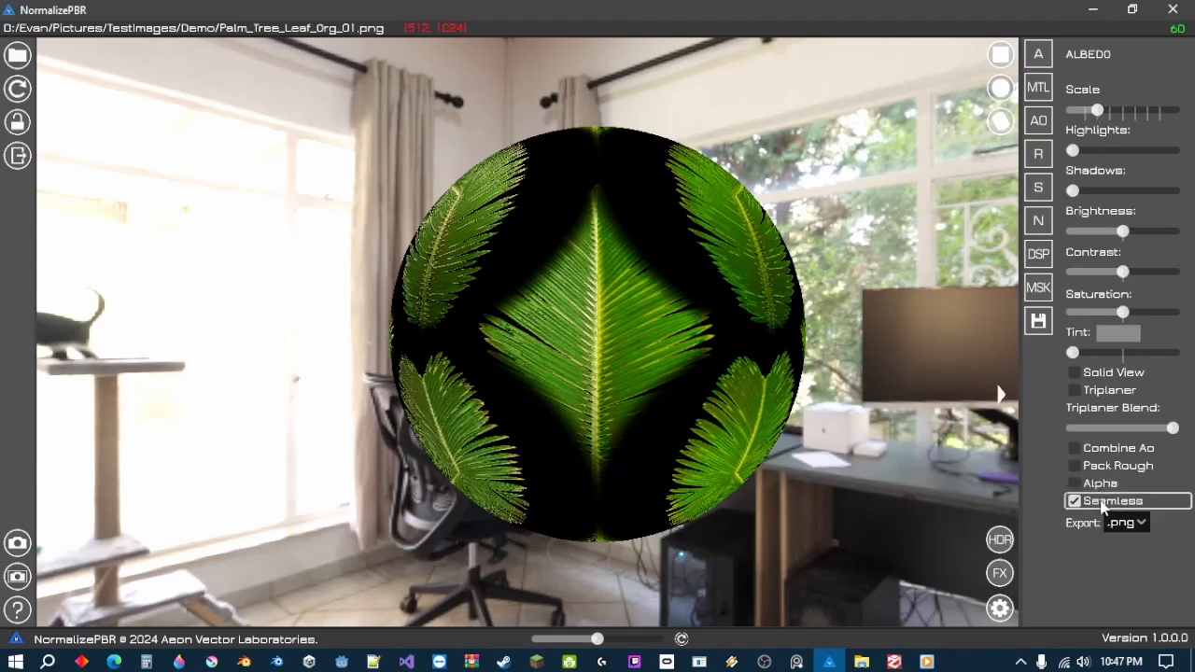
click(1005, 55)
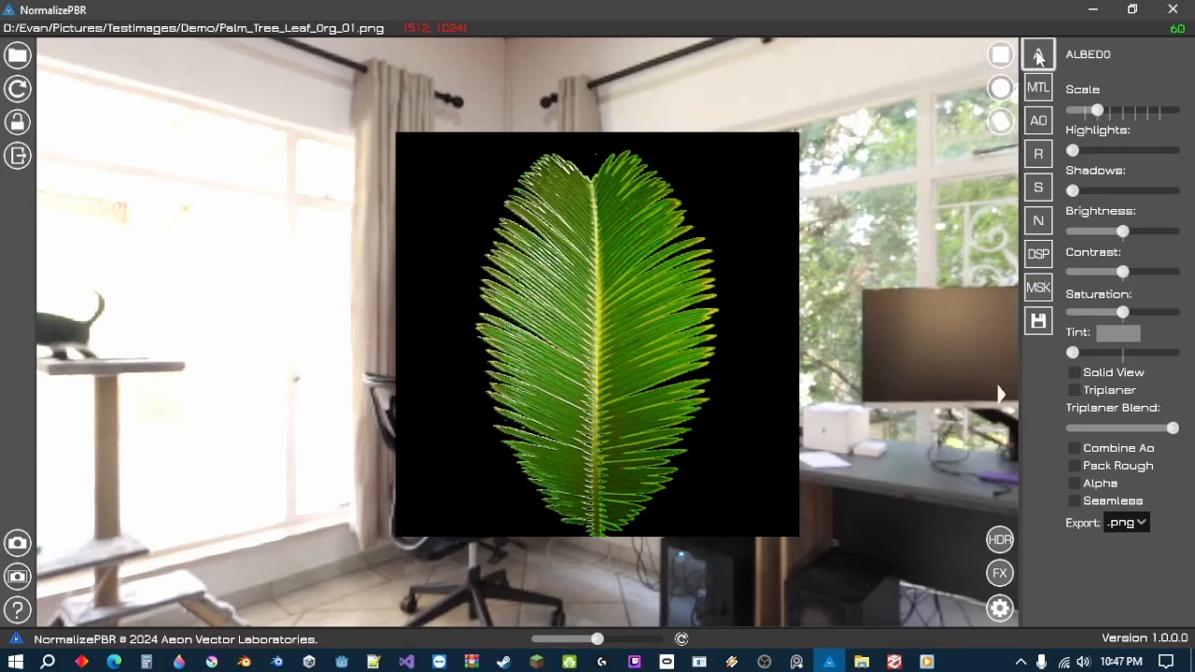
- Enable Alpha for the palm leaf and inspect its cutout up close in the albedo and ambient occlusion views
click(1107, 487)
scroll(658, 341, up, 6)
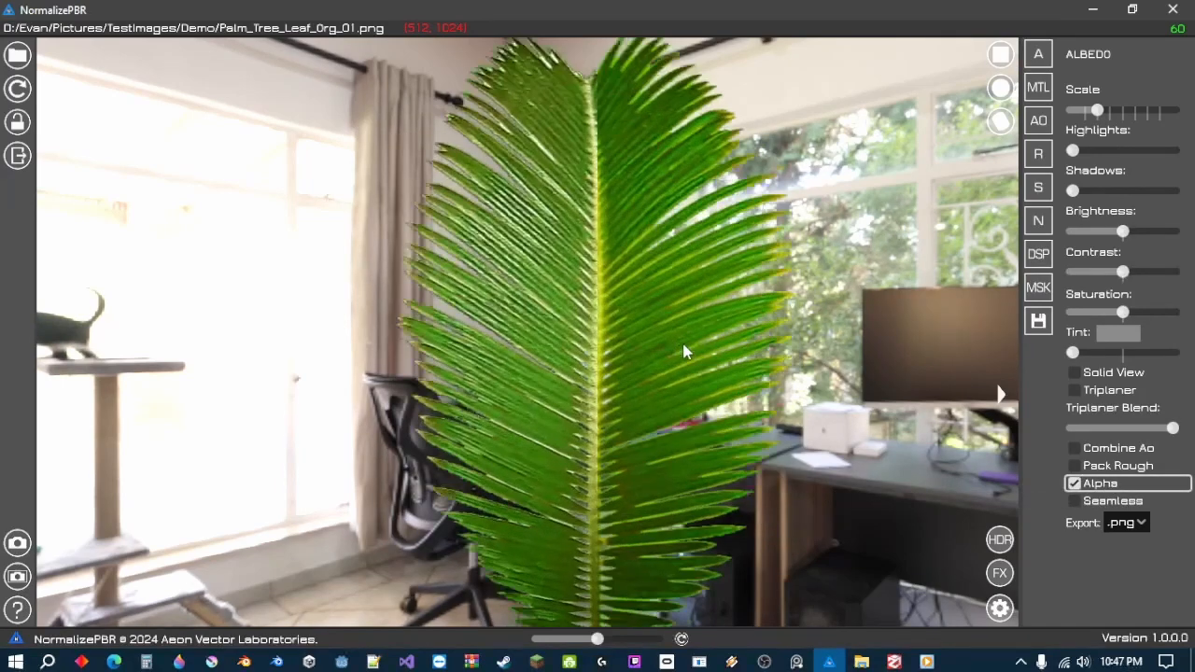
scroll(639, 416, down, 5)
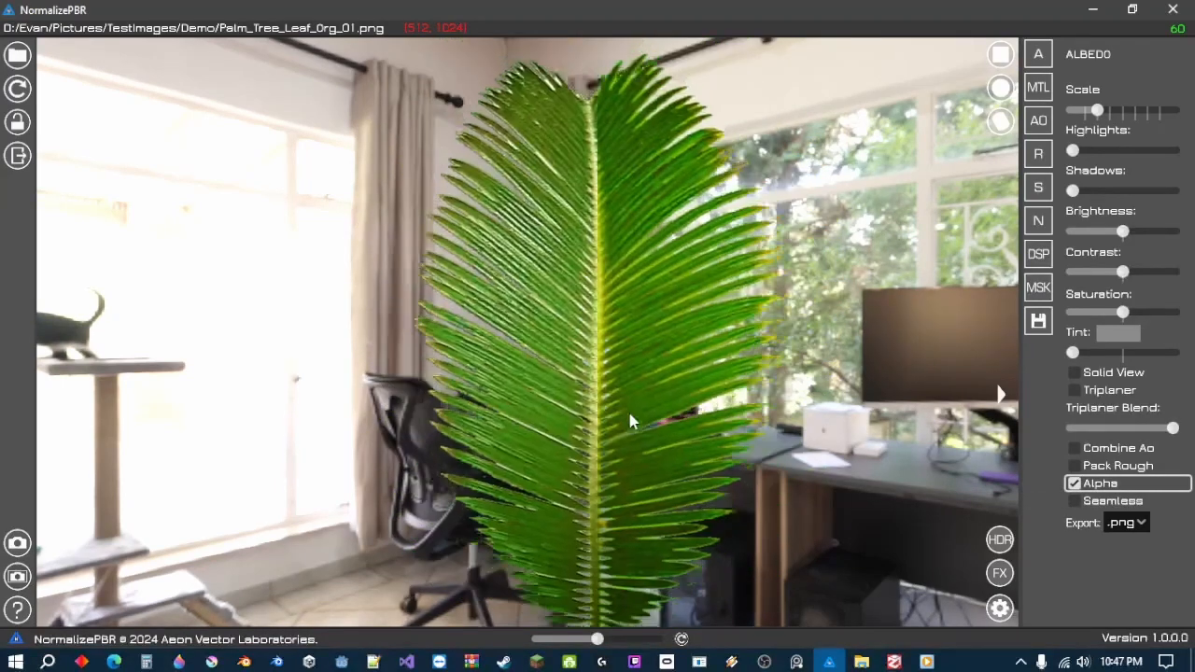
middle_drag(630, 415, 667, 389)
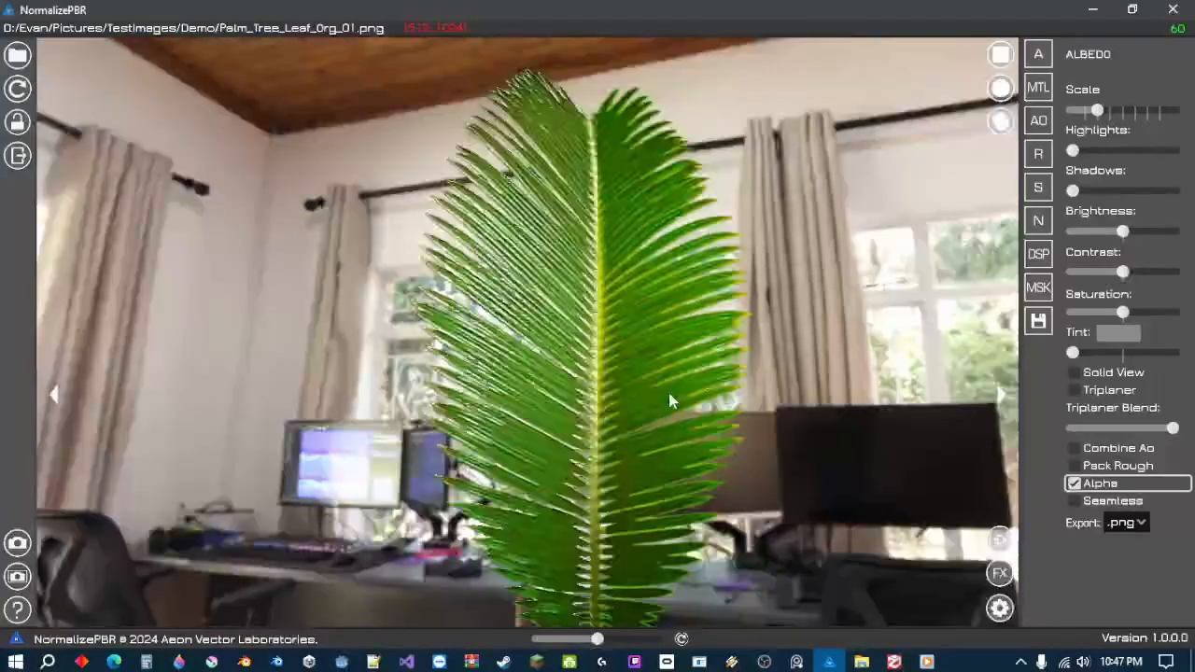
click(1036, 122)
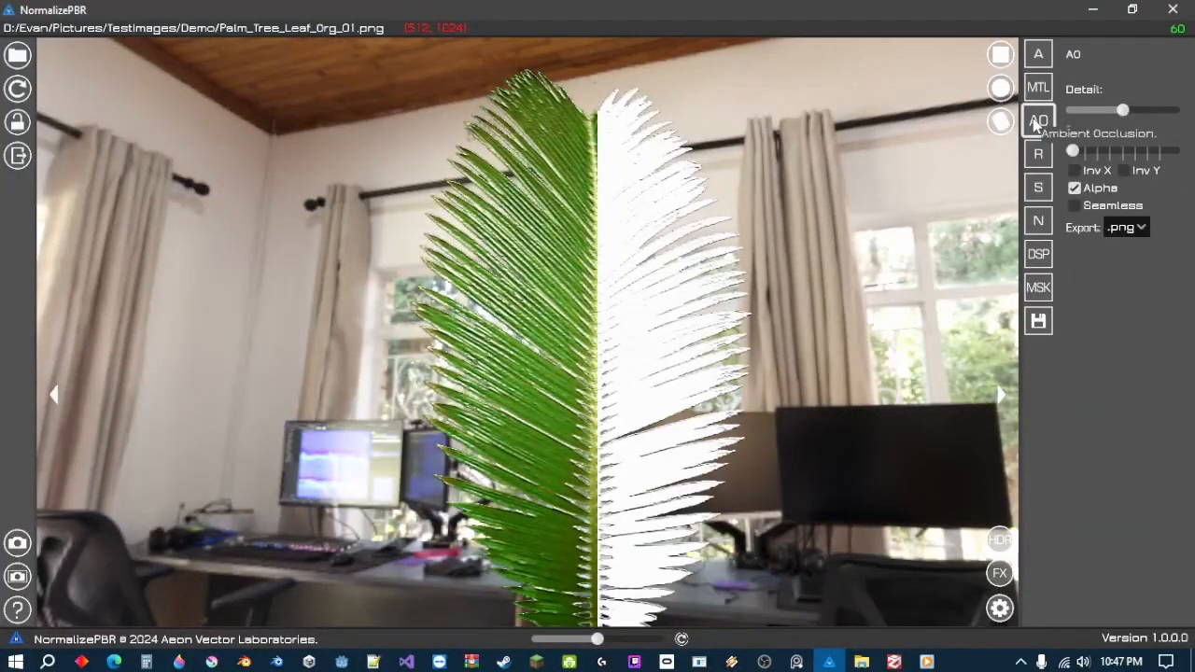
- Set the palm leaf's ambient occlusion Blur to the first notch and lower its roughness Brightness slightly below the midpoint
click(1089, 151)
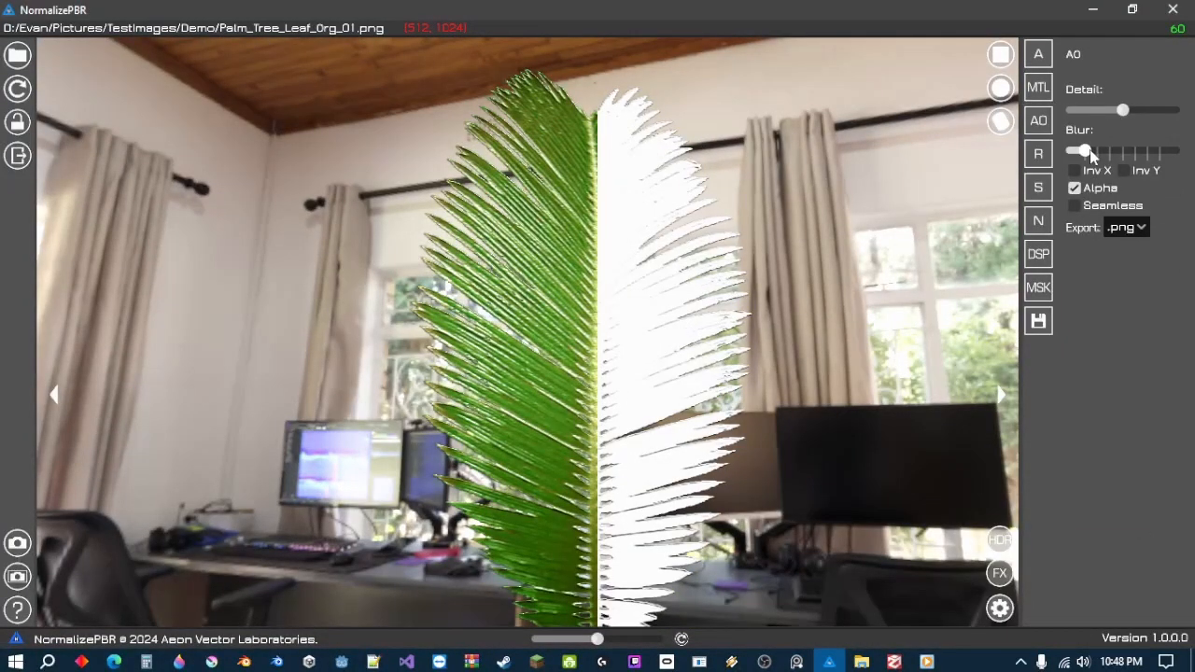
mouse_move(1127, 110)
mouse_down()
mouse_move(1074, 110)
mouse_move(1169, 111)
mouse_move(1104, 111)
mouse_move(1123, 133)
mouse_up()
click(1044, 158)
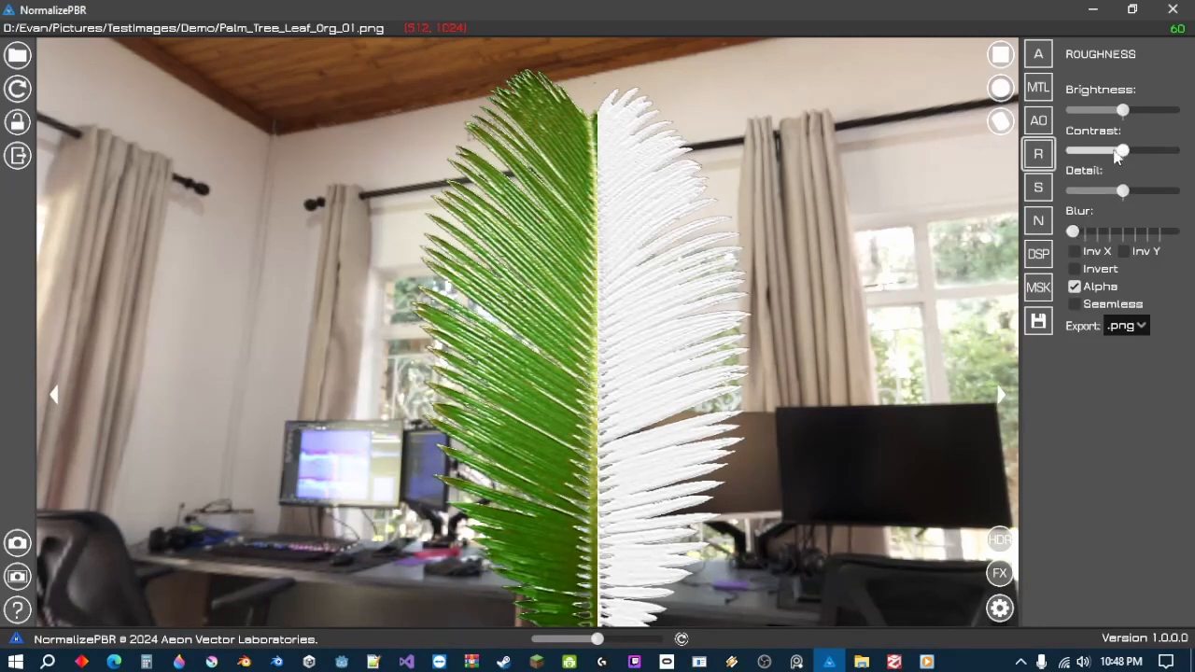
drag(1123, 113, 1112, 114)
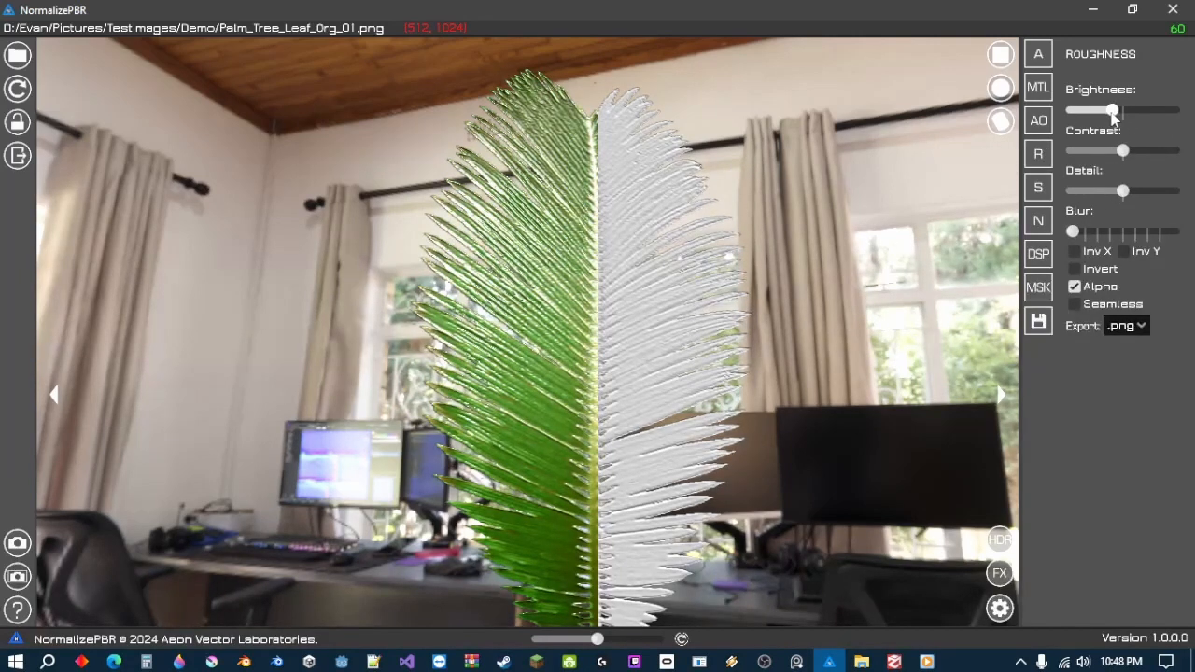
- Inspect the palm leaf's normal map up close and raise its Blur to about the second notch
click(1045, 220)
scroll(608, 308, up, 5)
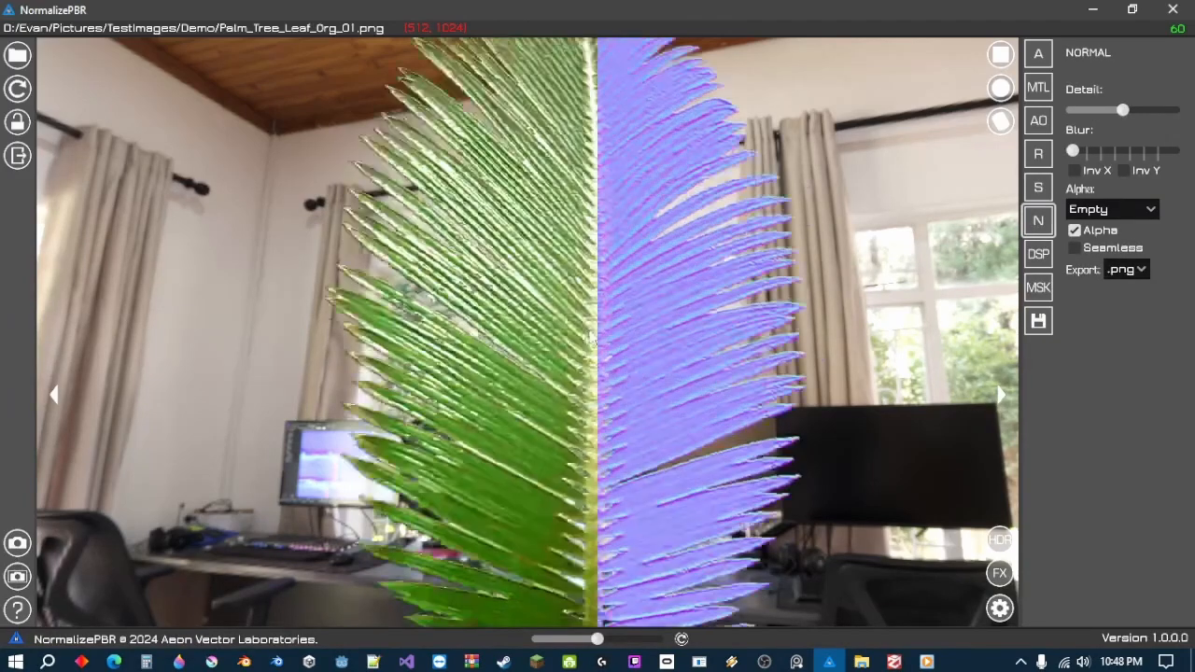
drag(694, 355, 673, 346)
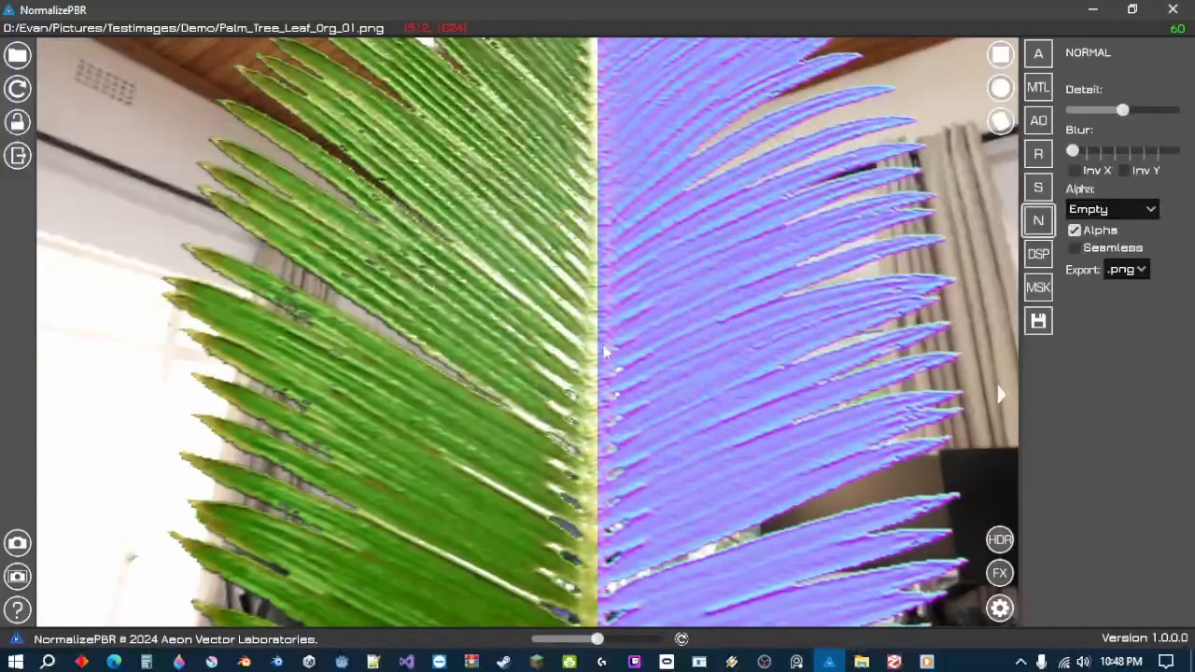
scroll(590, 345, up, 2)
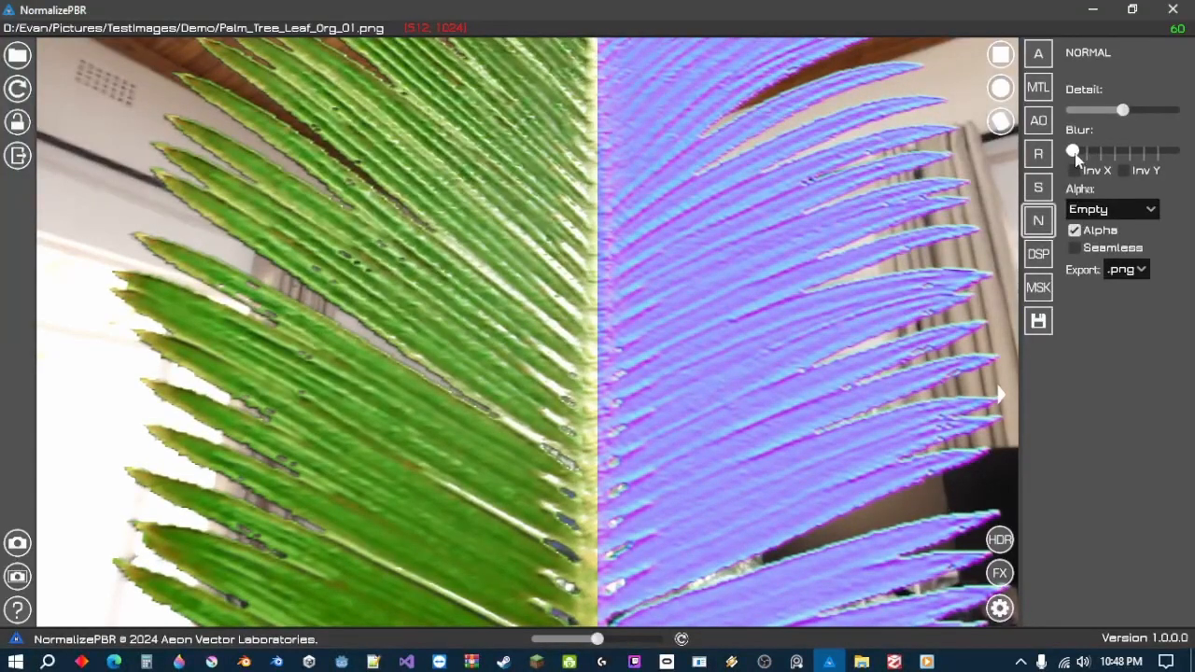
drag(1074, 151, 1102, 158)
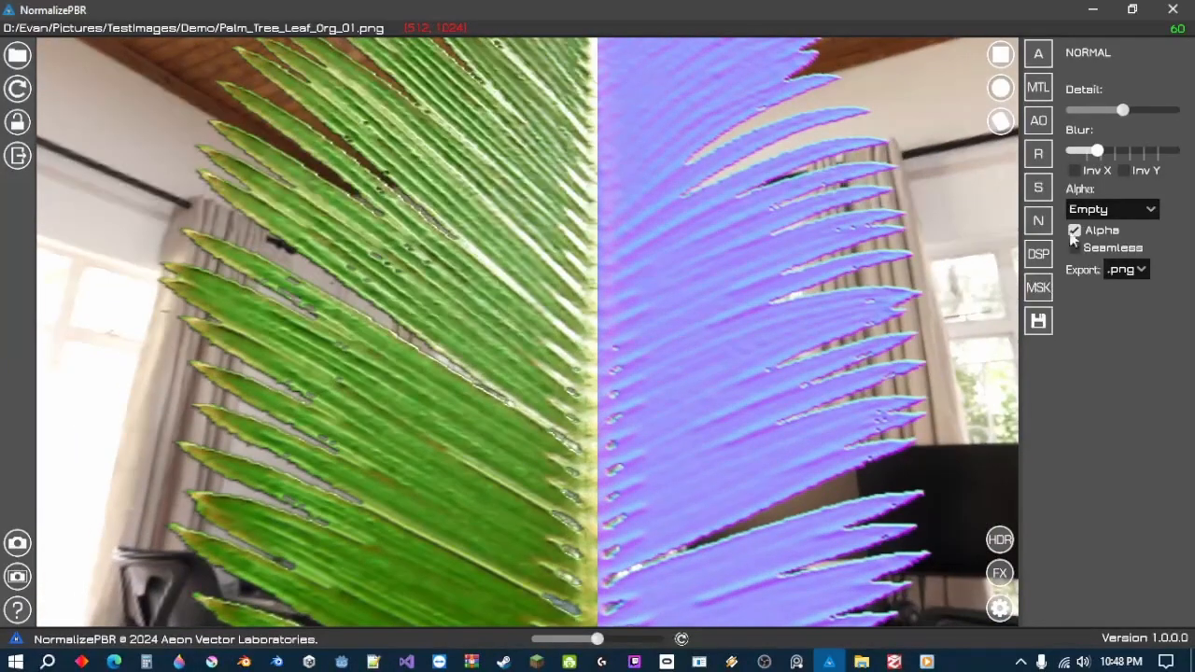
- Blur the palm leaf's displacement map slightly and extend the comparison split to show the fully rendered leaf
click(1038, 254)
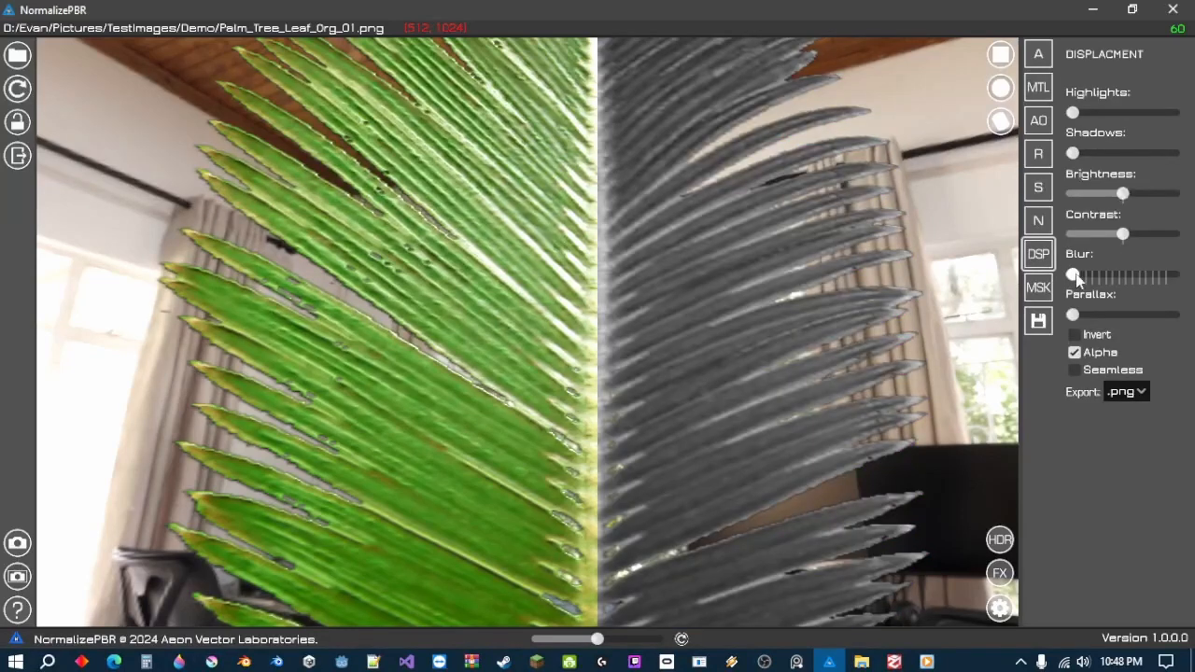
drag(1077, 276, 1097, 282)
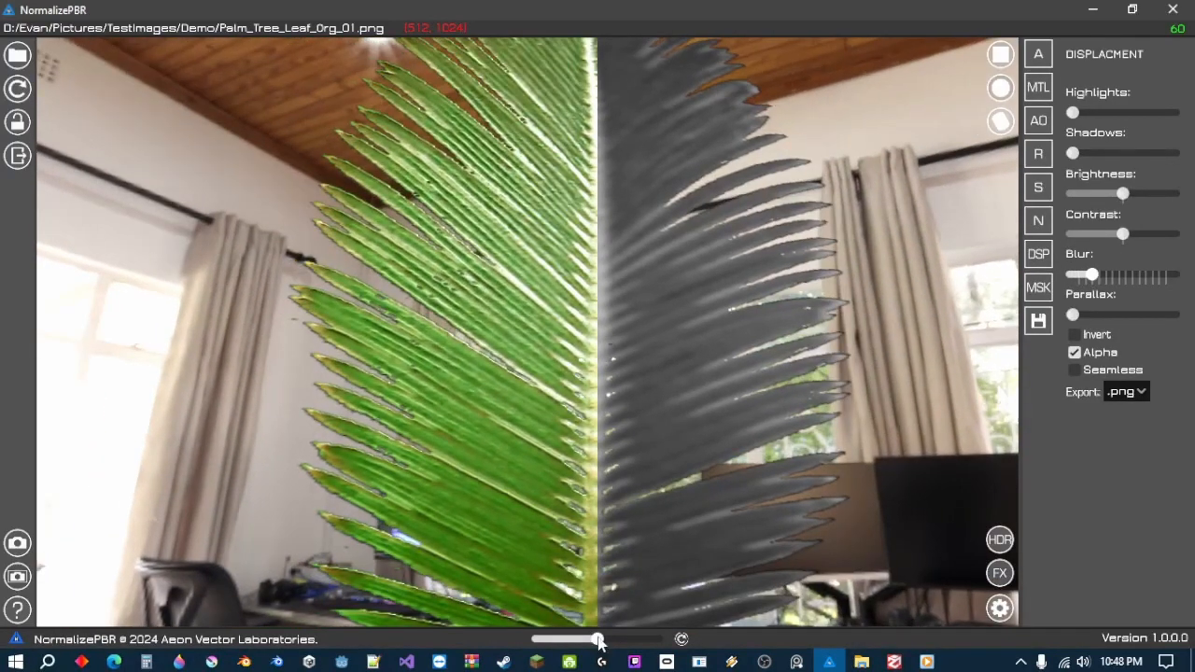
drag(586, 636, 657, 639)
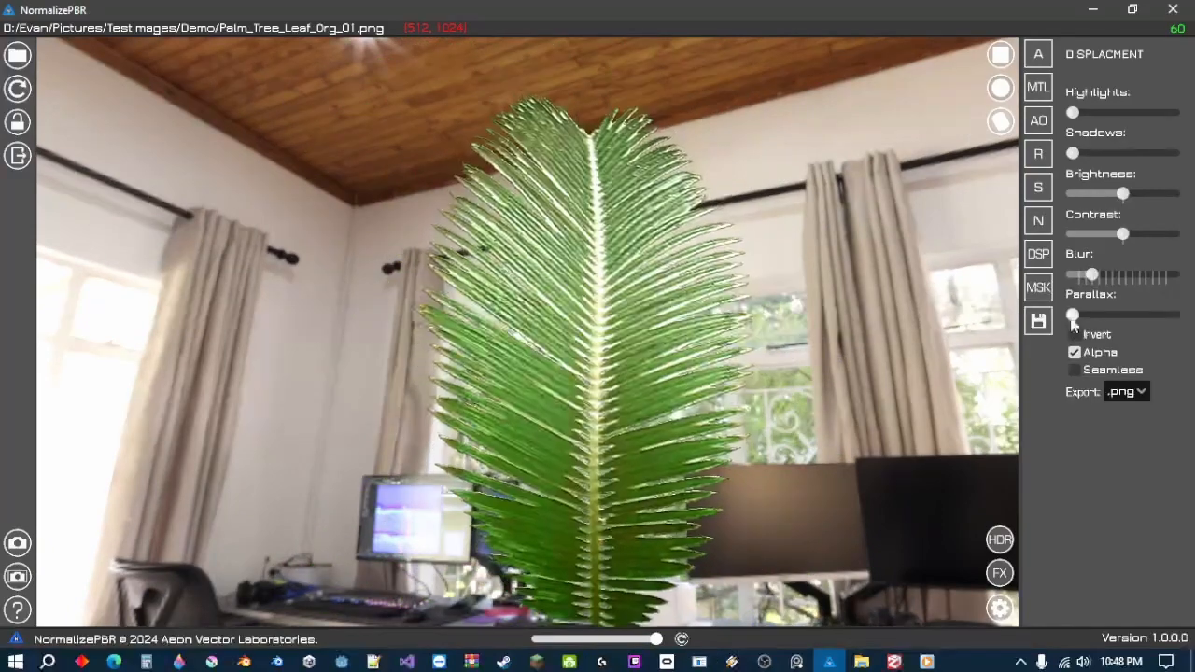
- Raise the palm leaf's displacement Parallax to about a quarter and check the relief from other angles
drag(1073, 315, 1102, 329)
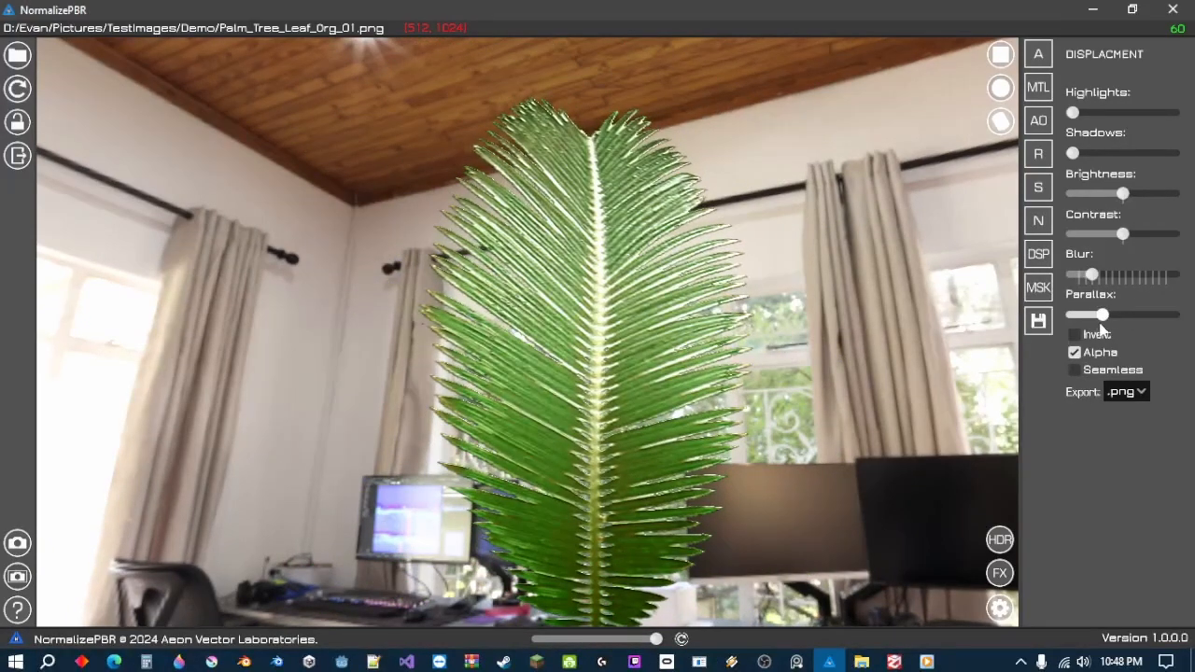
drag(543, 330, 608, 357)
drag(507, 352, 567, 344)
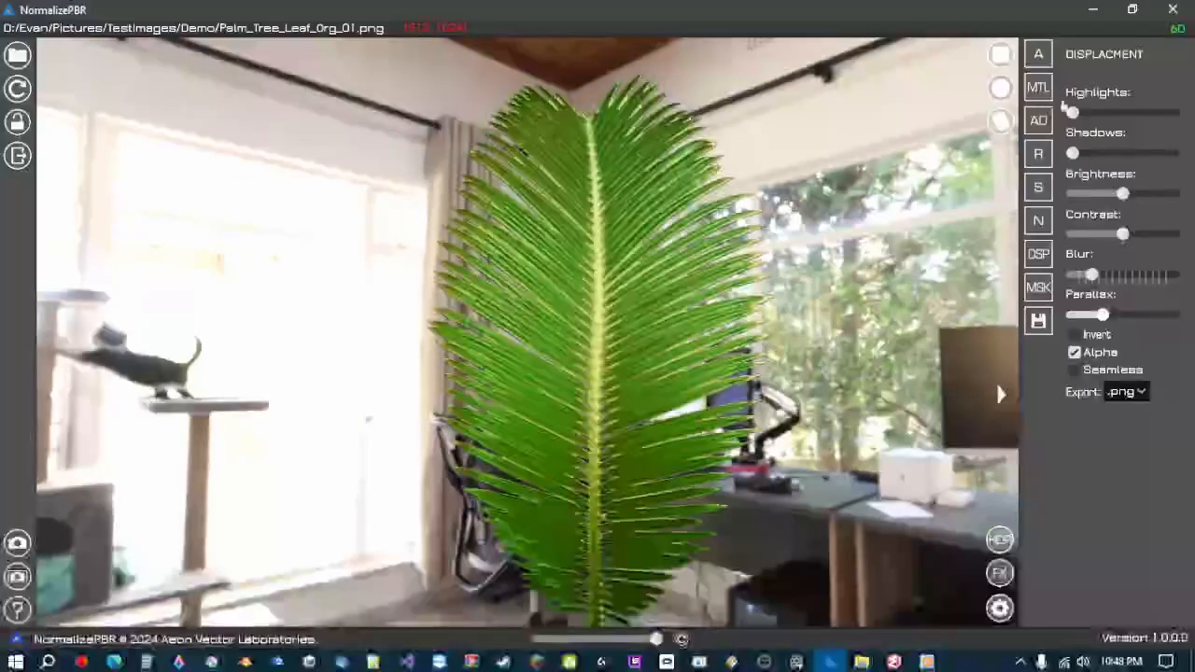
scroll(603, 331, up, 2)
scroll(596, 299, down, 1)
drag(594, 298, 670, 386)
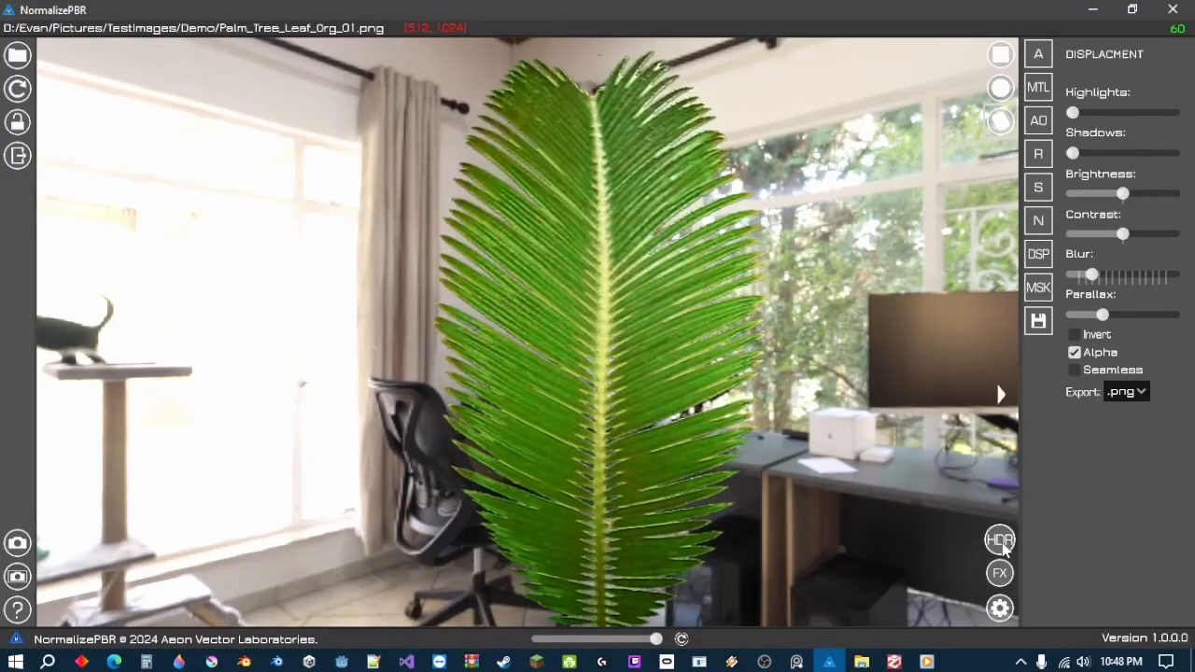
- Try the Texture Limiter at 50% and 25% in the settings and restore it to 100%
click(1000, 608)
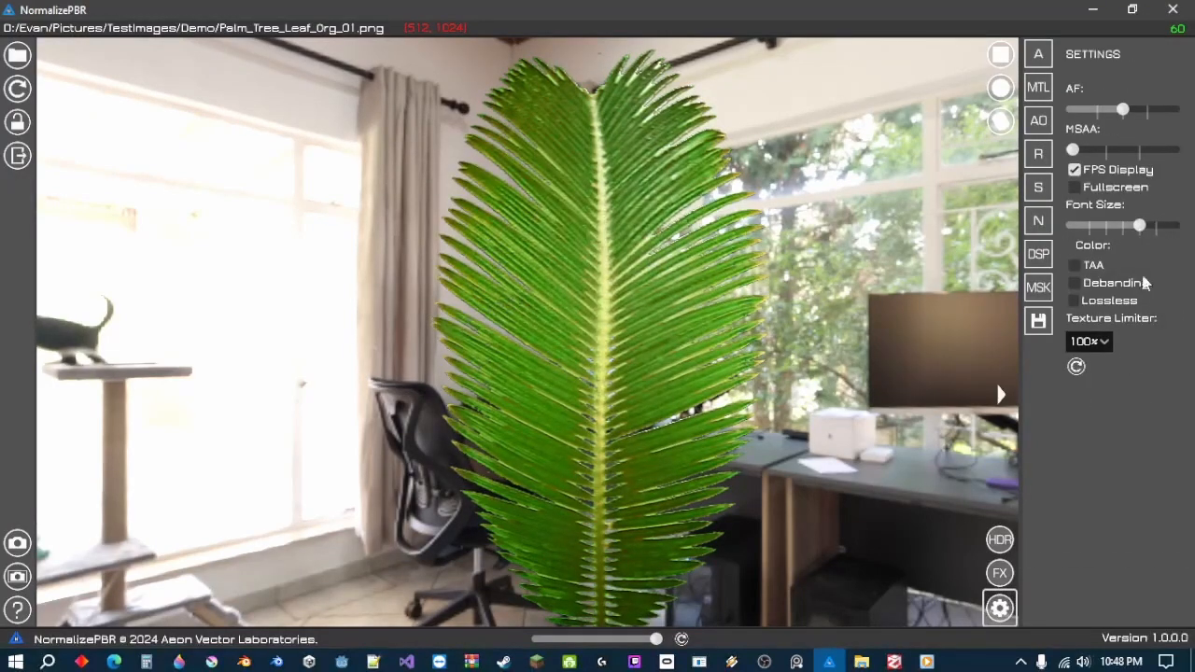
click(1104, 343)
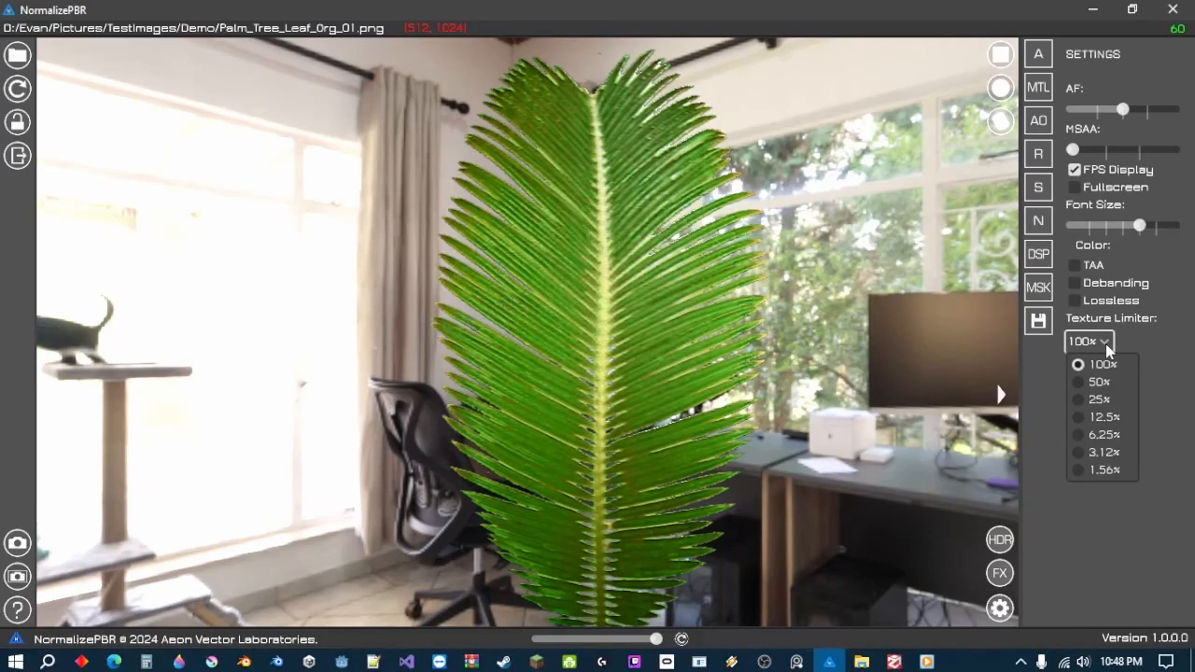
click(1099, 383)
click(1104, 344)
click(1100, 401)
click(1087, 346)
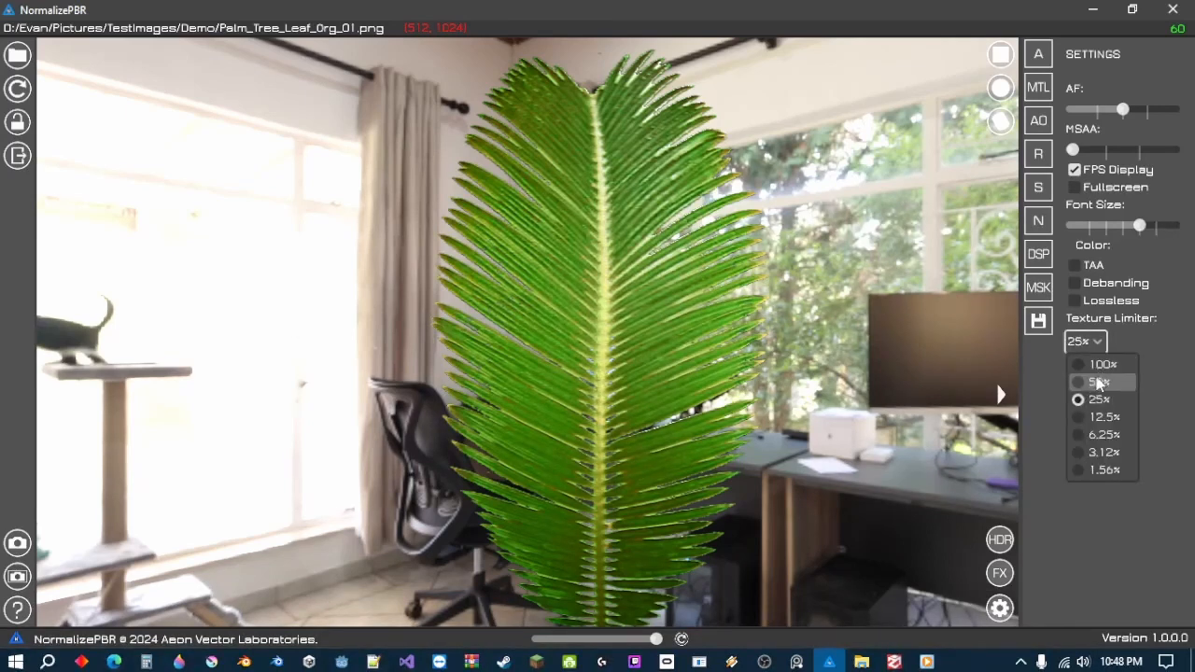
click(1099, 382)
click(1088, 347)
click(1094, 364)
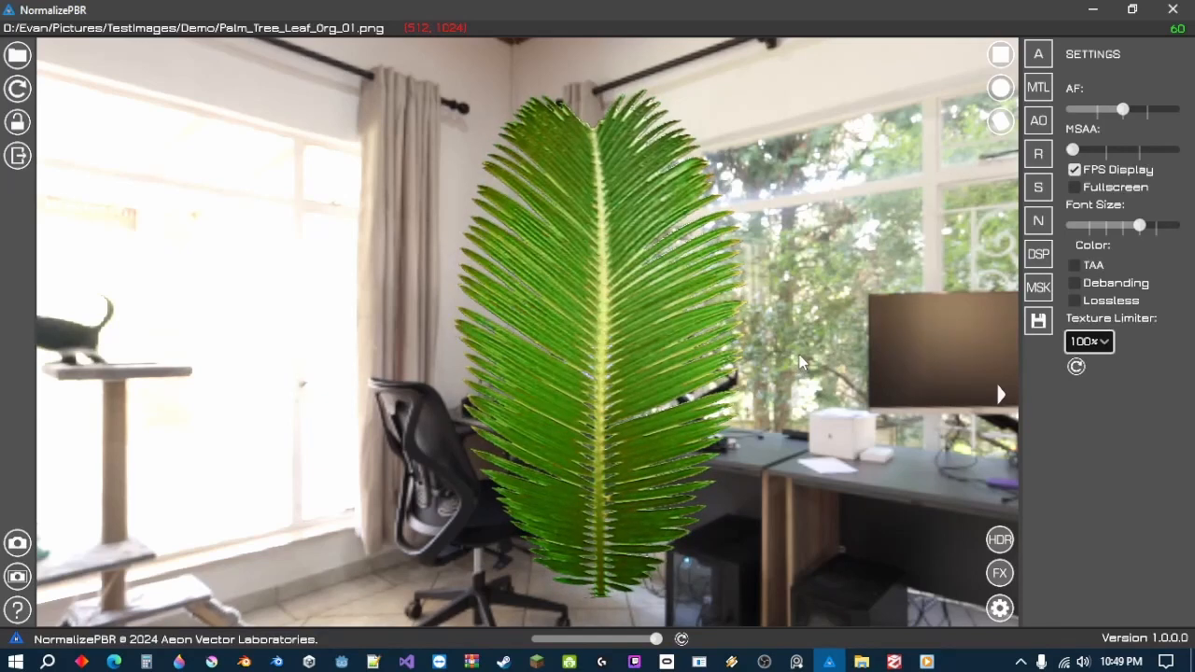
- Try fullscreen display and return to windowed mode, and raise MSAA to its first notch above the minimum
click(1114, 191)
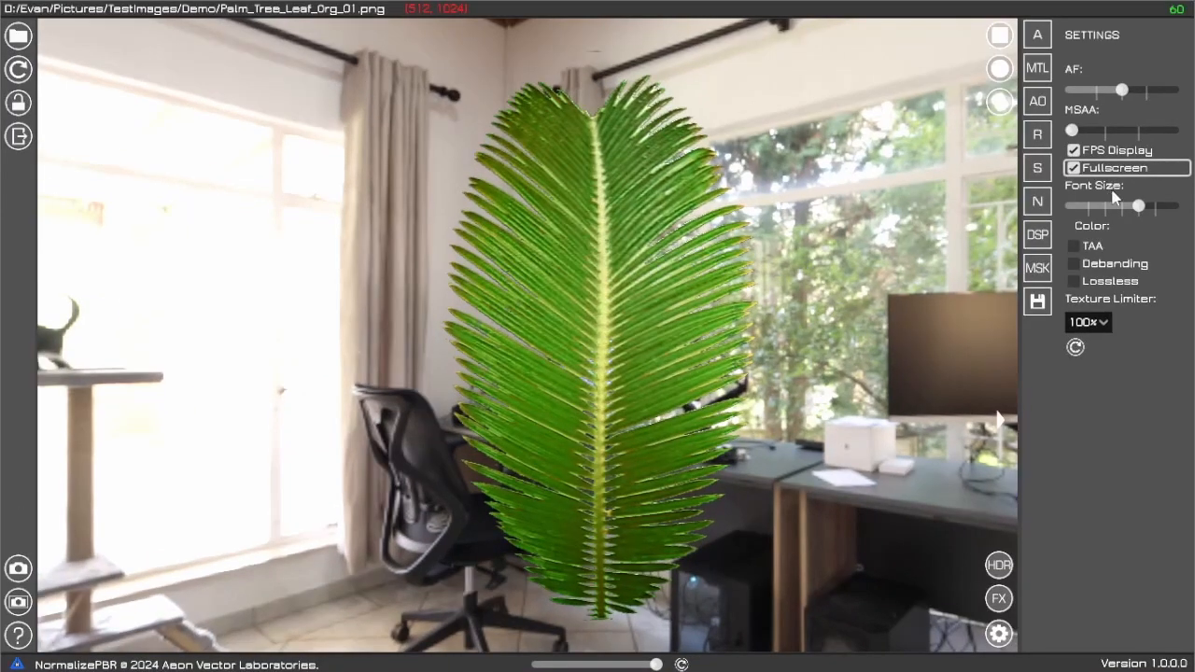
click(1113, 190)
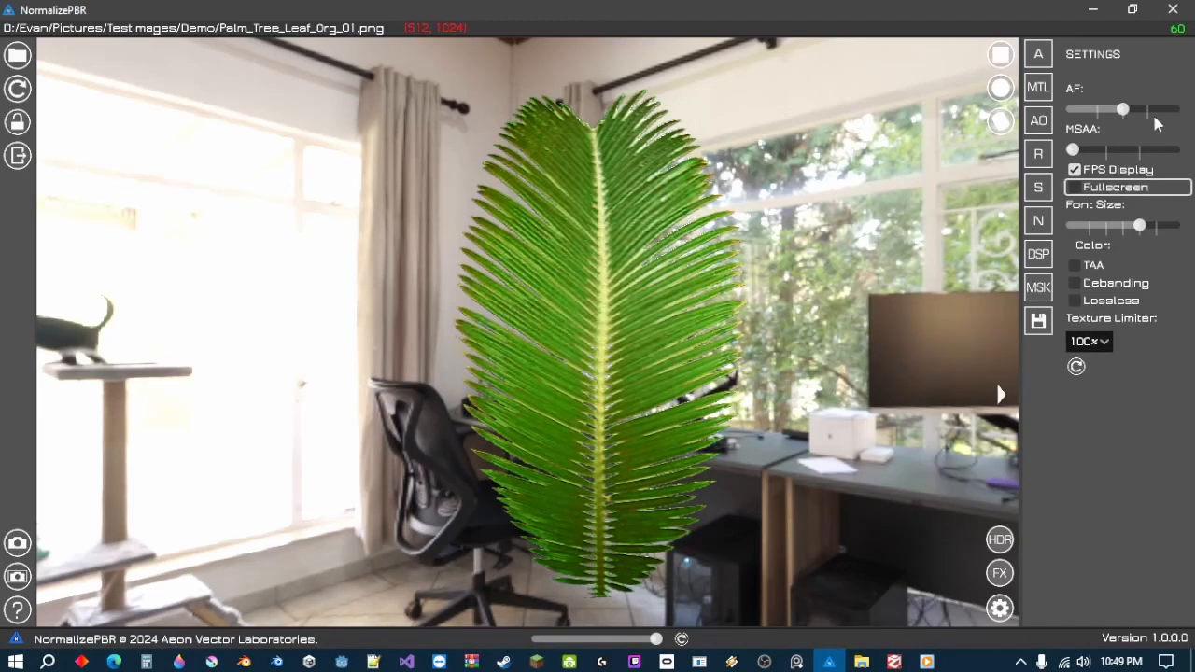
click(1106, 152)
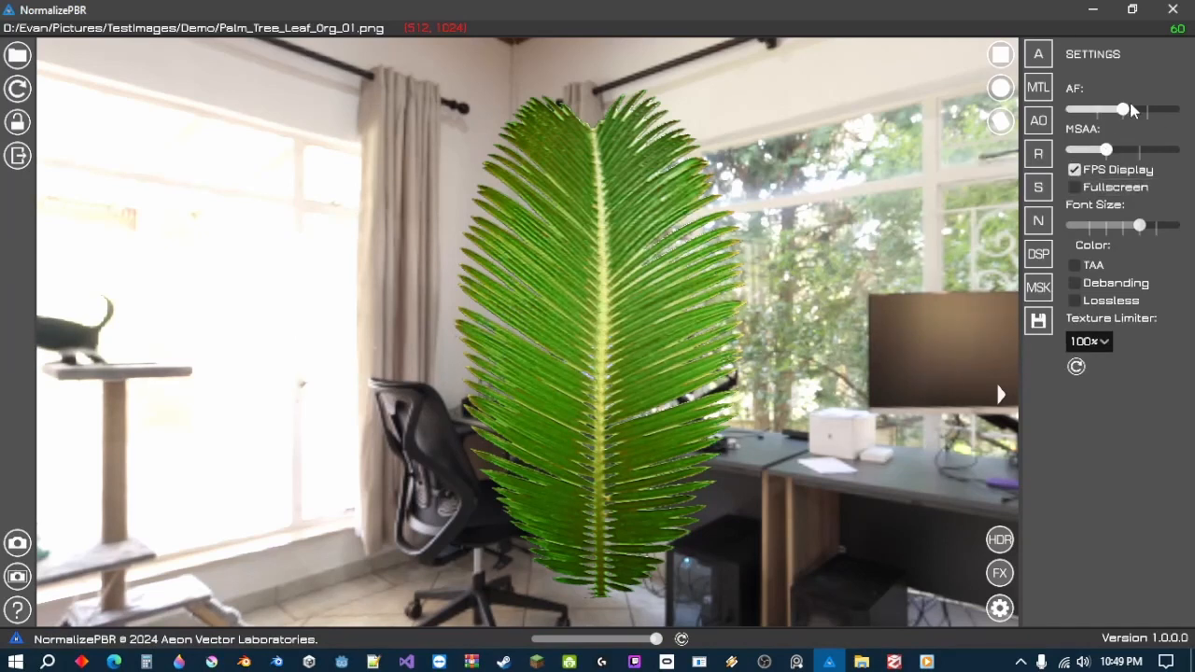